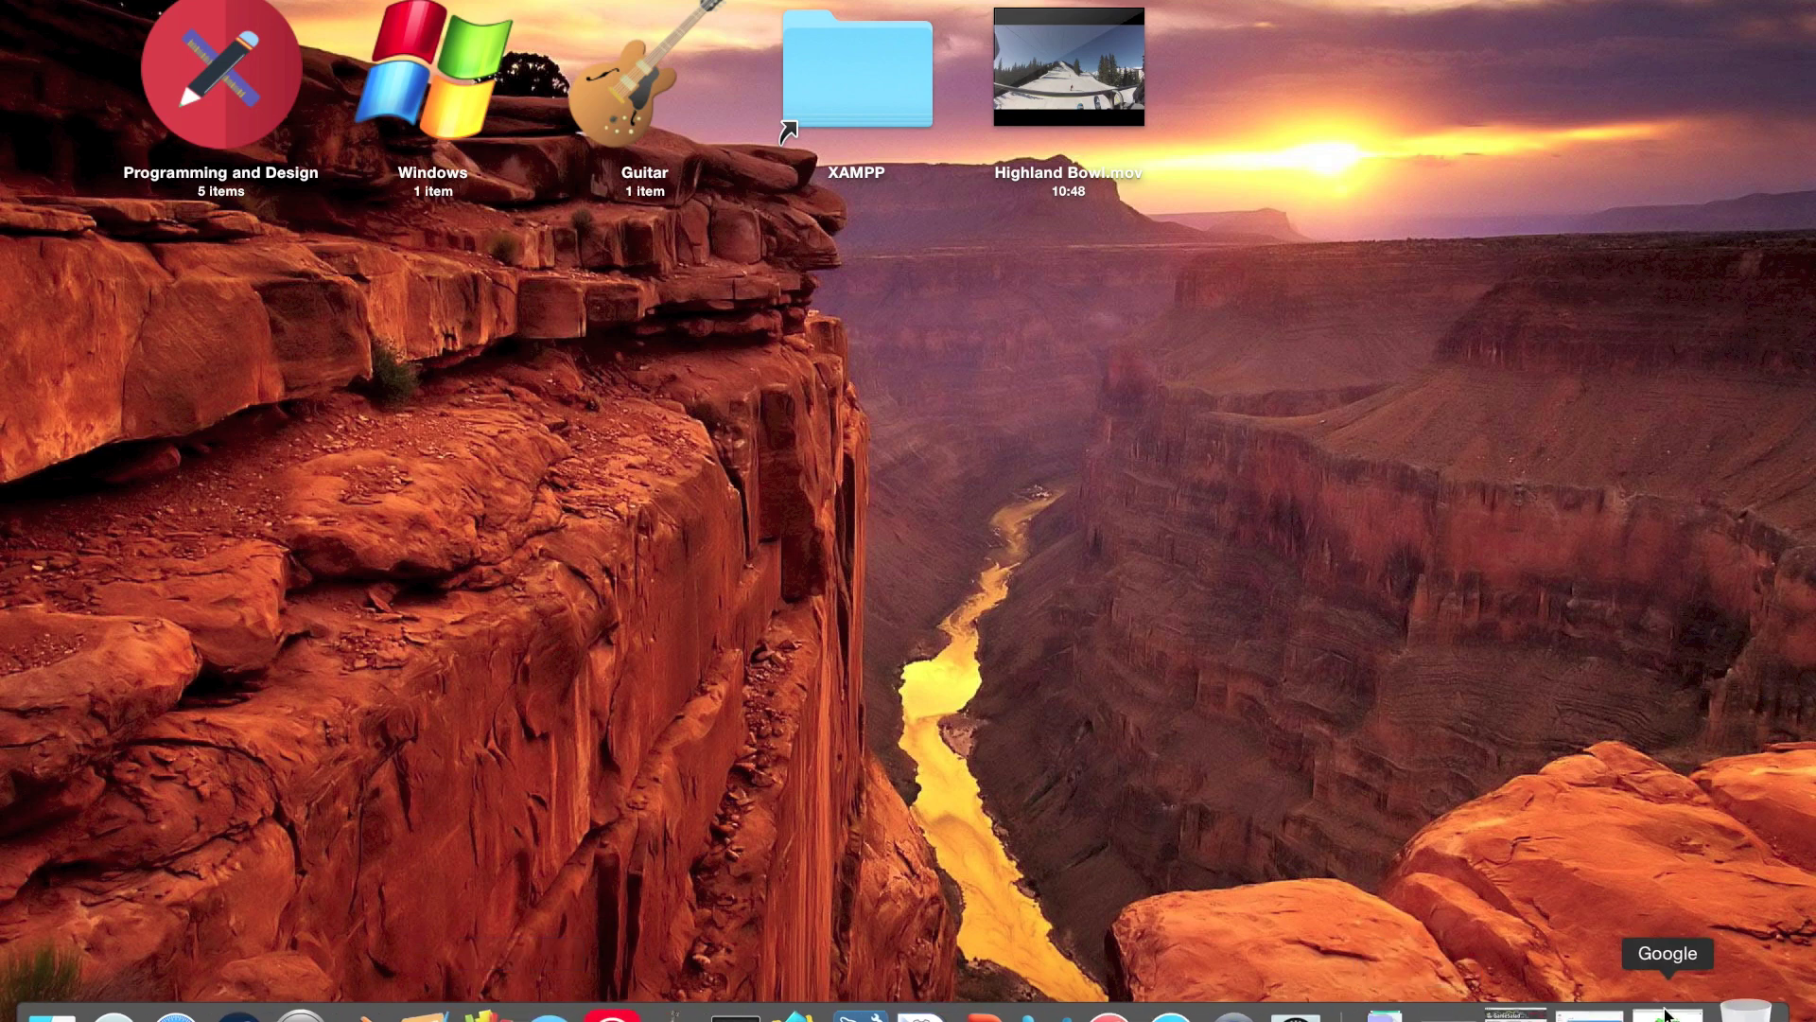
Step: Visit gamesalad.com's Download GameSalad Creator page in Safari, then minimize the browser
left_click(1671, 1010)
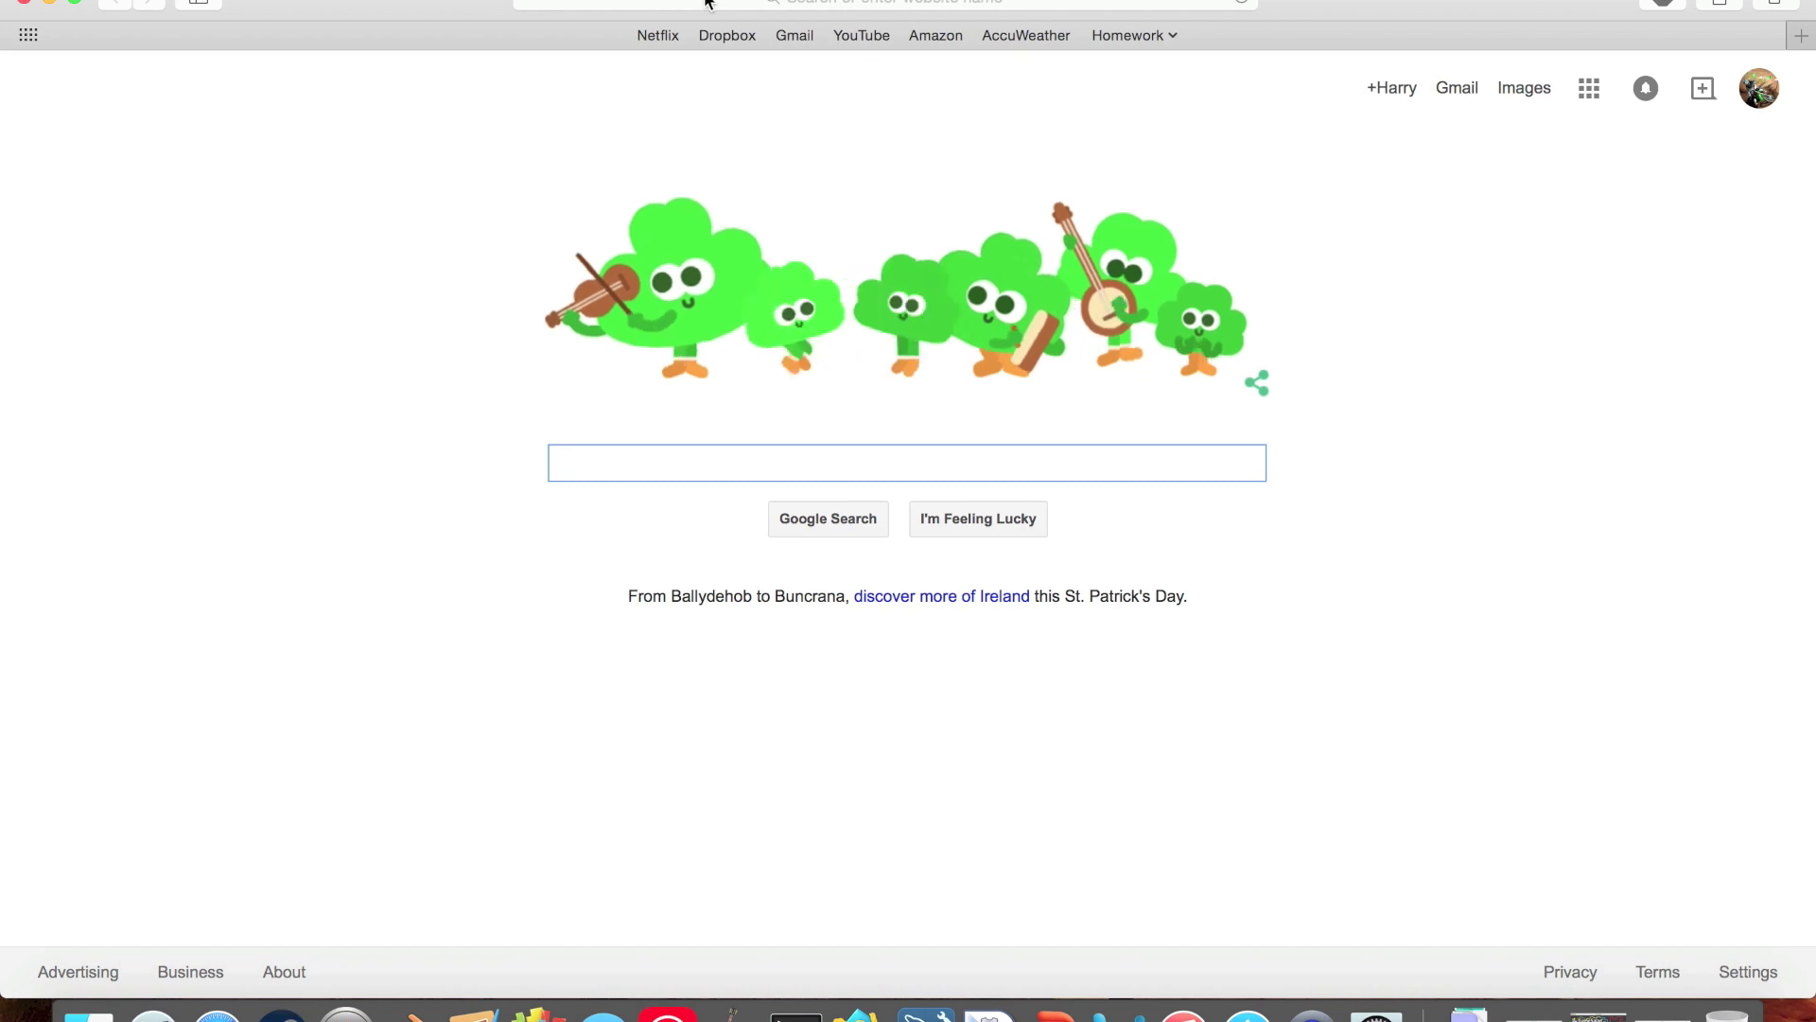
left_click(714, 3)
type("g")
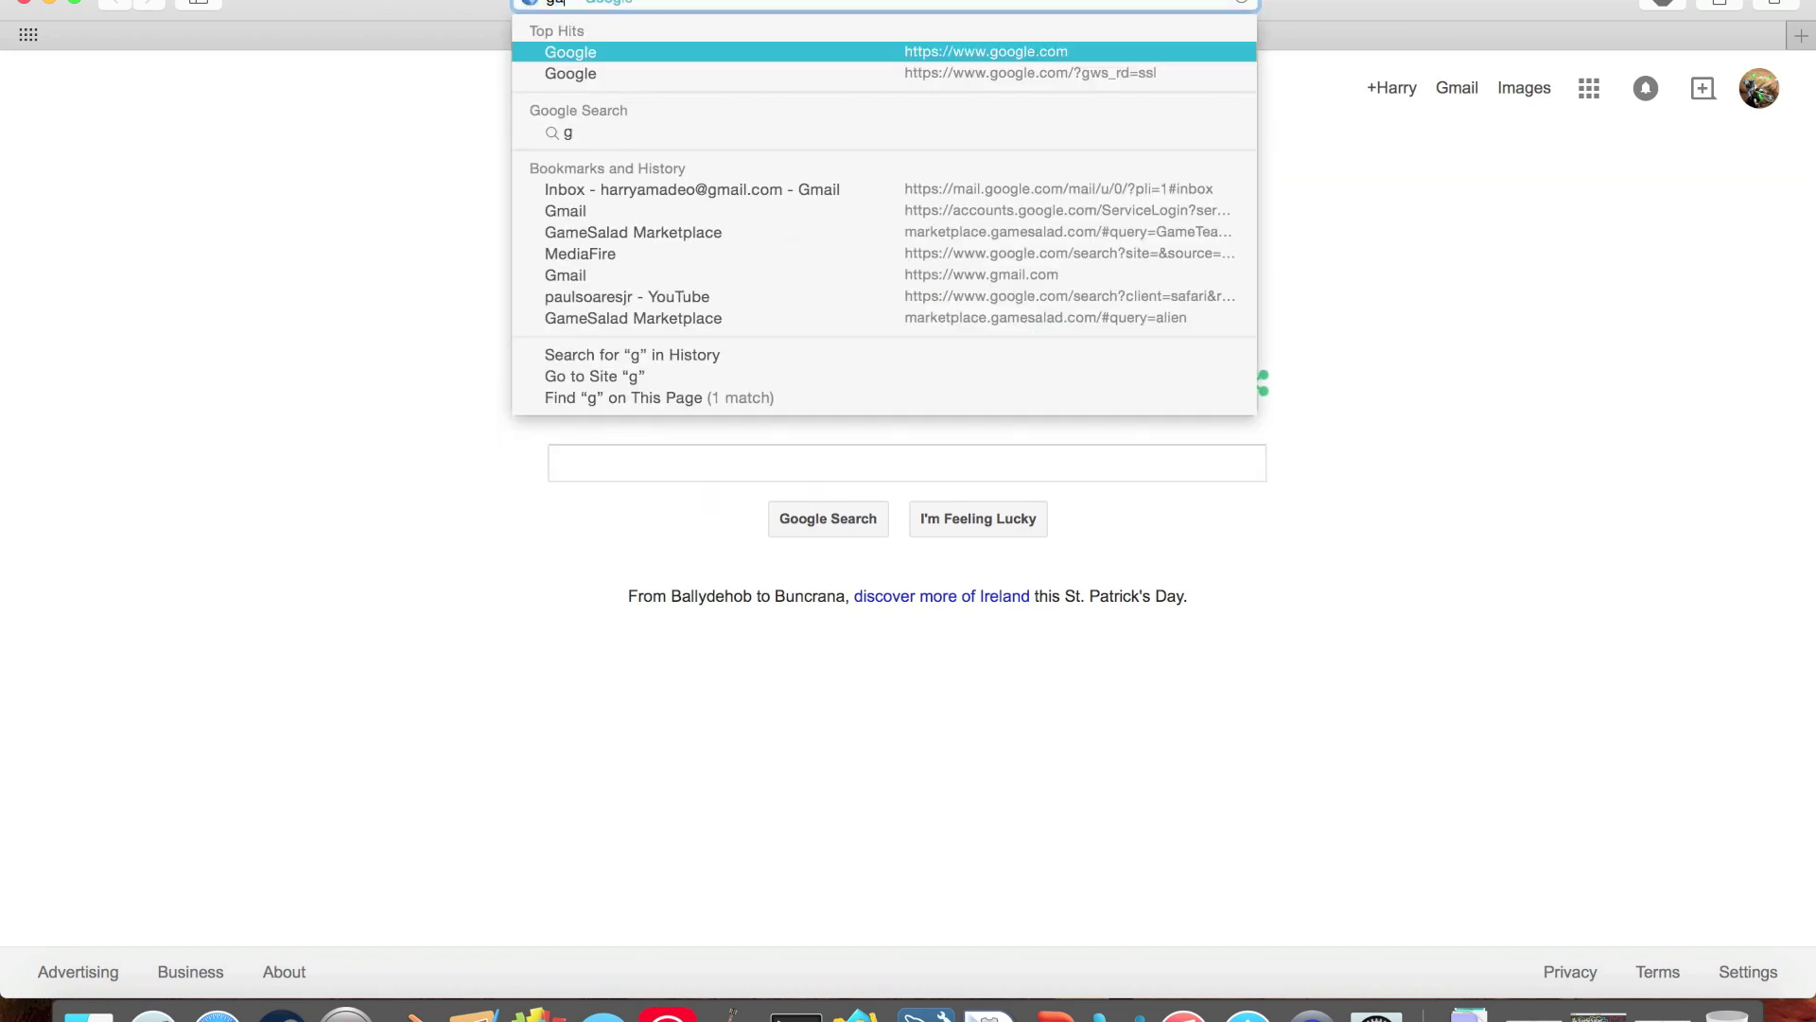
type("amesalad")
type(".com")
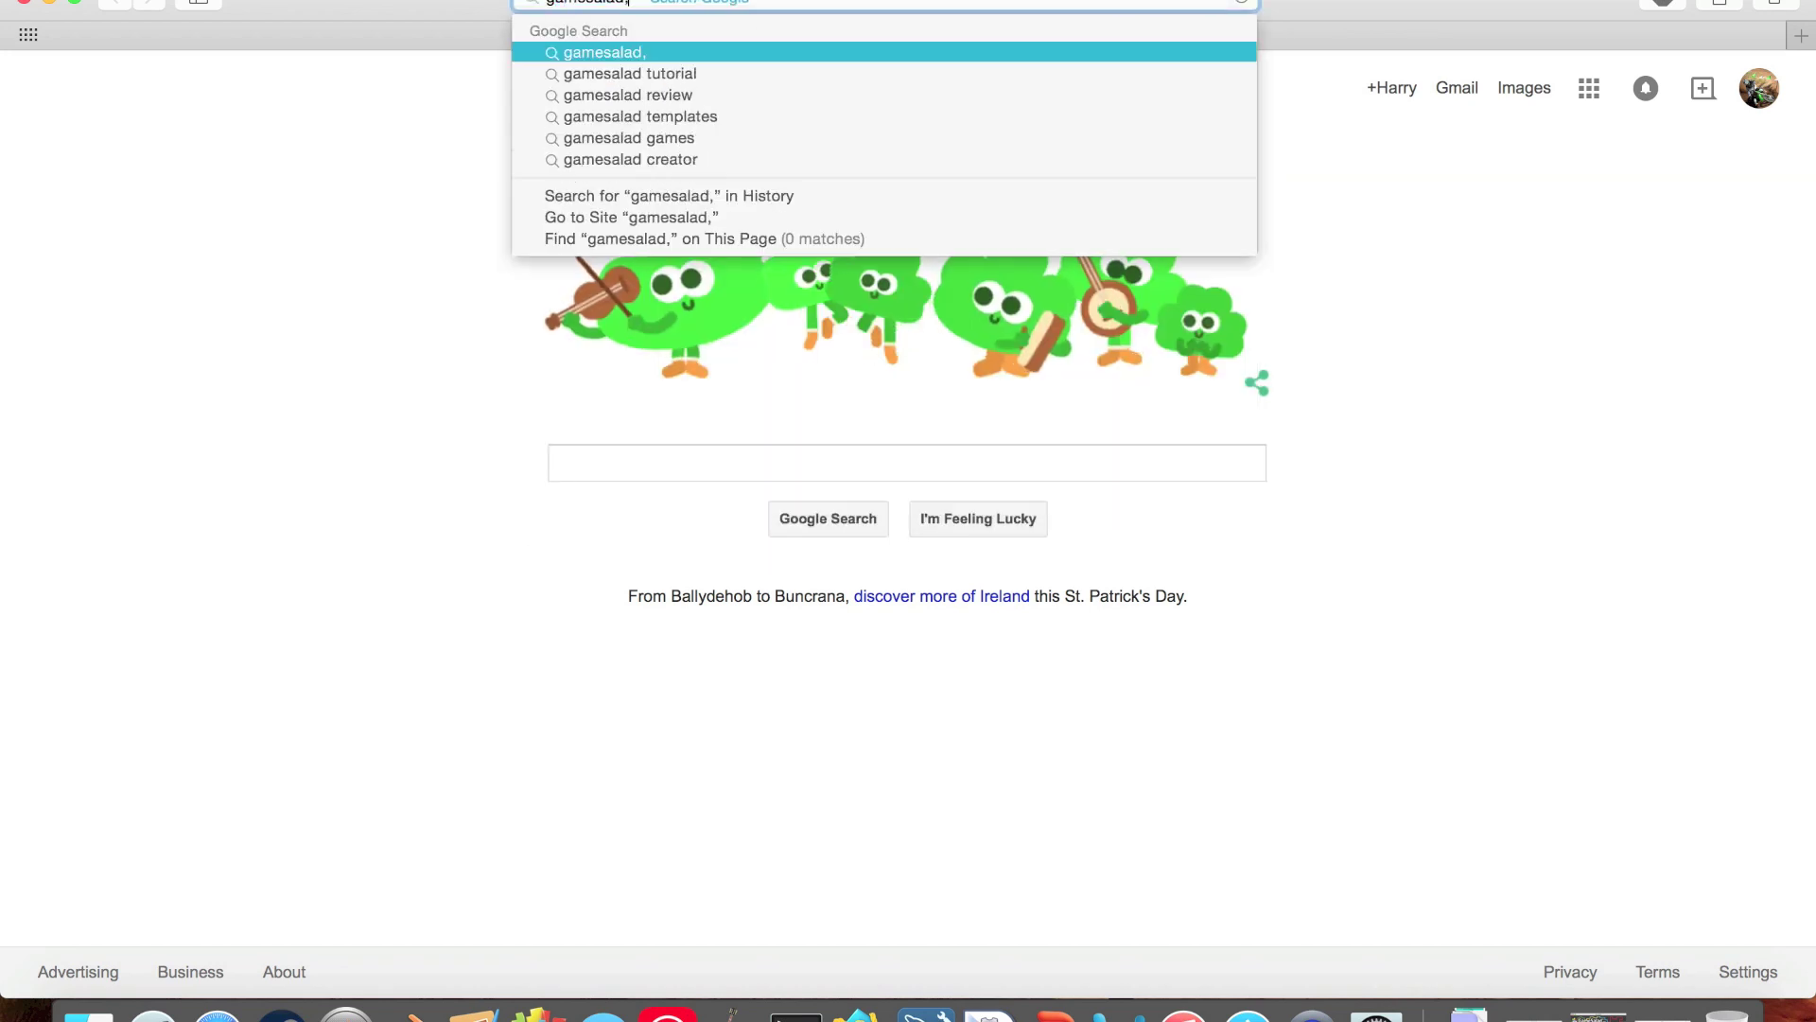
key("Return")
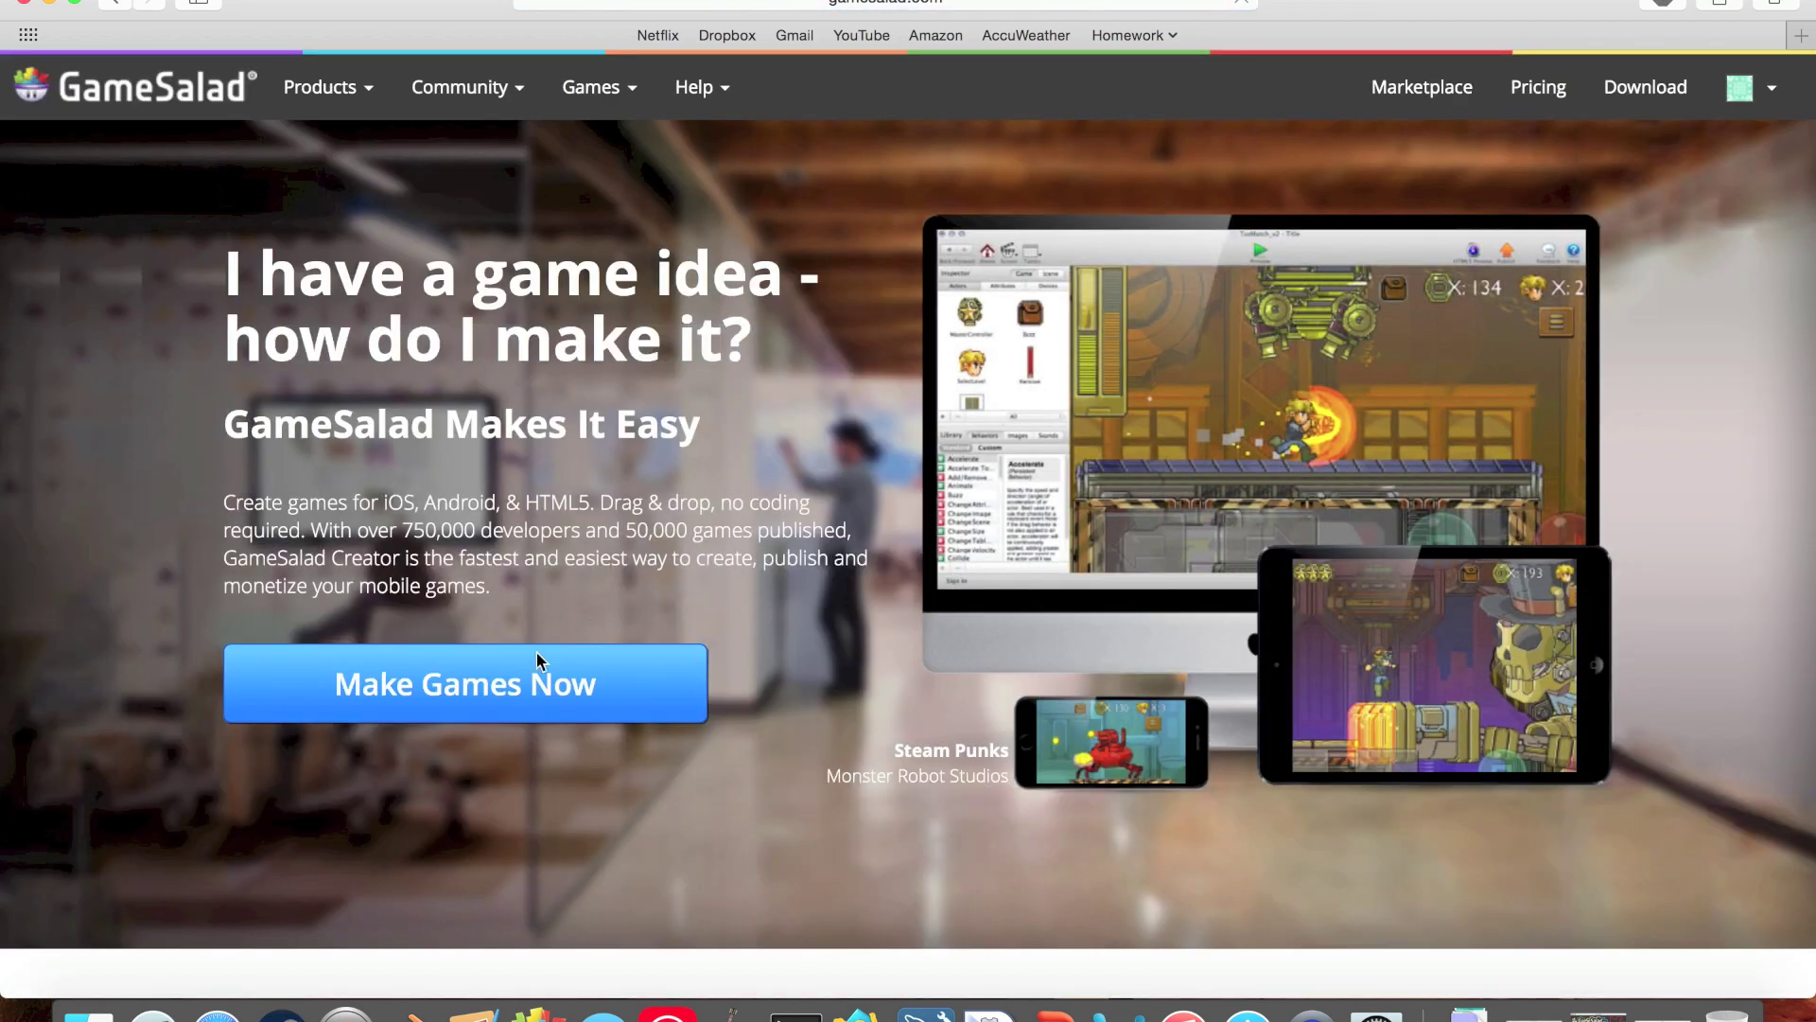
left_click(452, 678)
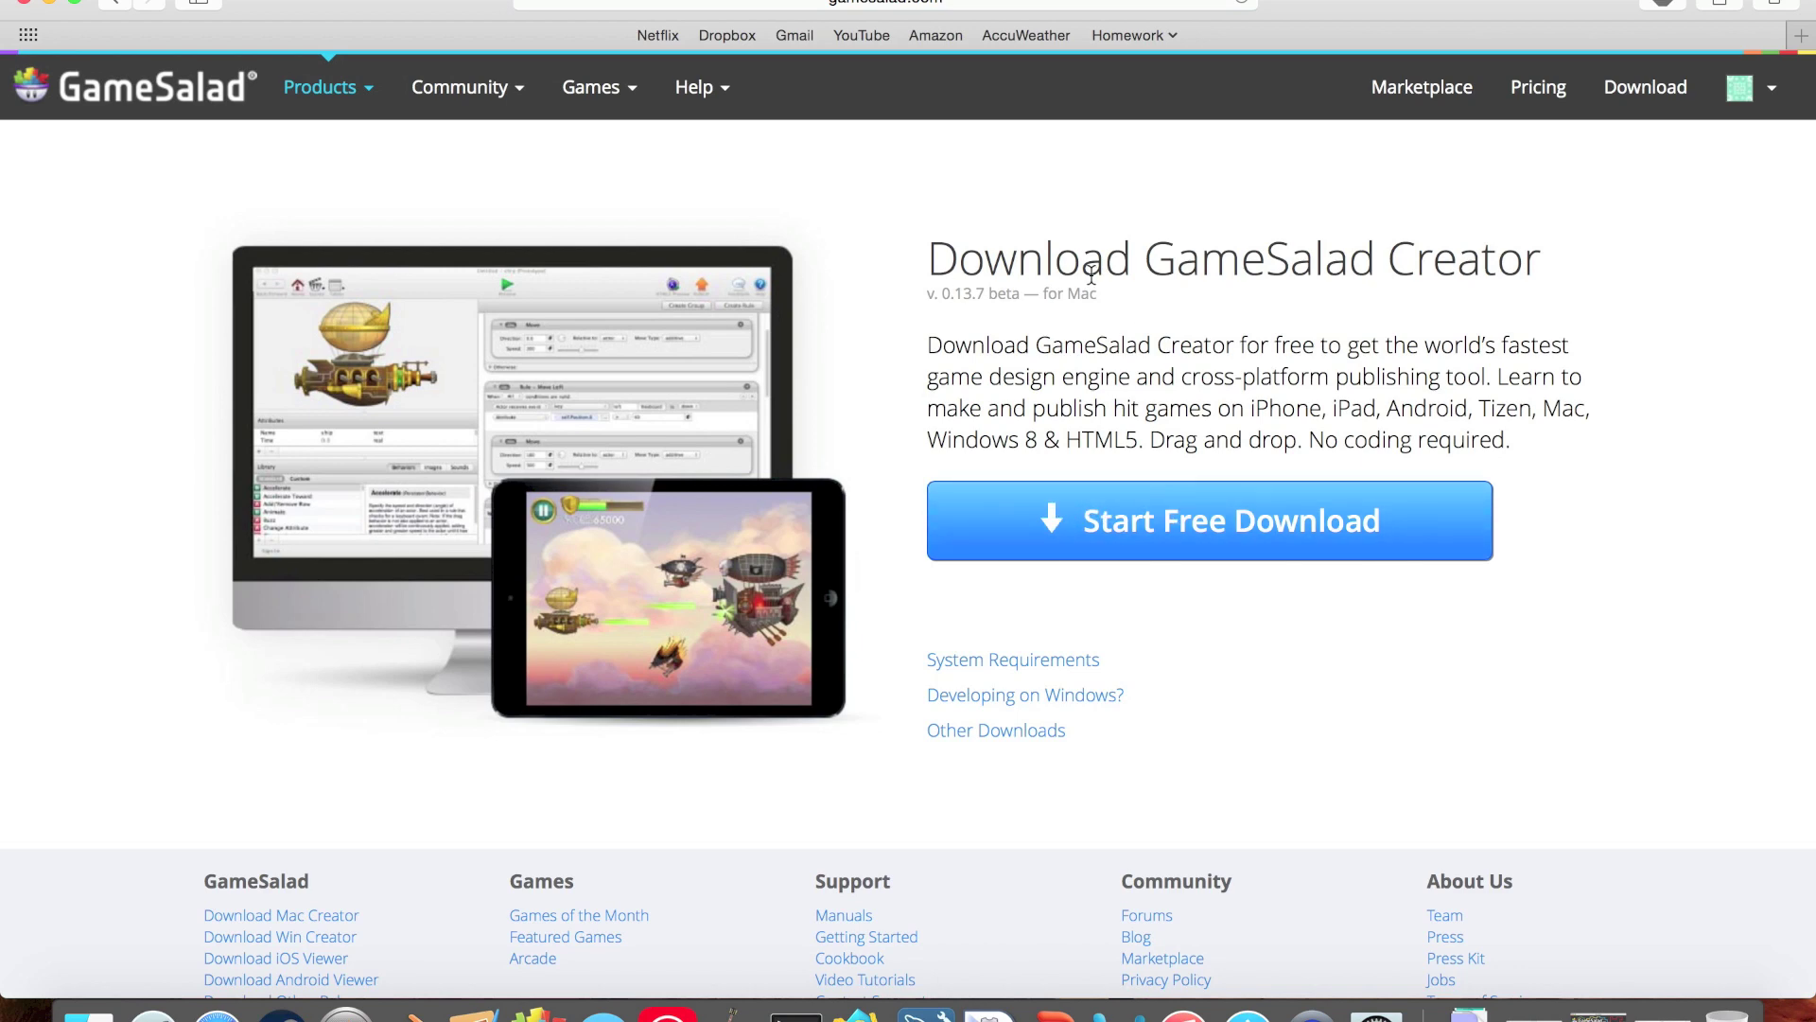
key("cmd+m")
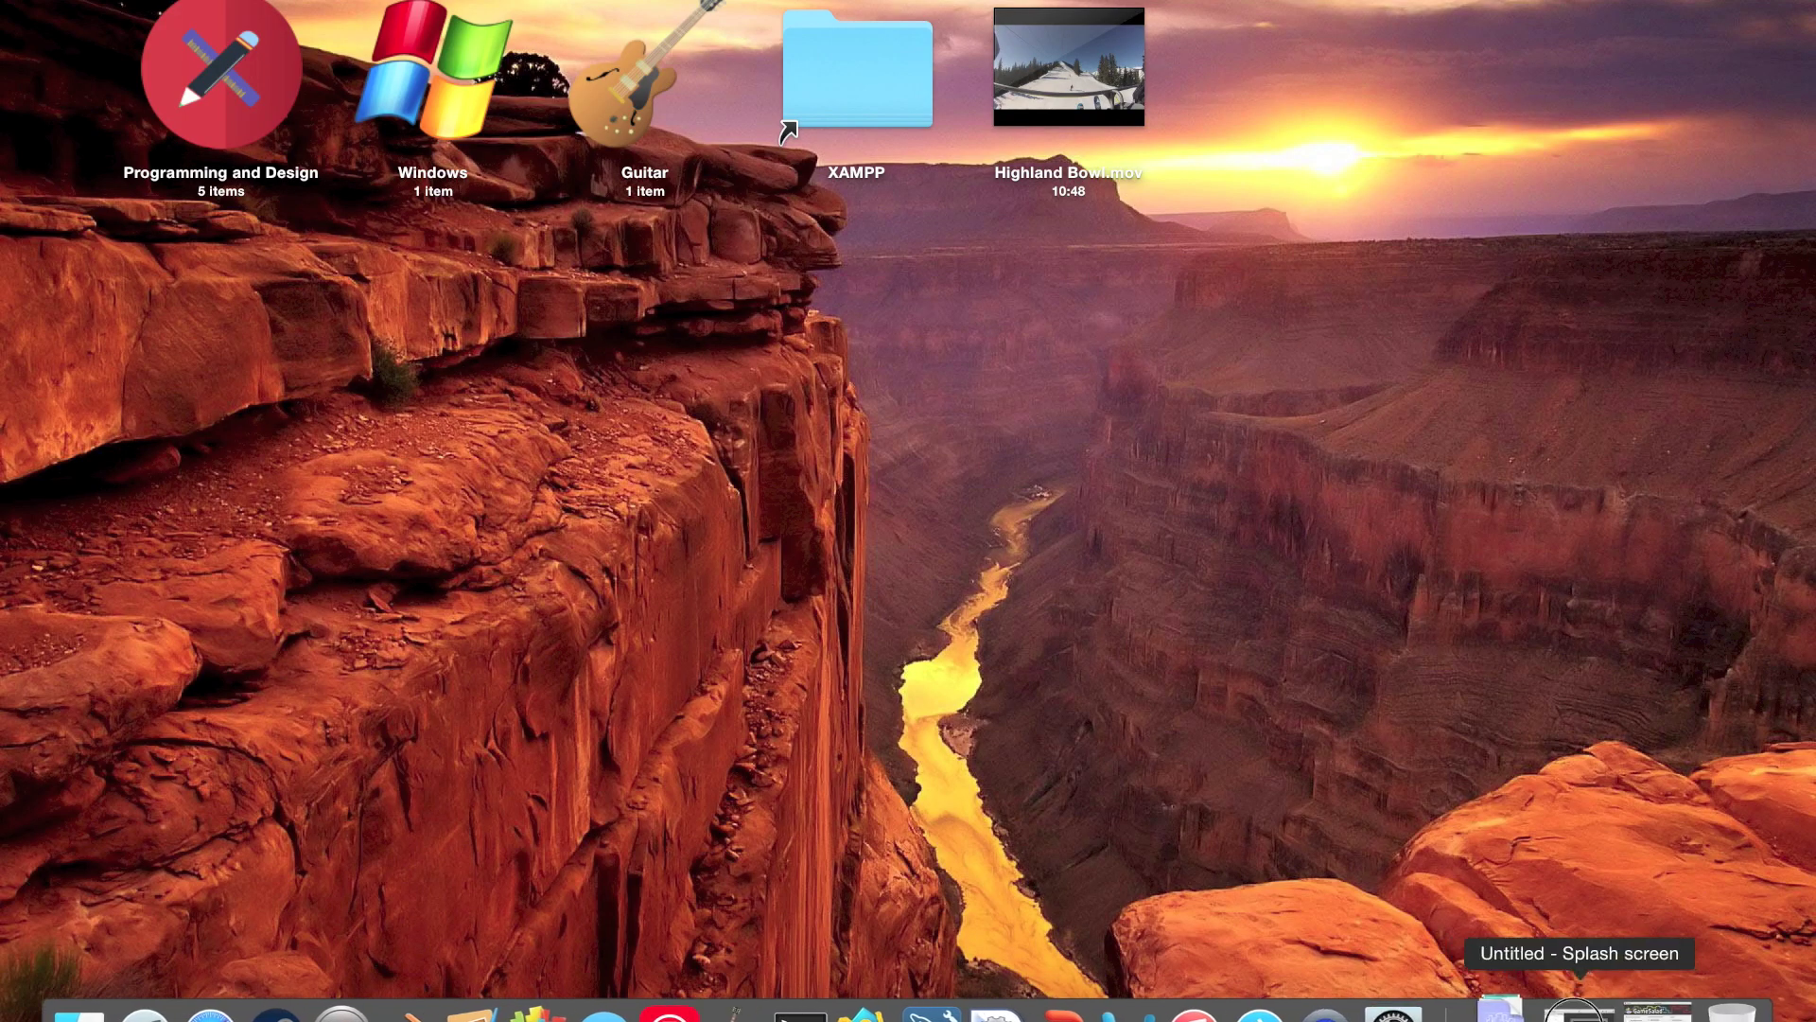
Step: Restore the Untitled - Splash screen example, preview it, and press Play to reach Gameplay
left_click(1589, 1011)
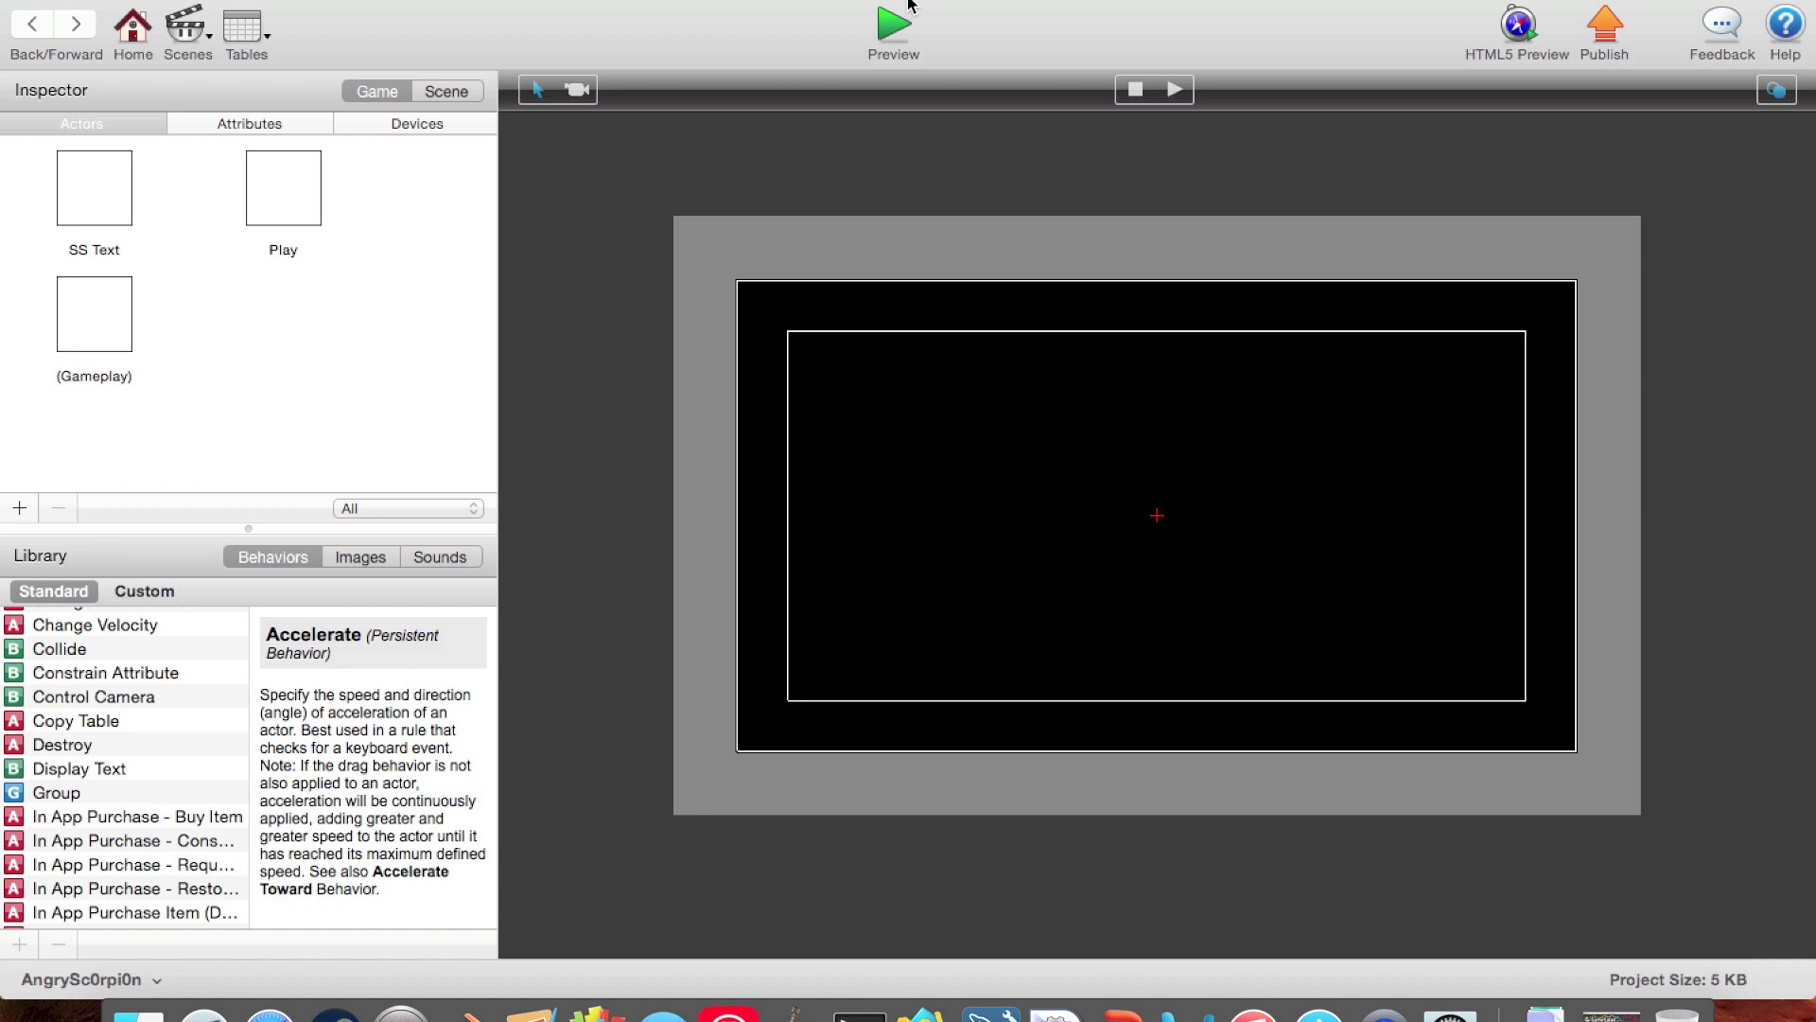
left_click(891, 49)
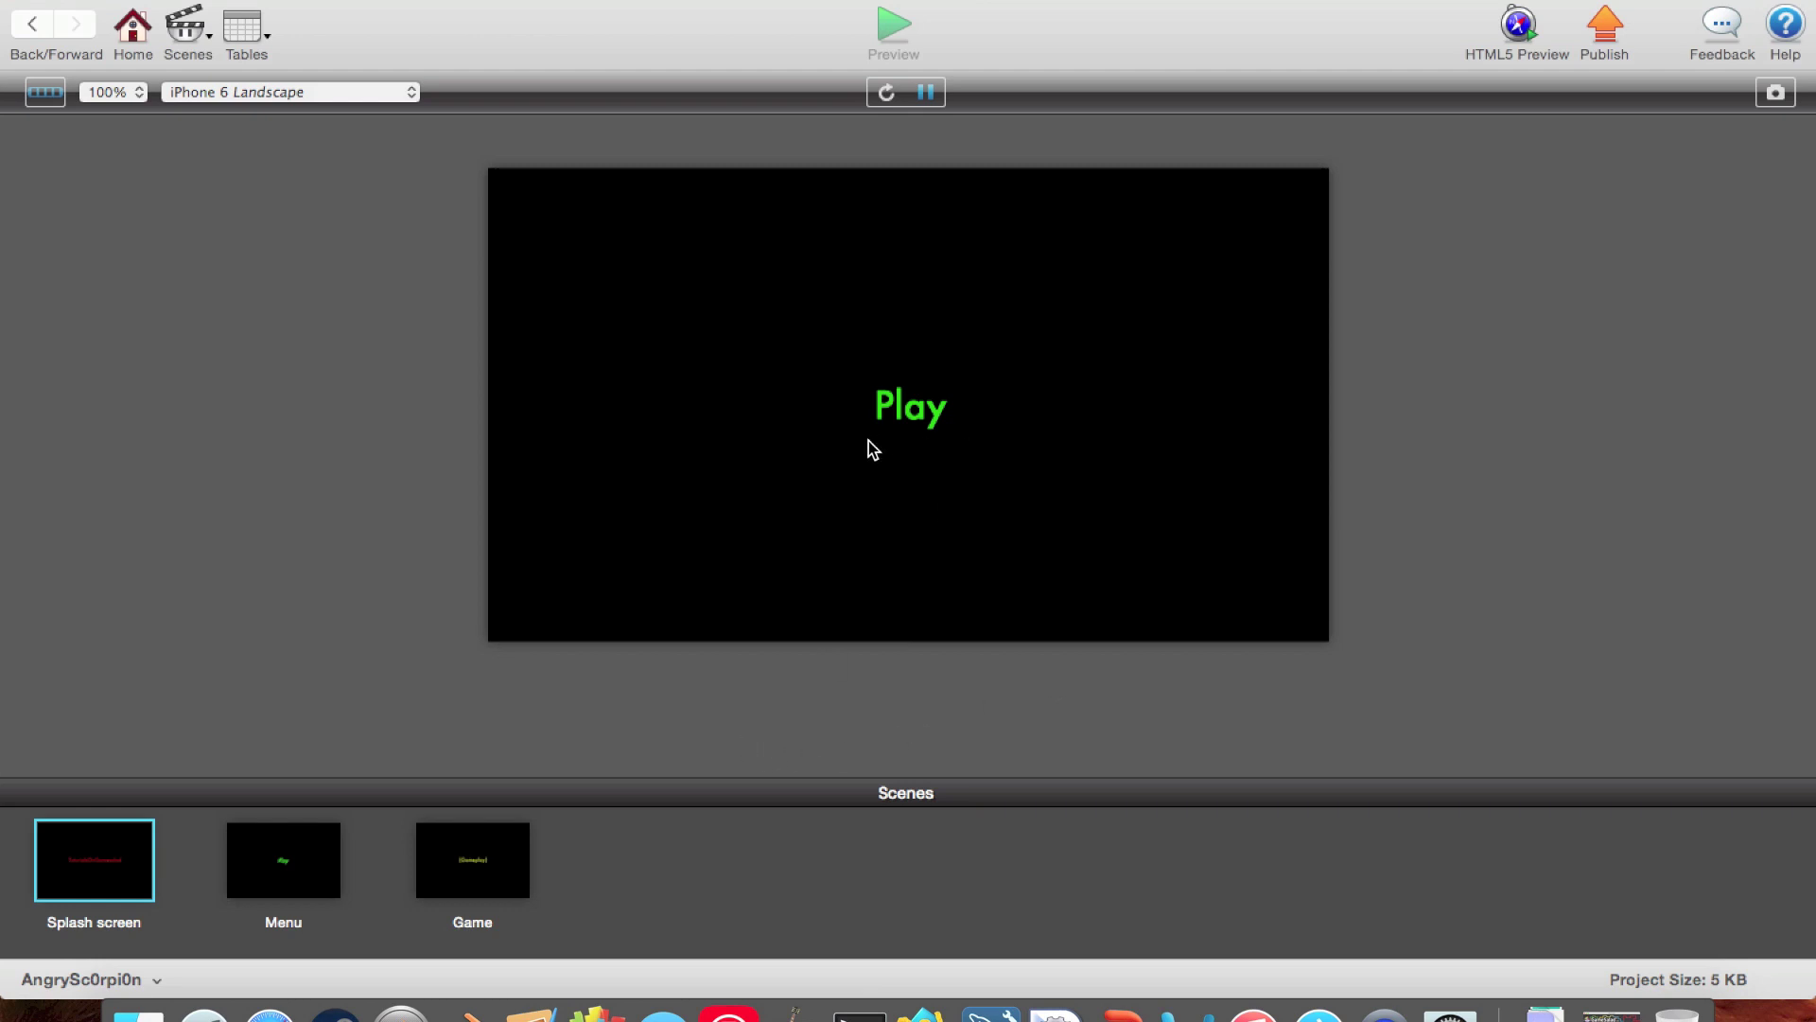
left_click(906, 422)
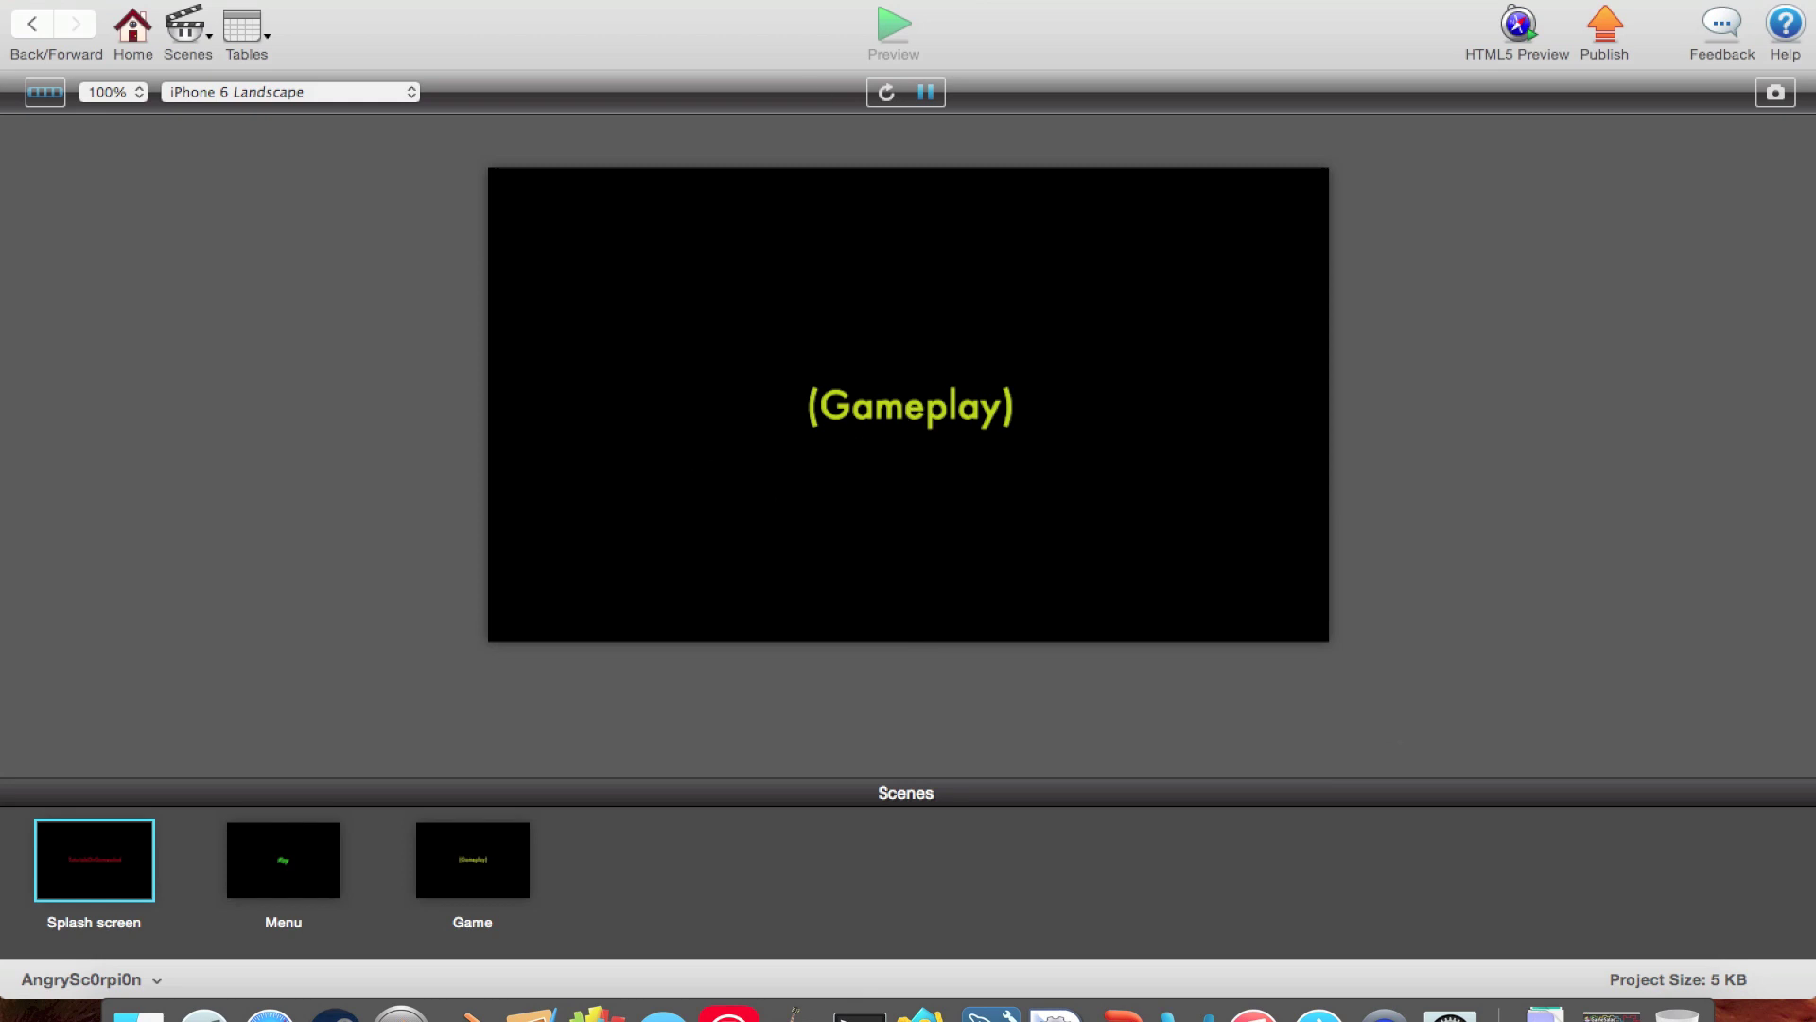
left_click(31, 21)
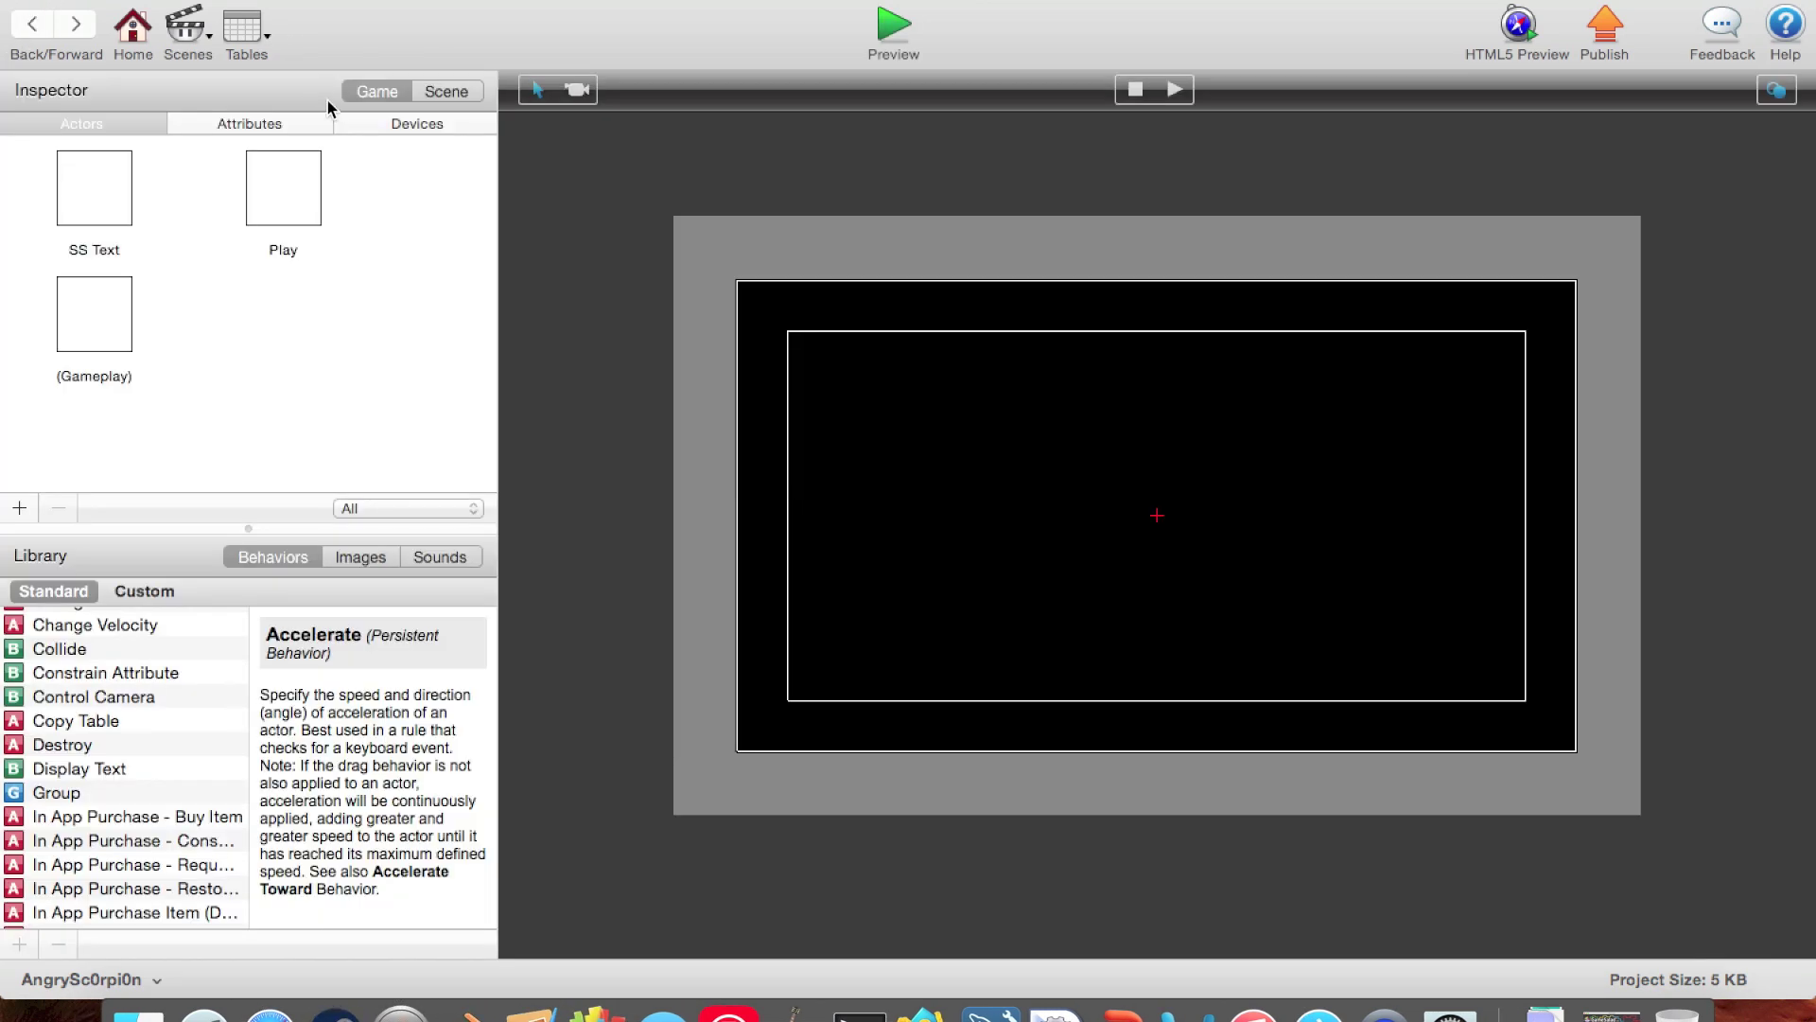
Step: Create a new project, close the old example without saving, and go full screen
key("super+n")
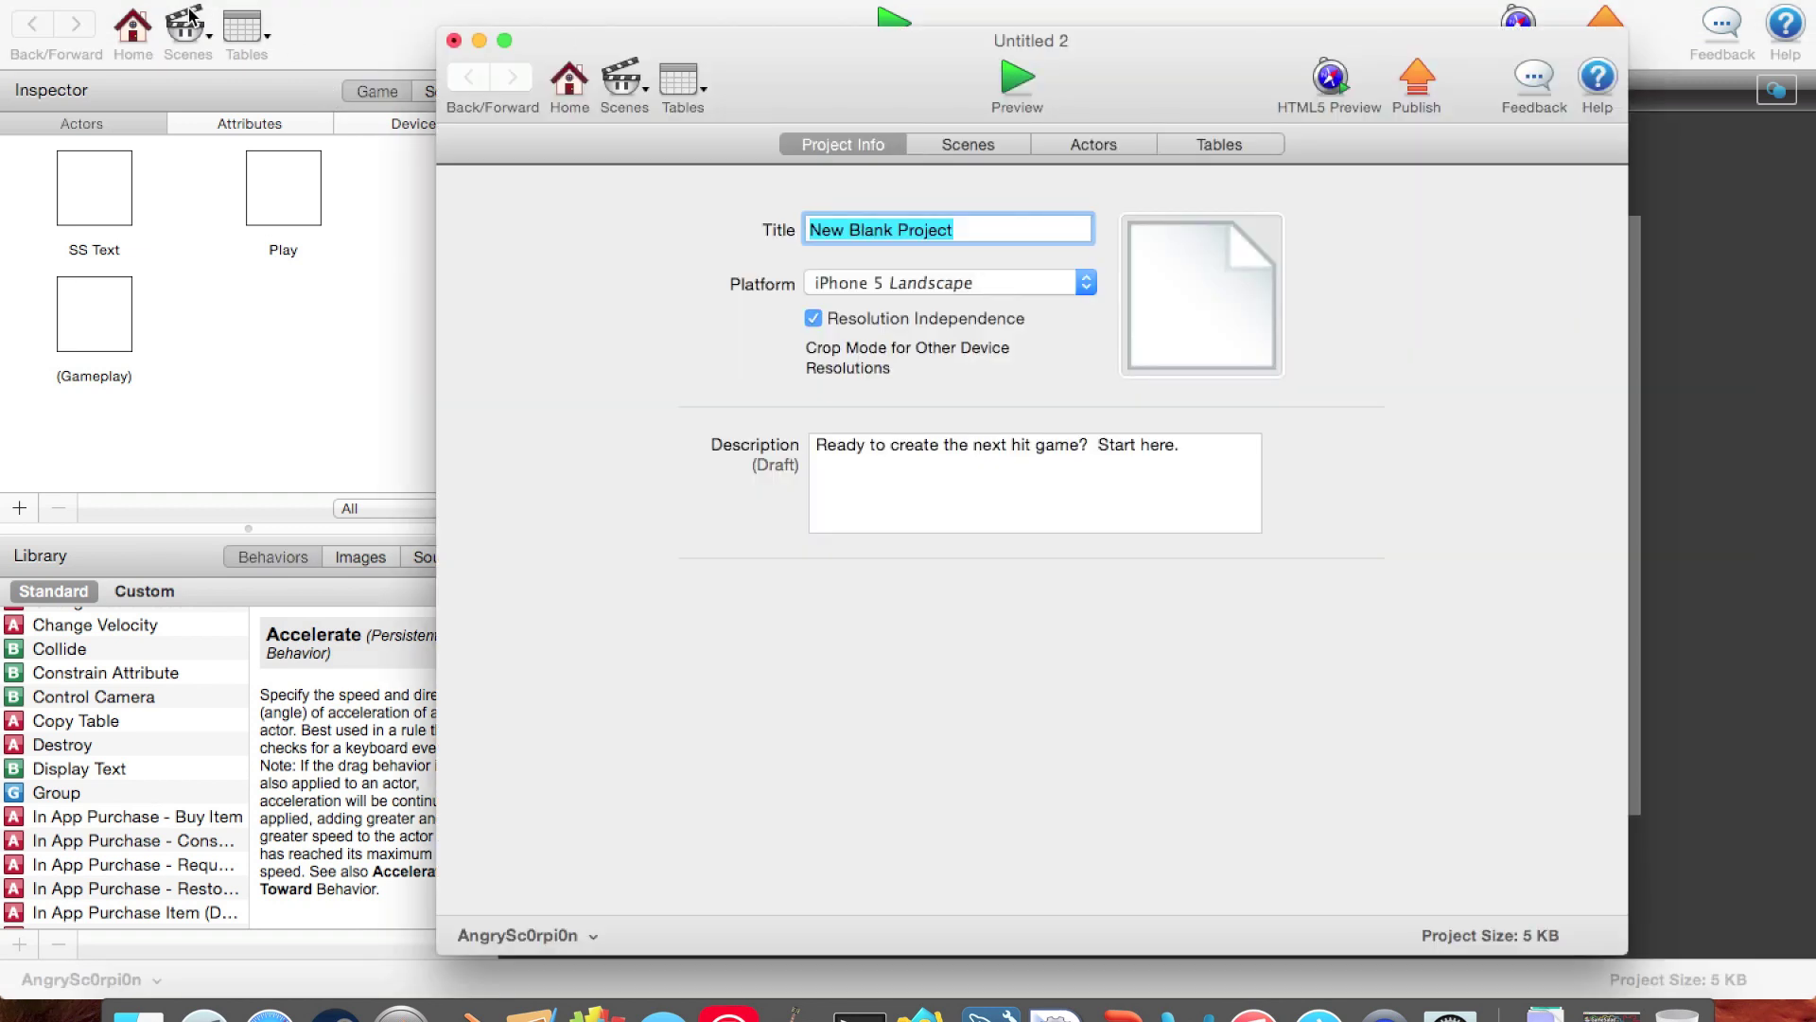
left_click(31, 3)
key("super+w")
left_click(823, 195)
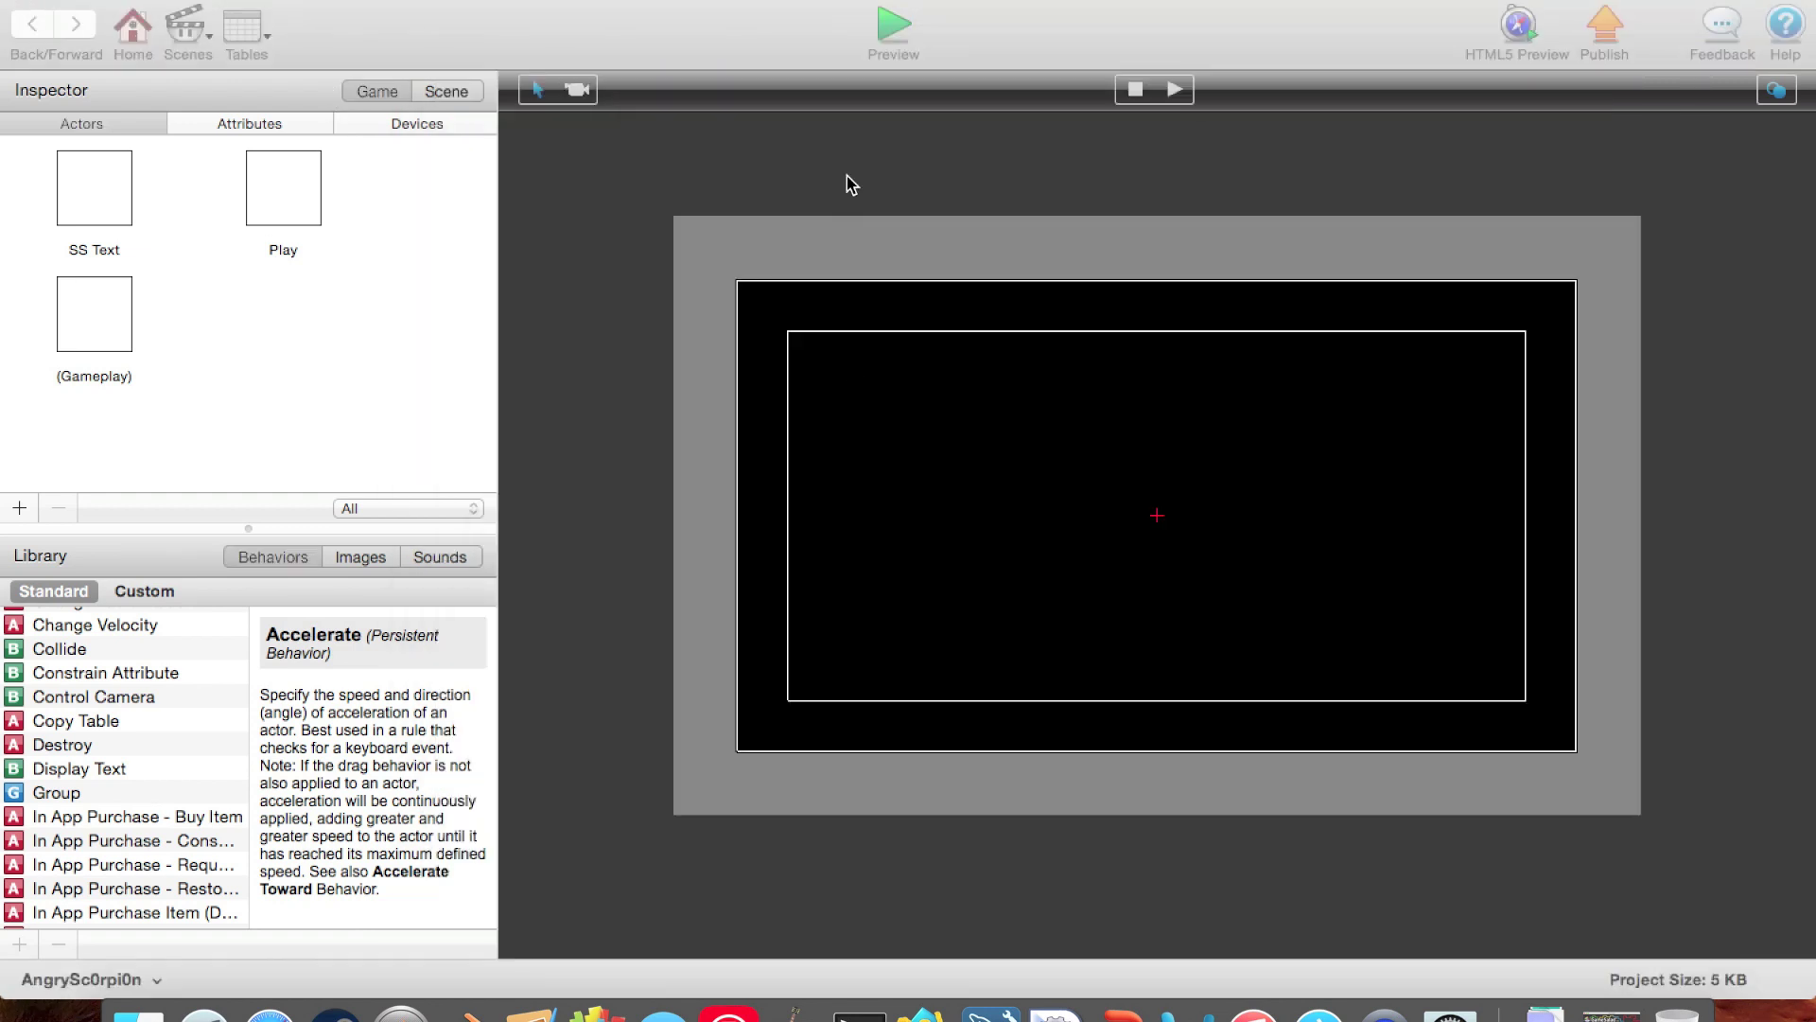
key("ctrl+super+f")
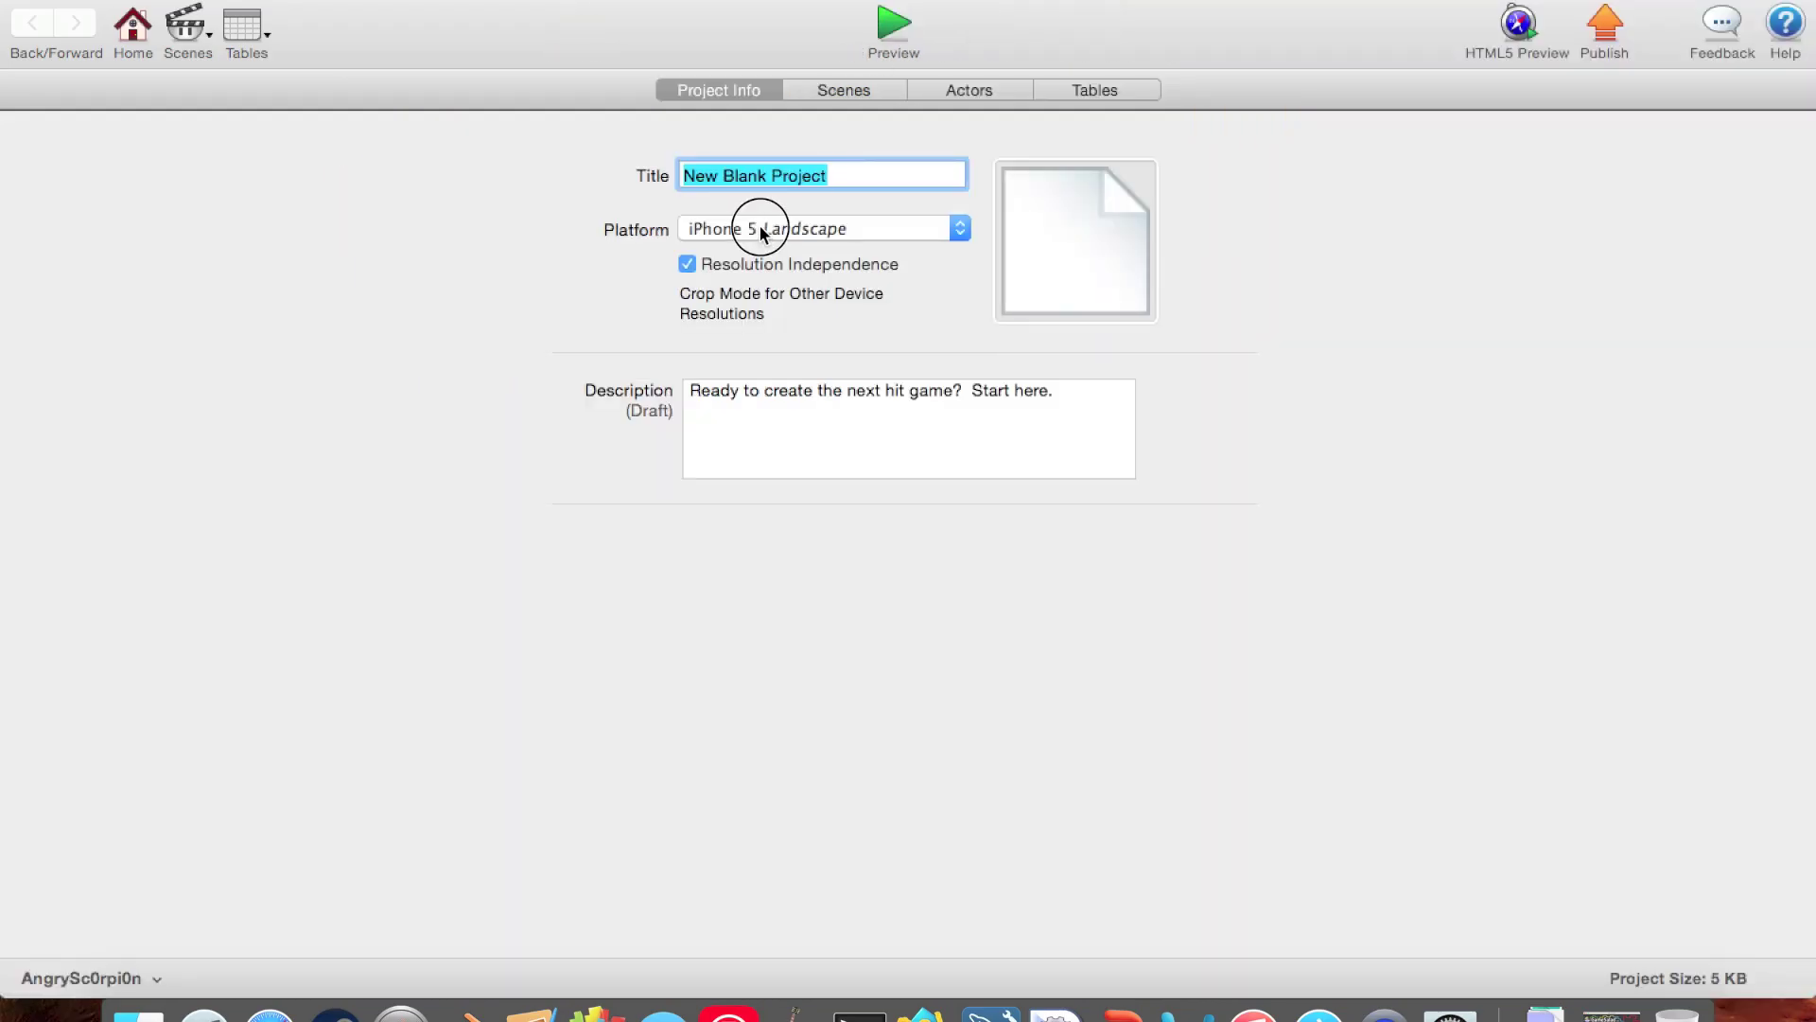
Step: Set the new project's platform to iPhone 6 Landscape and confirm the resolution change
left_click(761, 230)
left_click(774, 146)
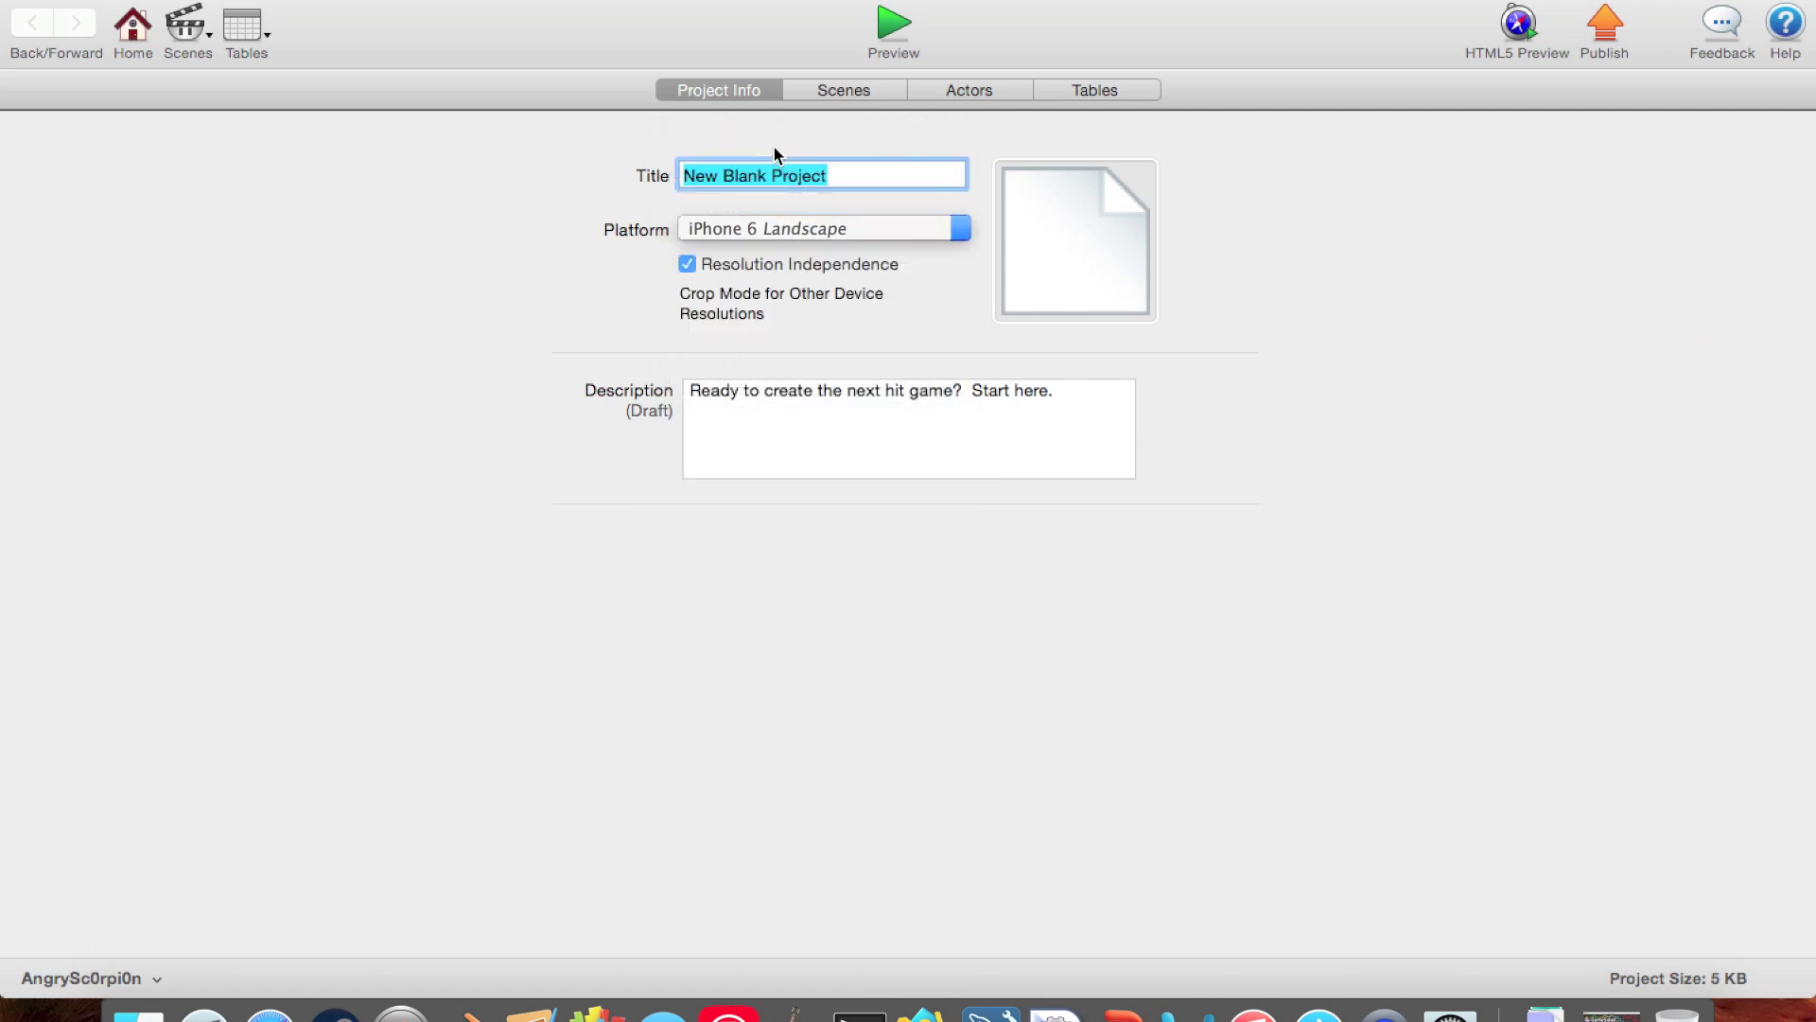
key("Return")
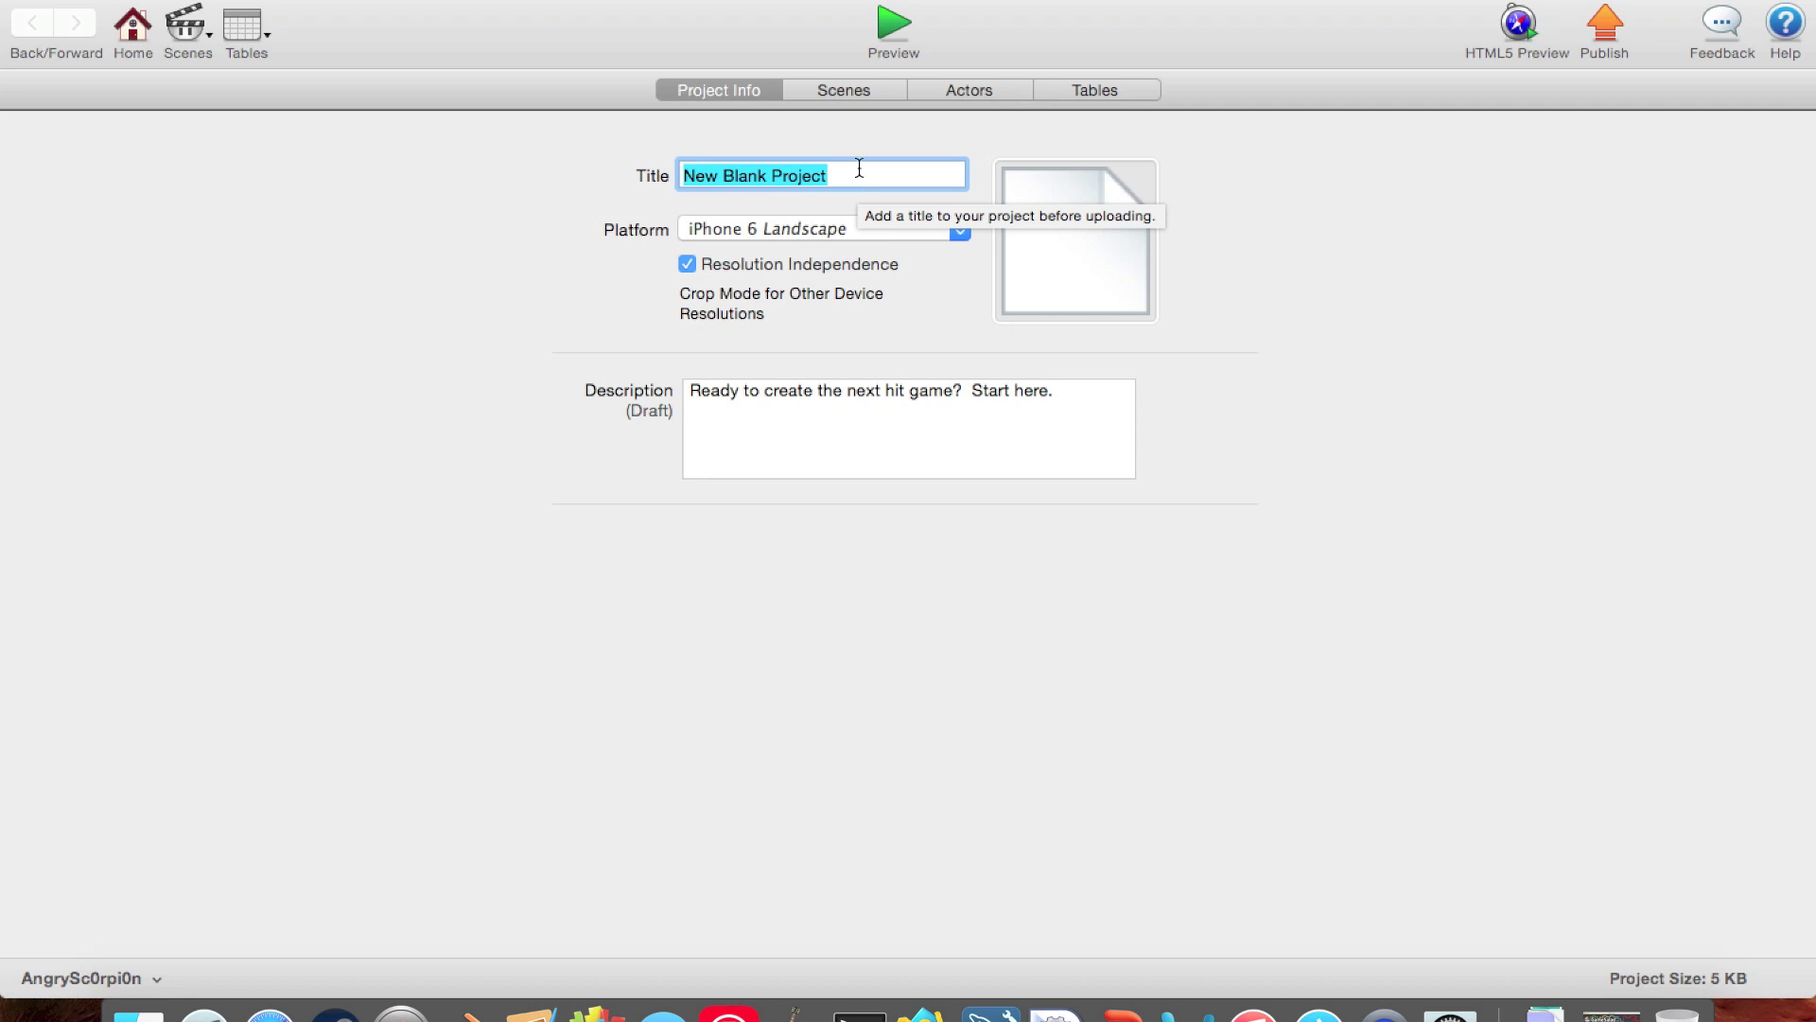
Step: Rename the Initial Scene to 'Splash screen' in the Scenes list
left_click(819, 88)
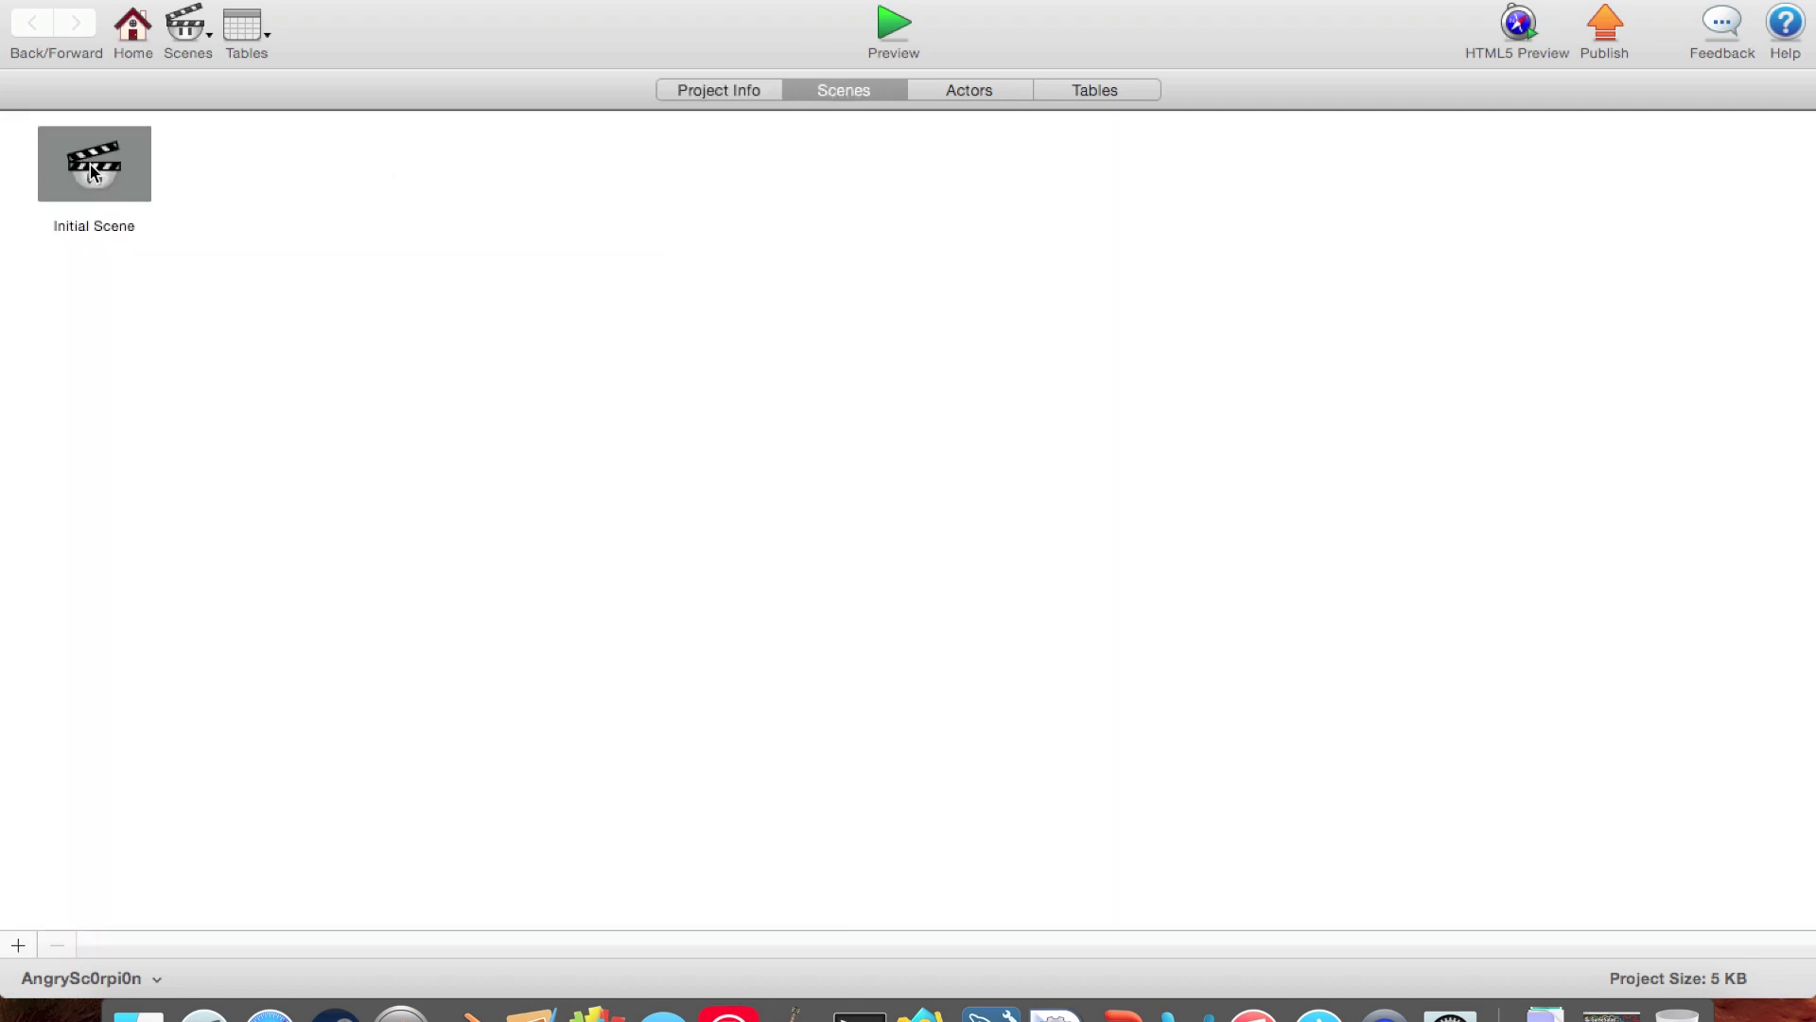
left_click(89, 164)
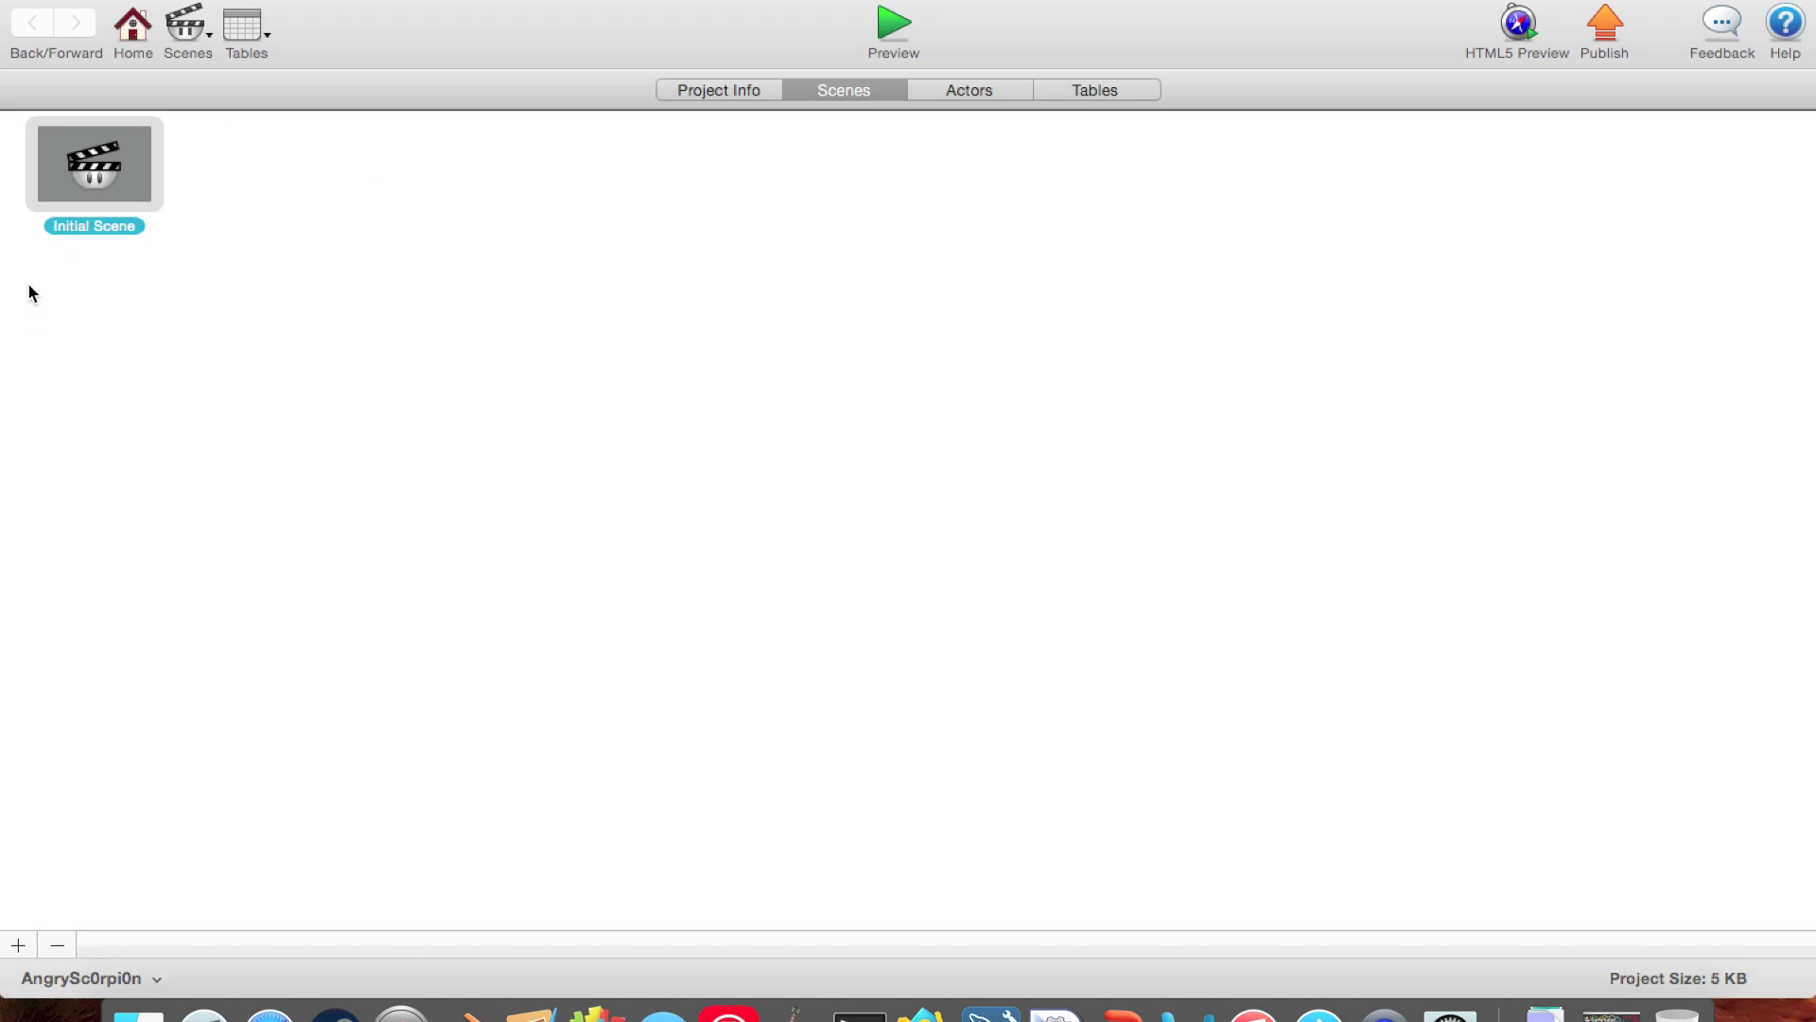
left_click(94, 224)
triple_click(95, 225)
type("Sp")
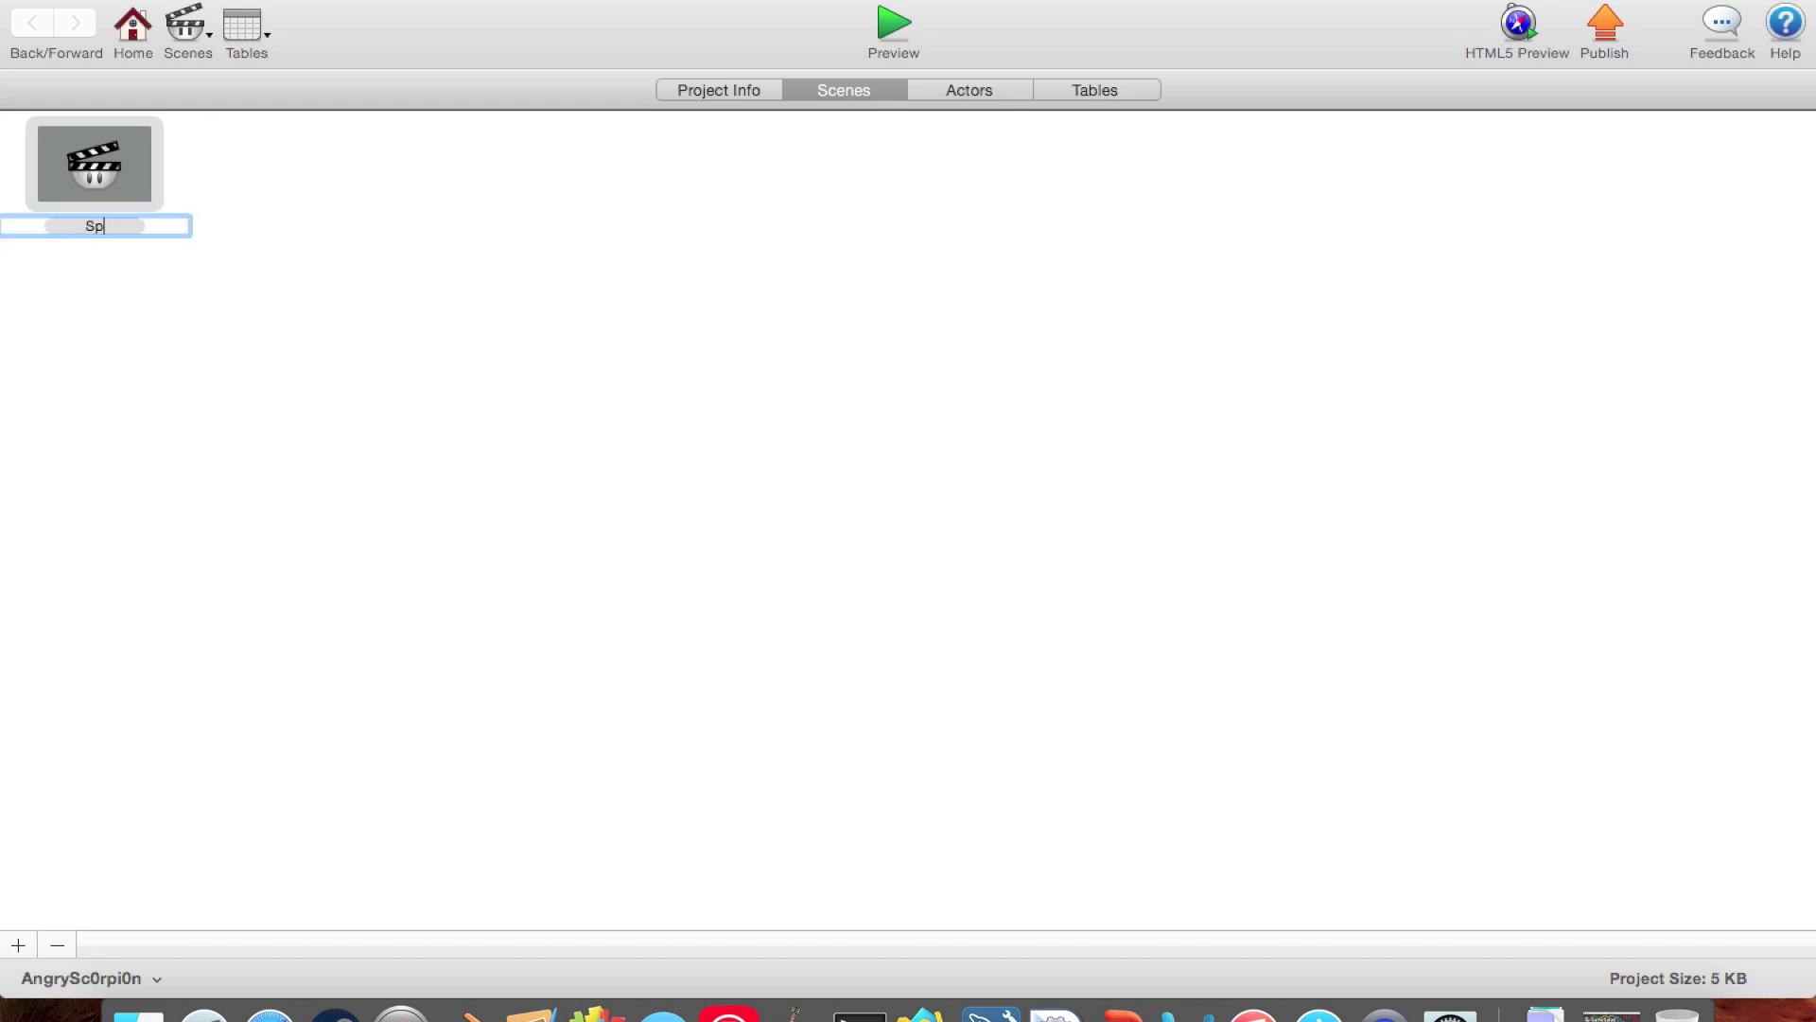
type("lash screen")
key("Return")
left_click(52, 343)
Step: Add two new scenes and rename Scene 1 to 'Menu'
left_click(16, 944)
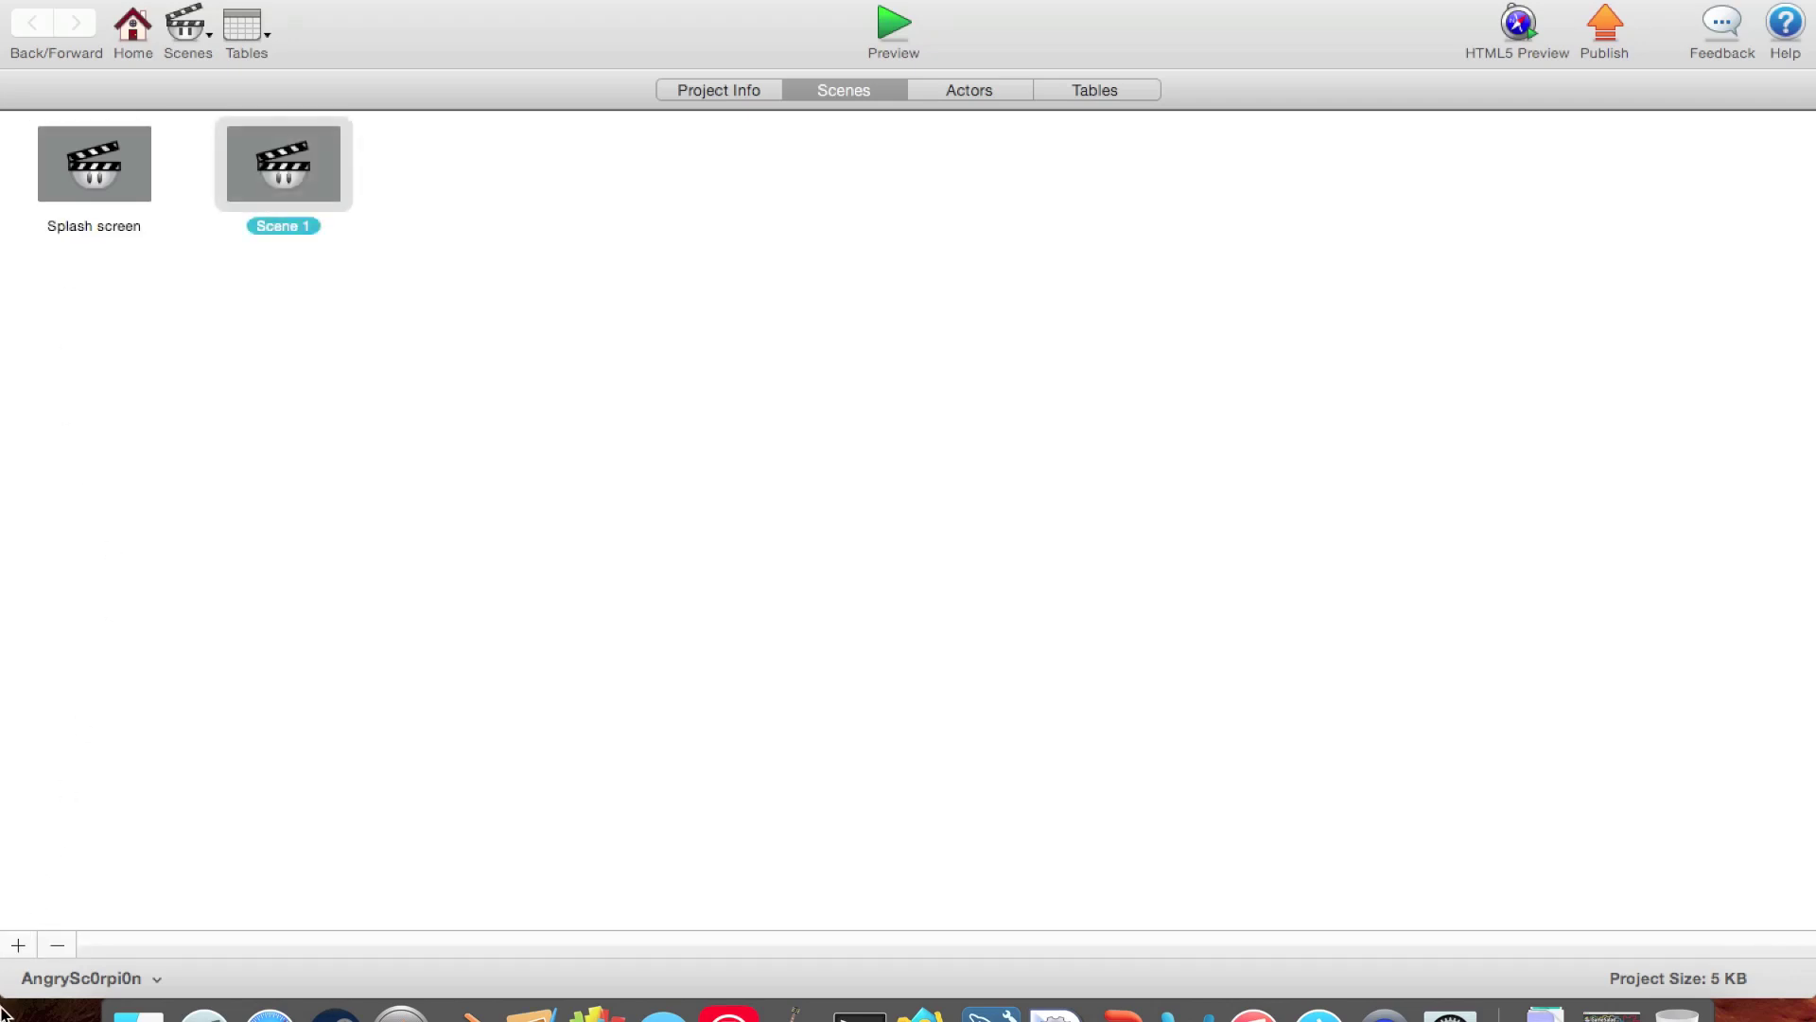
left_click(16, 941)
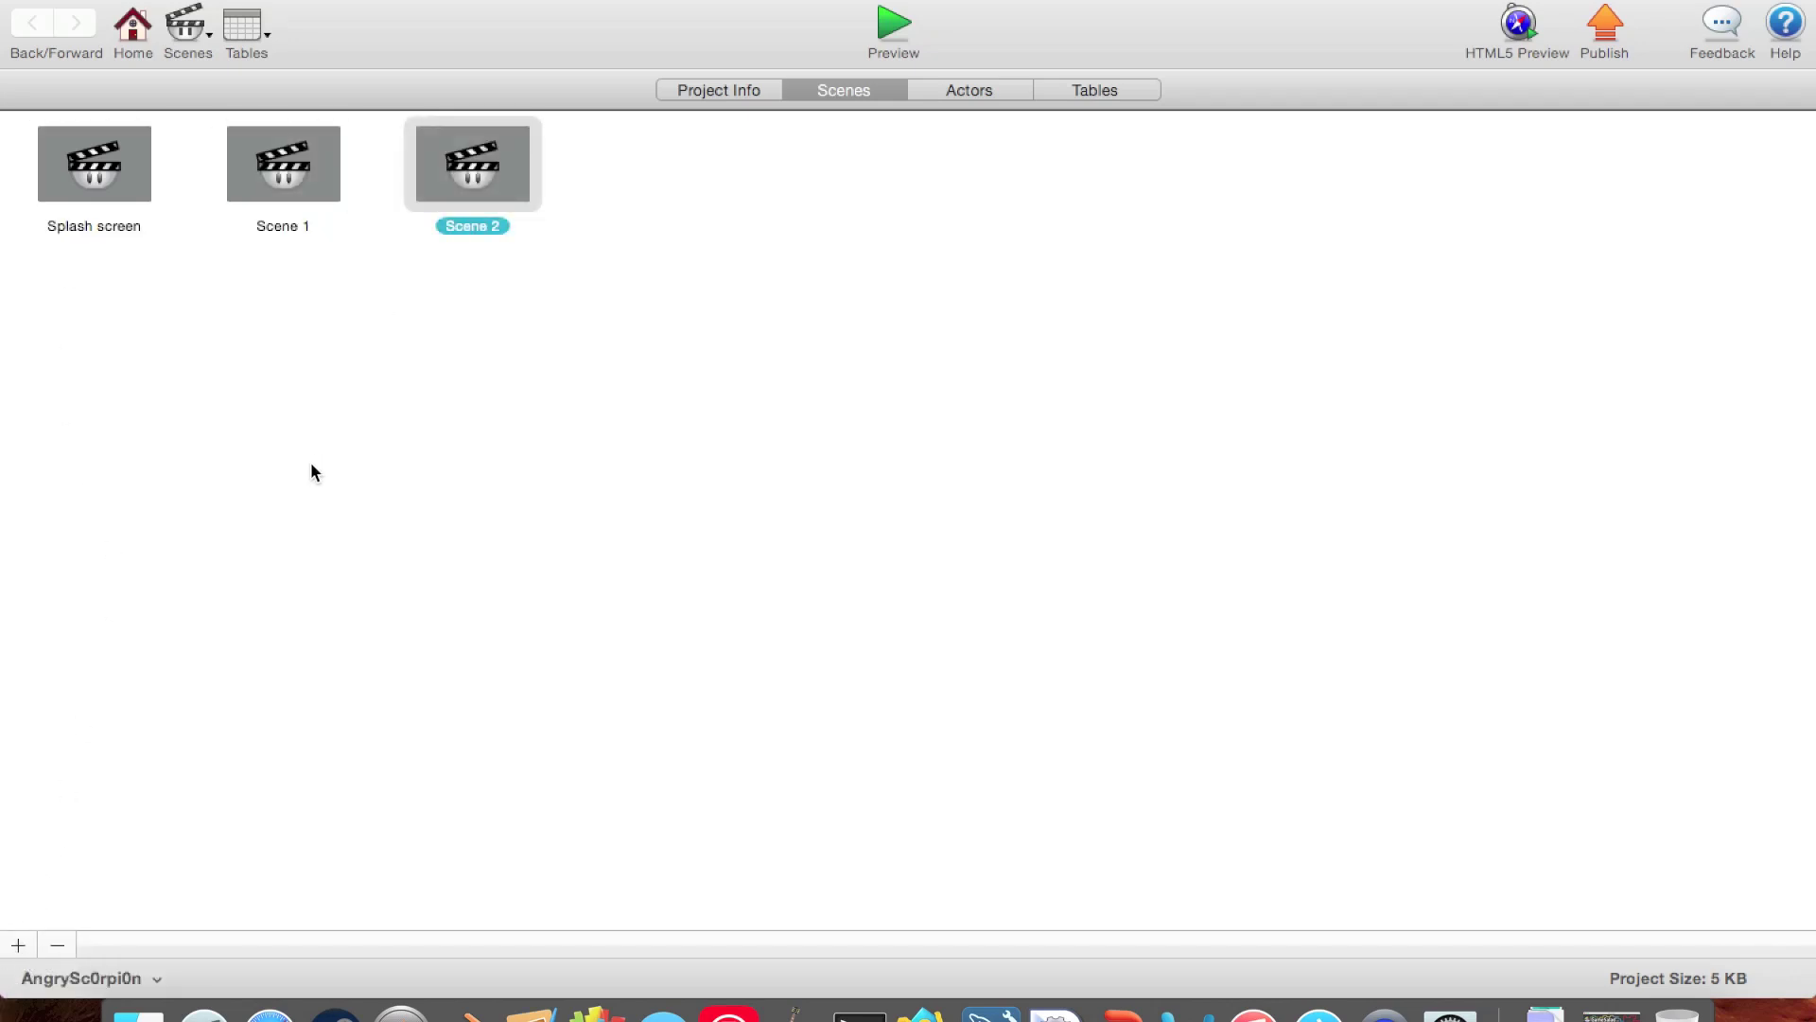
double_click(276, 223)
triple_click(276, 217)
type("Menu")
key("Return")
Step: Rename Scene 2 to 'Gameplay'
left_click(527, 224)
double_click(487, 224)
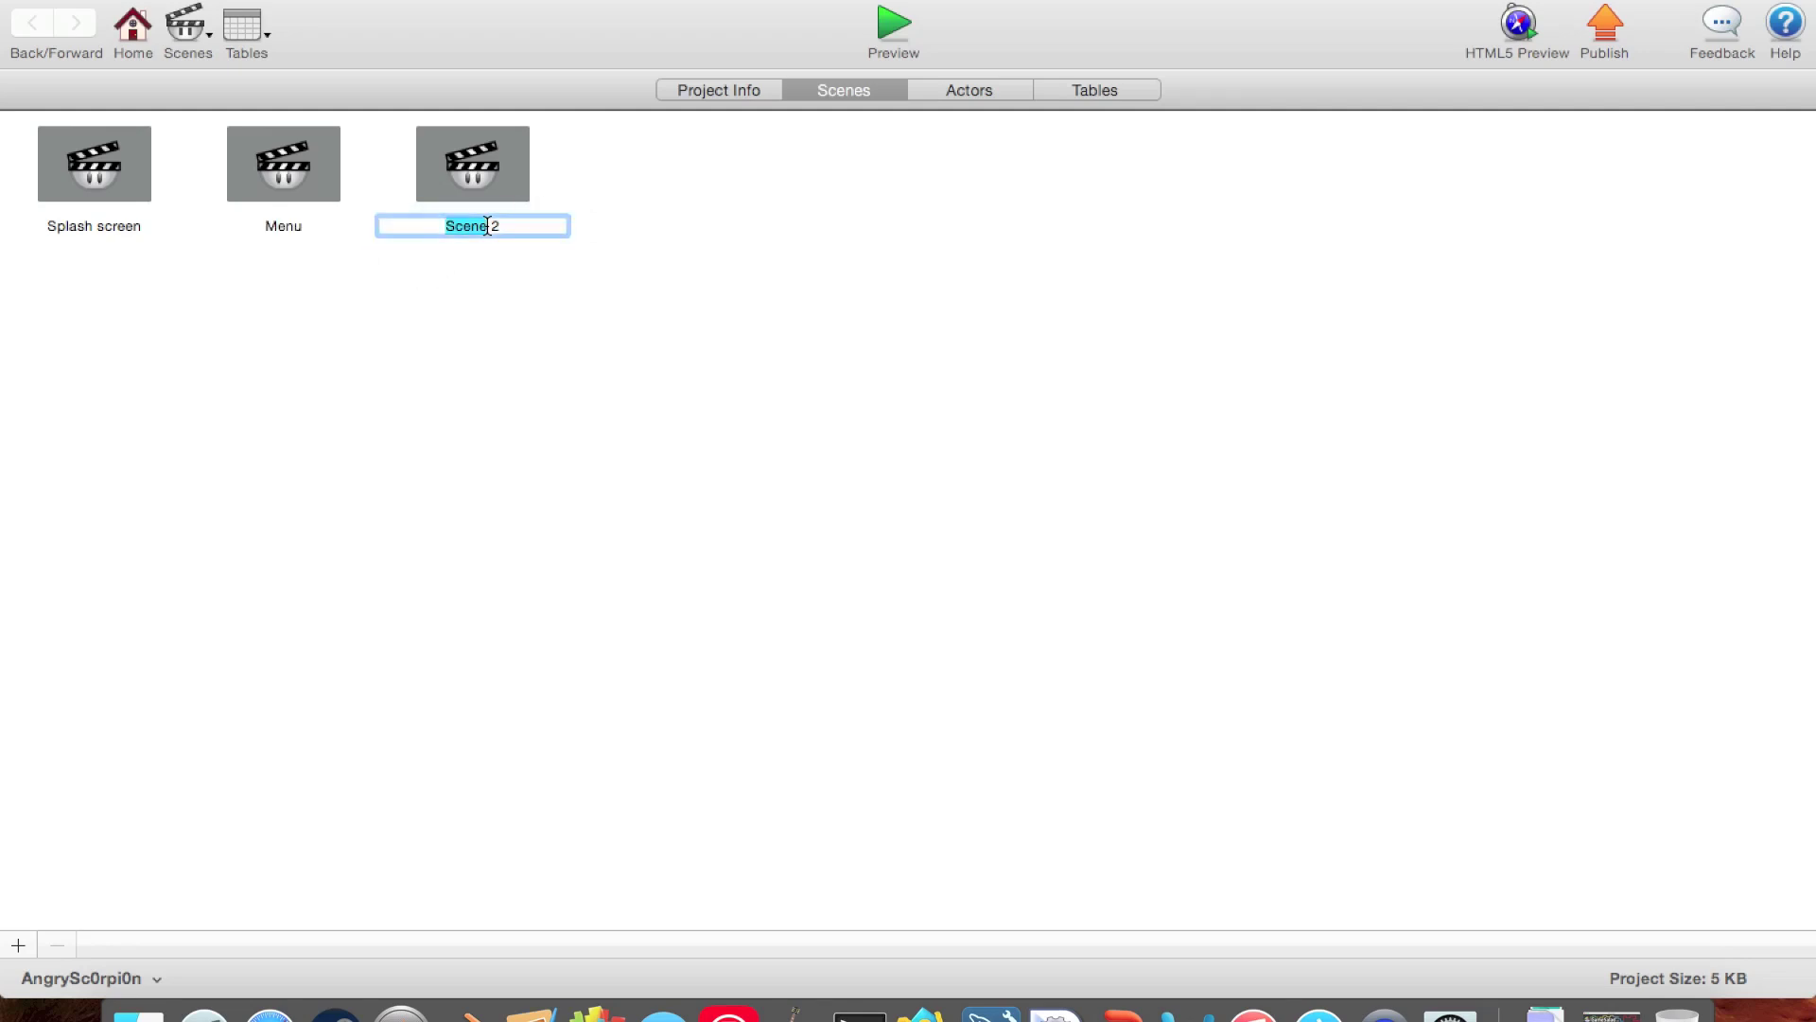
triple_click(487, 224)
type("Gameplay")
key("Return")
left_click(560, 494)
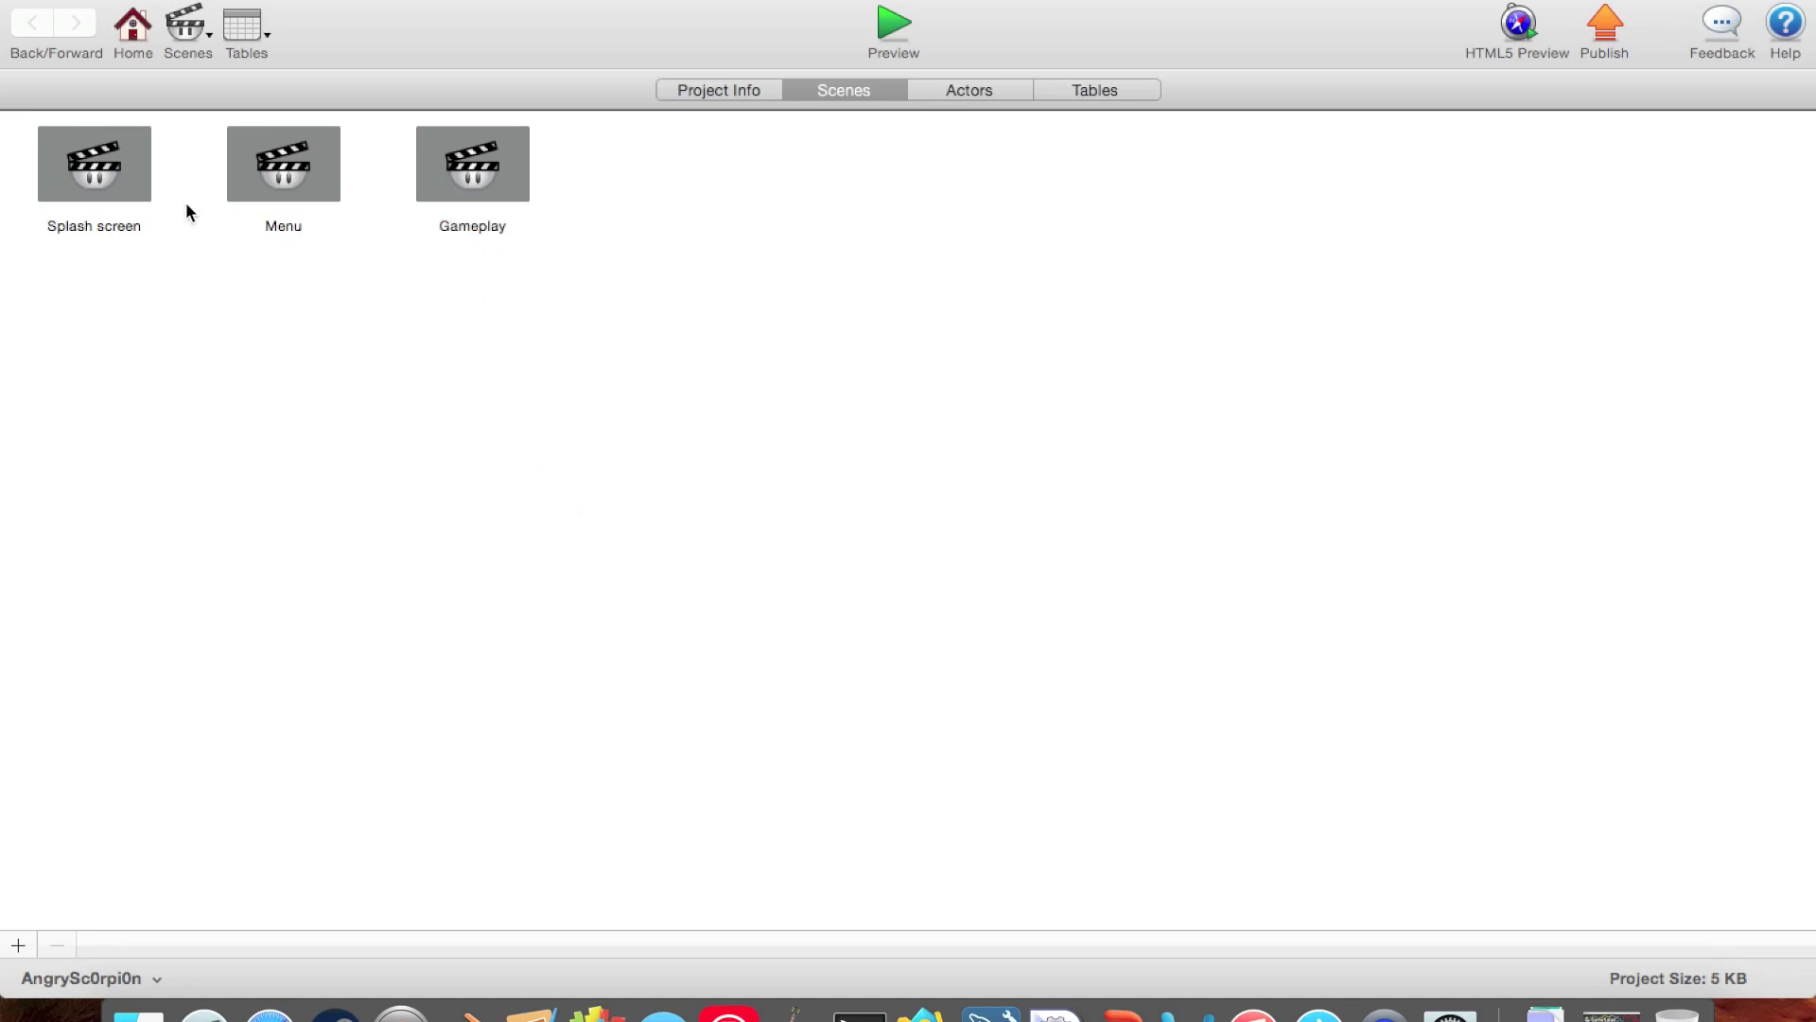
left_click(133, 184)
Step: In the Splash screen scene, add a new actor named 'SS Text'
double_click(178, 189)
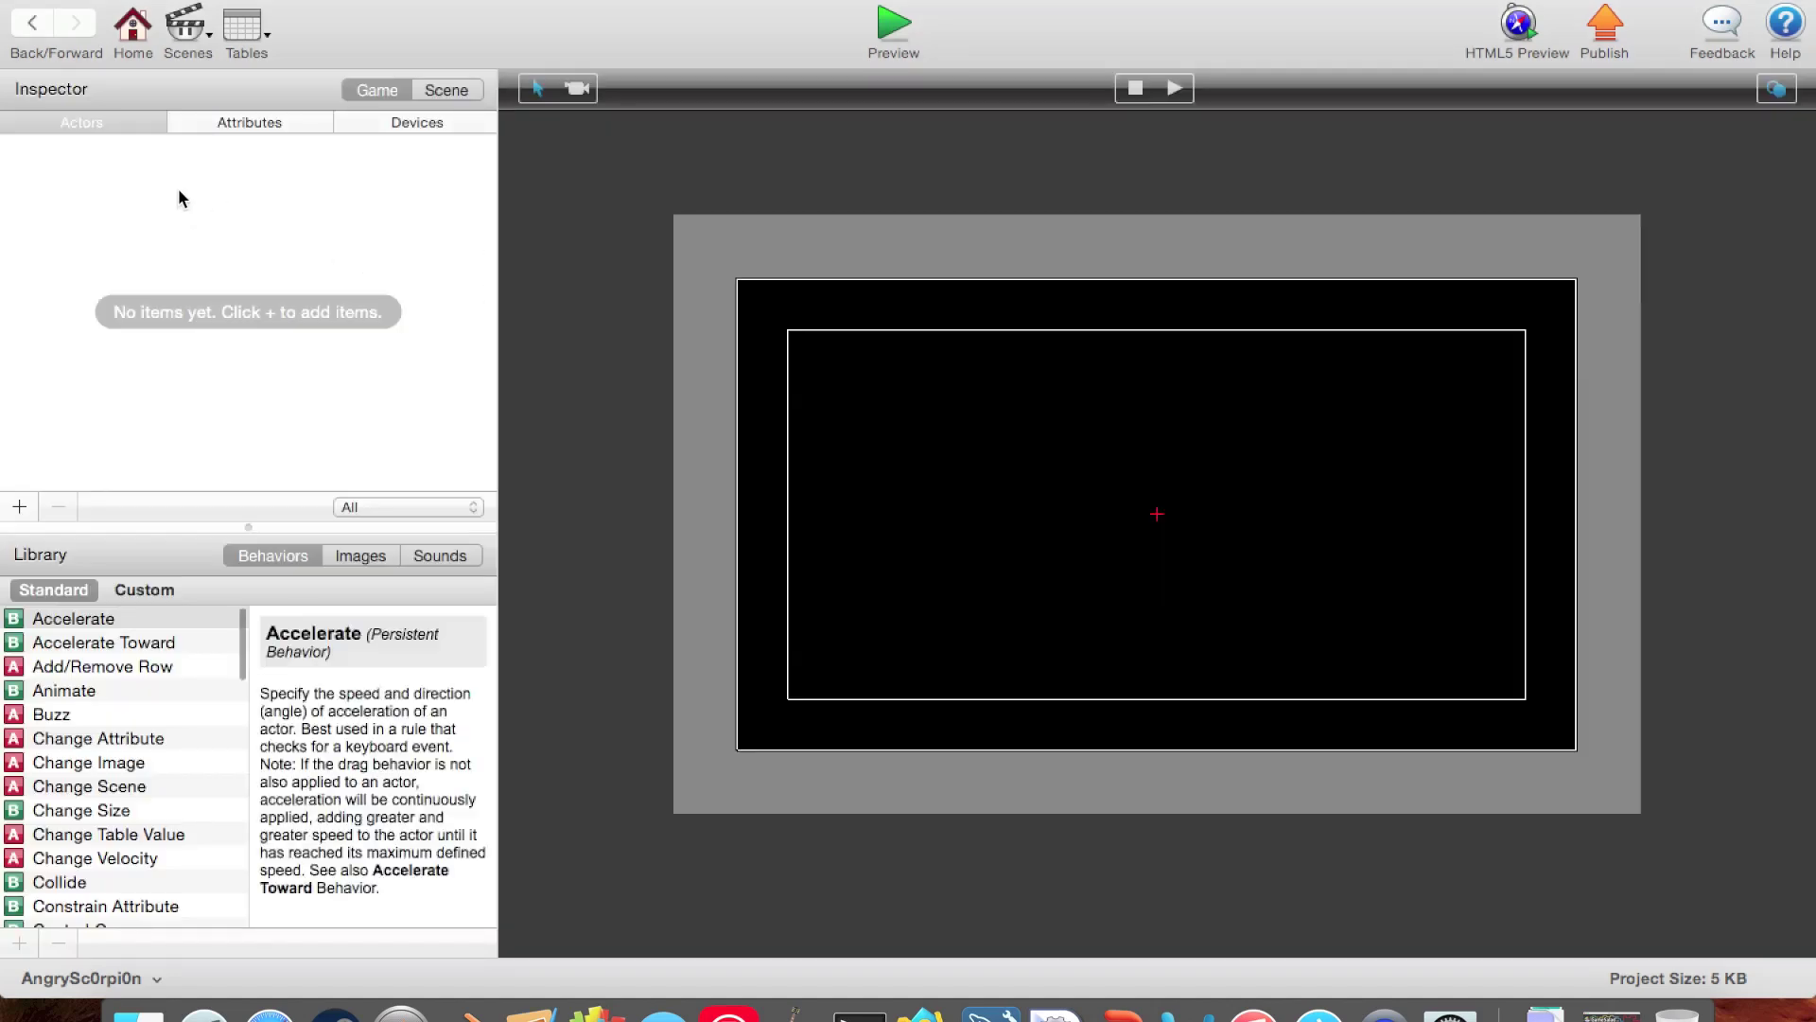
left_click(19, 507)
left_click(123, 213)
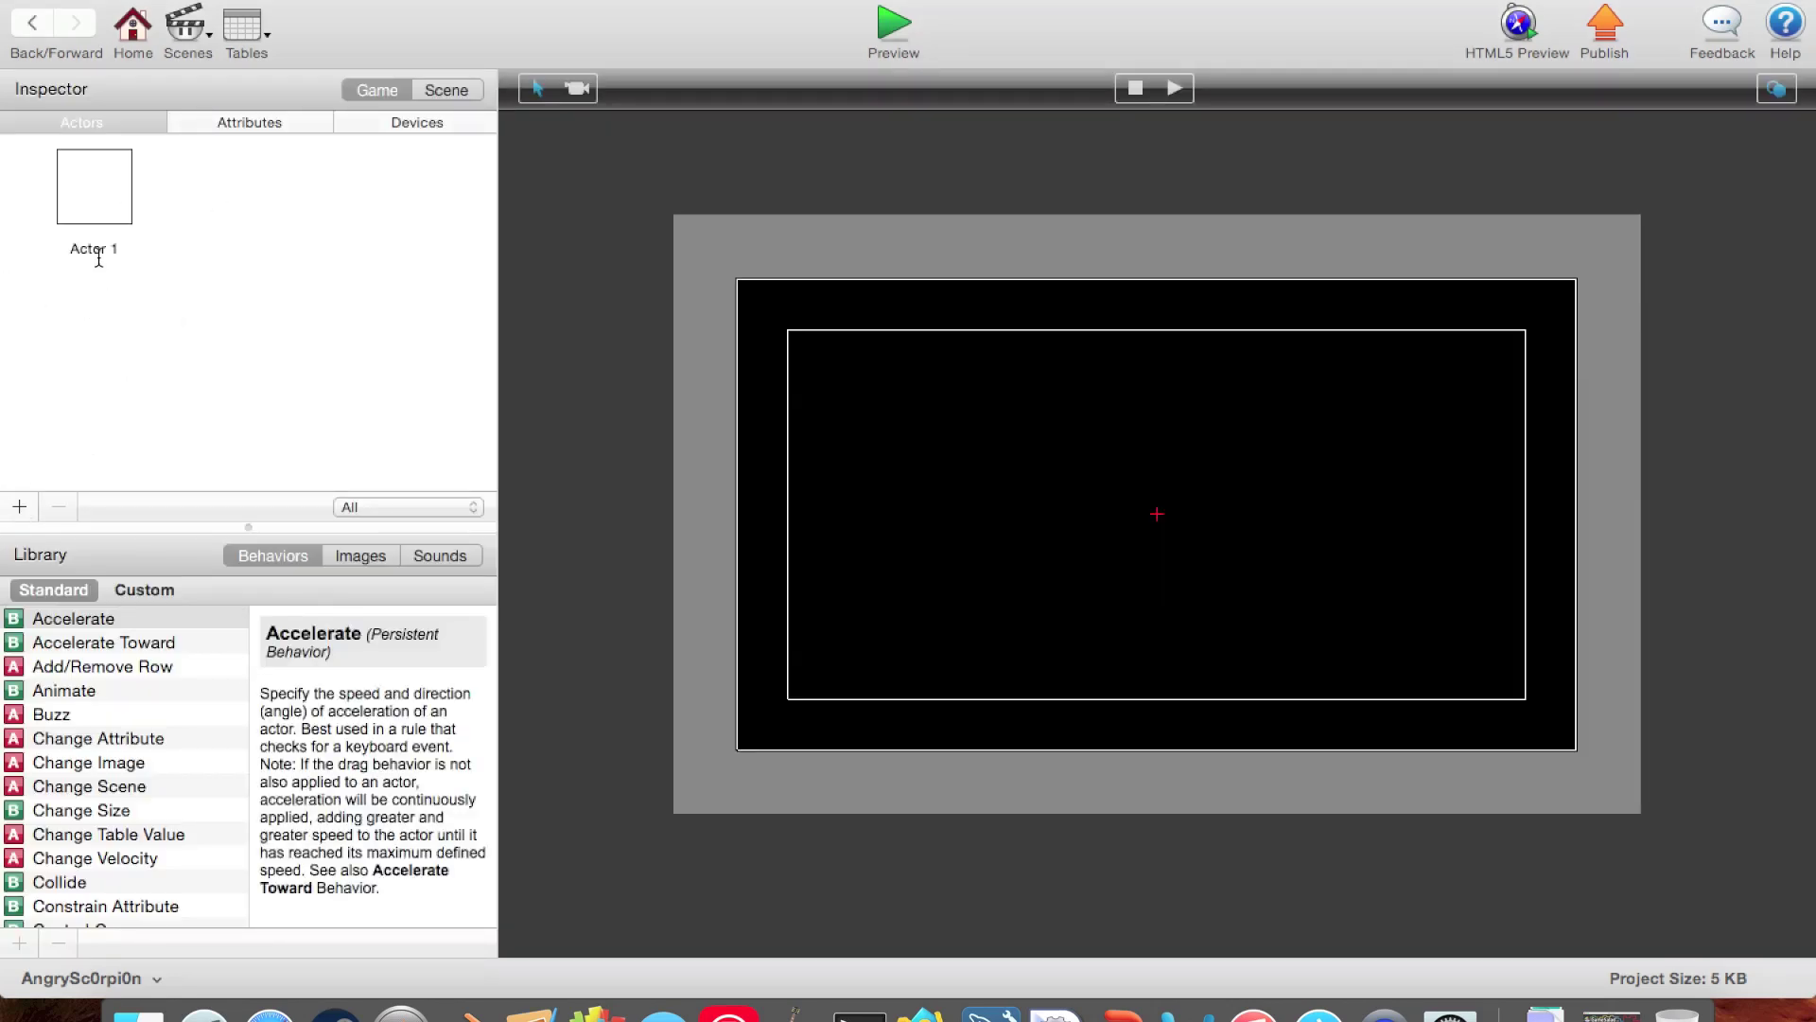
double_click(98, 247)
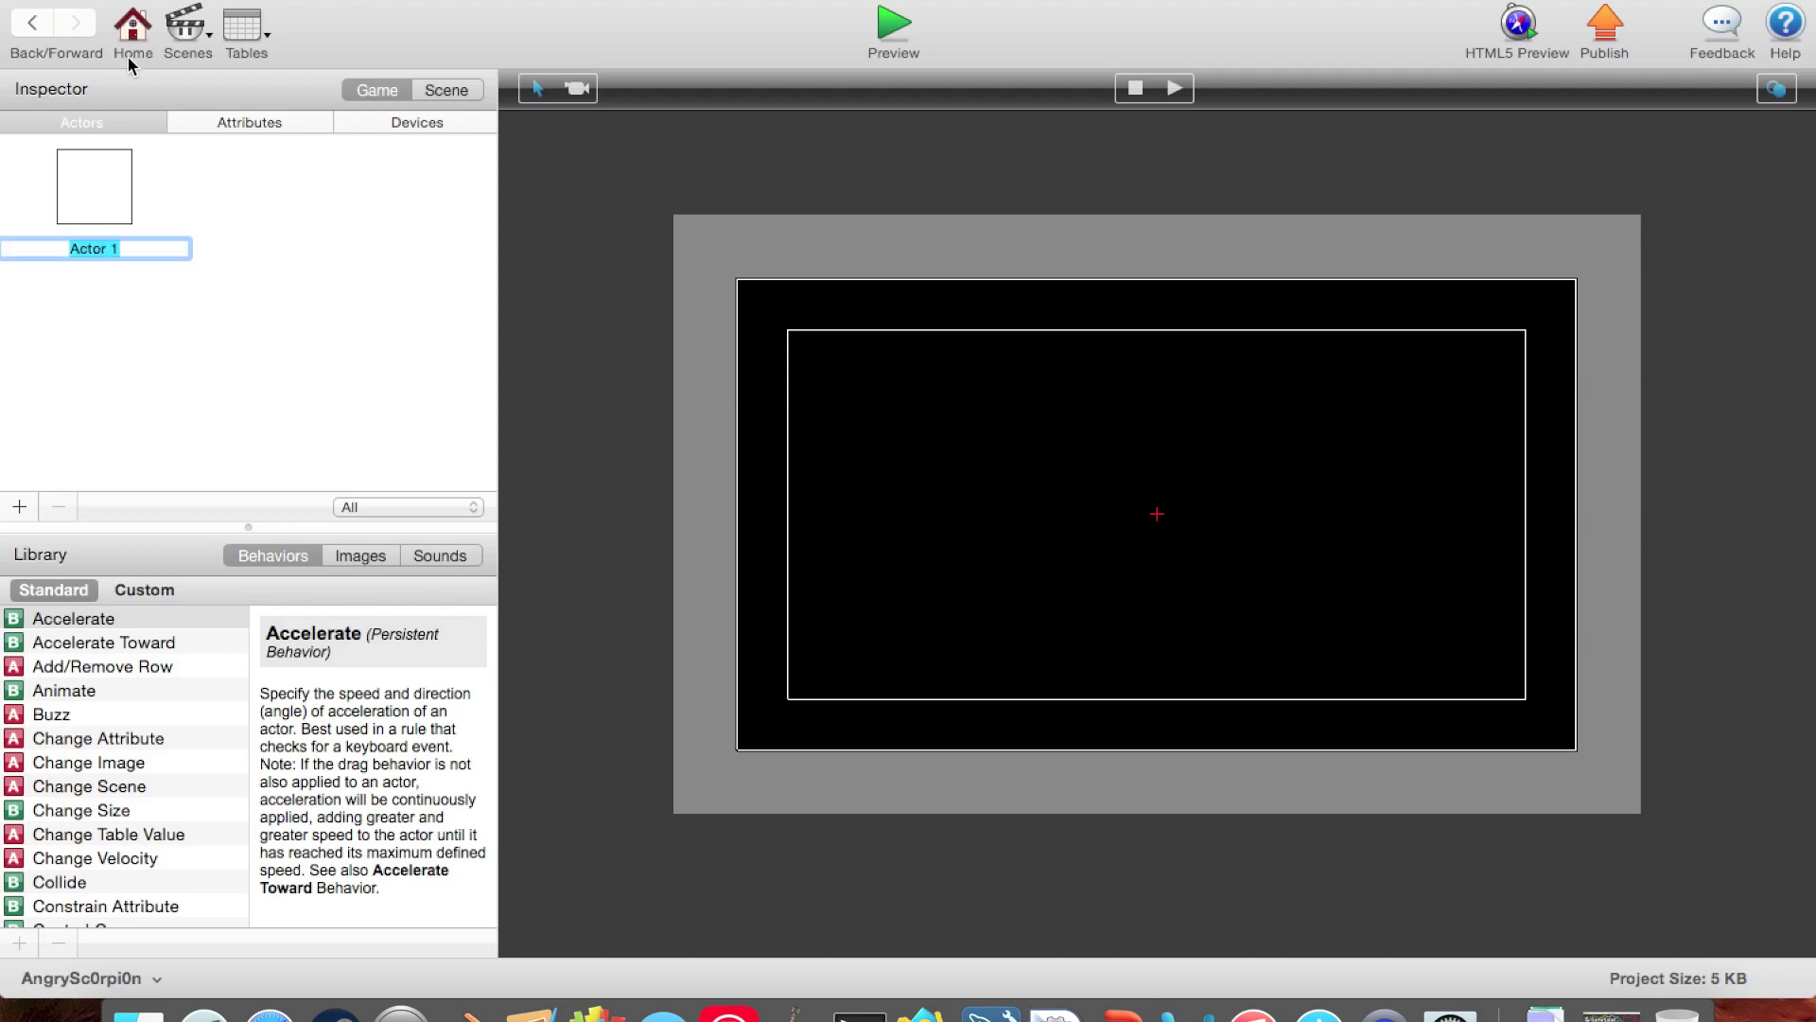
type("SS Text")
left_click(149, 236)
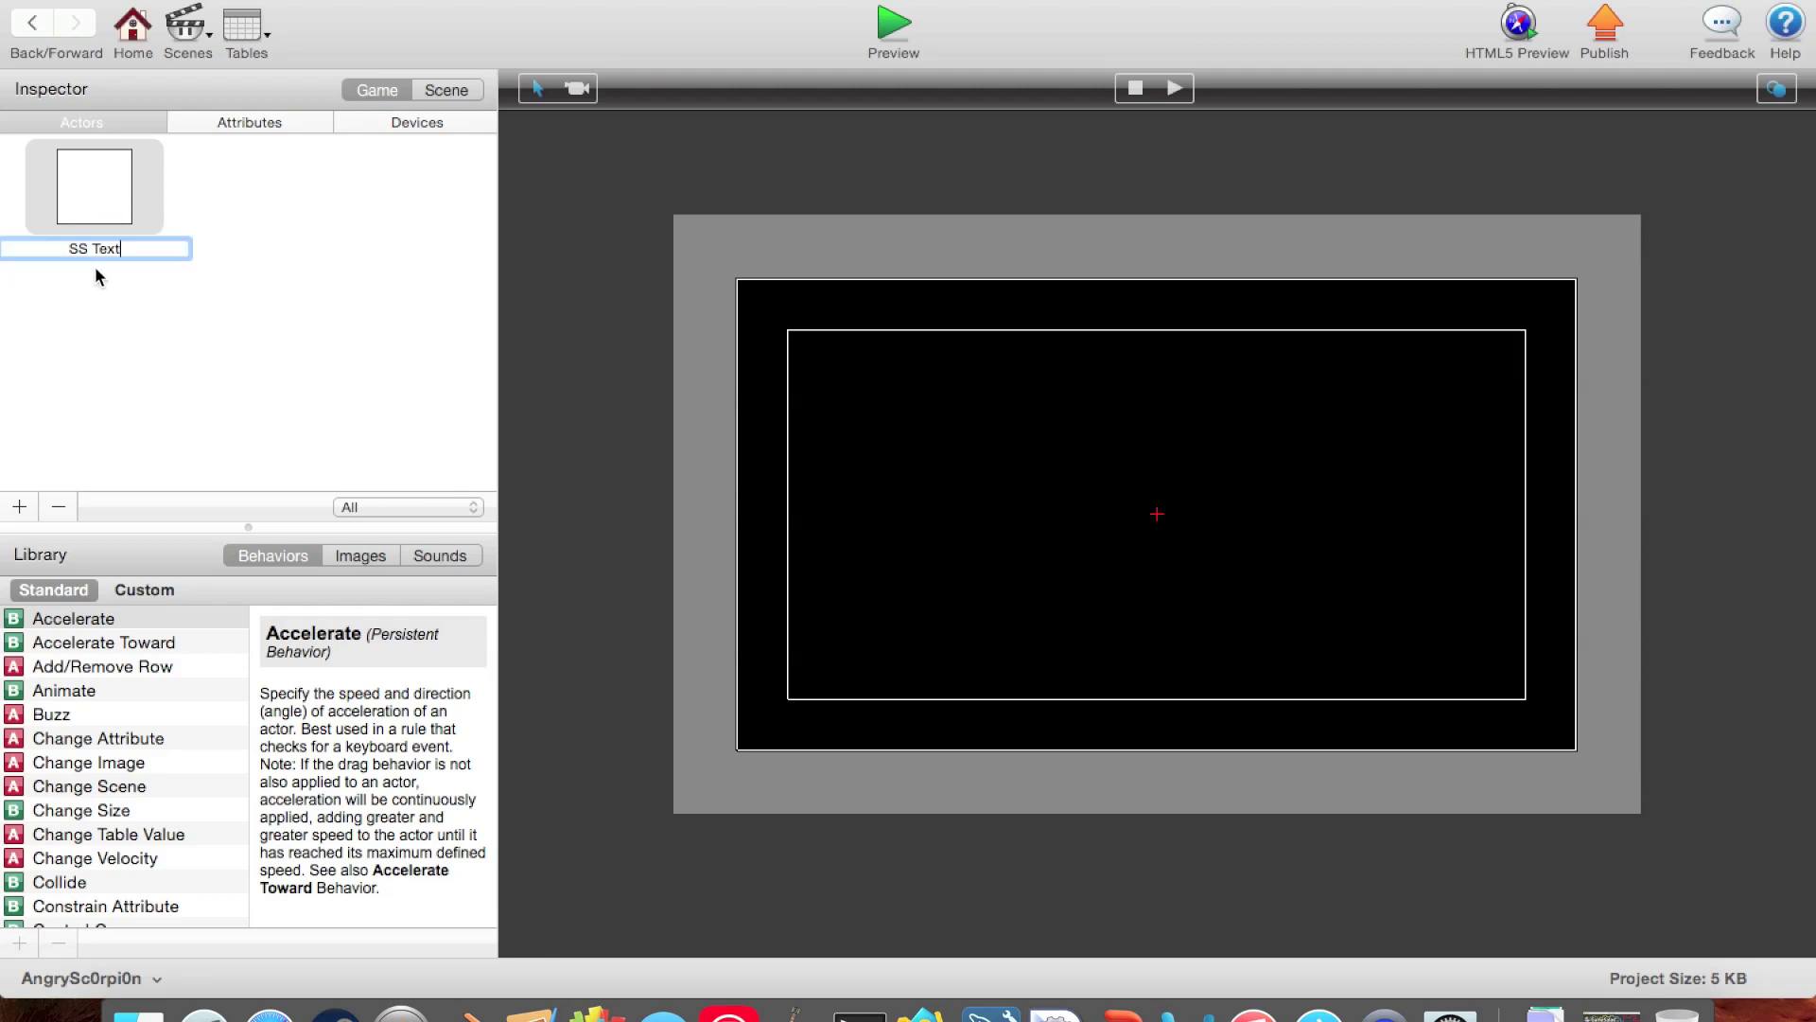
Step: Set the SS Text actor's colour opacity to 0%
left_click(99, 386)
double_click(106, 185)
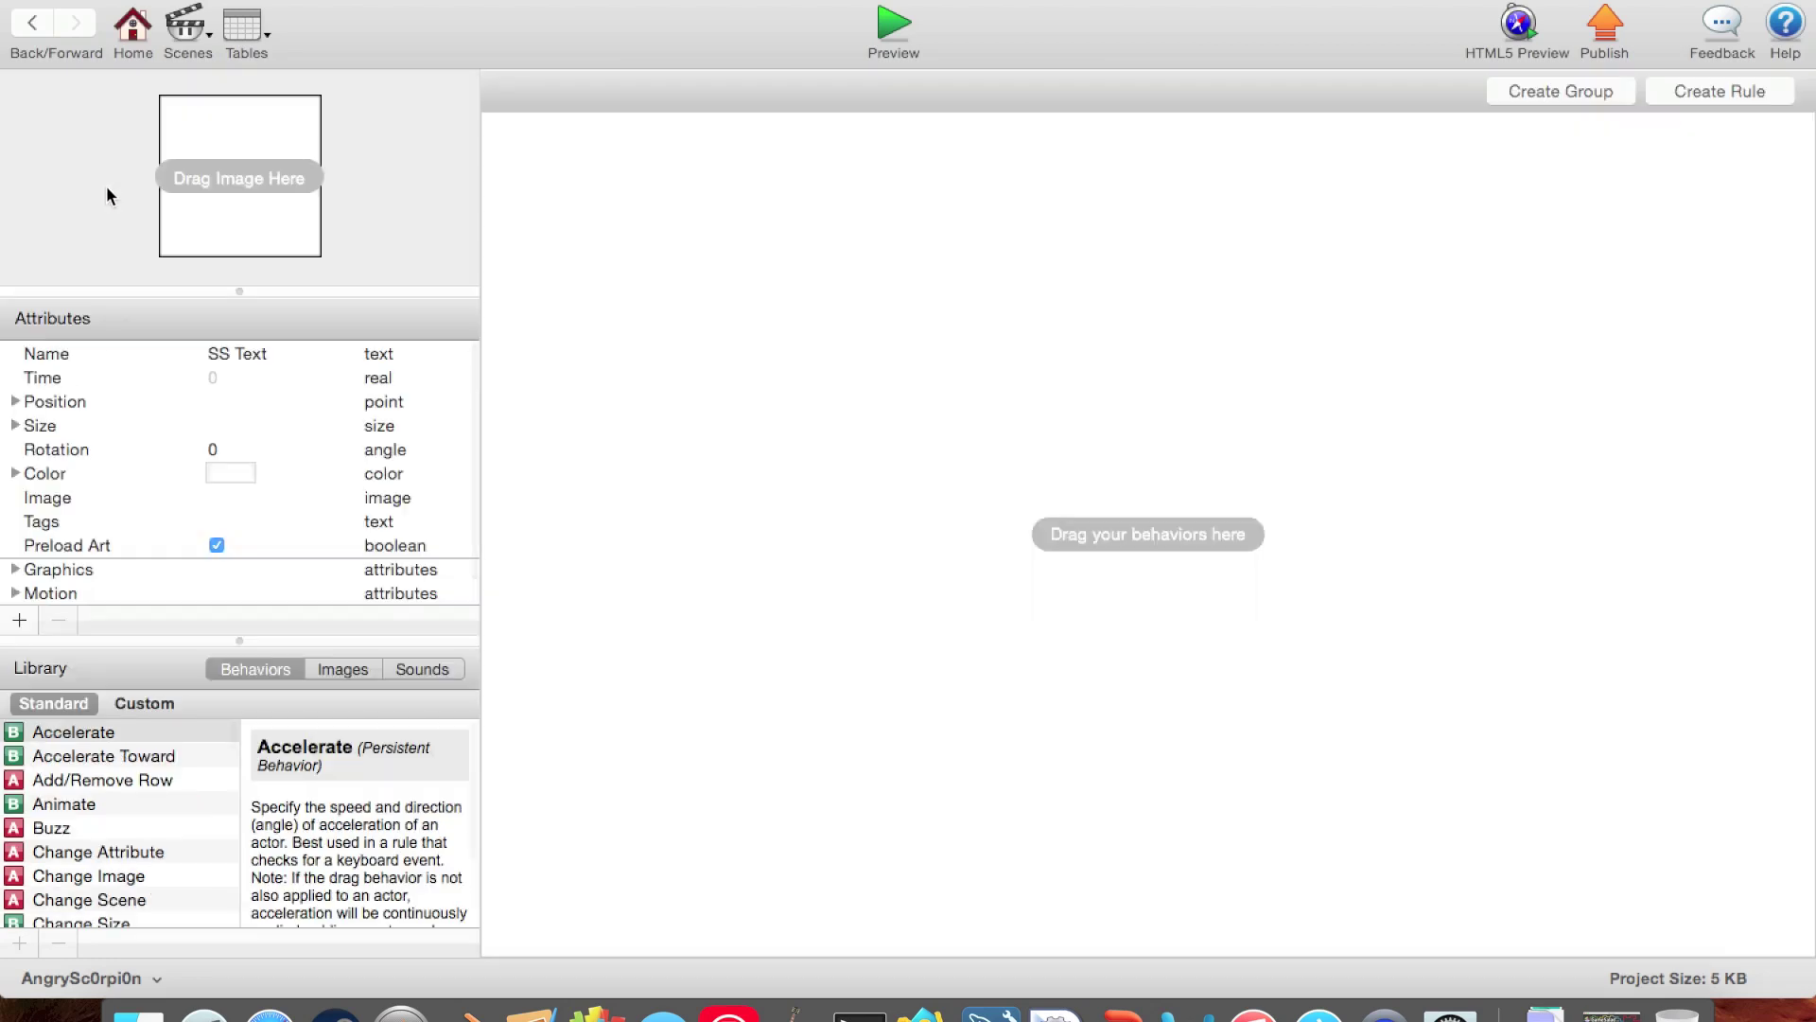
left_click(231, 471)
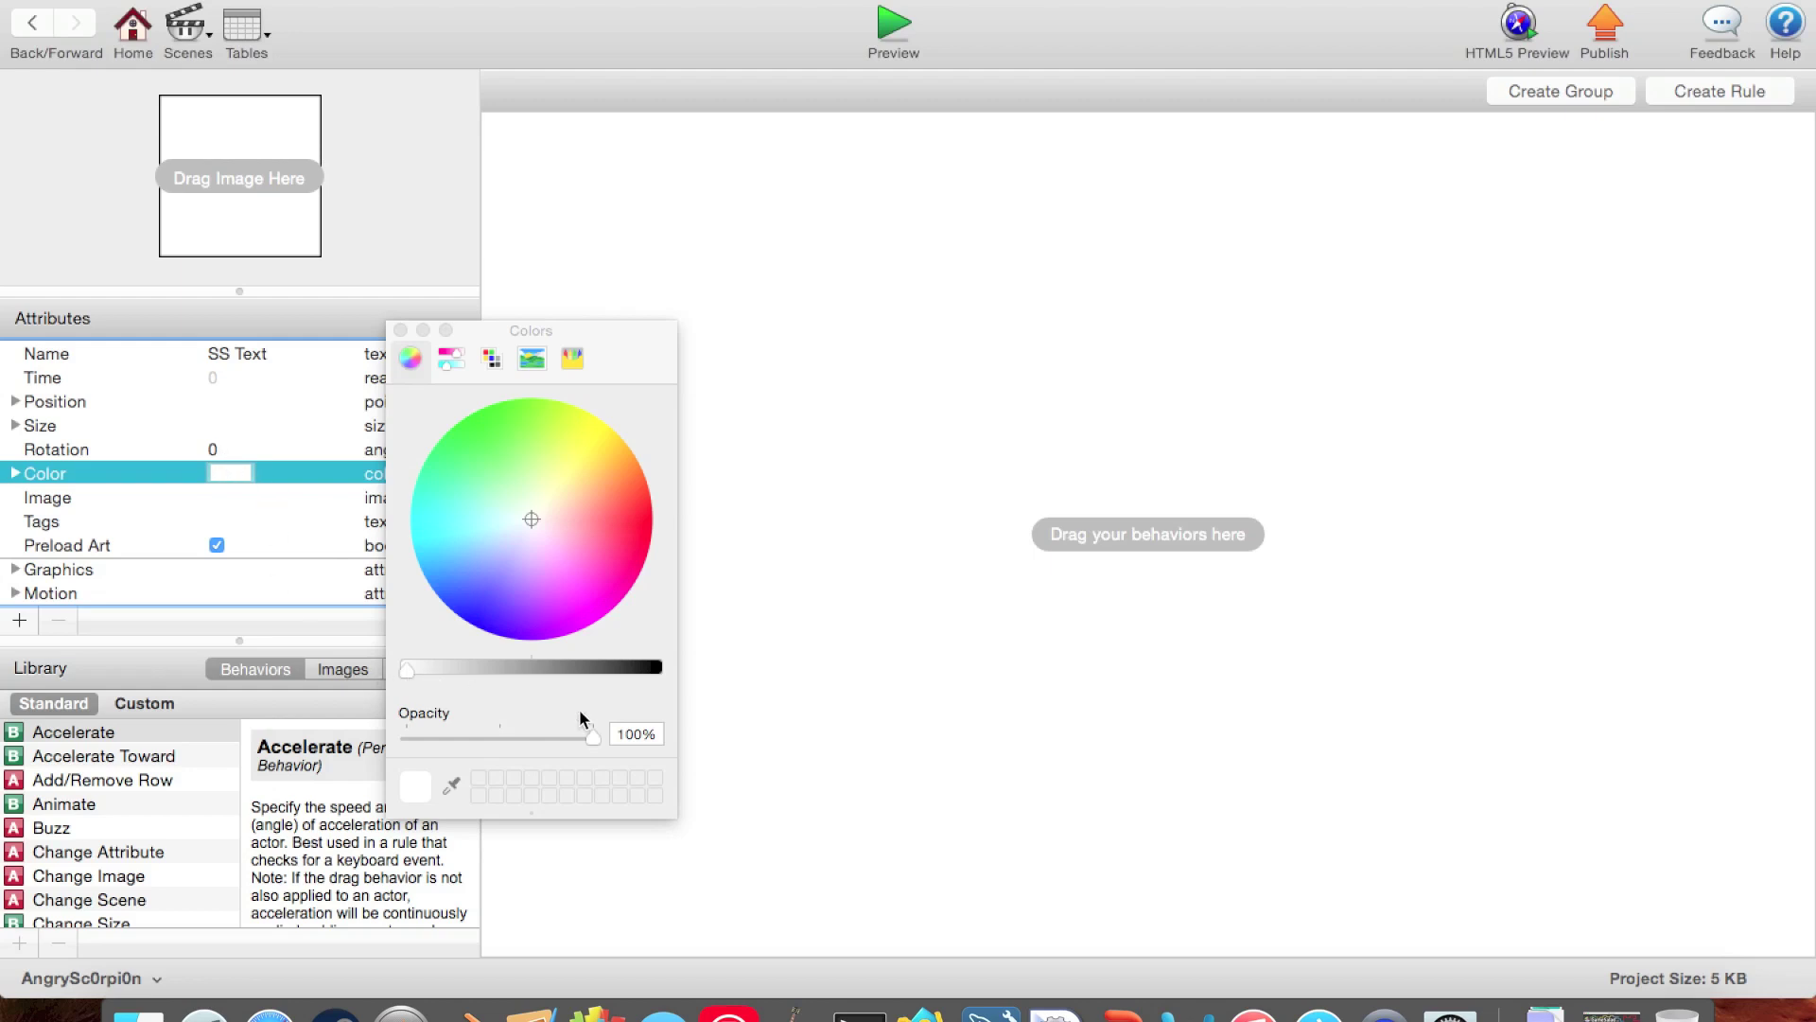
left_click_drag(596, 737, 588, 737)
left_click_drag(420, 746, 350, 726)
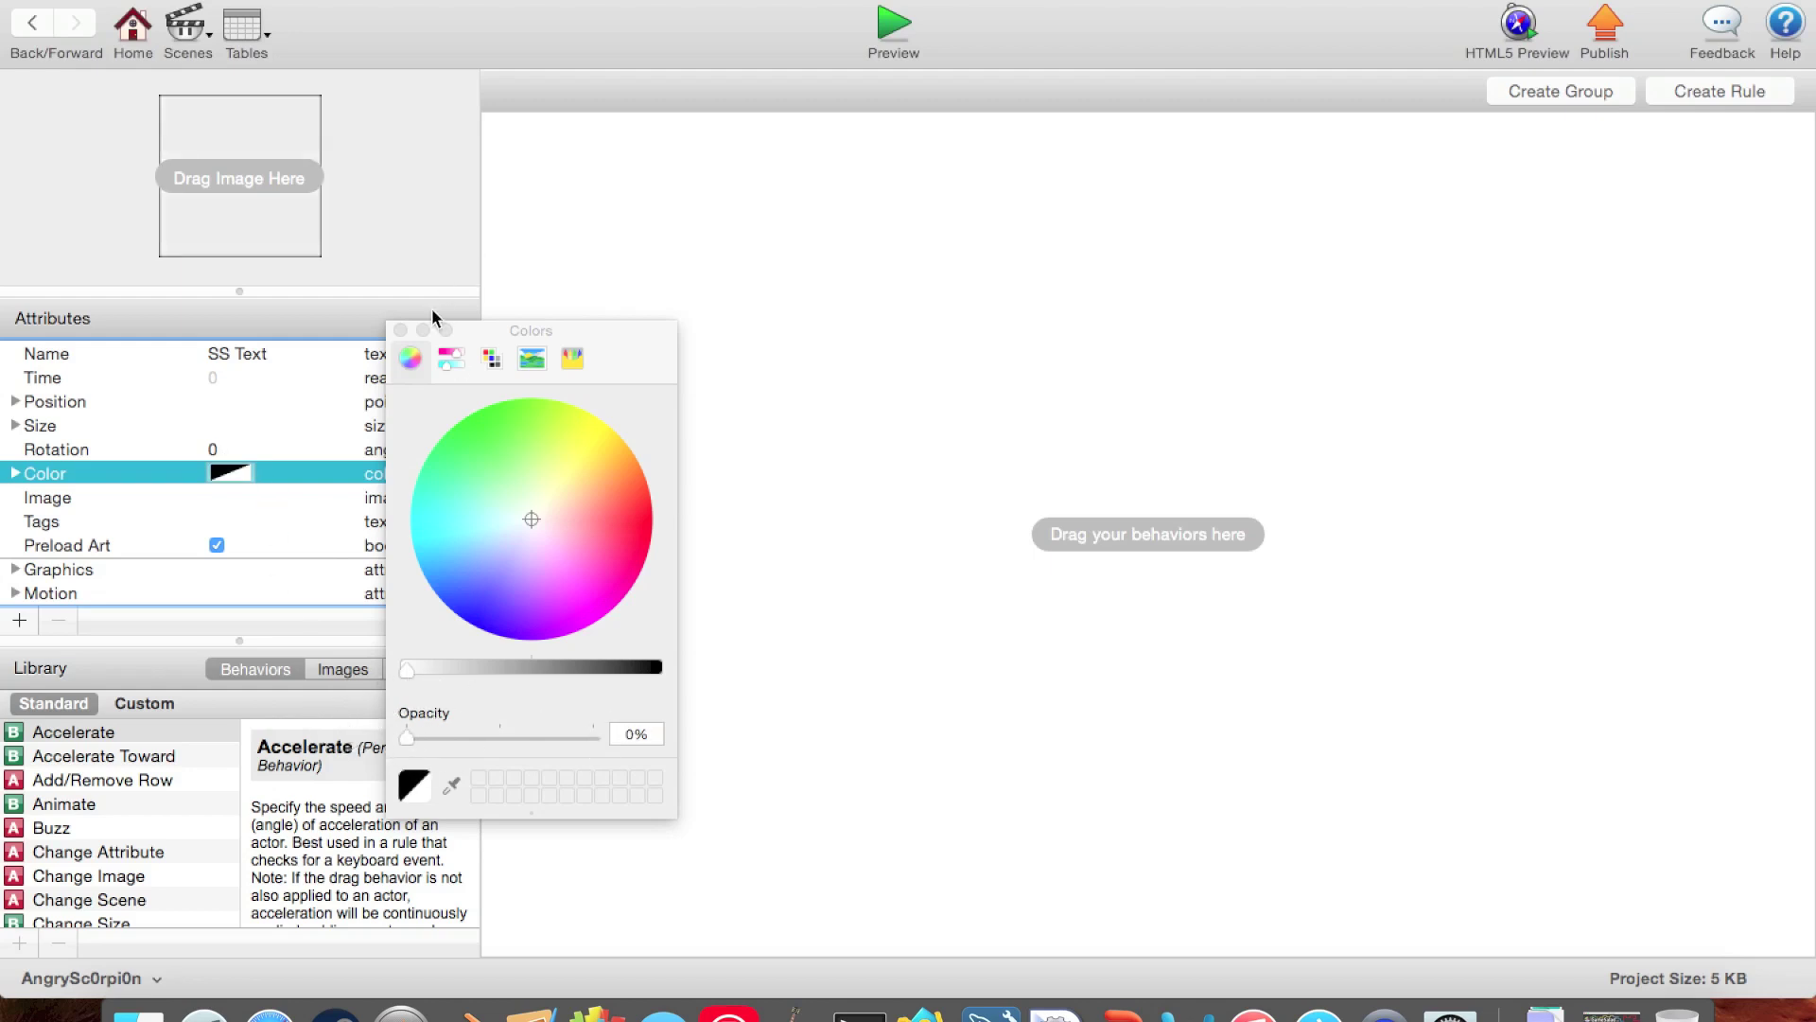
left_click(400, 331)
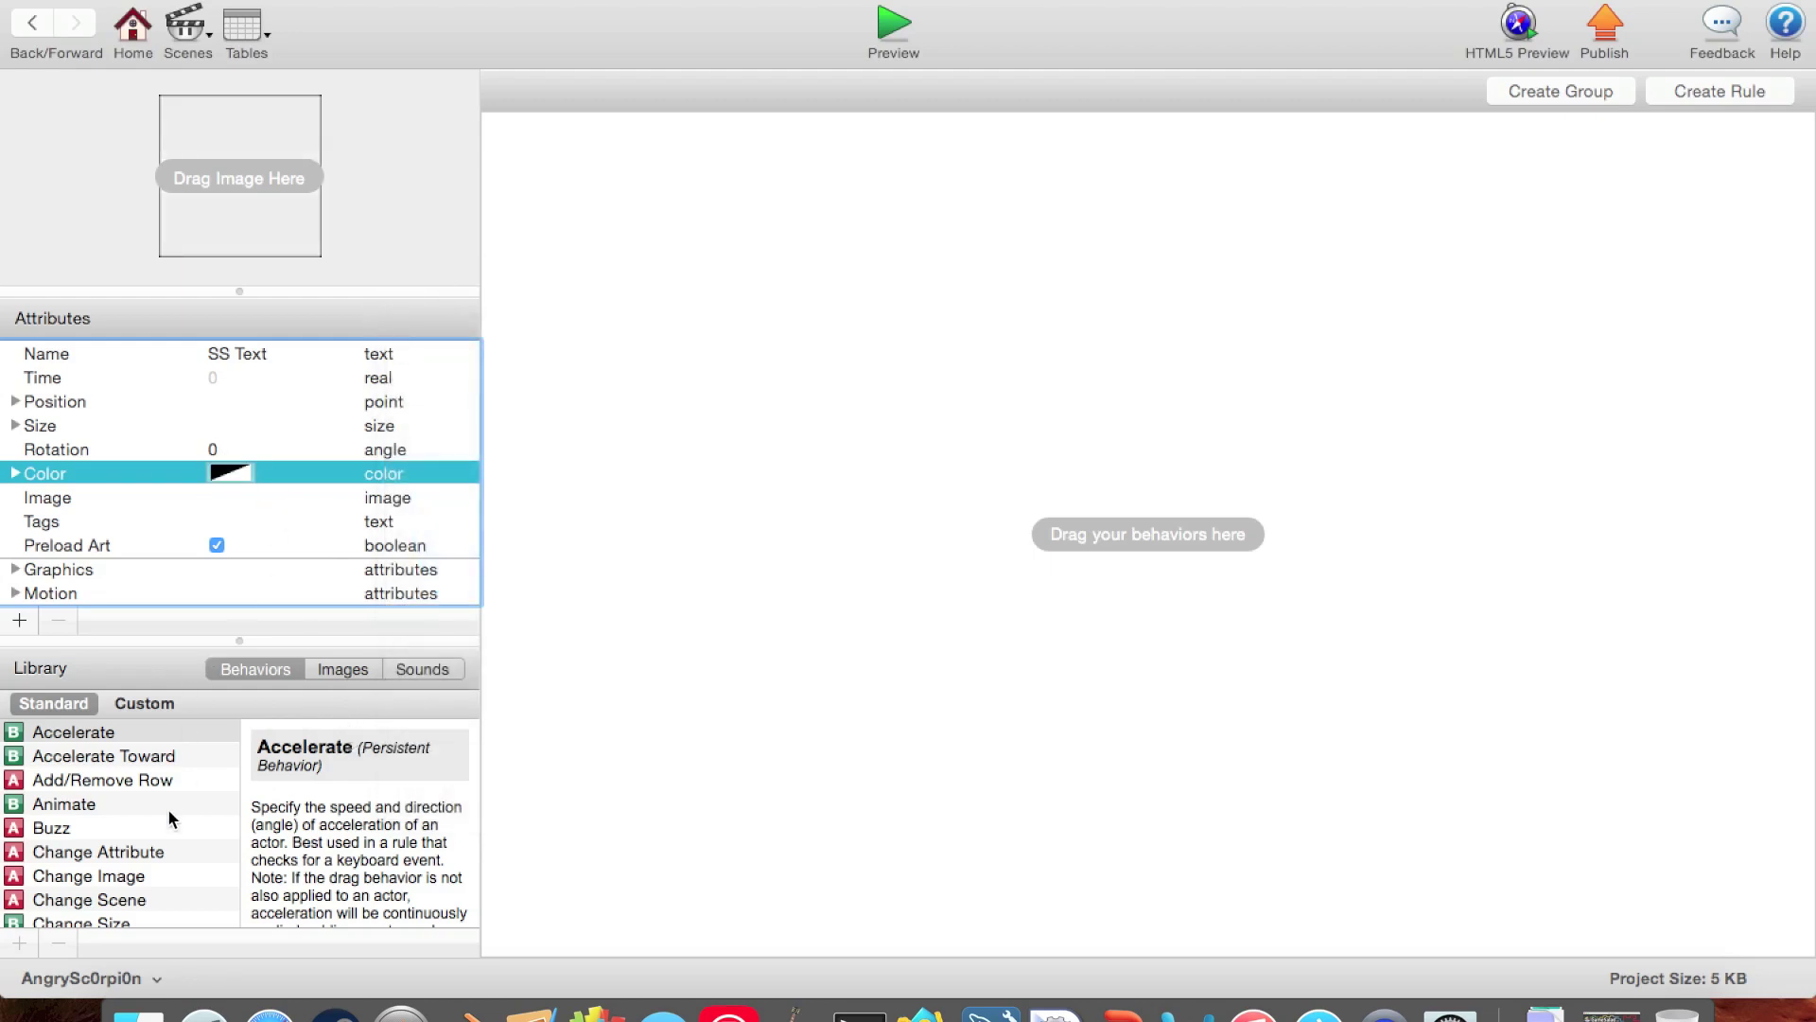
Step: Add a Display Text behavior to the SS Text actor
scroll(171, 816, "down", 6)
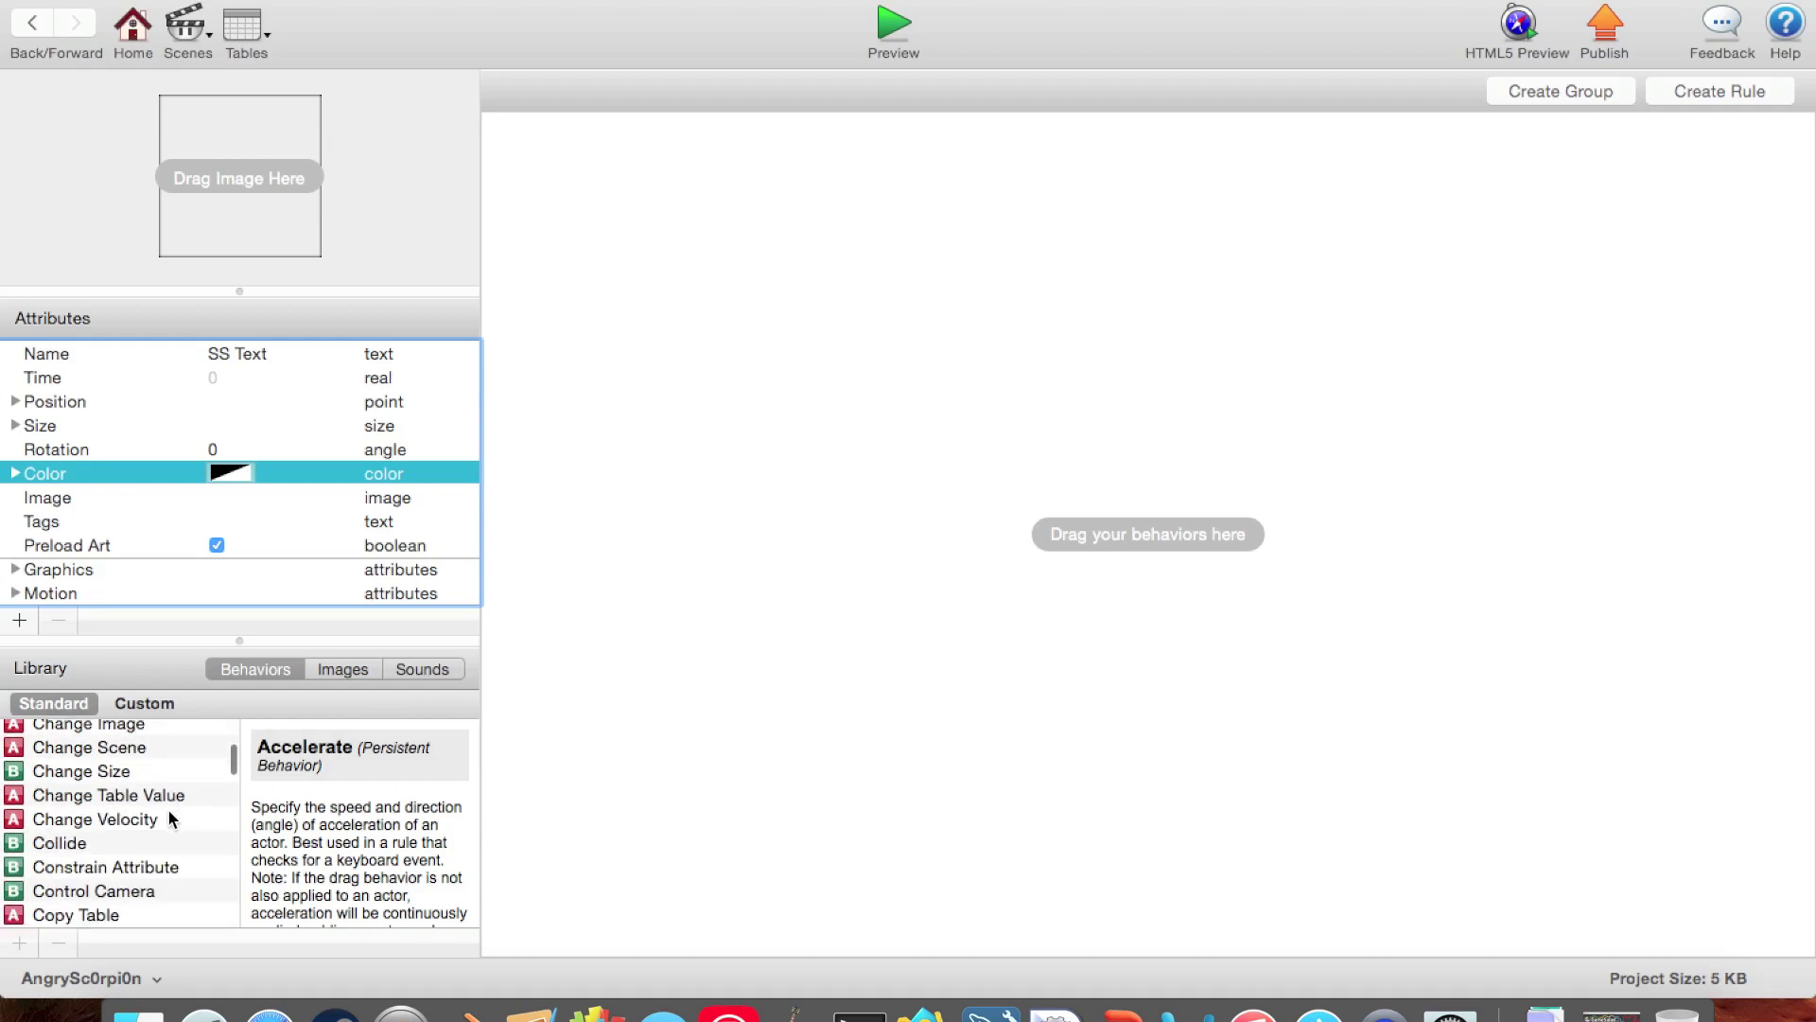
scroll(168, 808, "down", 4)
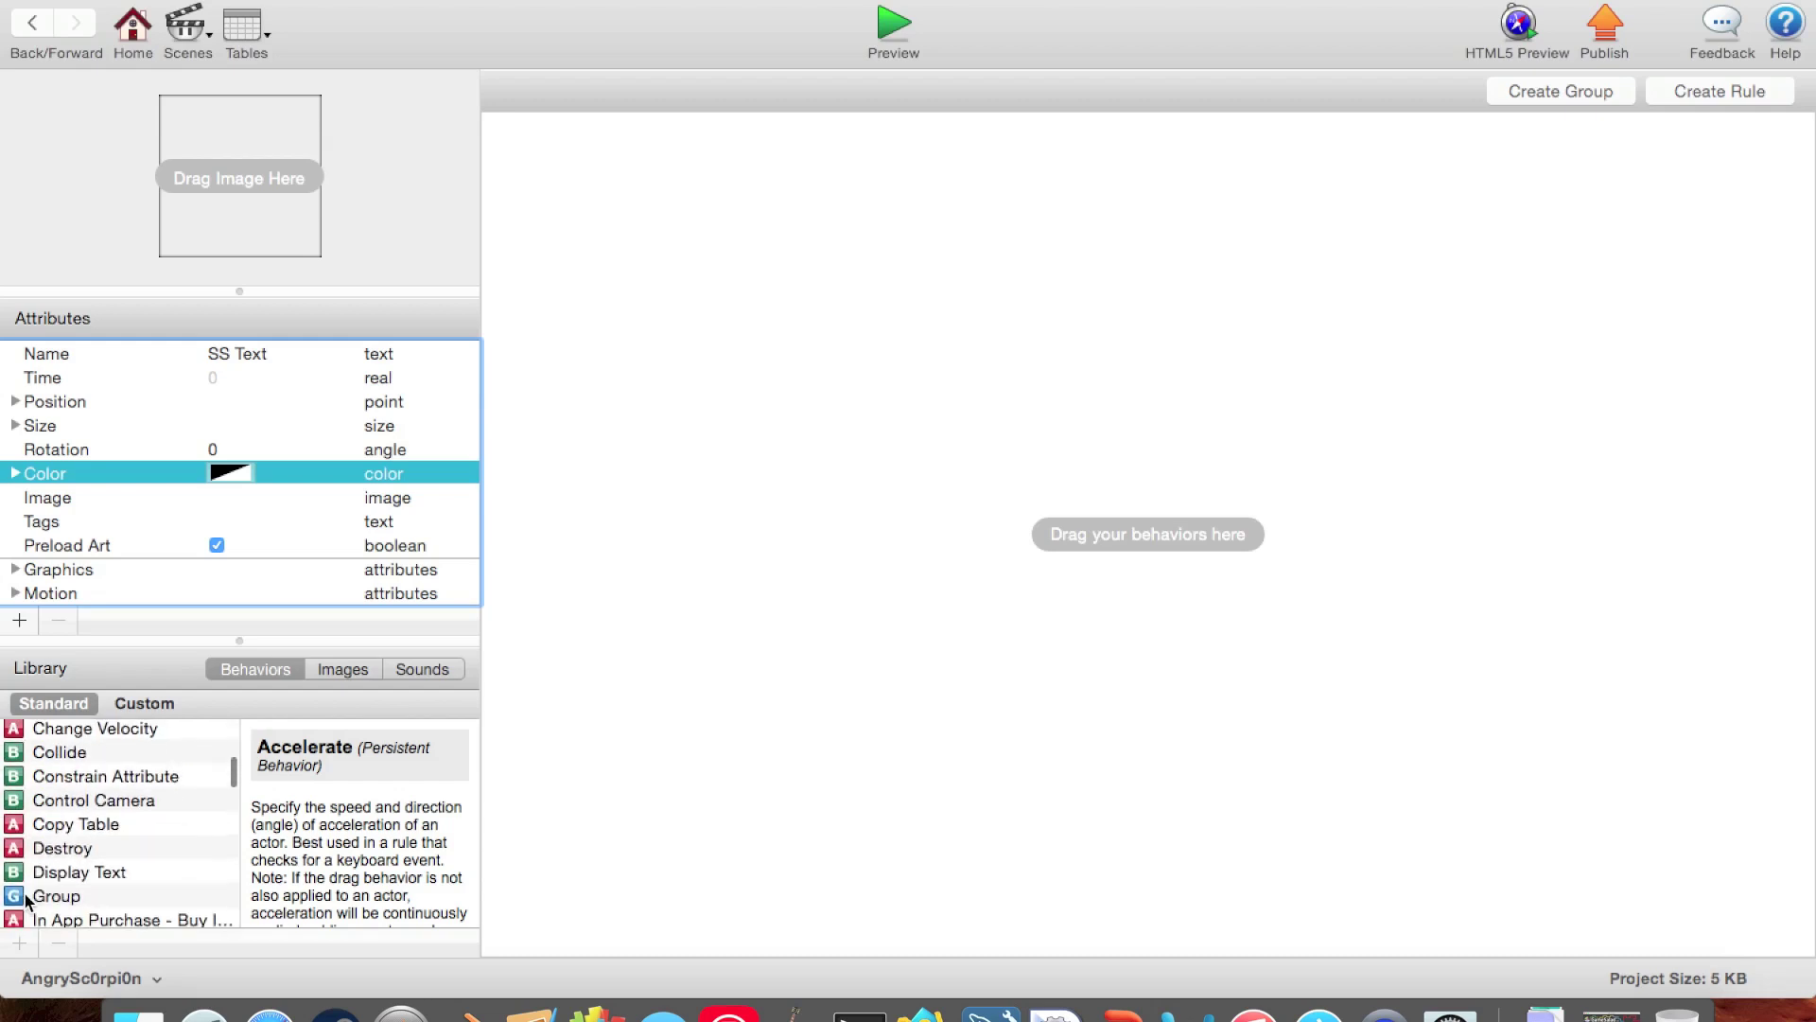
left_click_drag(28, 872, 869, 248)
Step: Replace the display text 'Hello world!' with 'TutorialsOnGamesalad'
left_click(711, 185)
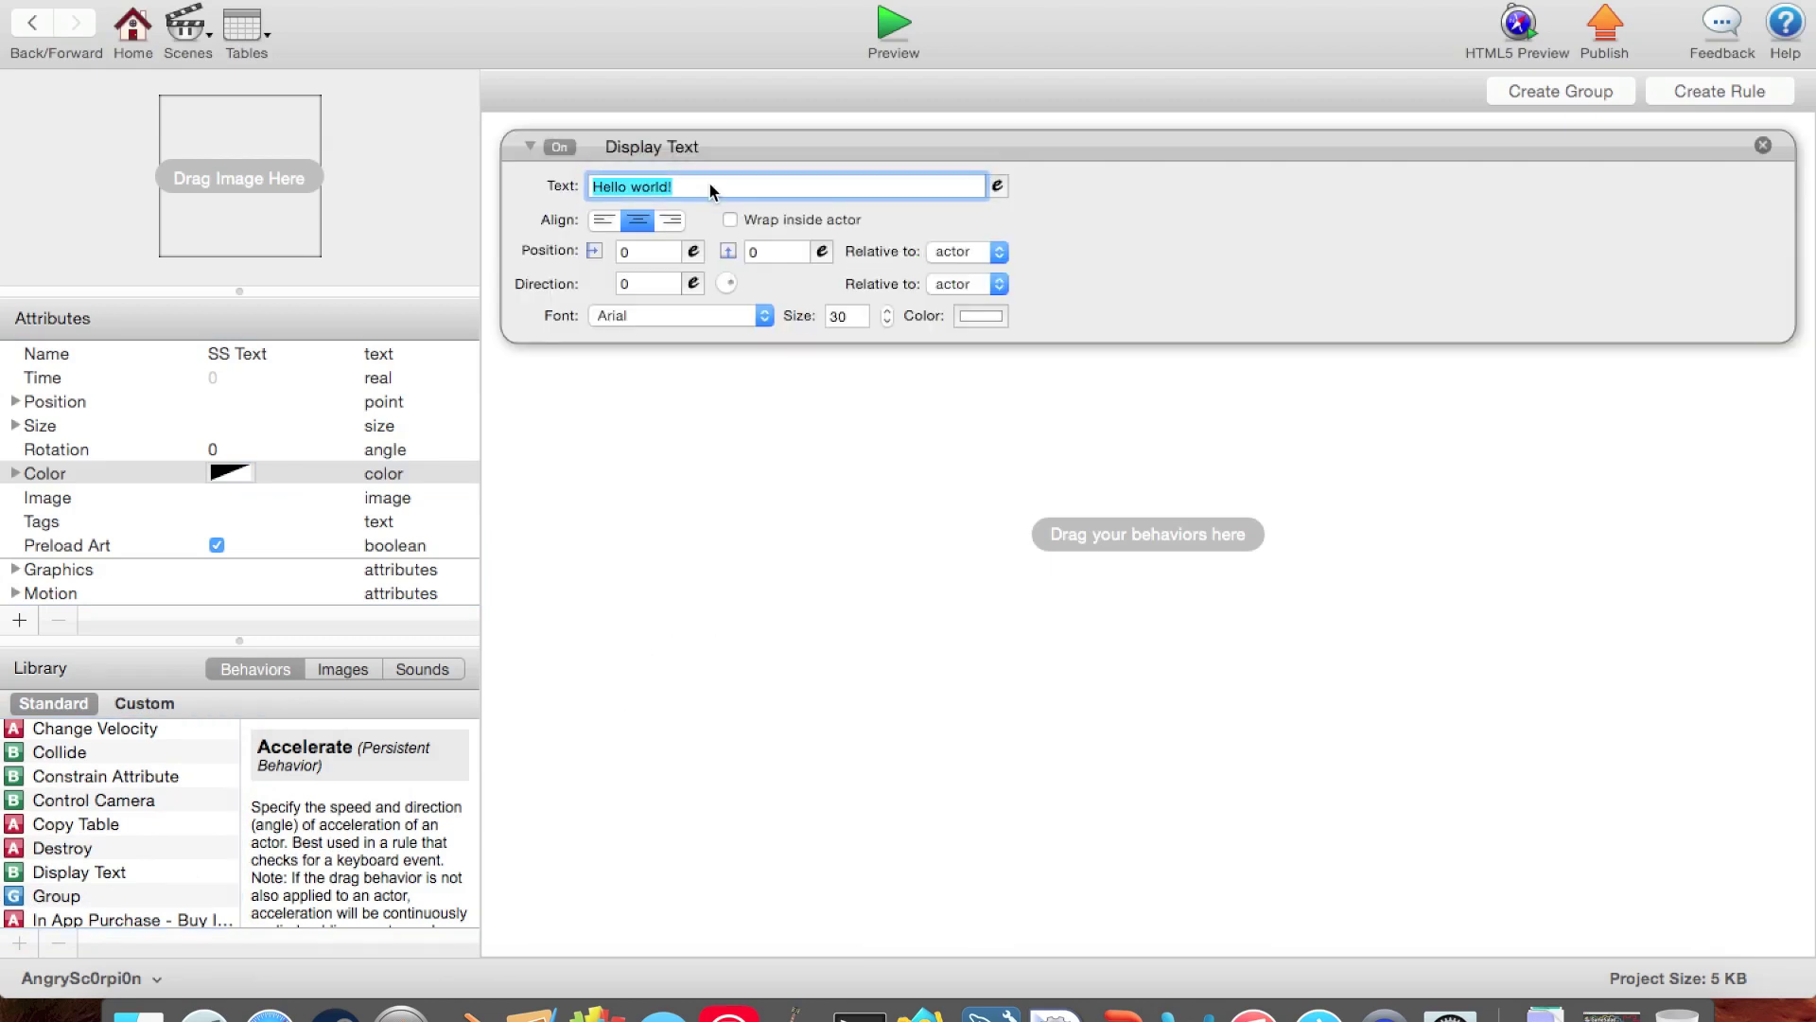
type("Tuto")
key("BackSpace")
type("orialson")
key("BackSpace")
key("BackSpace")
type("Ong")
key("BackSpace")
type("Gamesalad")
Step: Set the display text font to Futura and its colour to cyan
left_click(719, 316)
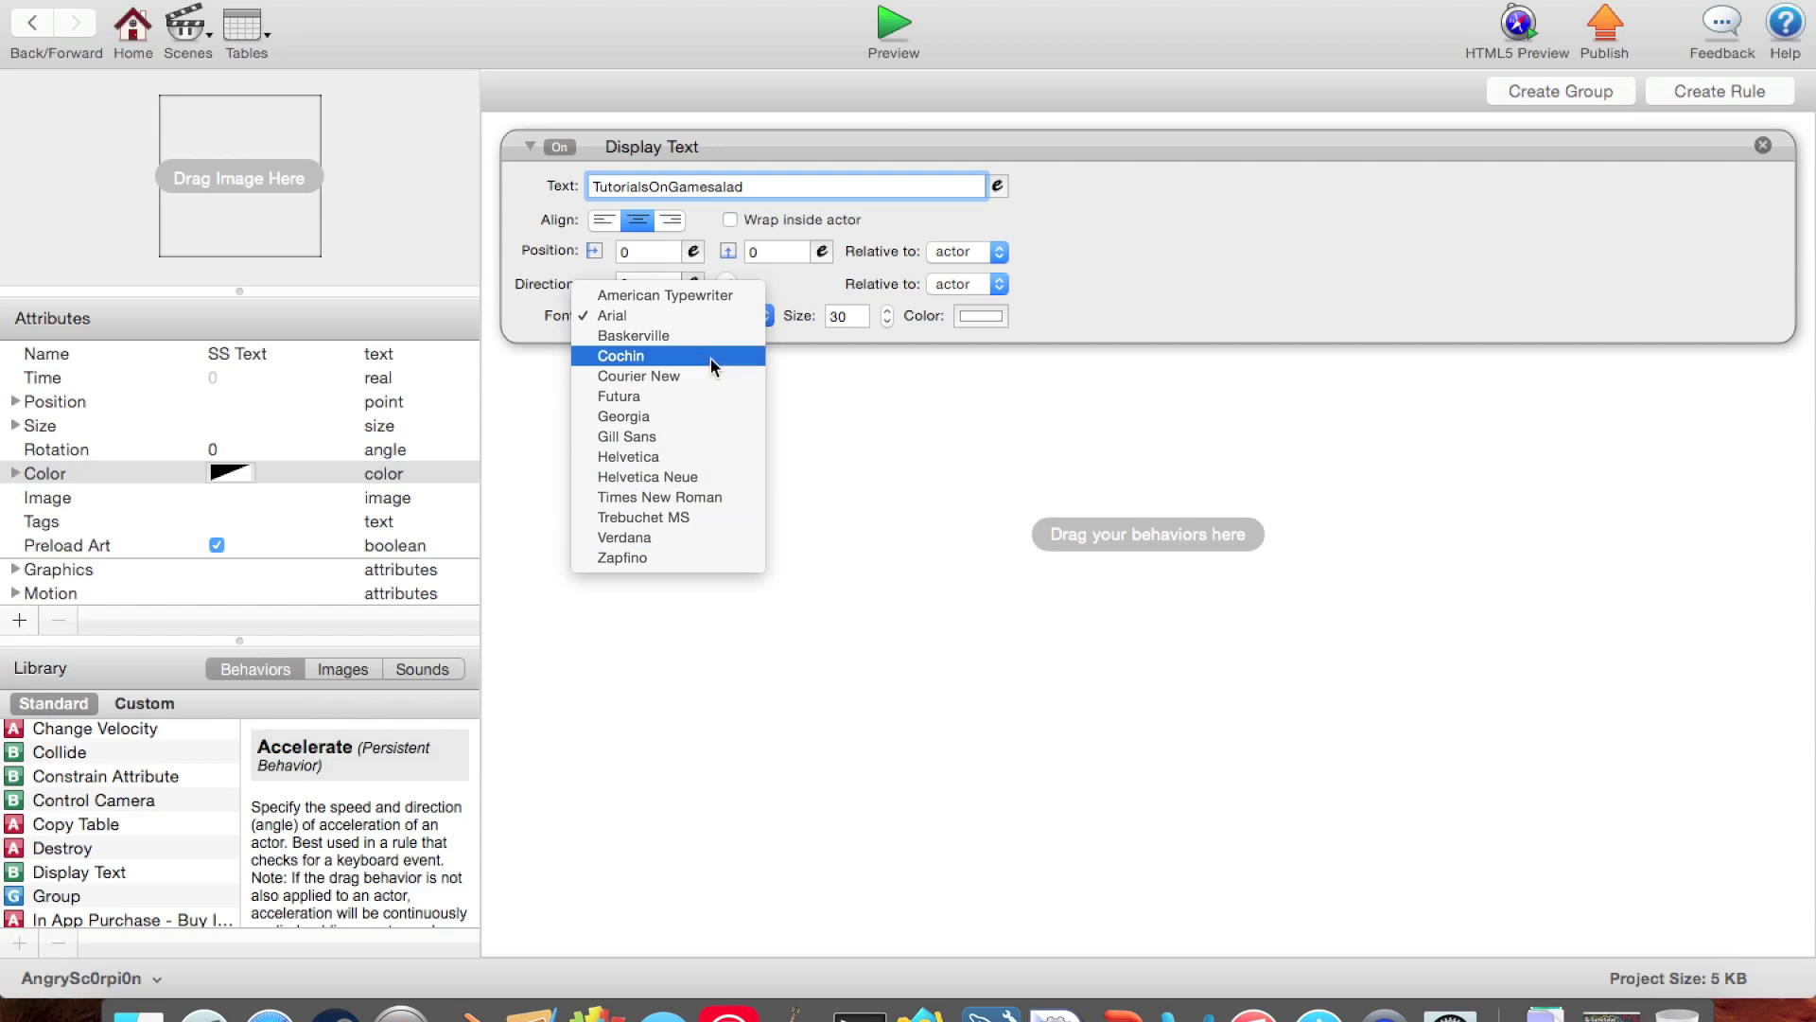
left_click(624, 395)
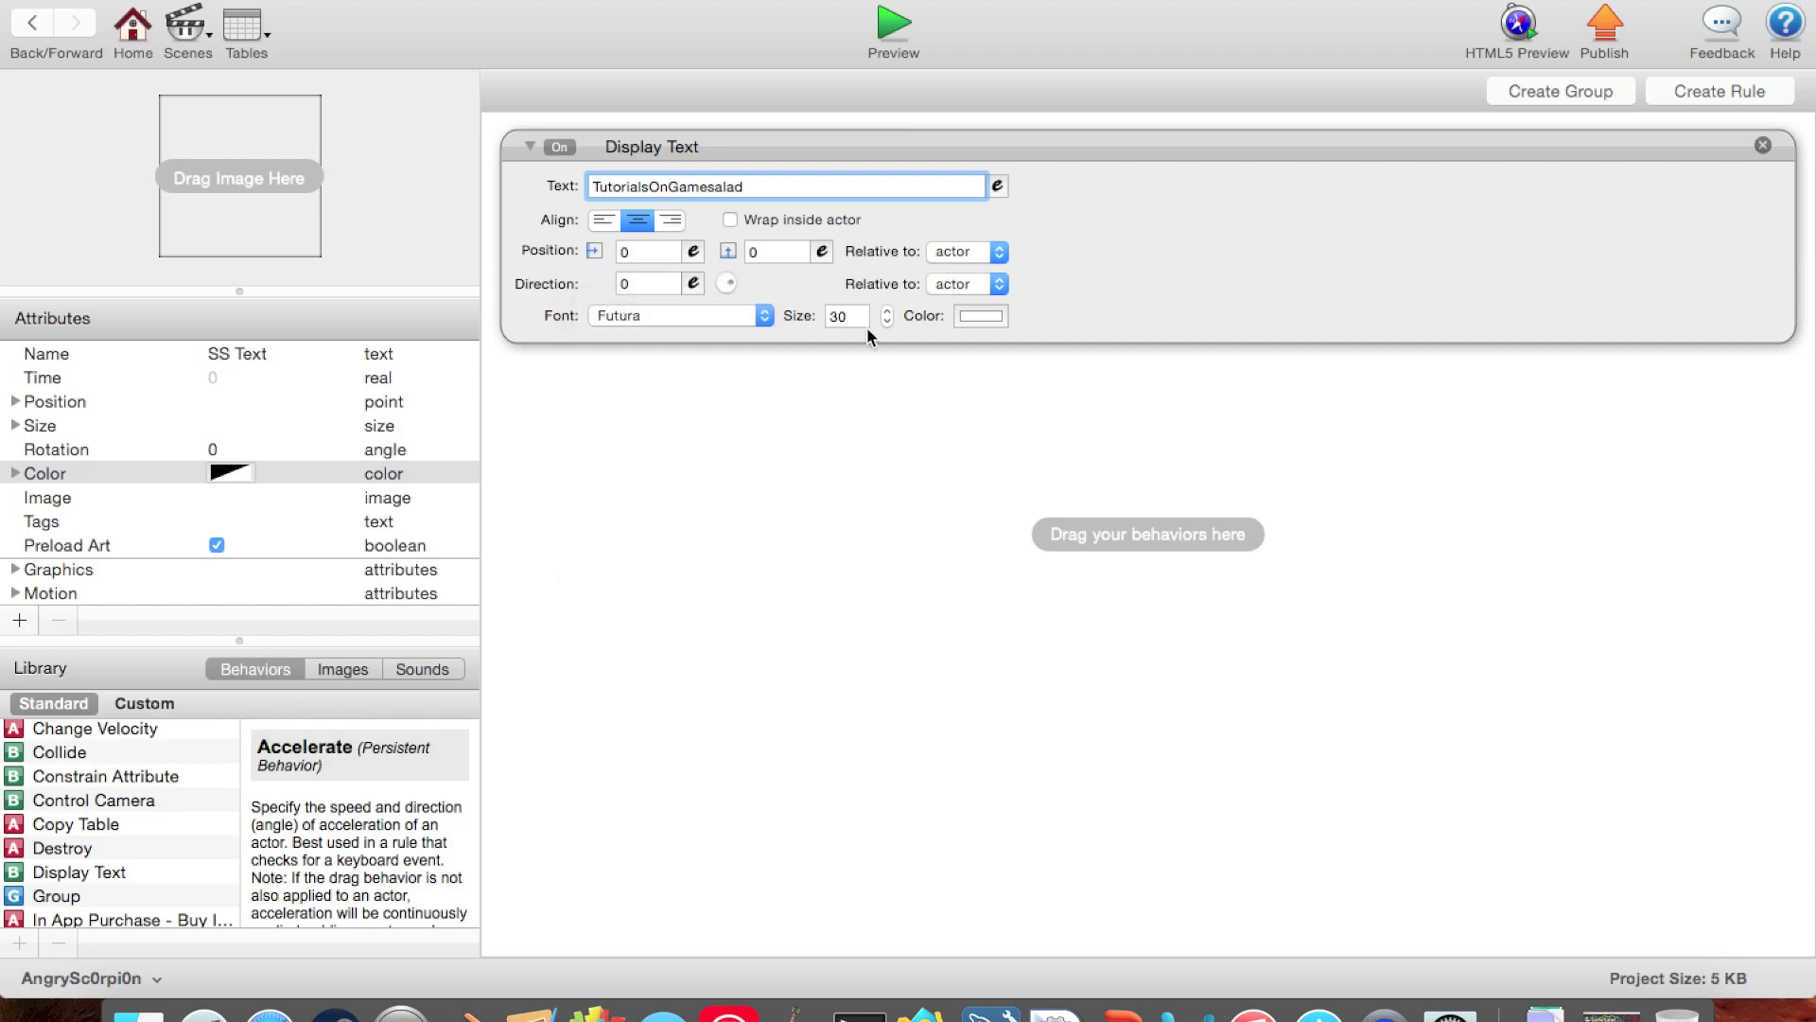
left_click(981, 315)
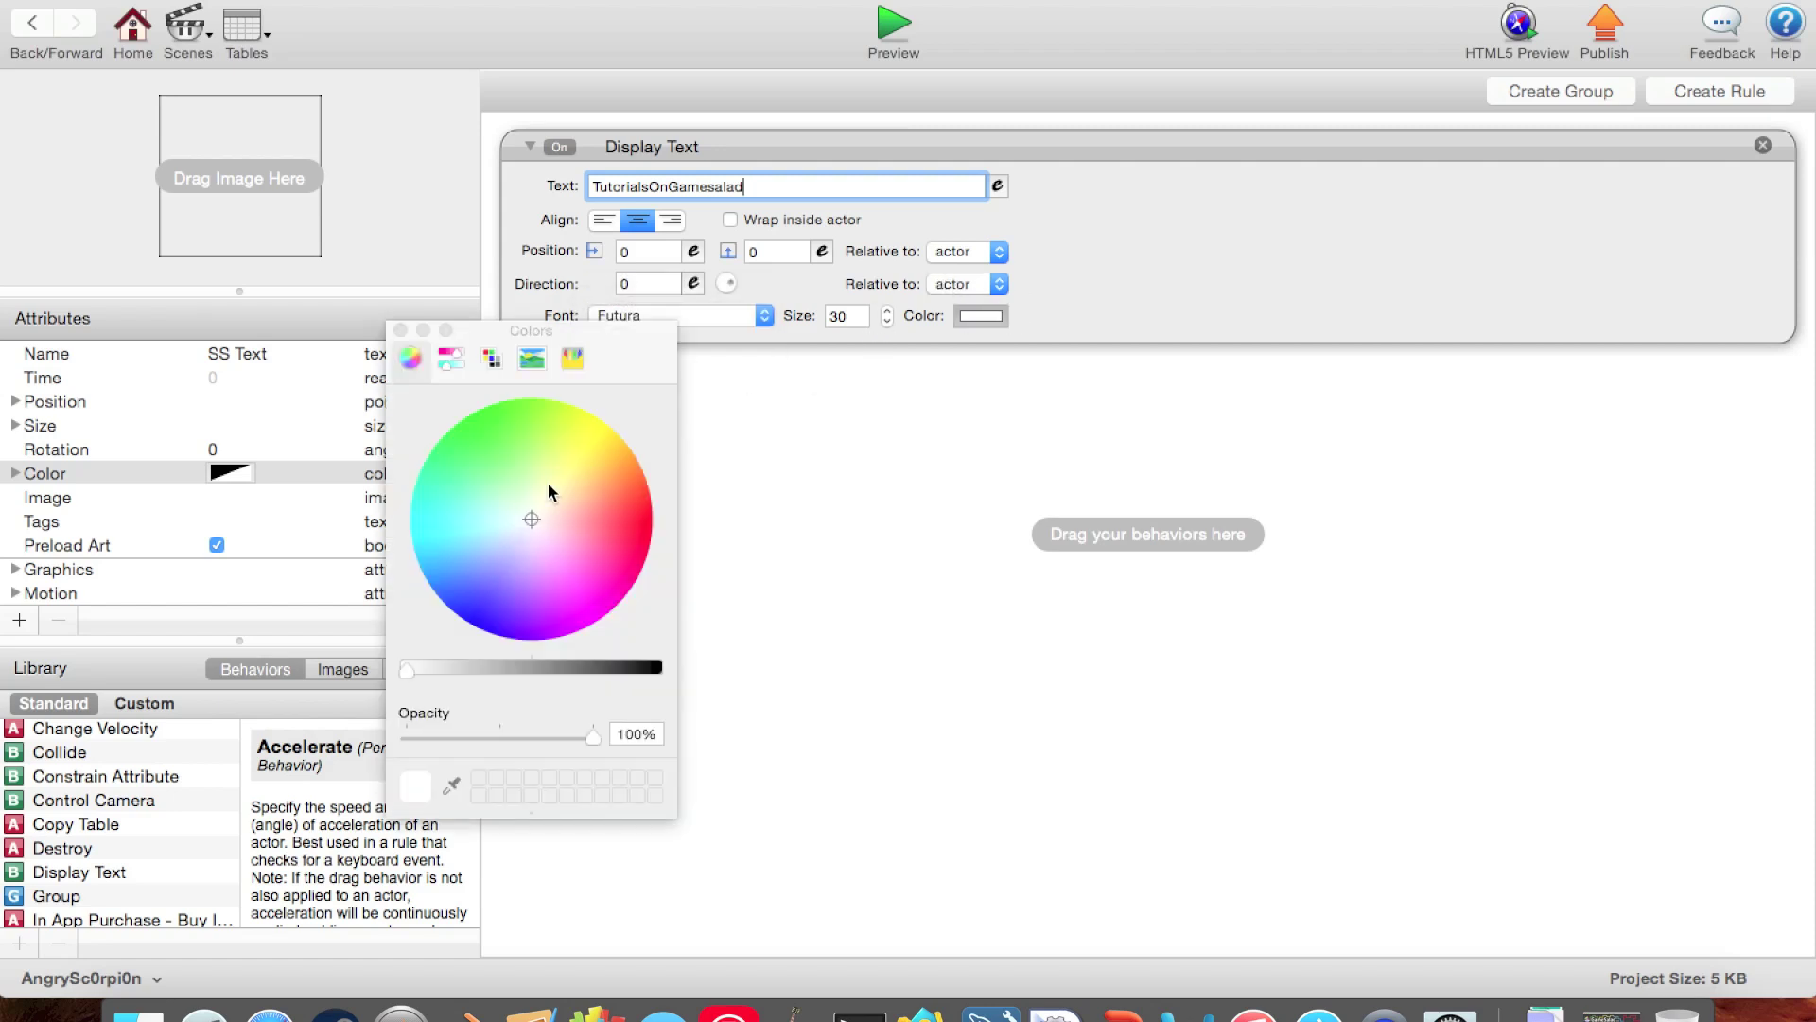
left_click_drag(552, 486, 376, 535)
left_click_drag(406, 670, 460, 674)
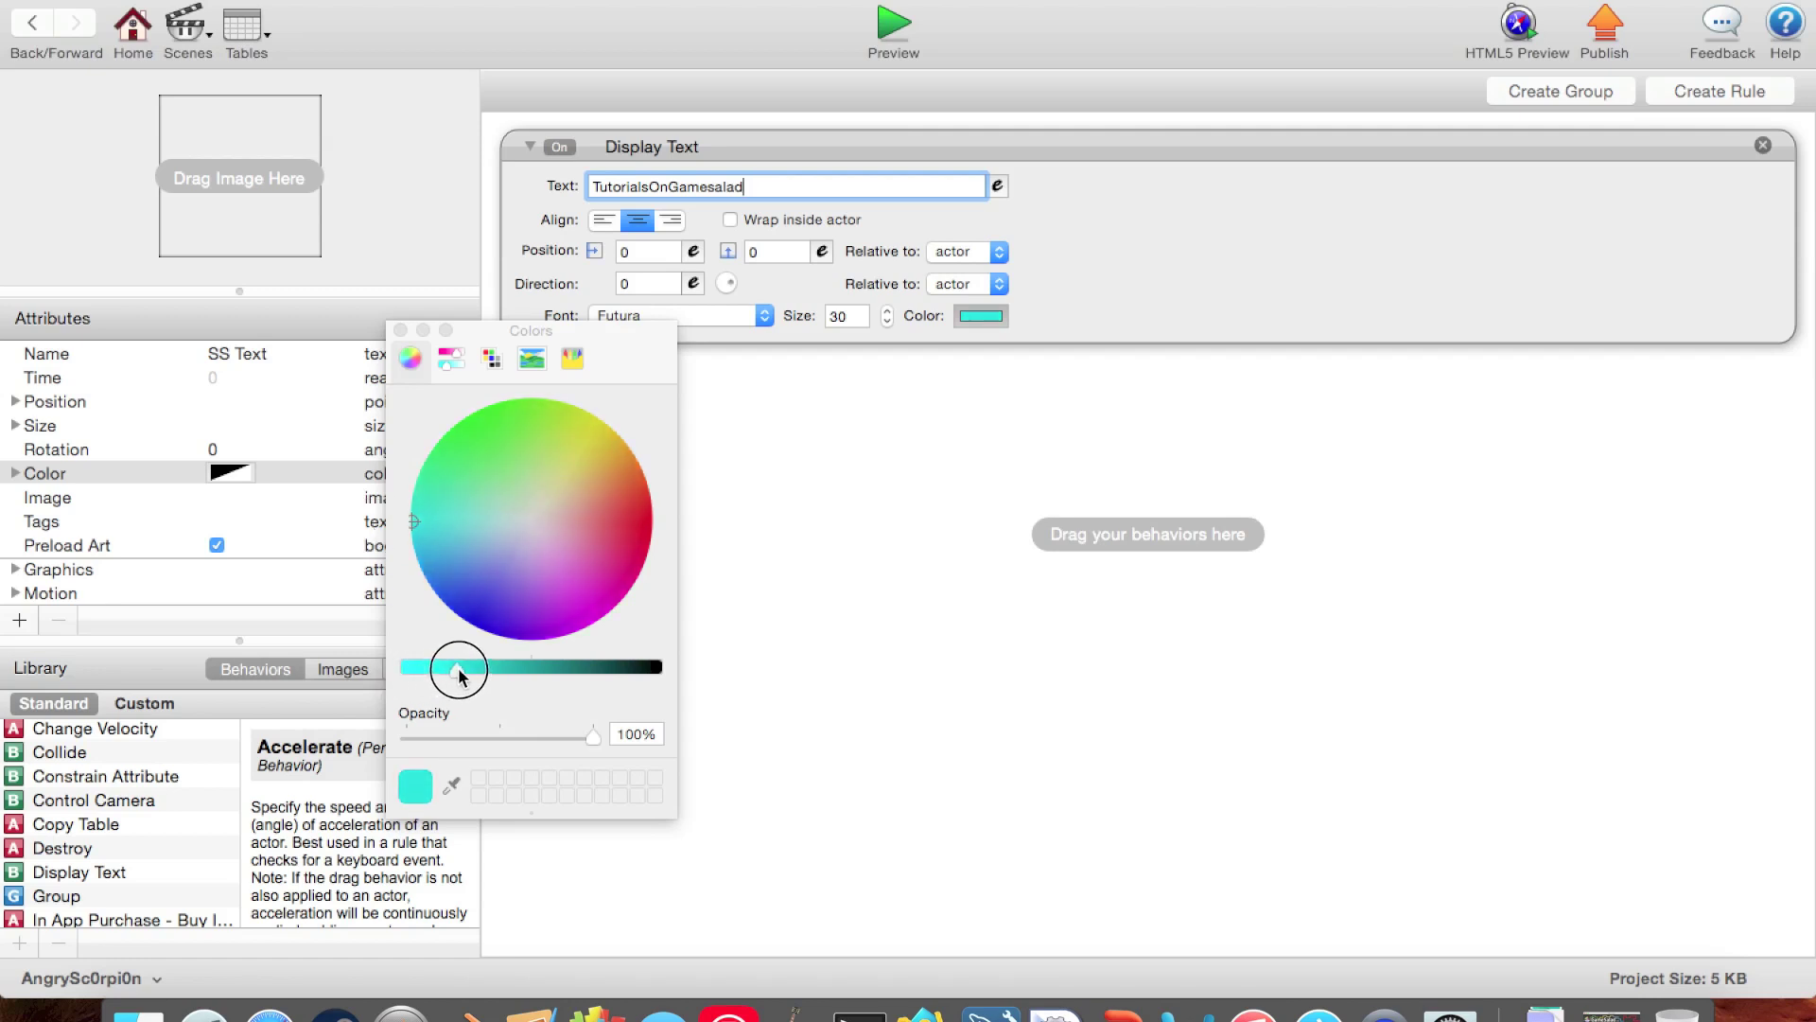
left_click(400, 330)
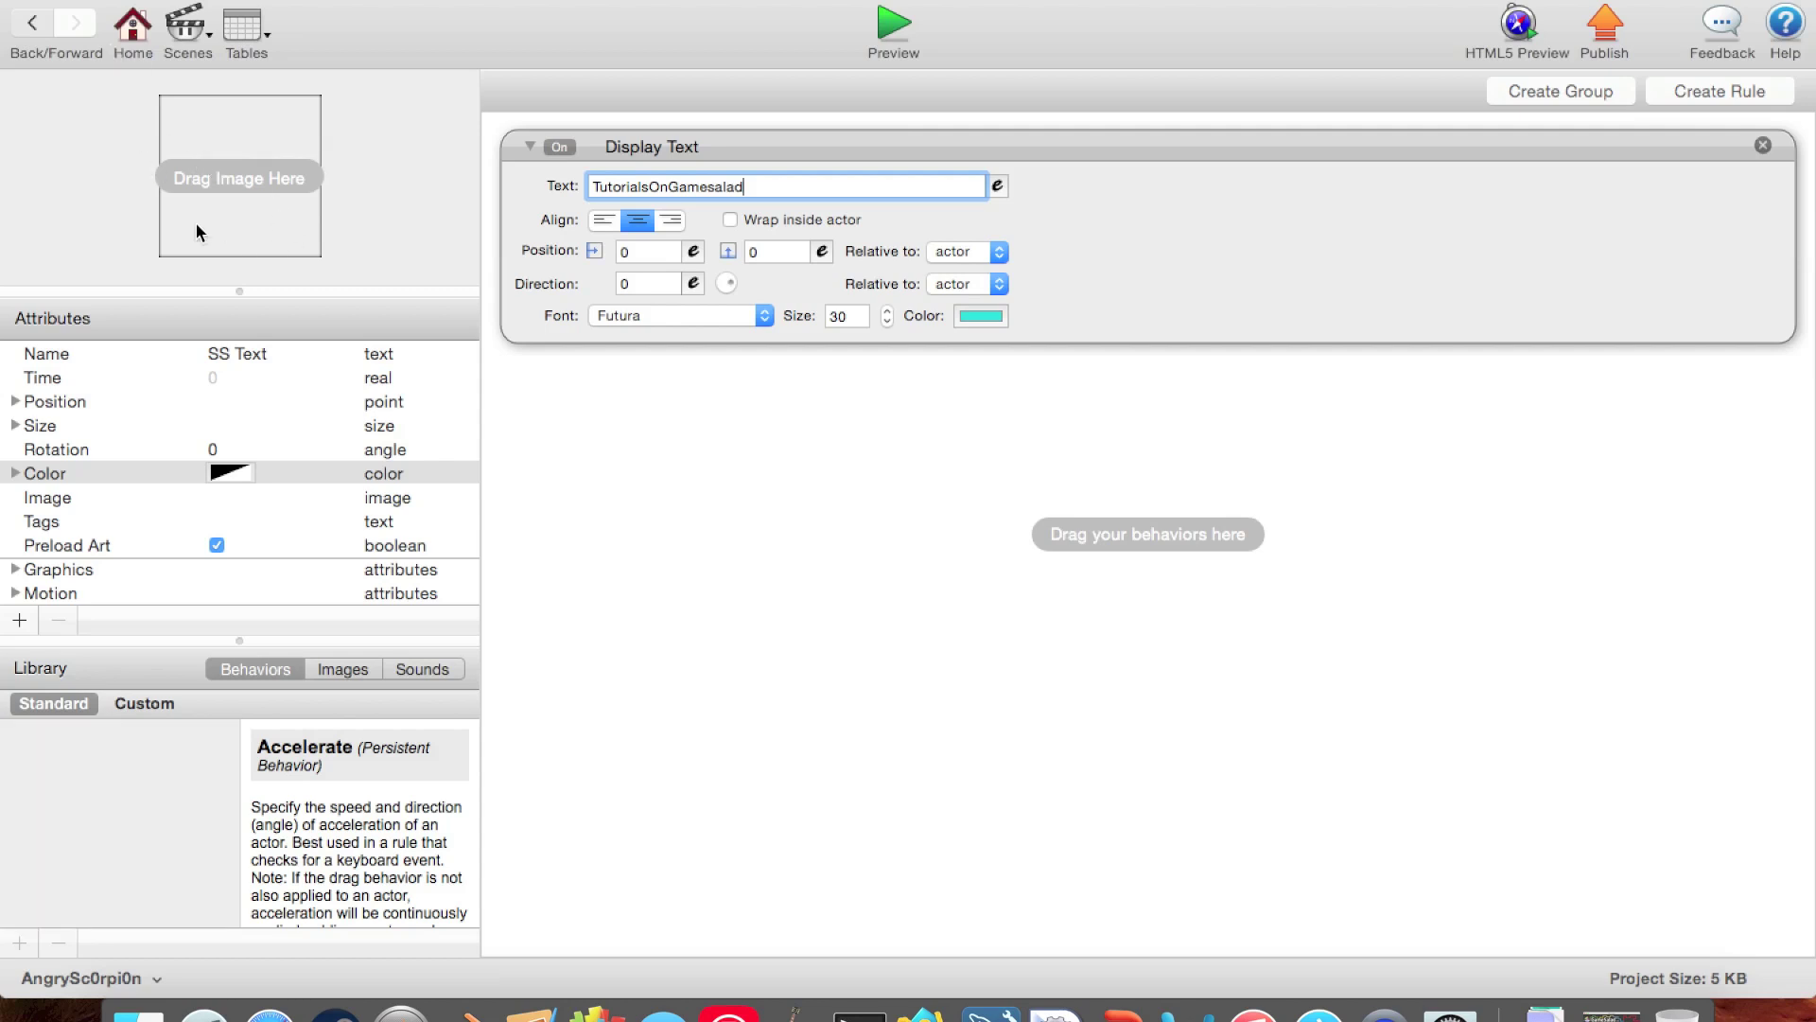
key("super+bracketleft")
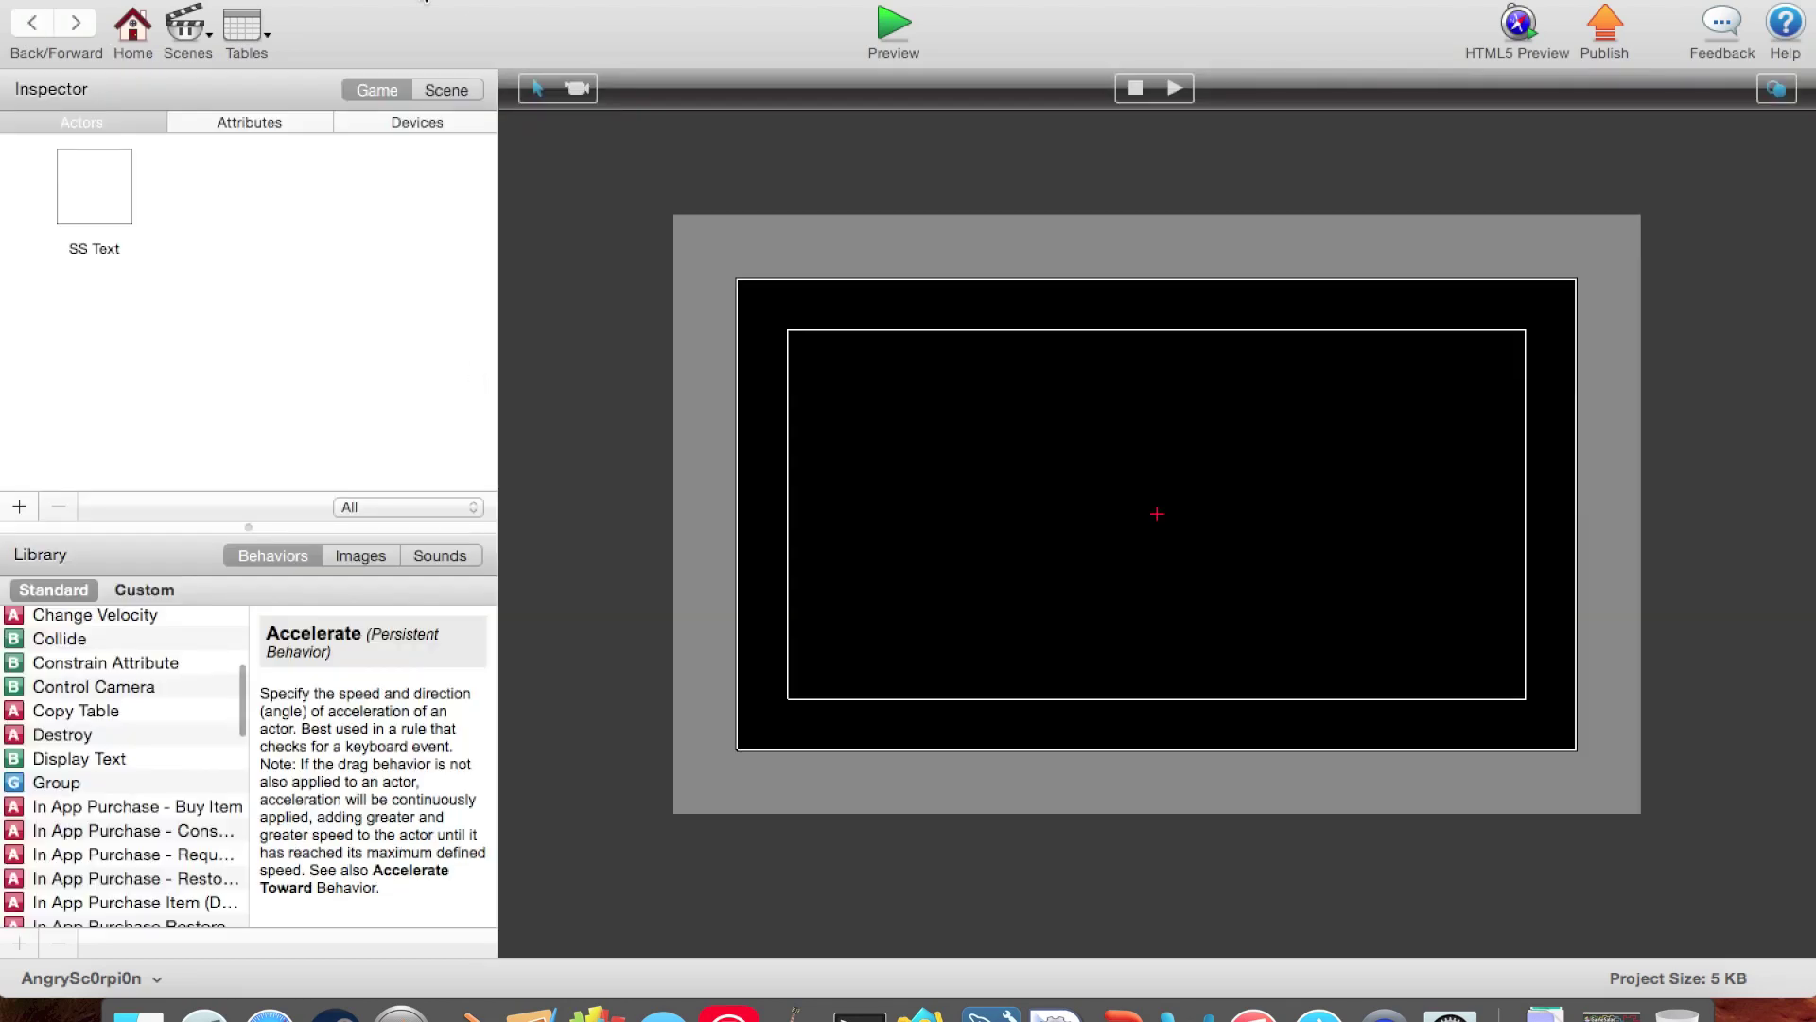
Step: Delete the Rule block from the SS Text actor's behaviors
double_click(104, 200)
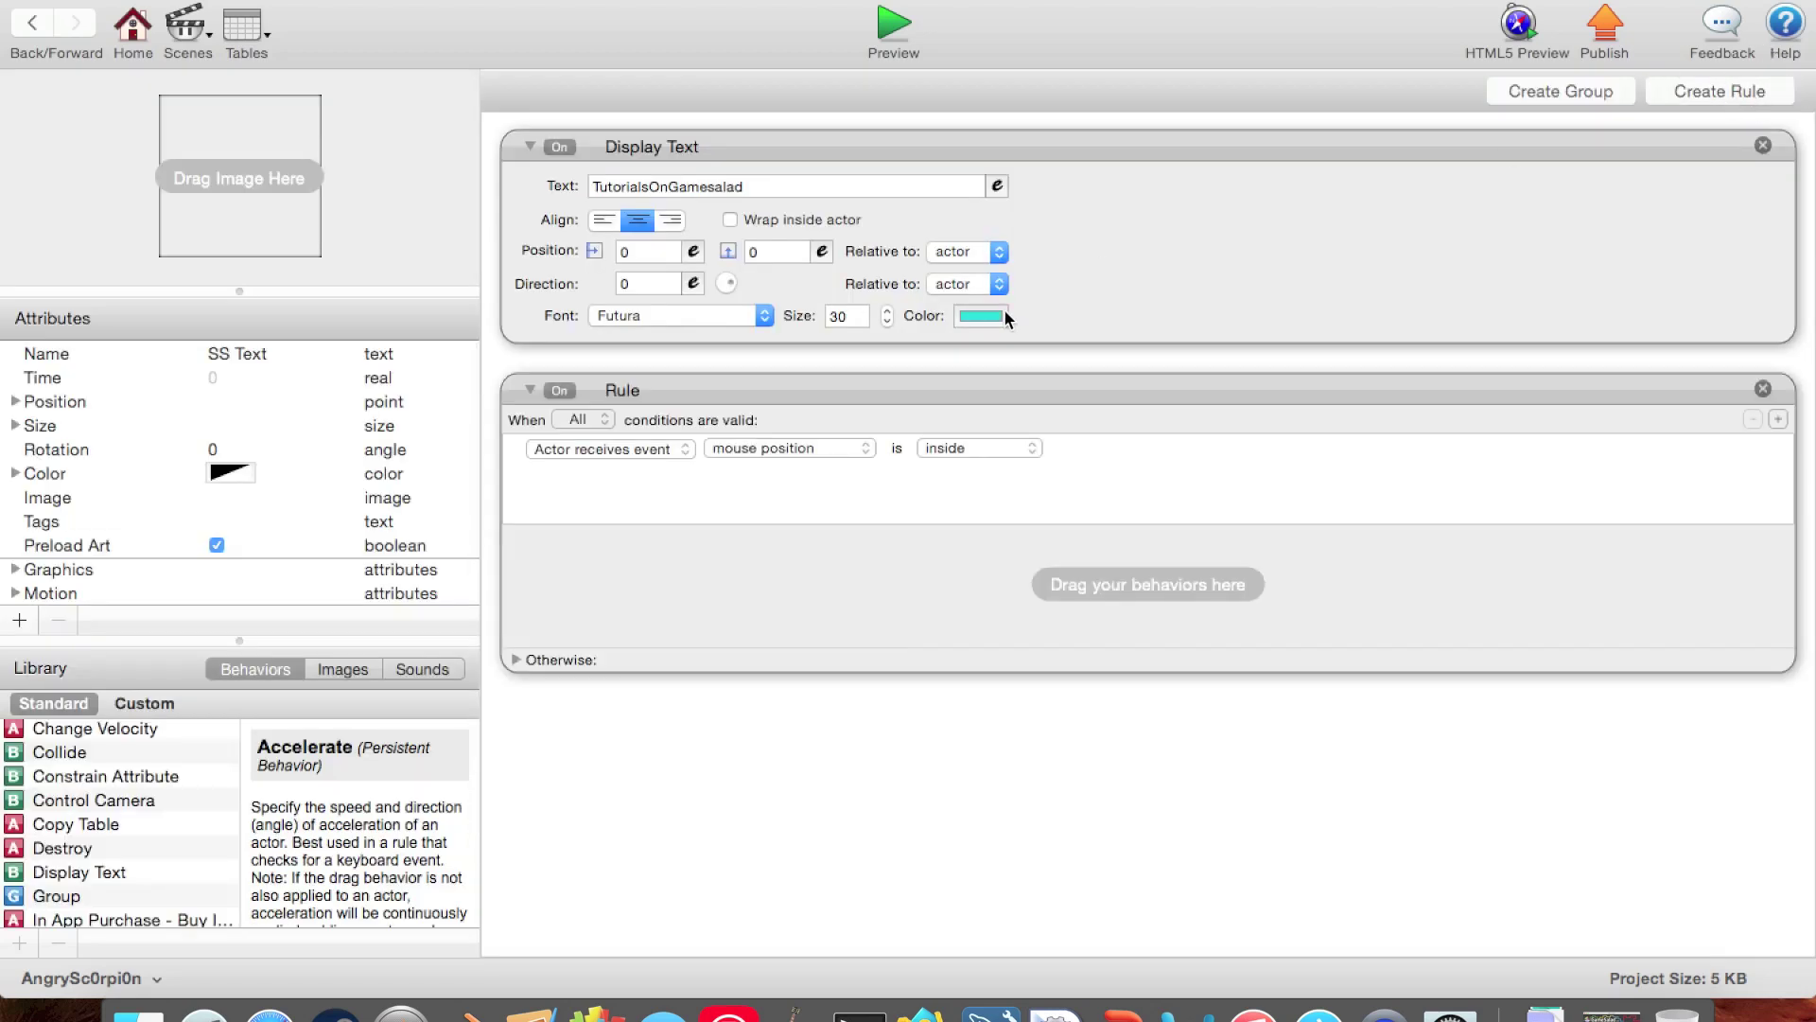
left_click(1331, 378)
key("Delete")
Step: Add a Timer set to fire After 2 seconds
scroll(38, 778, "down", 5)
left_click_drag(38, 892, 617, 887)
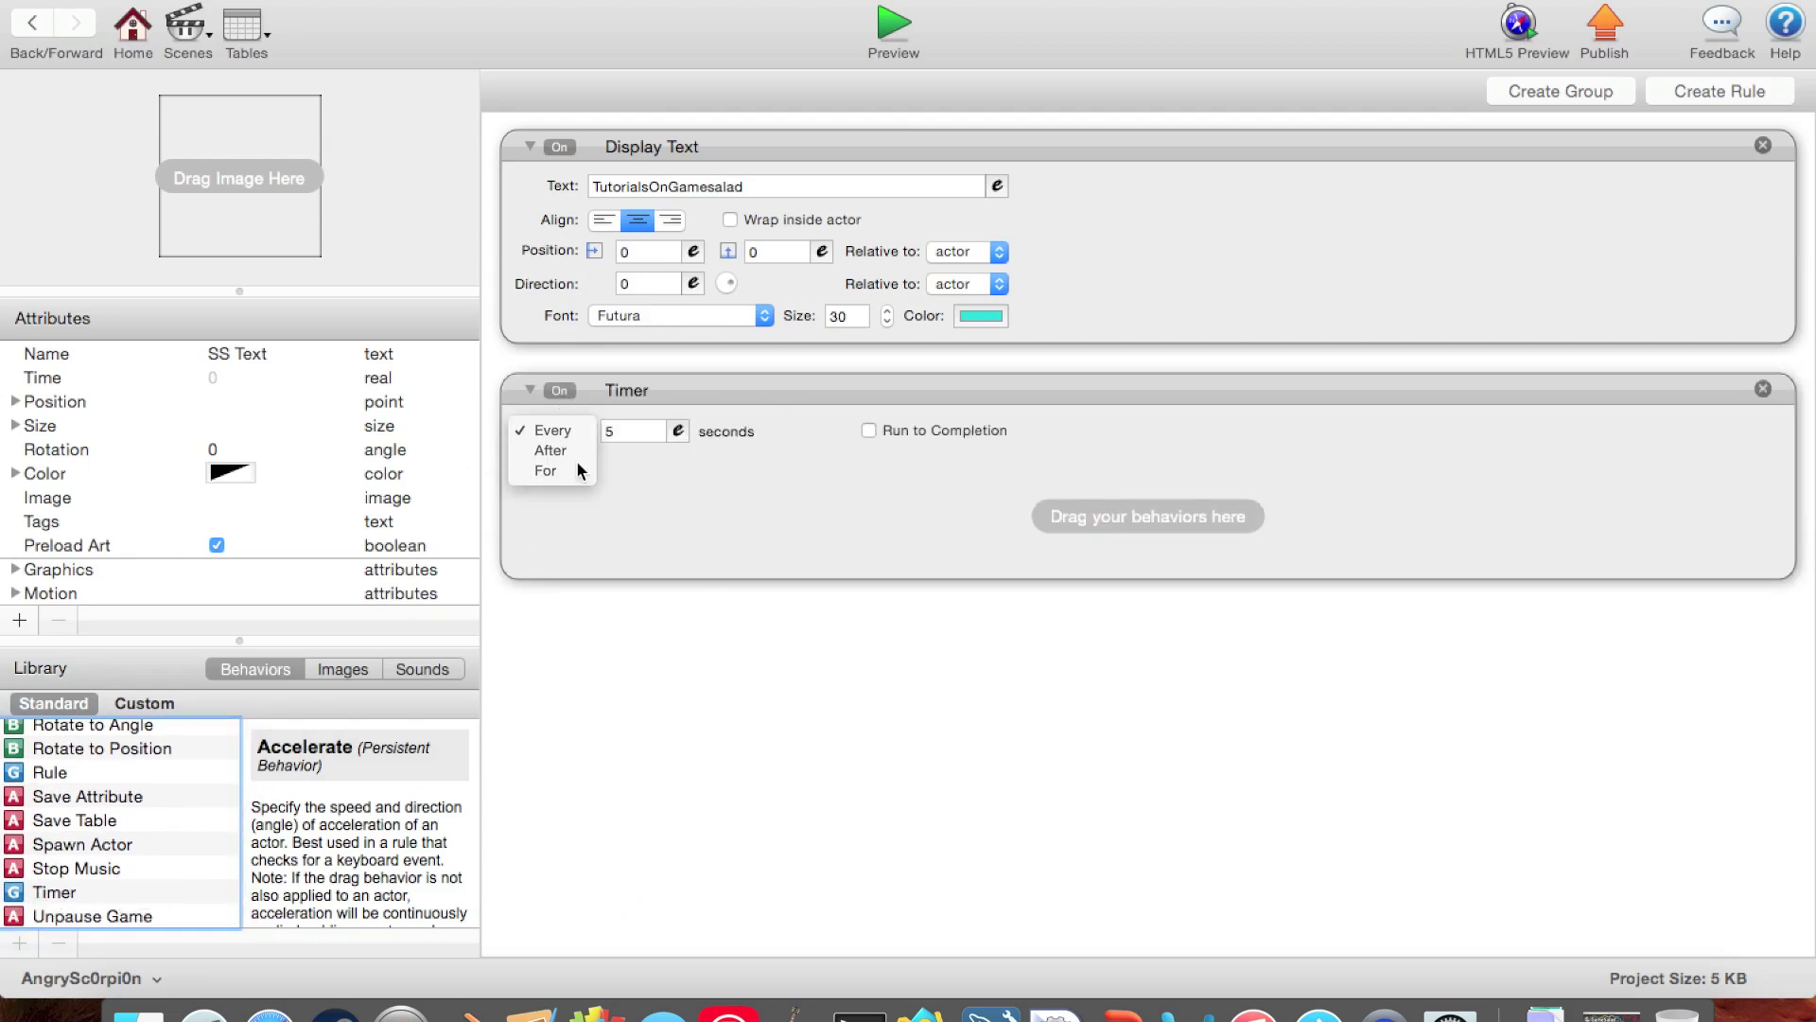
left_click(576, 459)
left_click(548, 427)
left_click(565, 408)
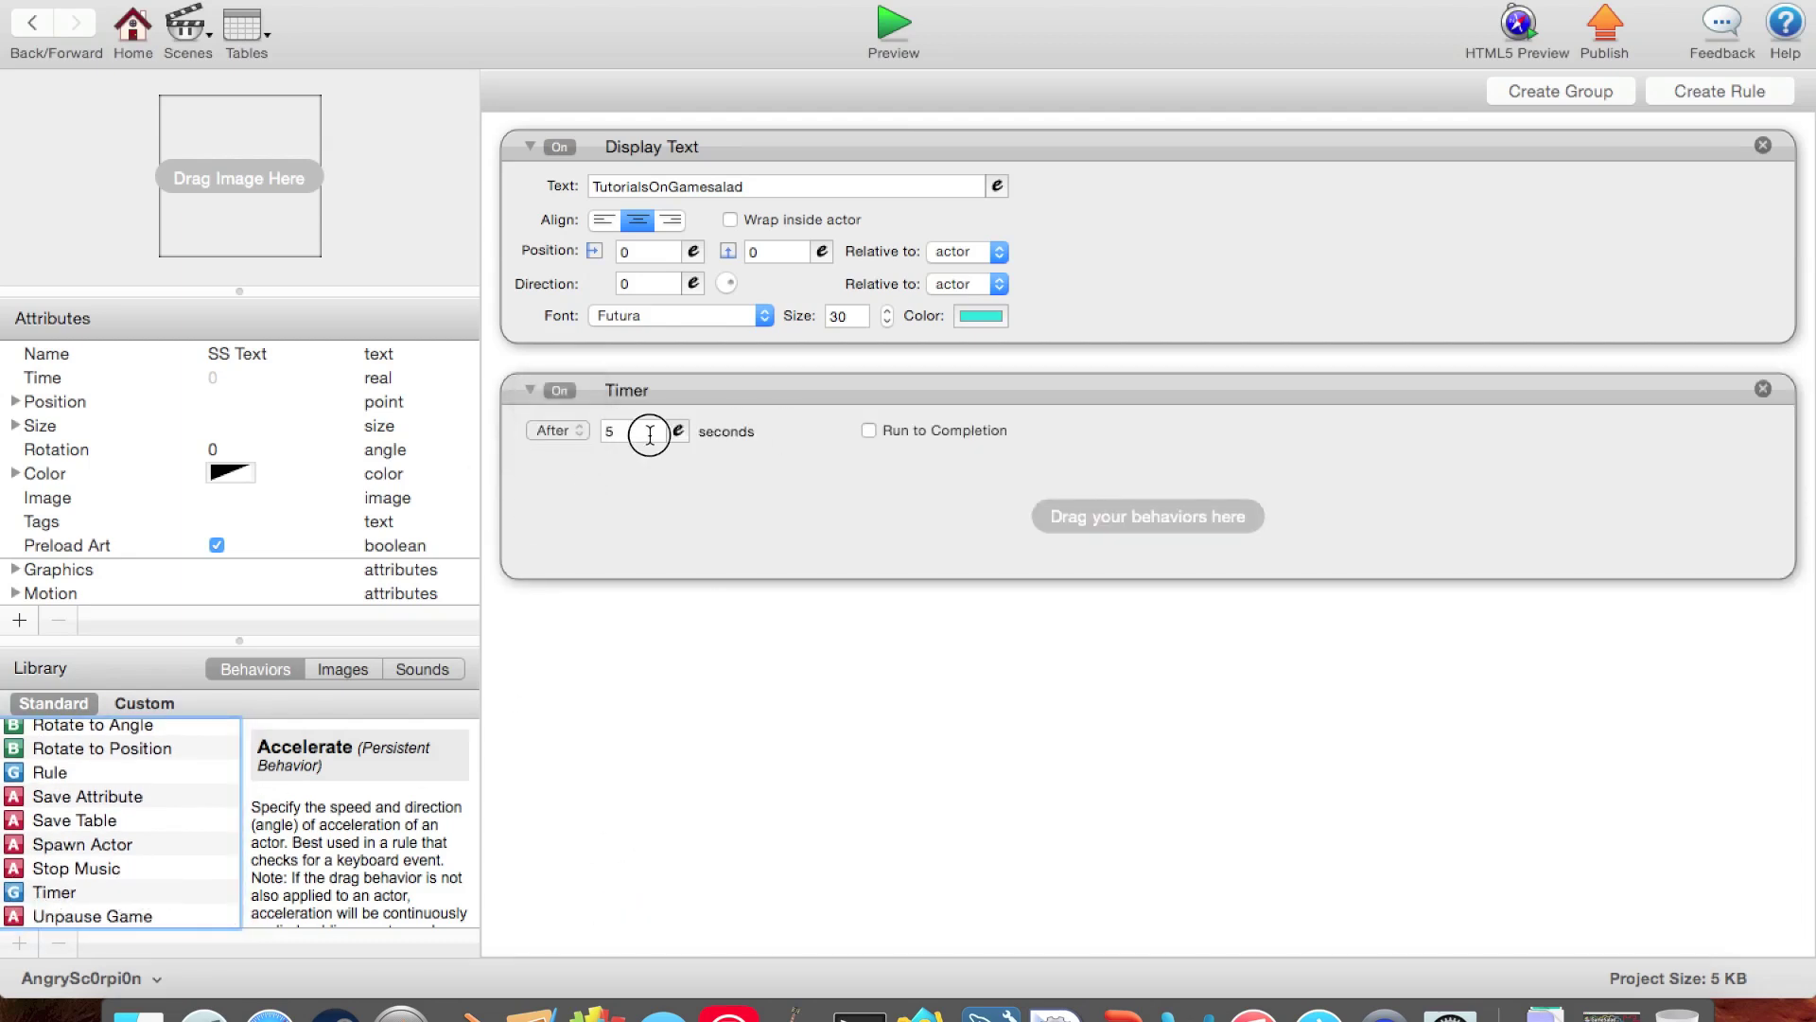
left_click(647, 434)
key("BackSpace")
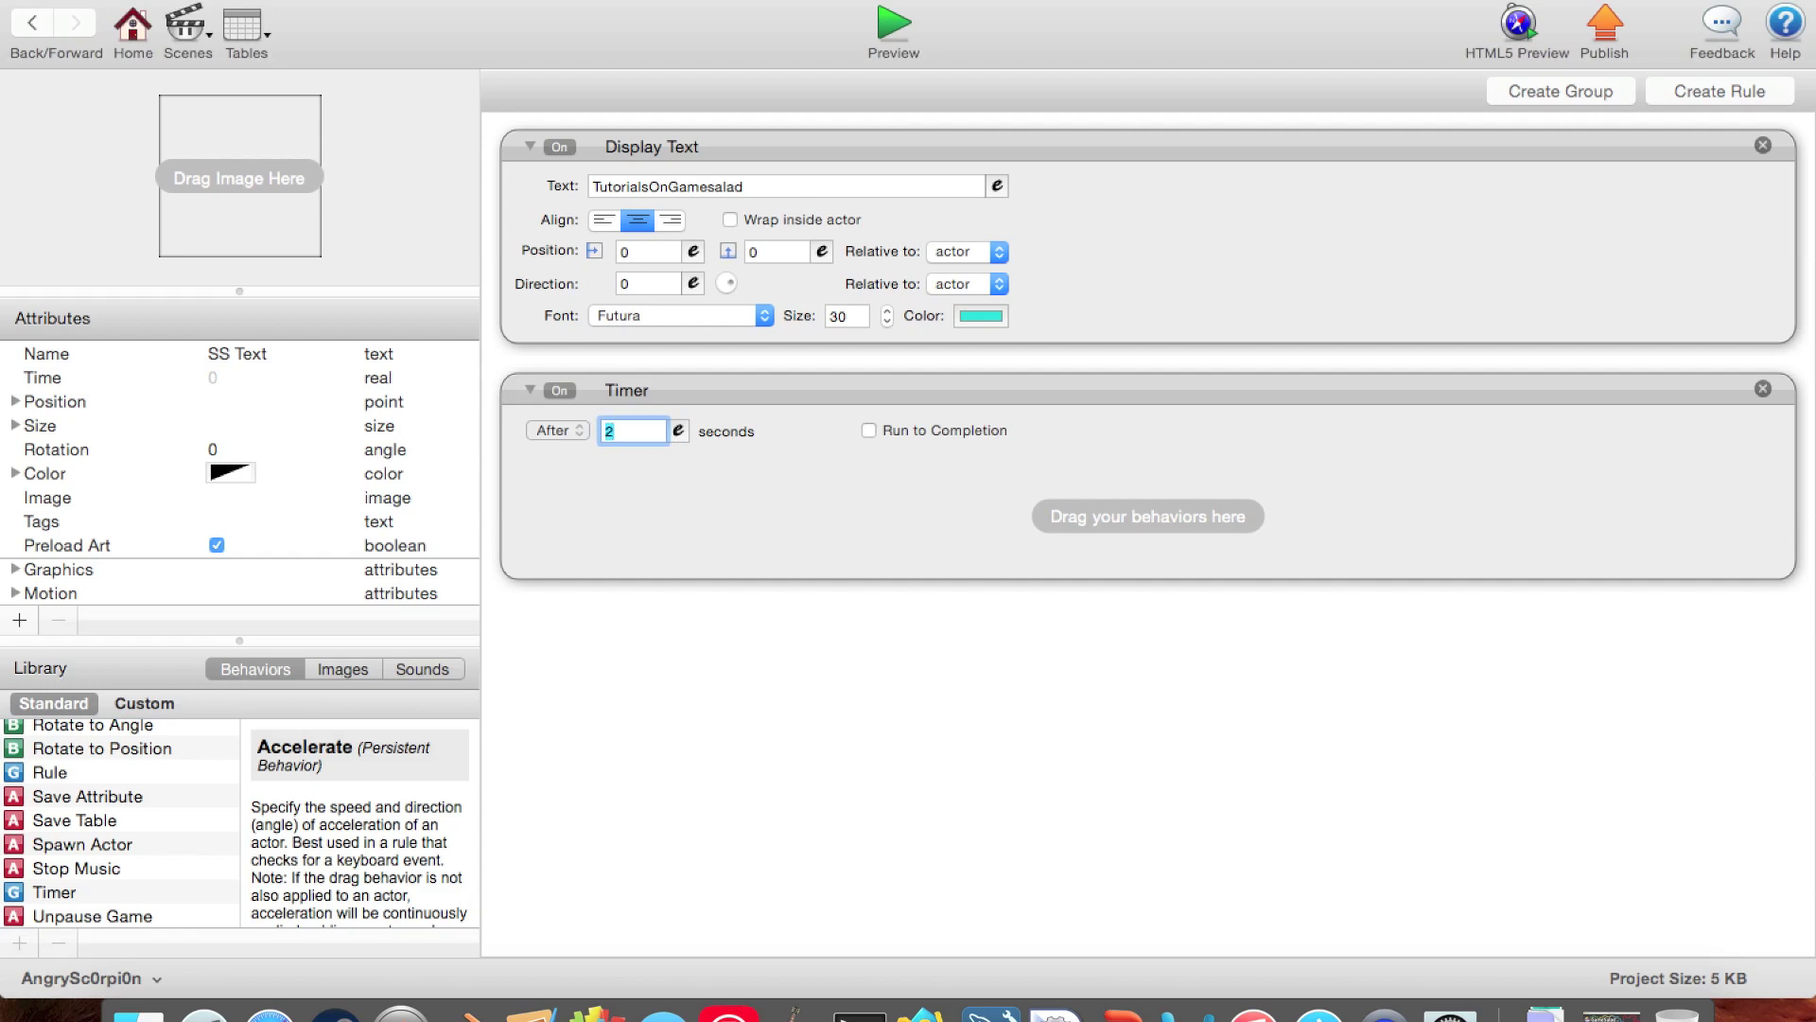
left_click(754, 605)
Step: Put a Change Scene behavior inside the Timer going to the Menu scene
scroll(120, 830, "up", 15)
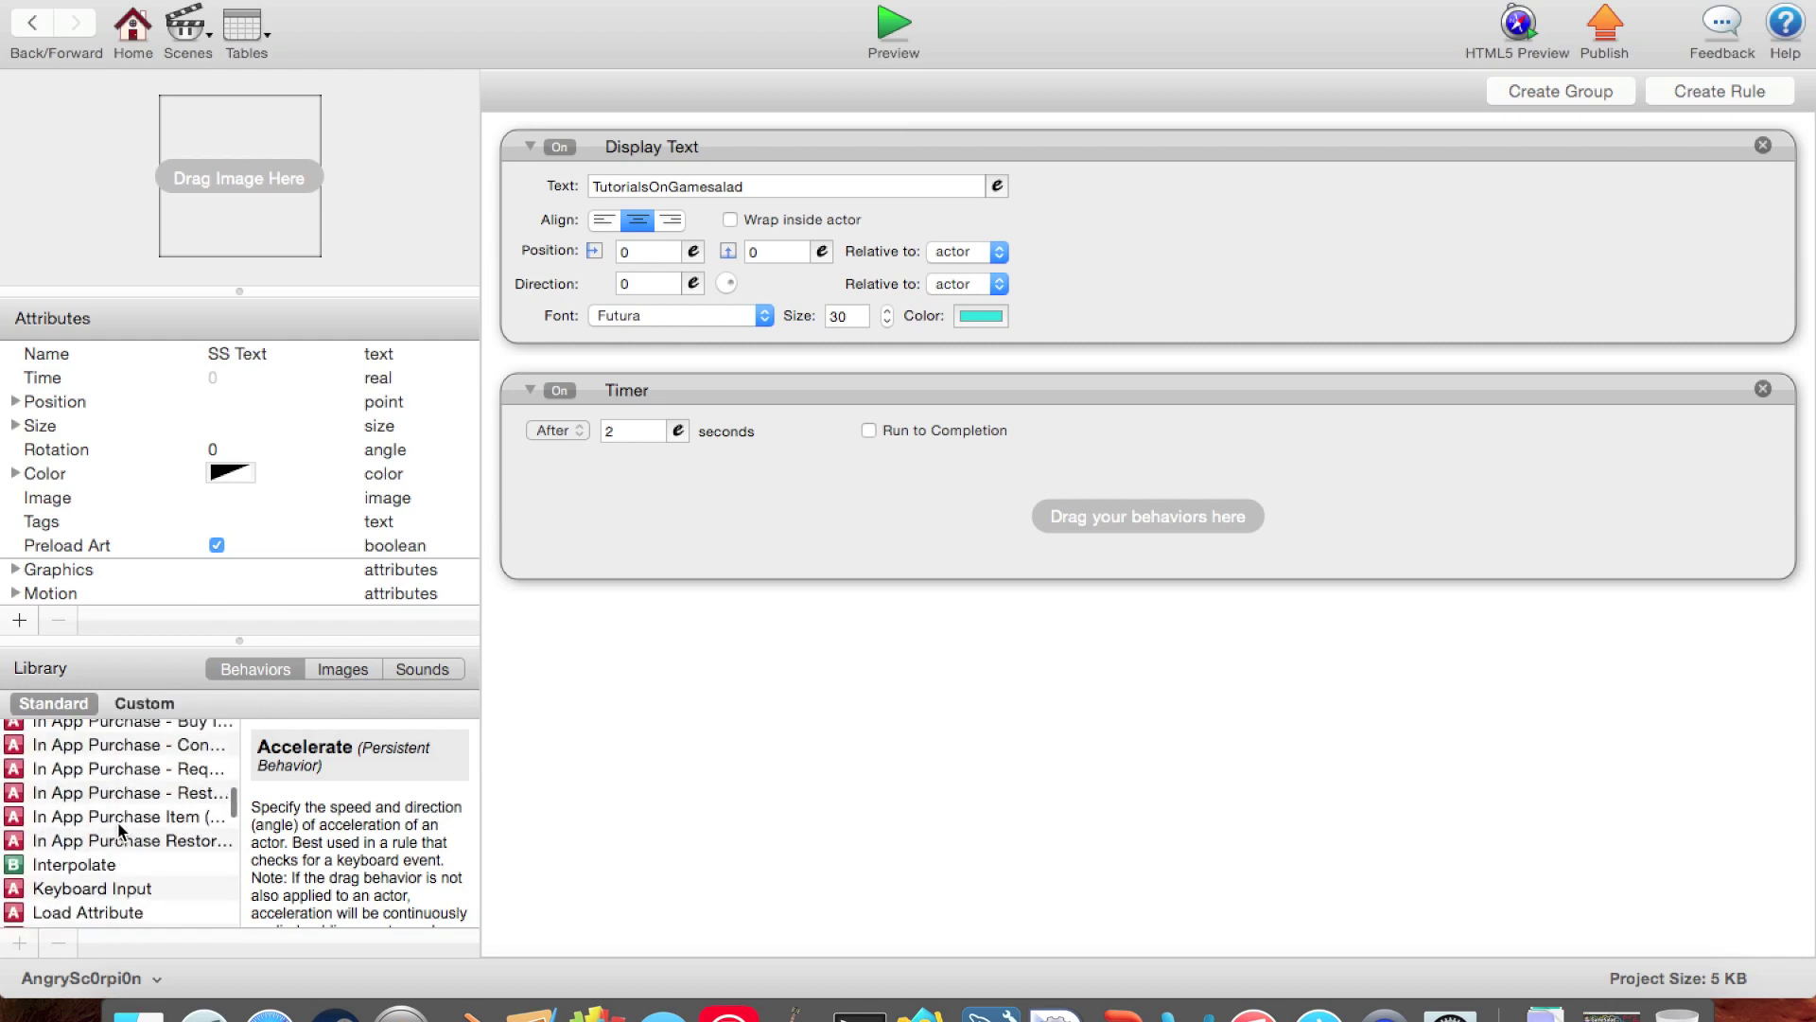
scroll(120, 831, "up", 6)
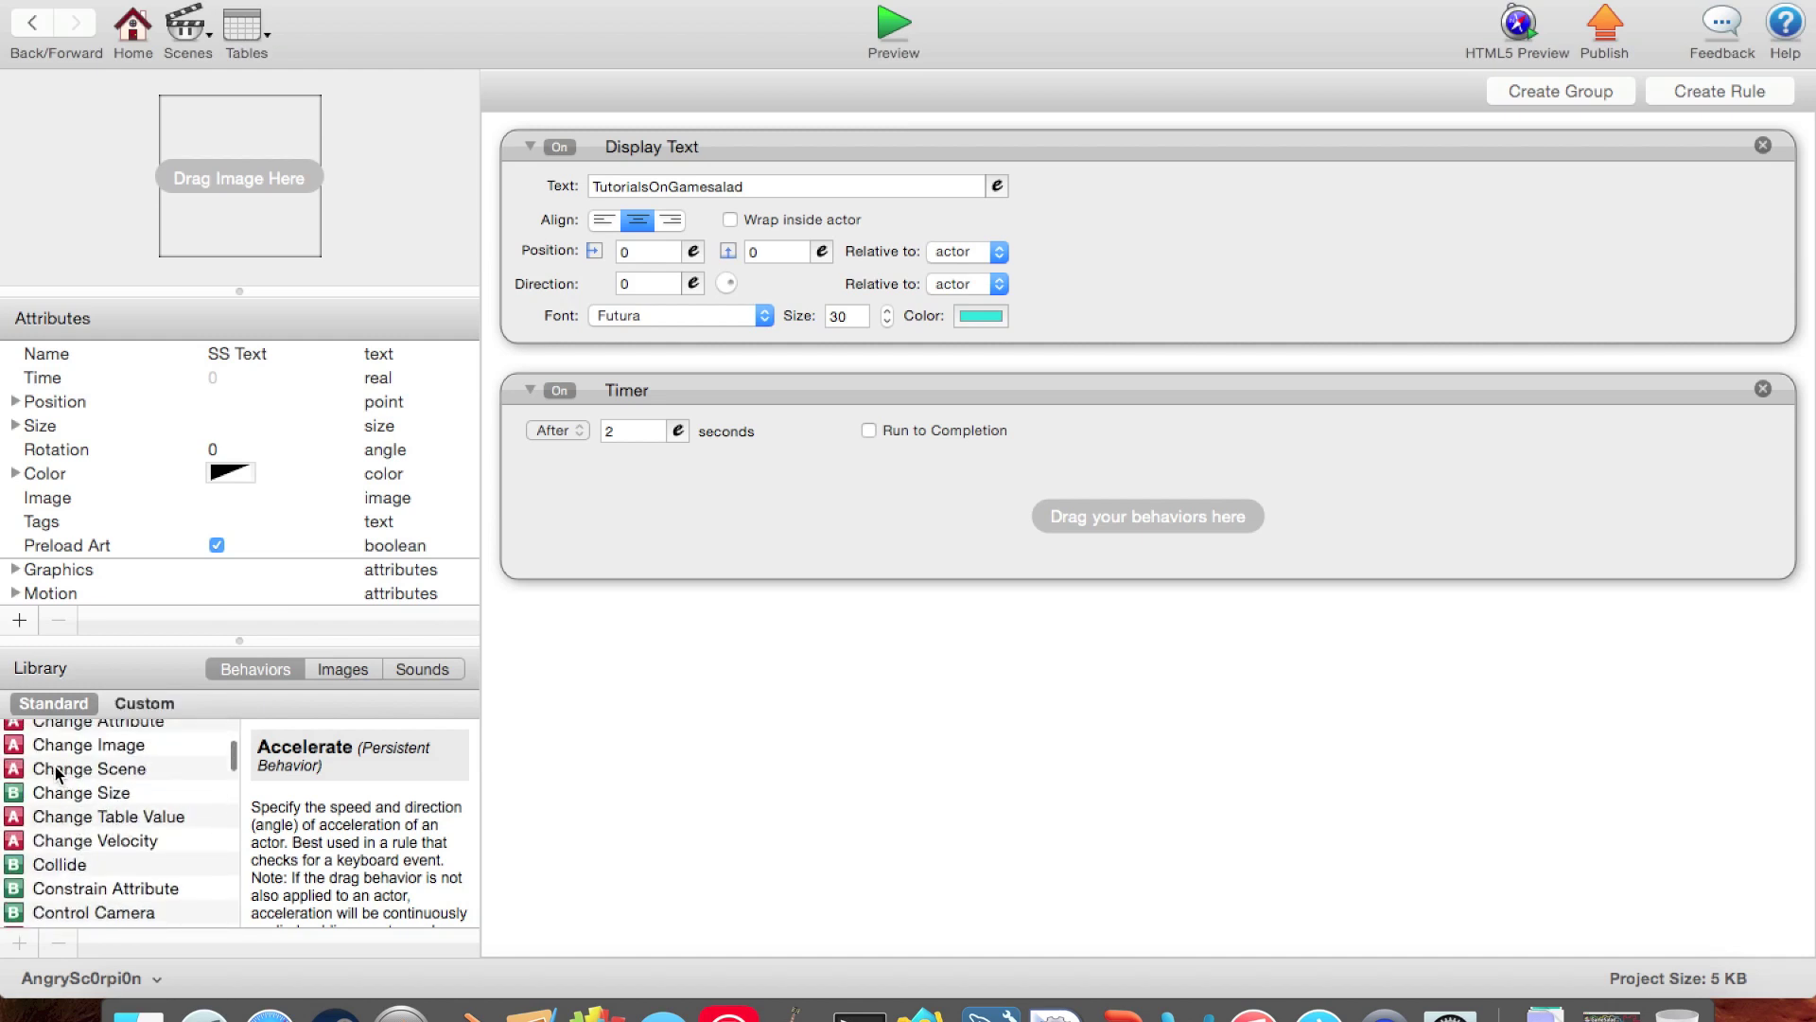
left_click_drag(57, 774, 630, 530)
left_click(697, 536)
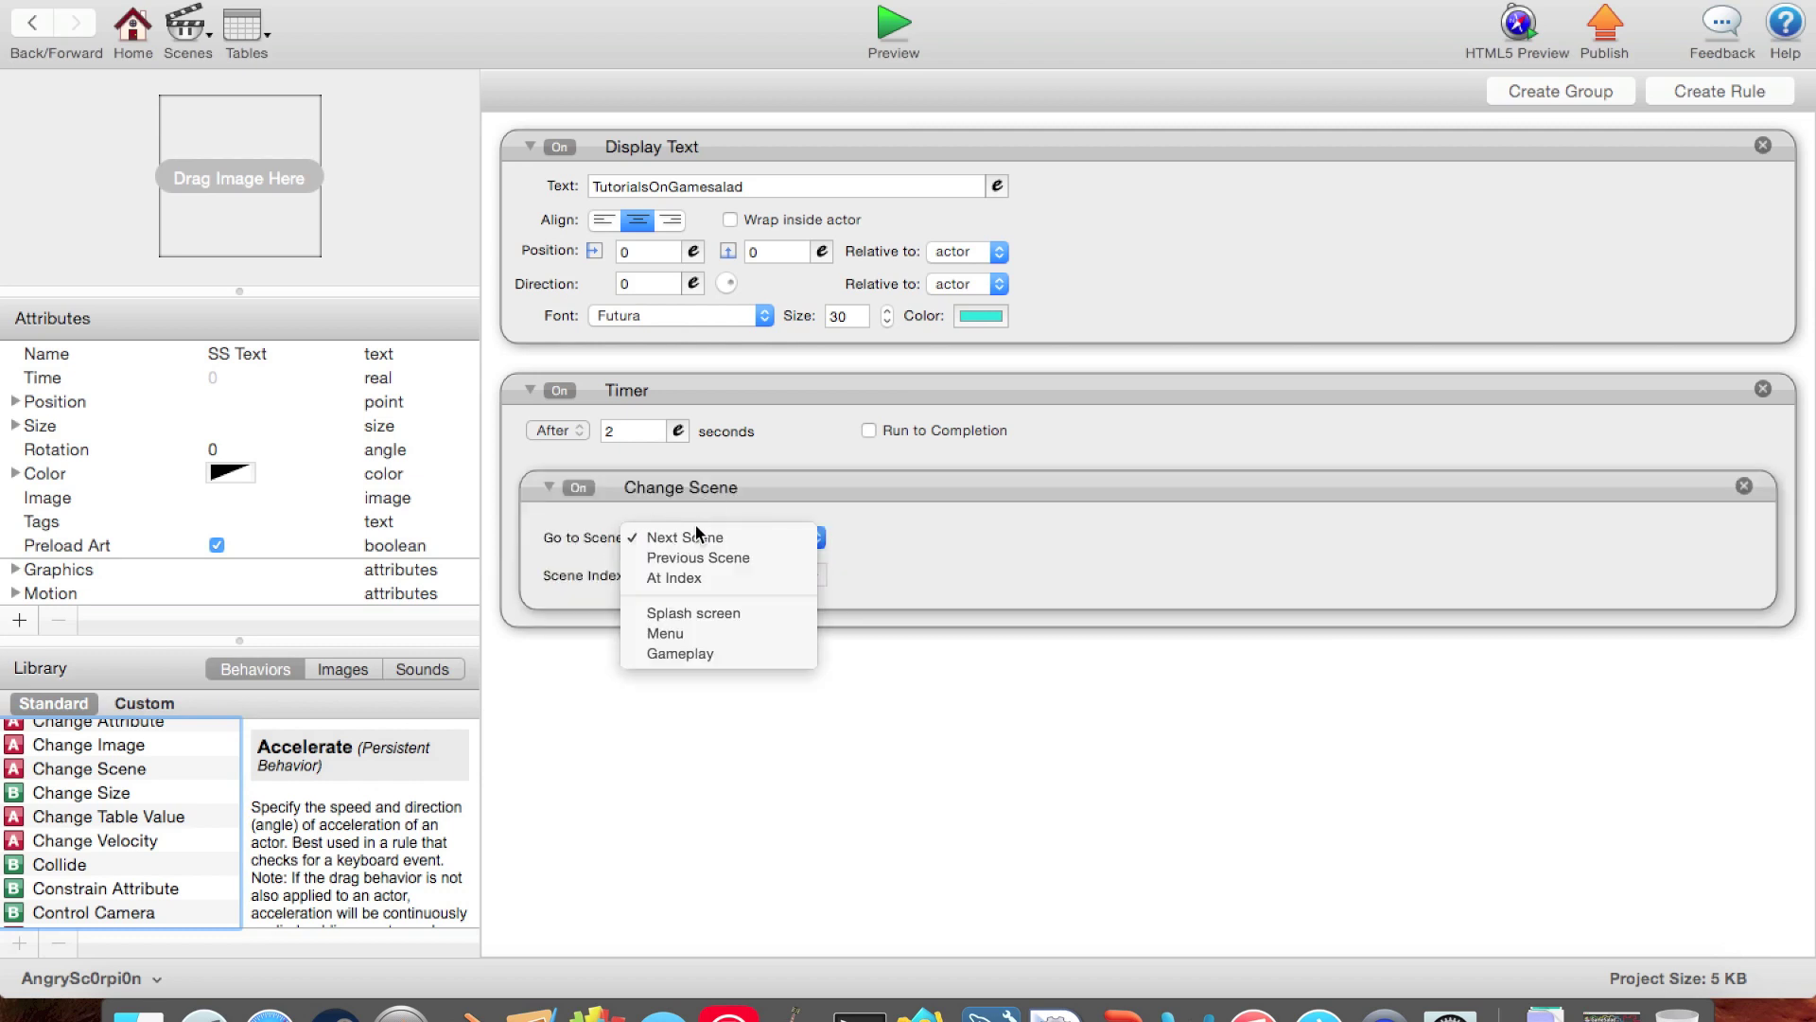
left_click(686, 634)
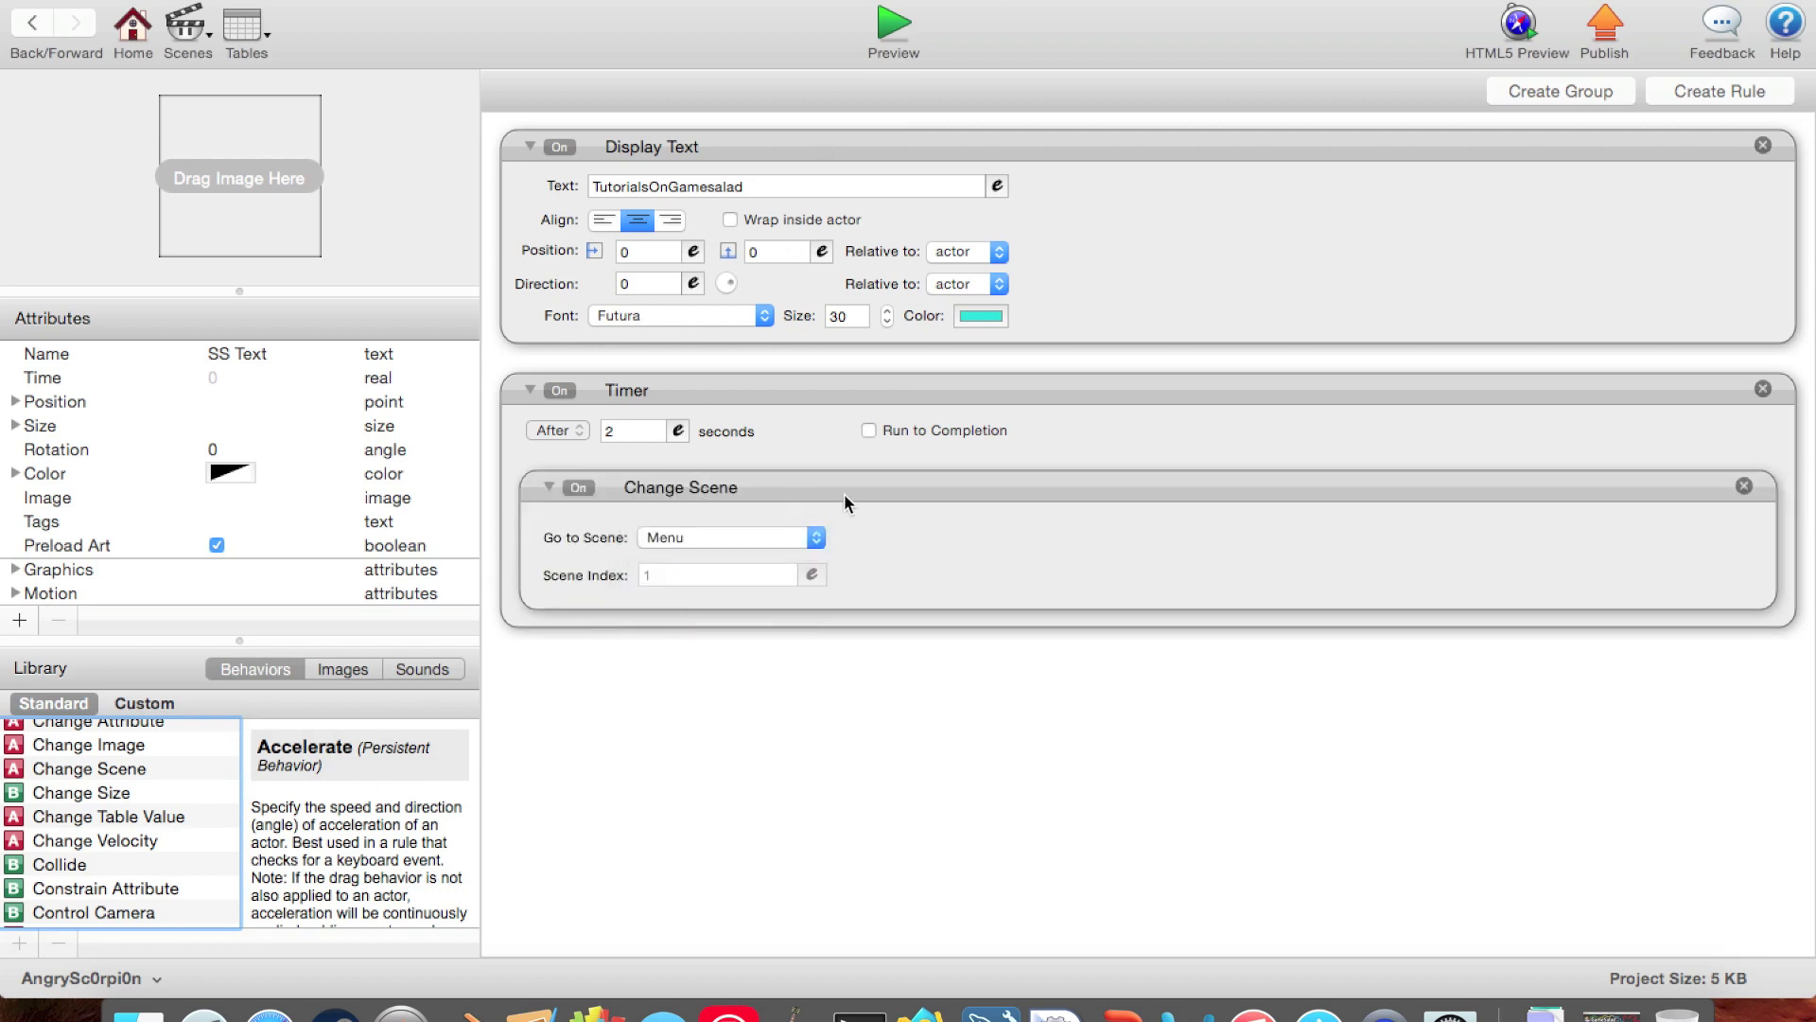
left_click(34, 23)
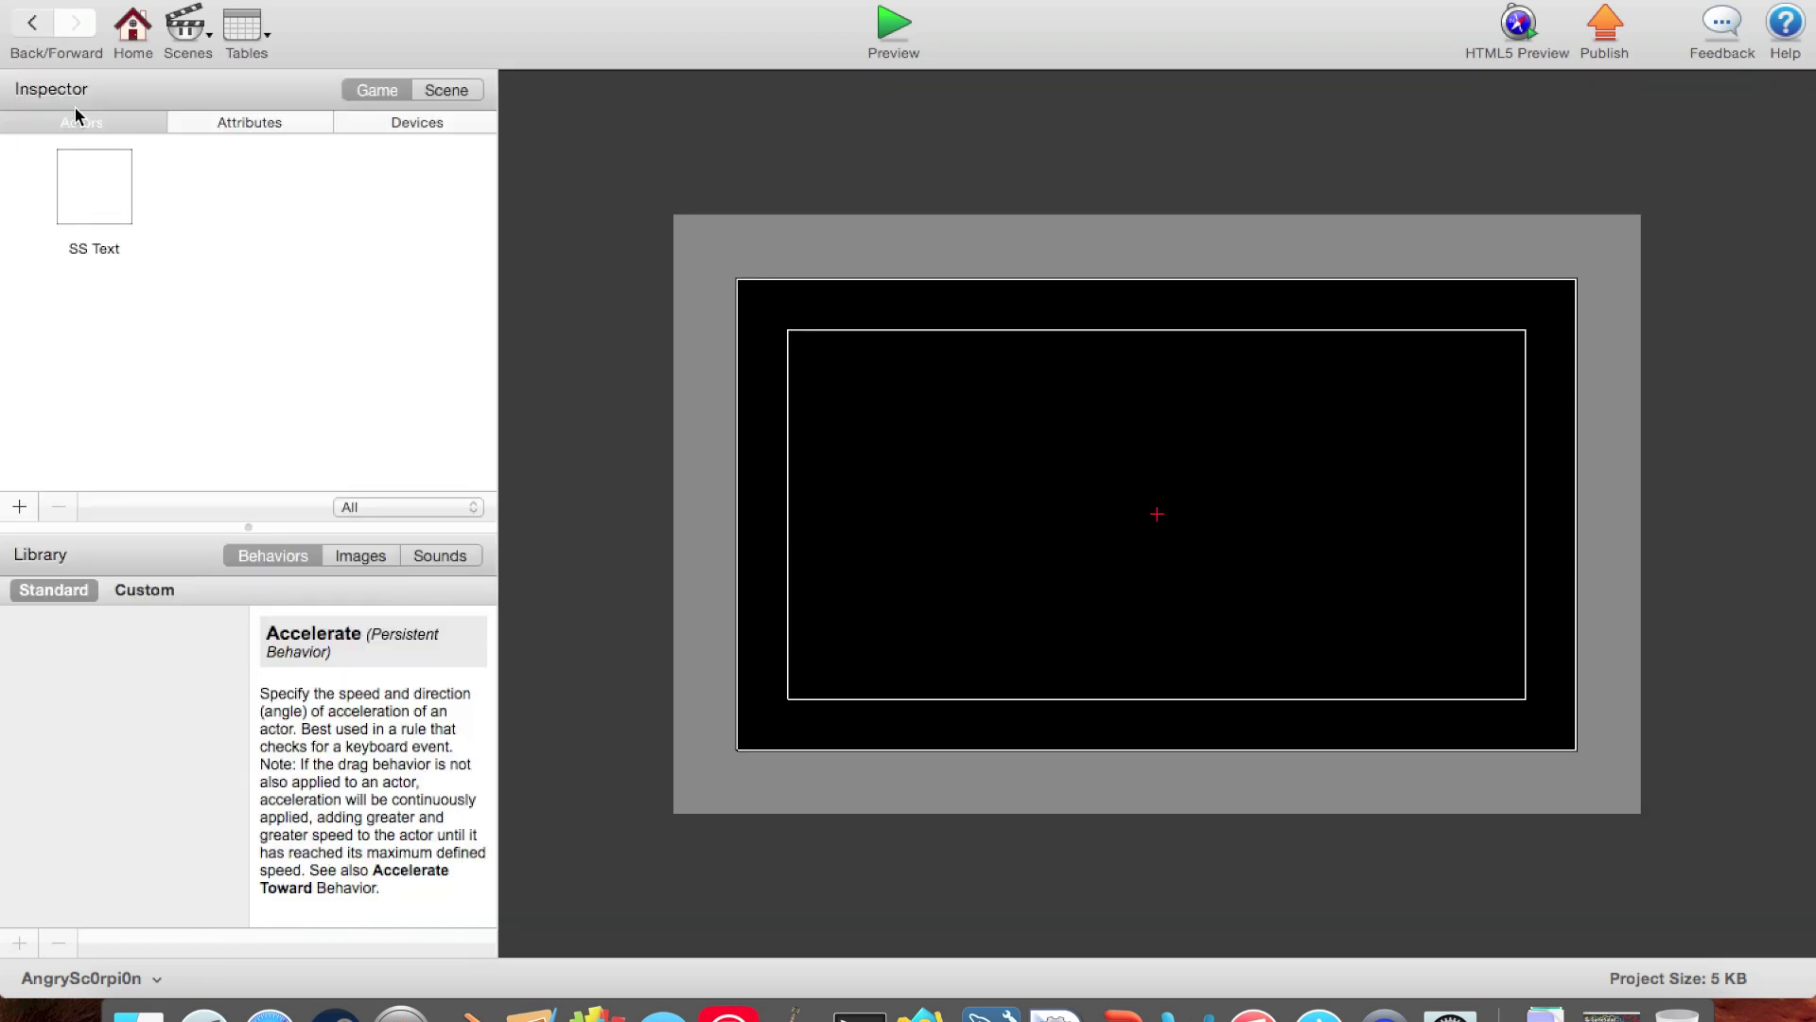
Step: Place SS Text at the centre of the splash screen stage and preview the scene
left_click_drag(94, 184, 1152, 541)
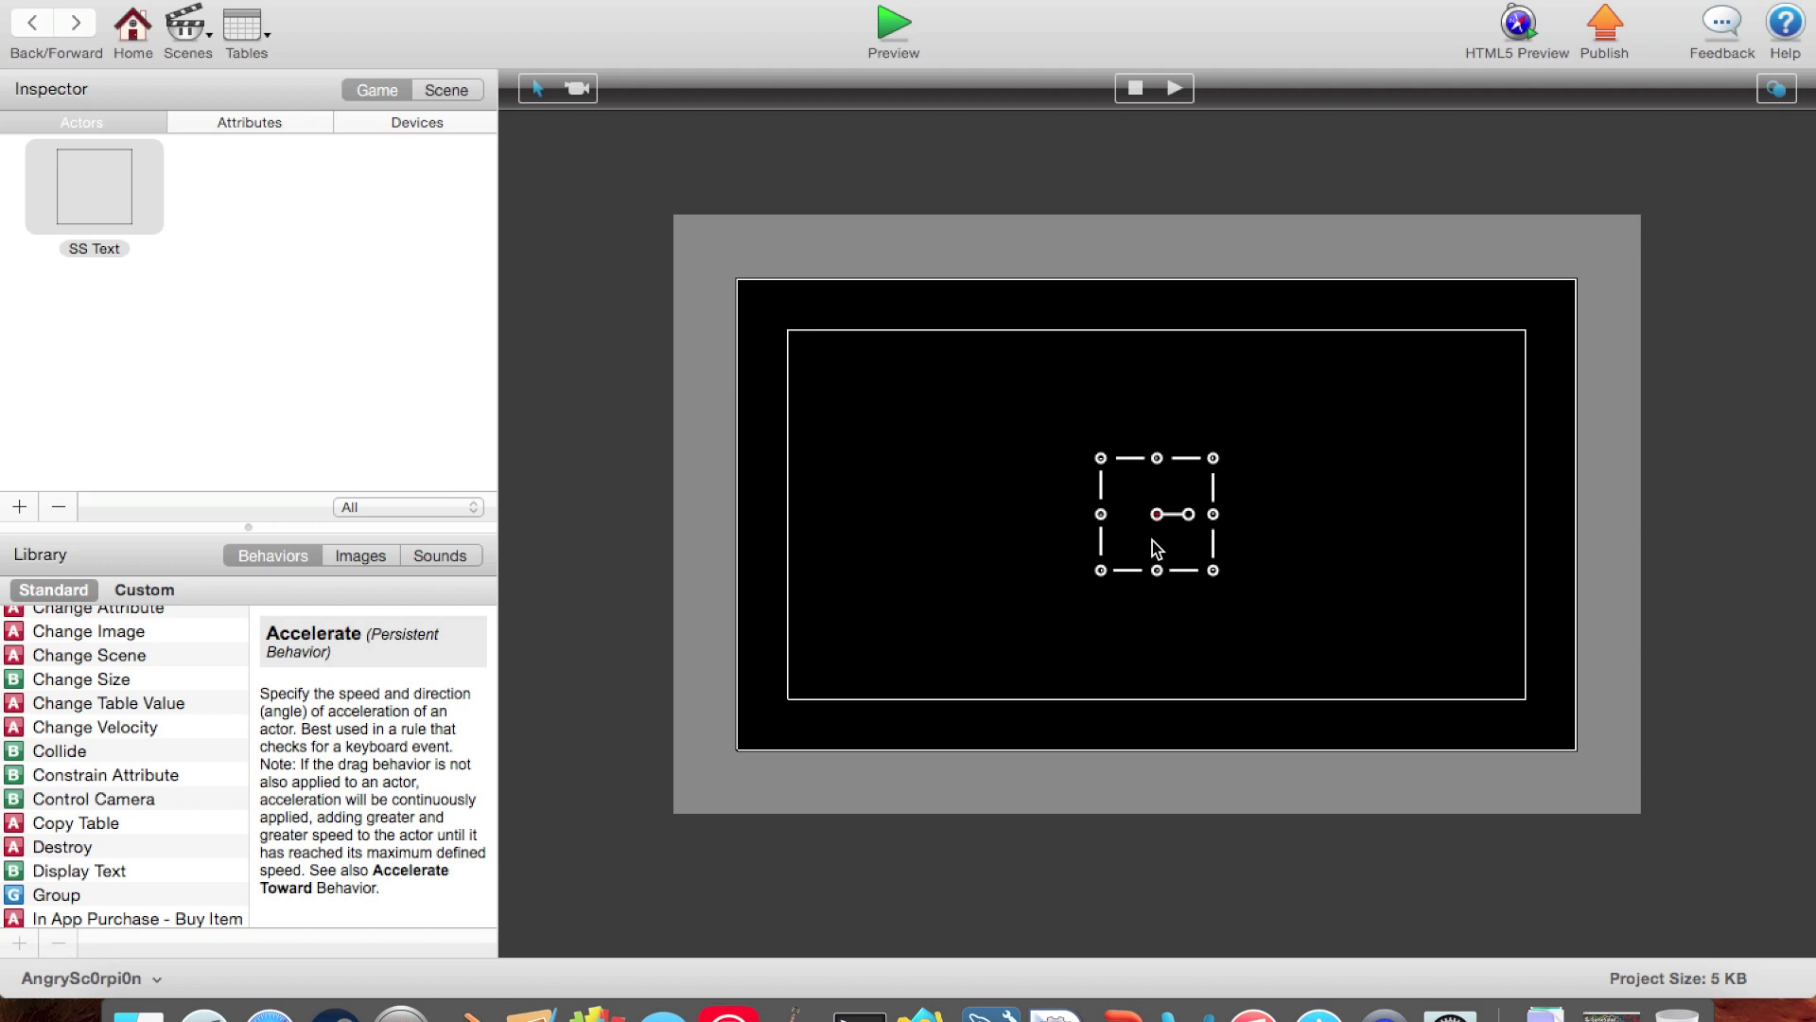
left_click(973, 582)
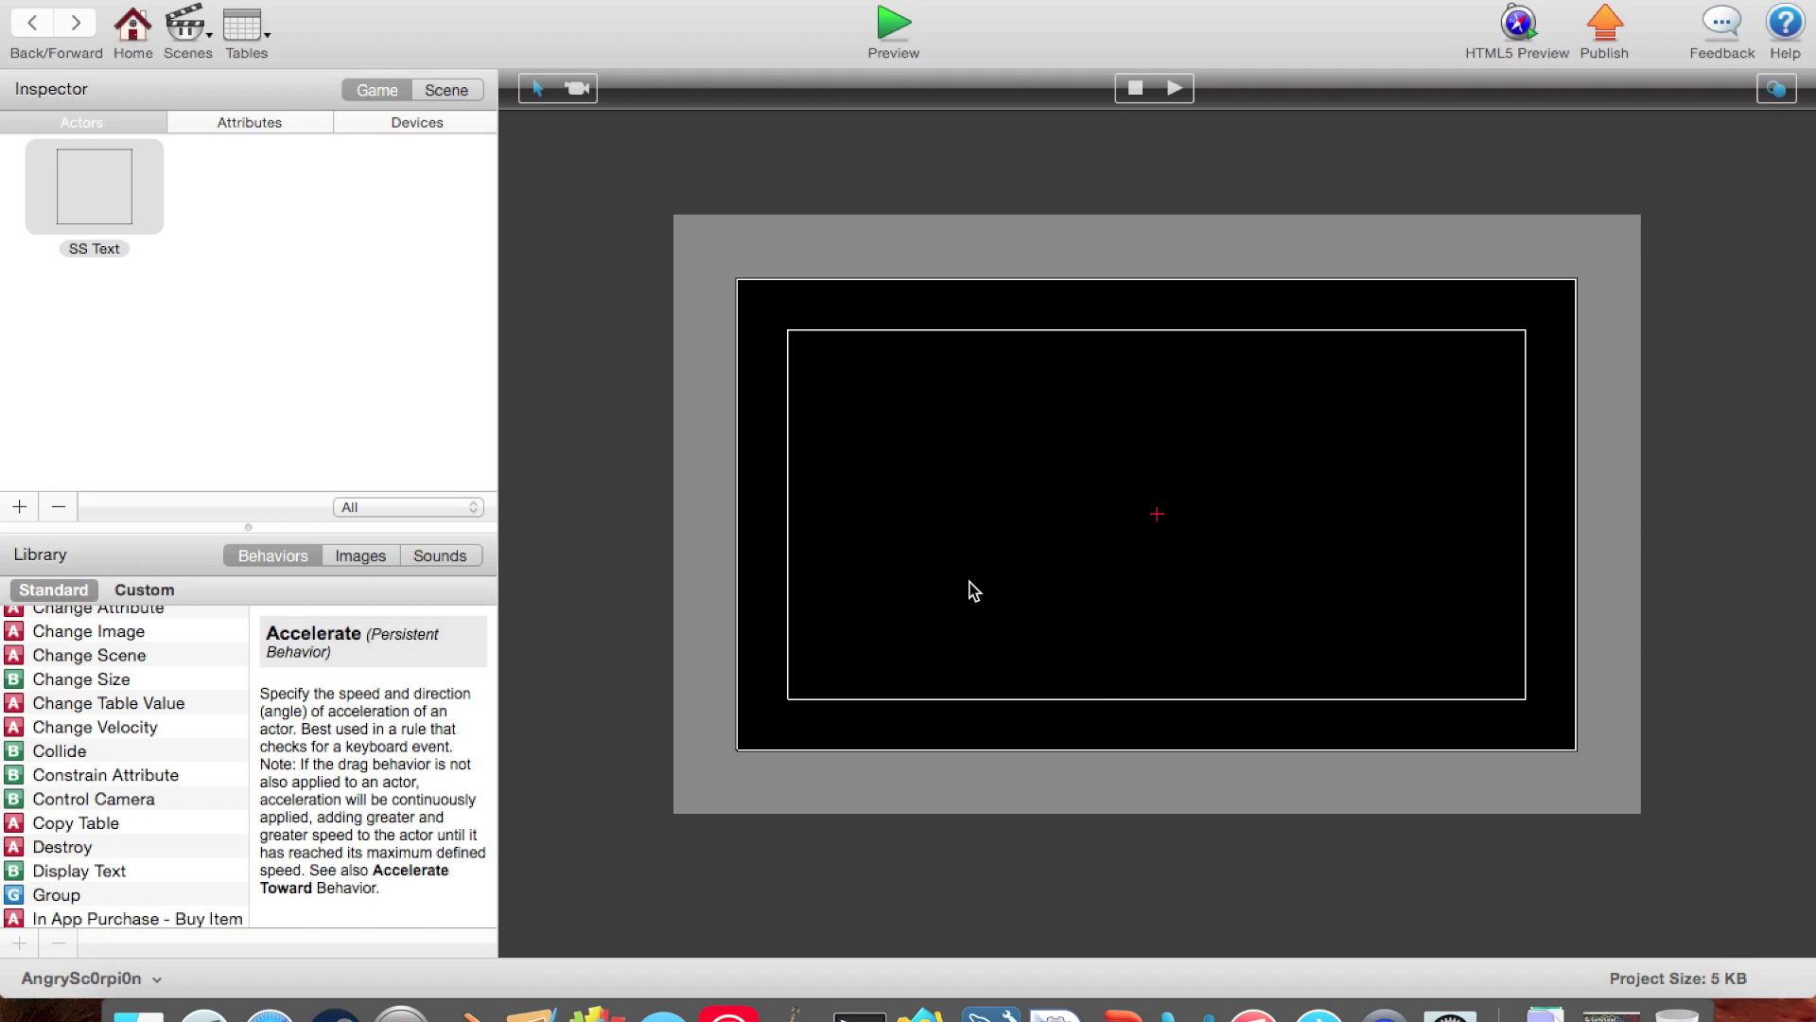
left_click(893, 26)
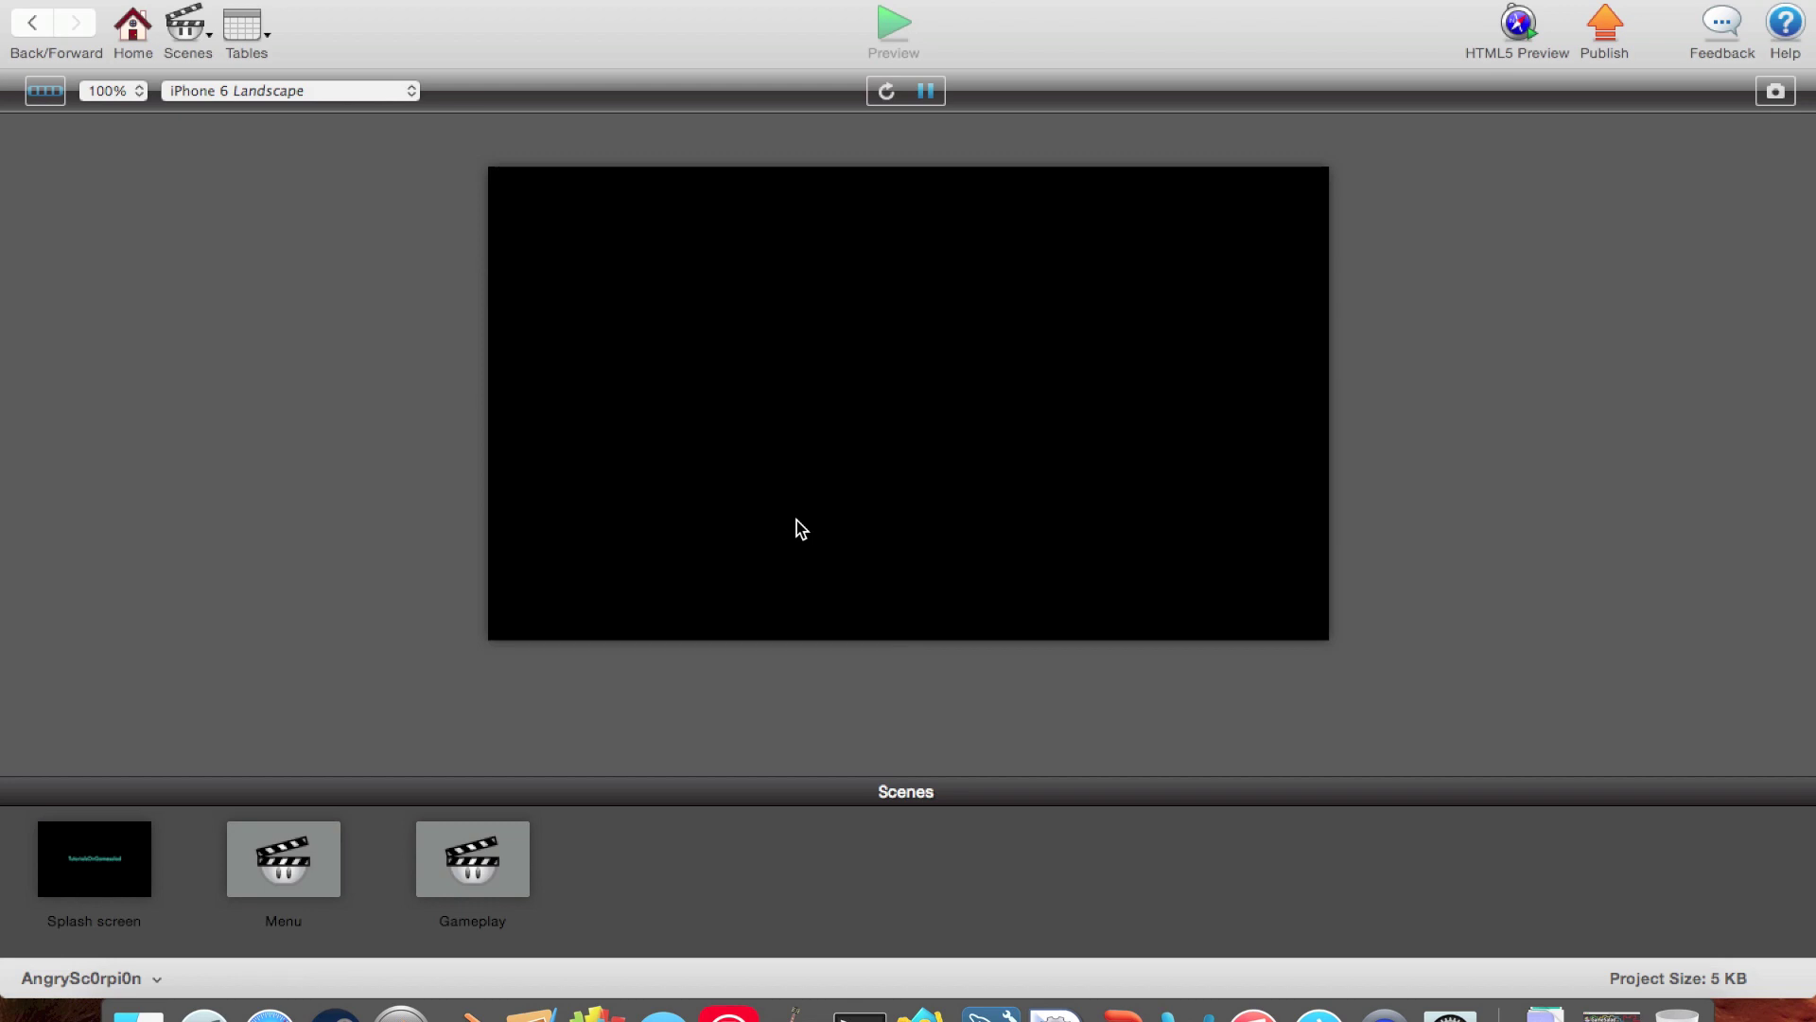
left_click(38, 26)
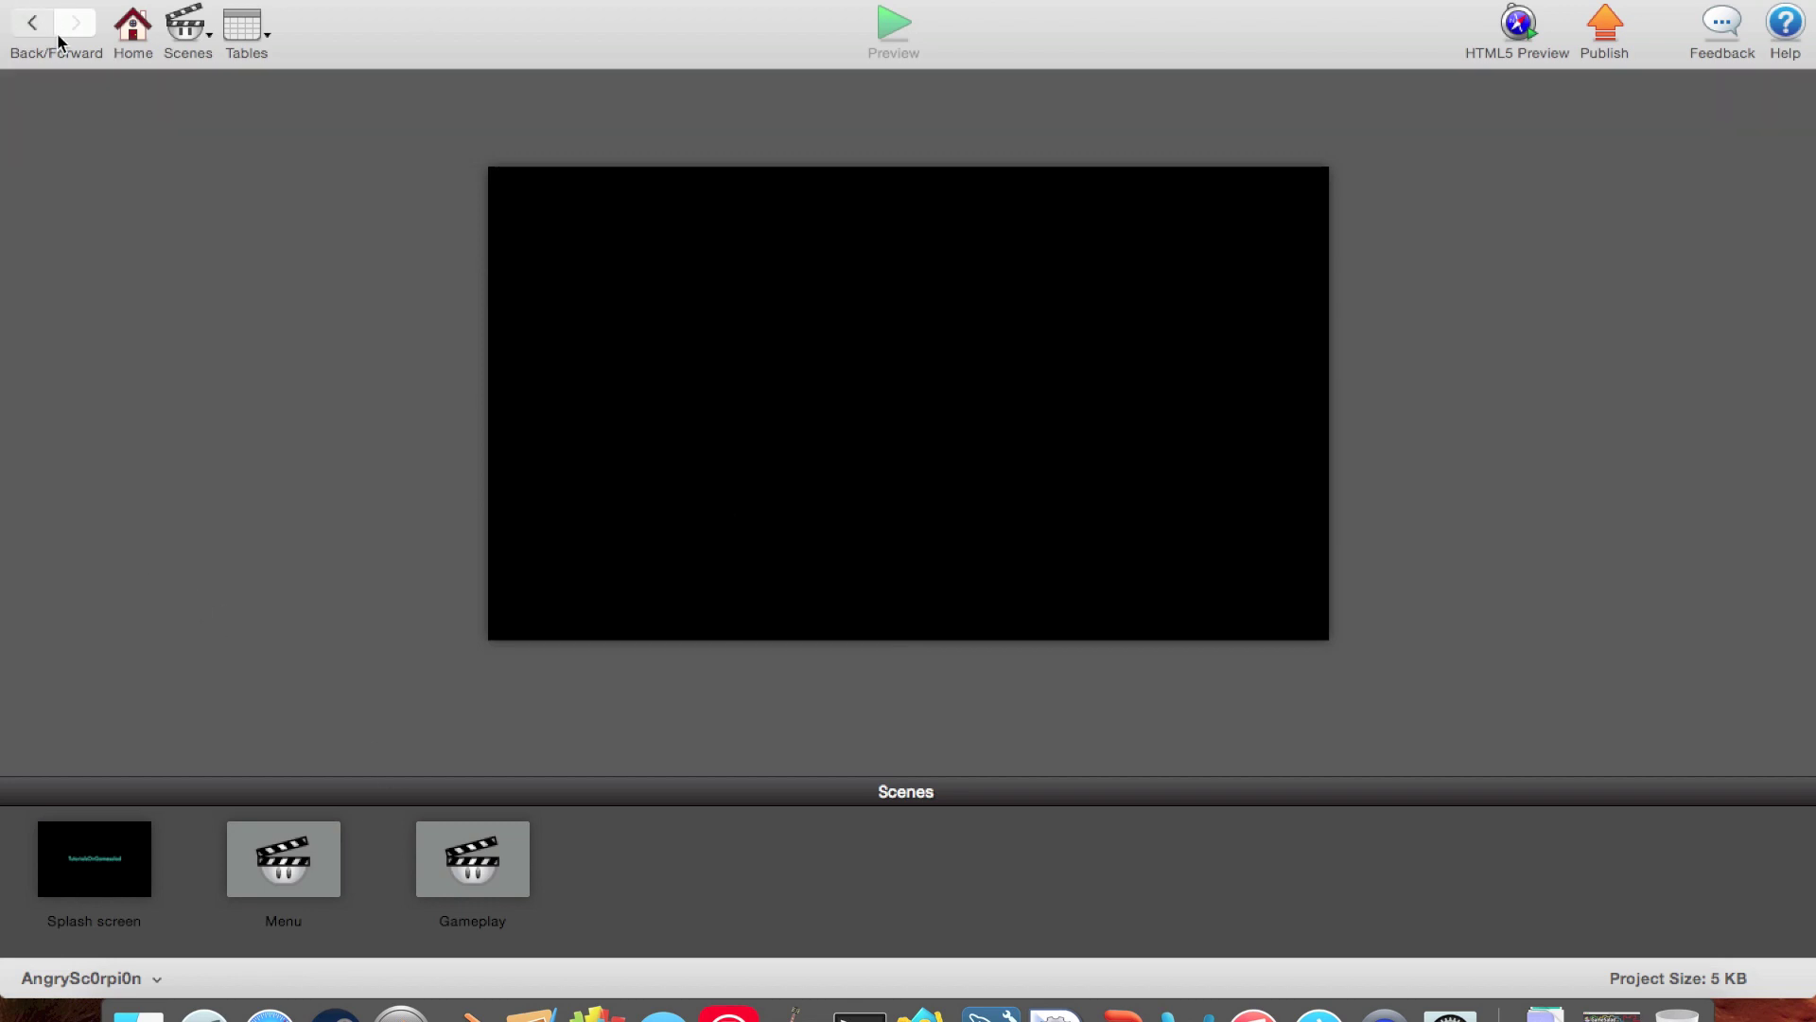
left_click(188, 27)
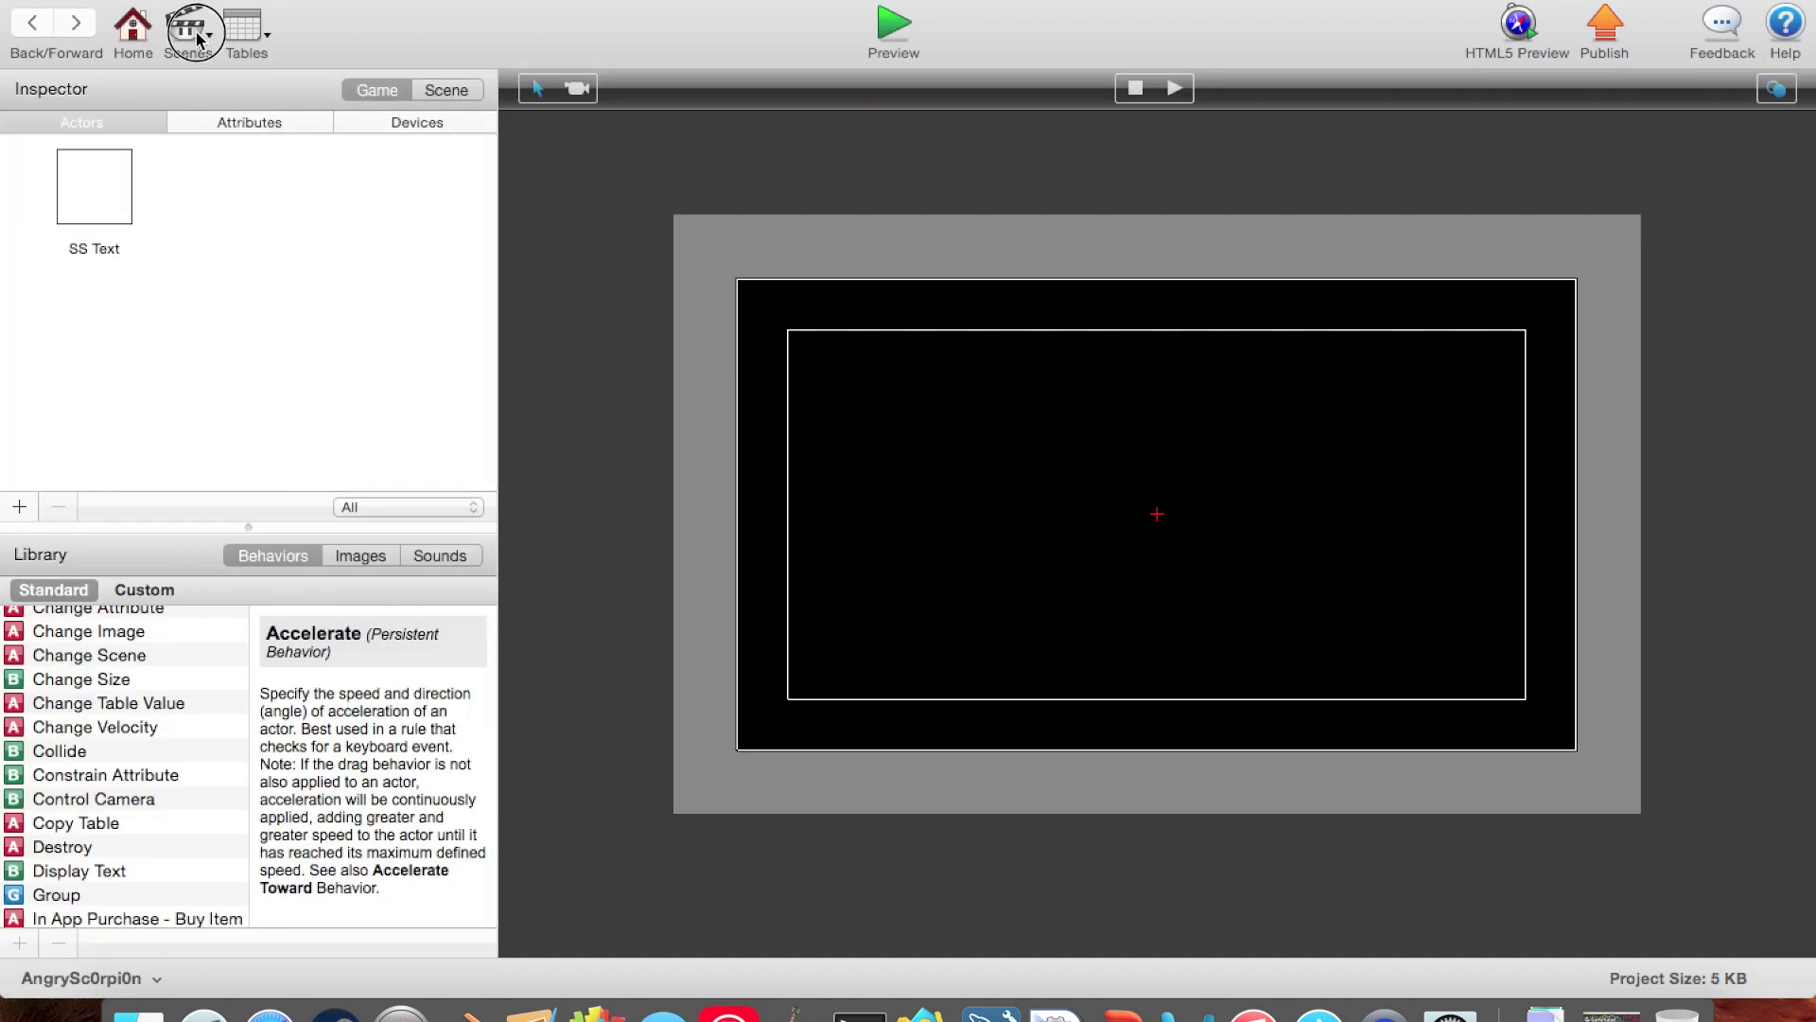
left_click(254, 131)
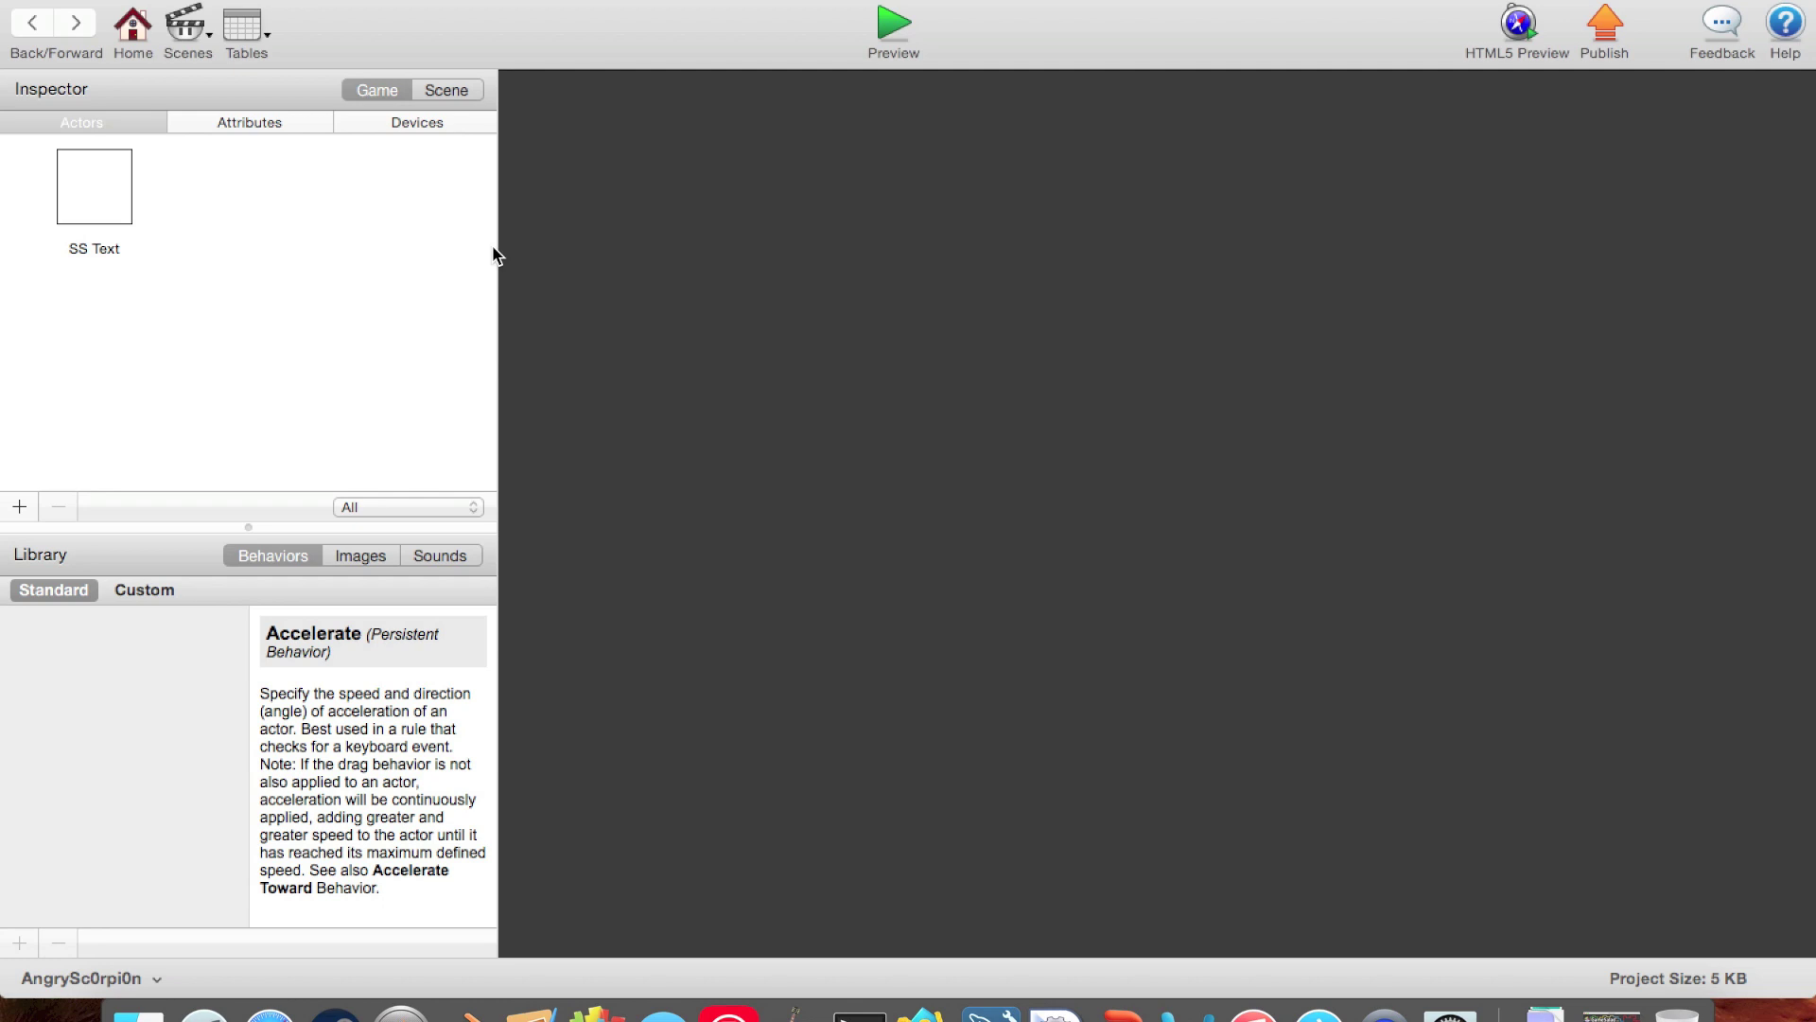
Step: Create a new actor and name it 'Menu Text', correcting the 'Menu Tetx' typo
mouse_move(518, 32)
left_mouse_down()
mouse_move(579, 121)
mouse_move(554, 32)
mouse_move(527, 32)
left_mouse_up()
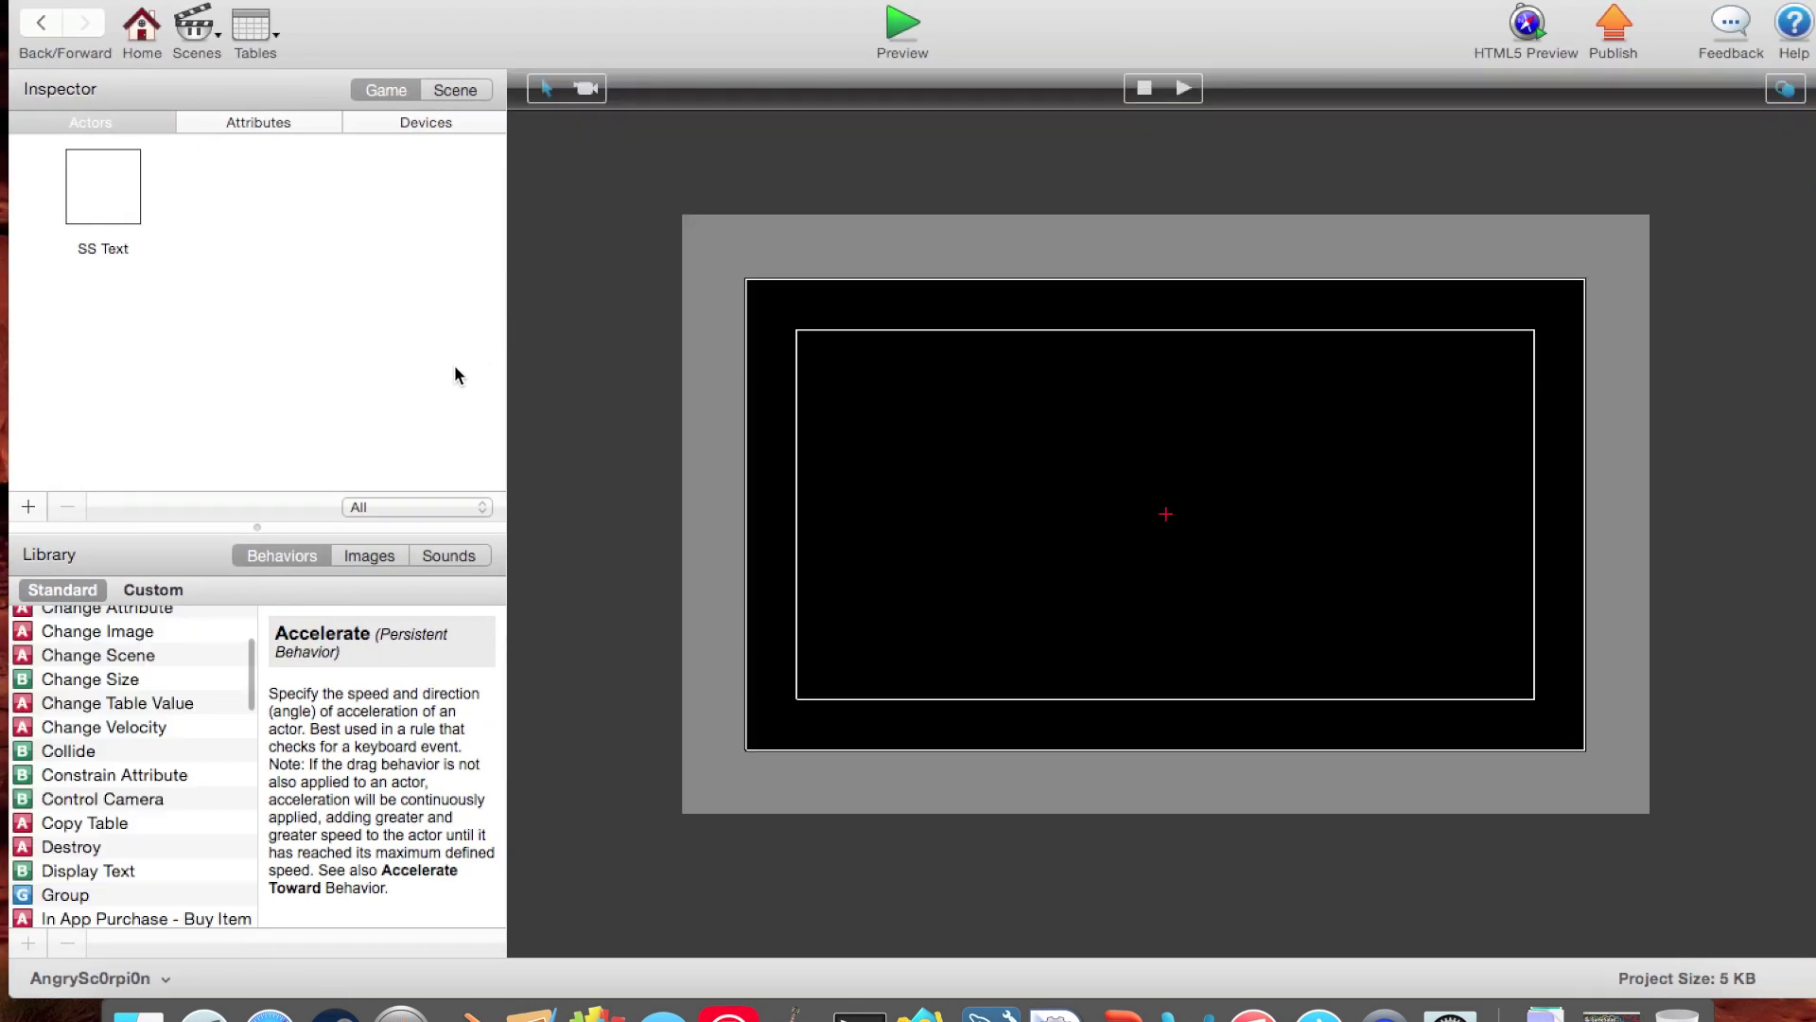
left_click(36, 508)
left_click(289, 249)
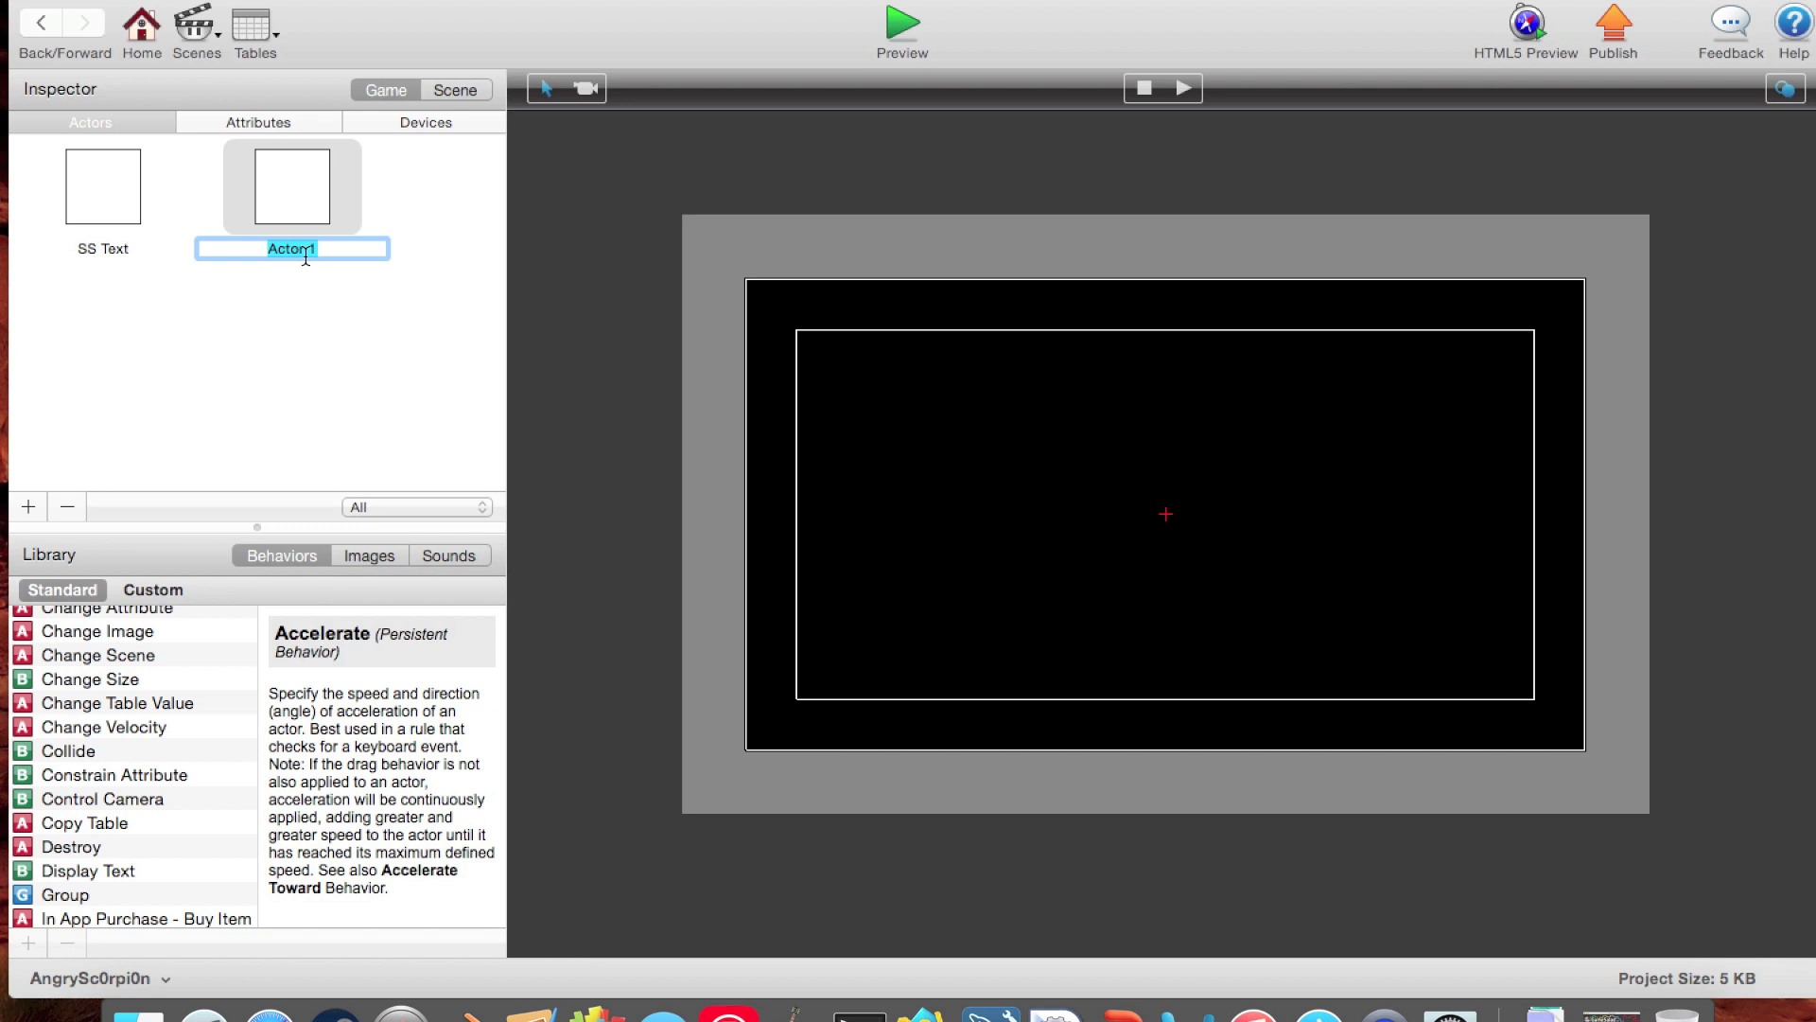
type("Menu Tetx")
key("Return")
type("Menu Text")
key("Return")
Step: Set the Menu Text actor's colour opacity to 0%
double_click(293, 201)
left_click(239, 473)
left_click_drag(515, 740, 403, 738)
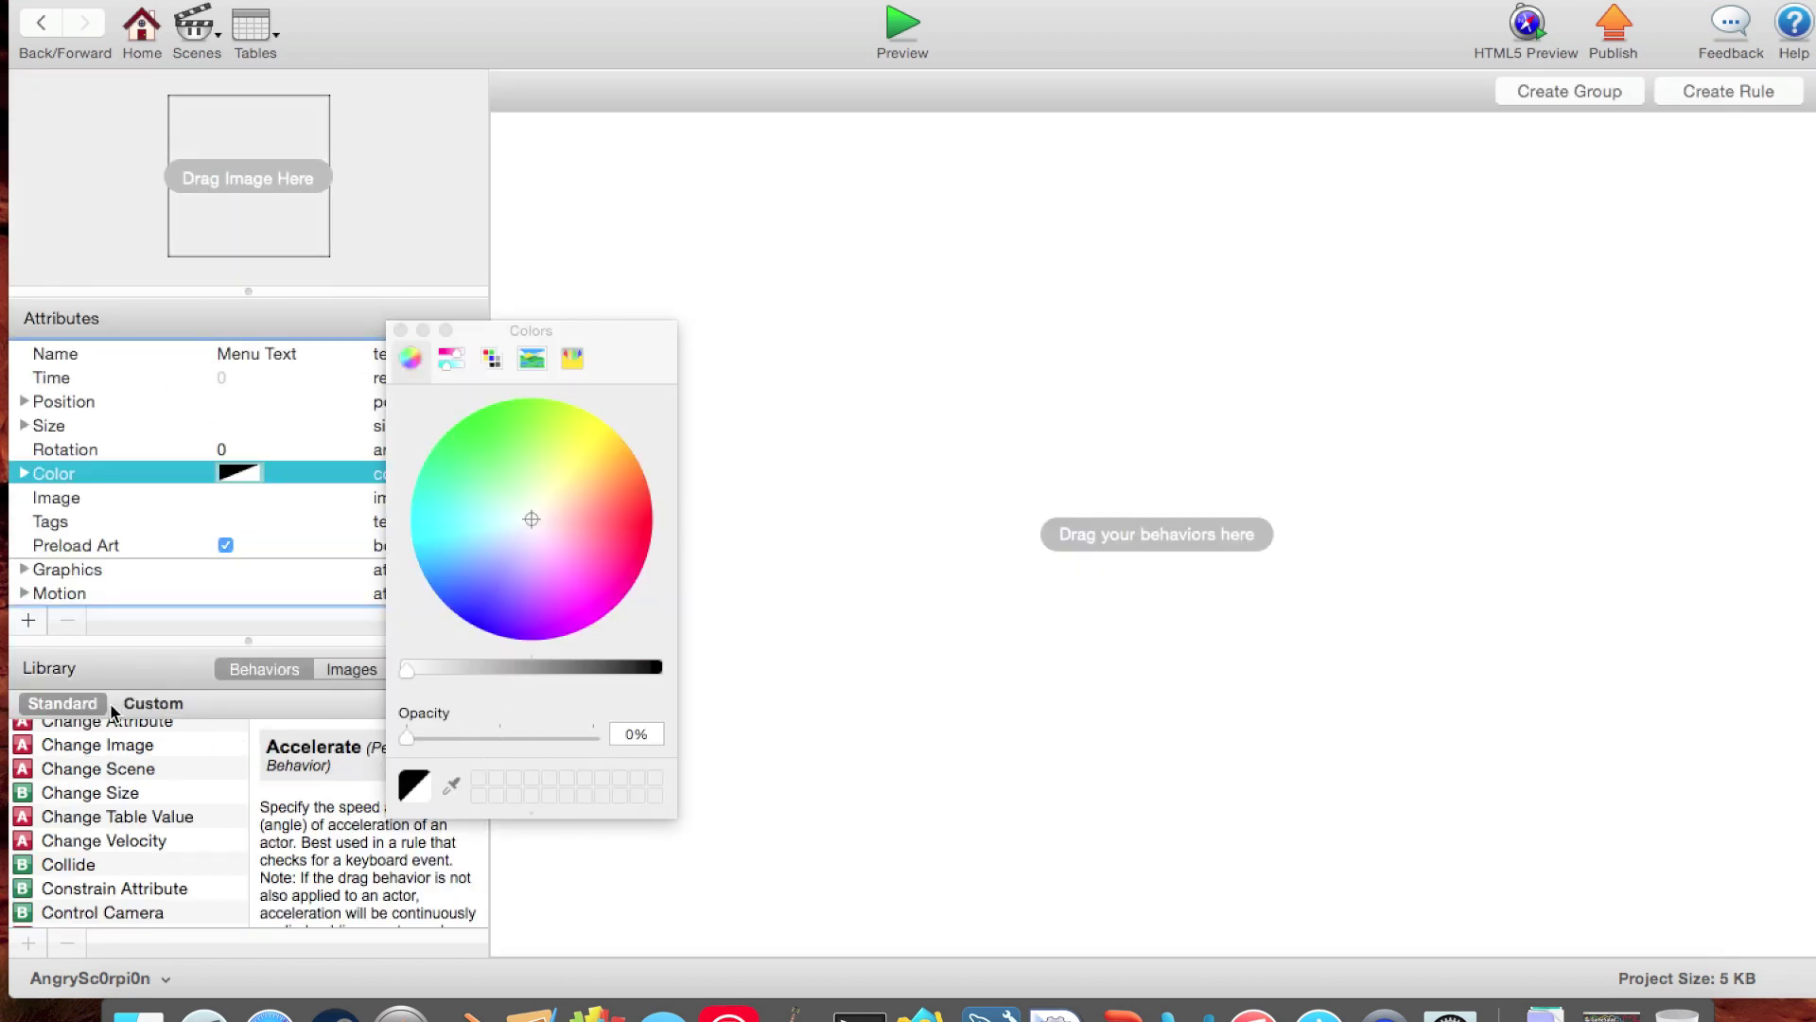
left_click(400, 330)
Step: Add a Display Text behavior to Menu Text reading 'Play'
scroll(117, 774, "up", 3)
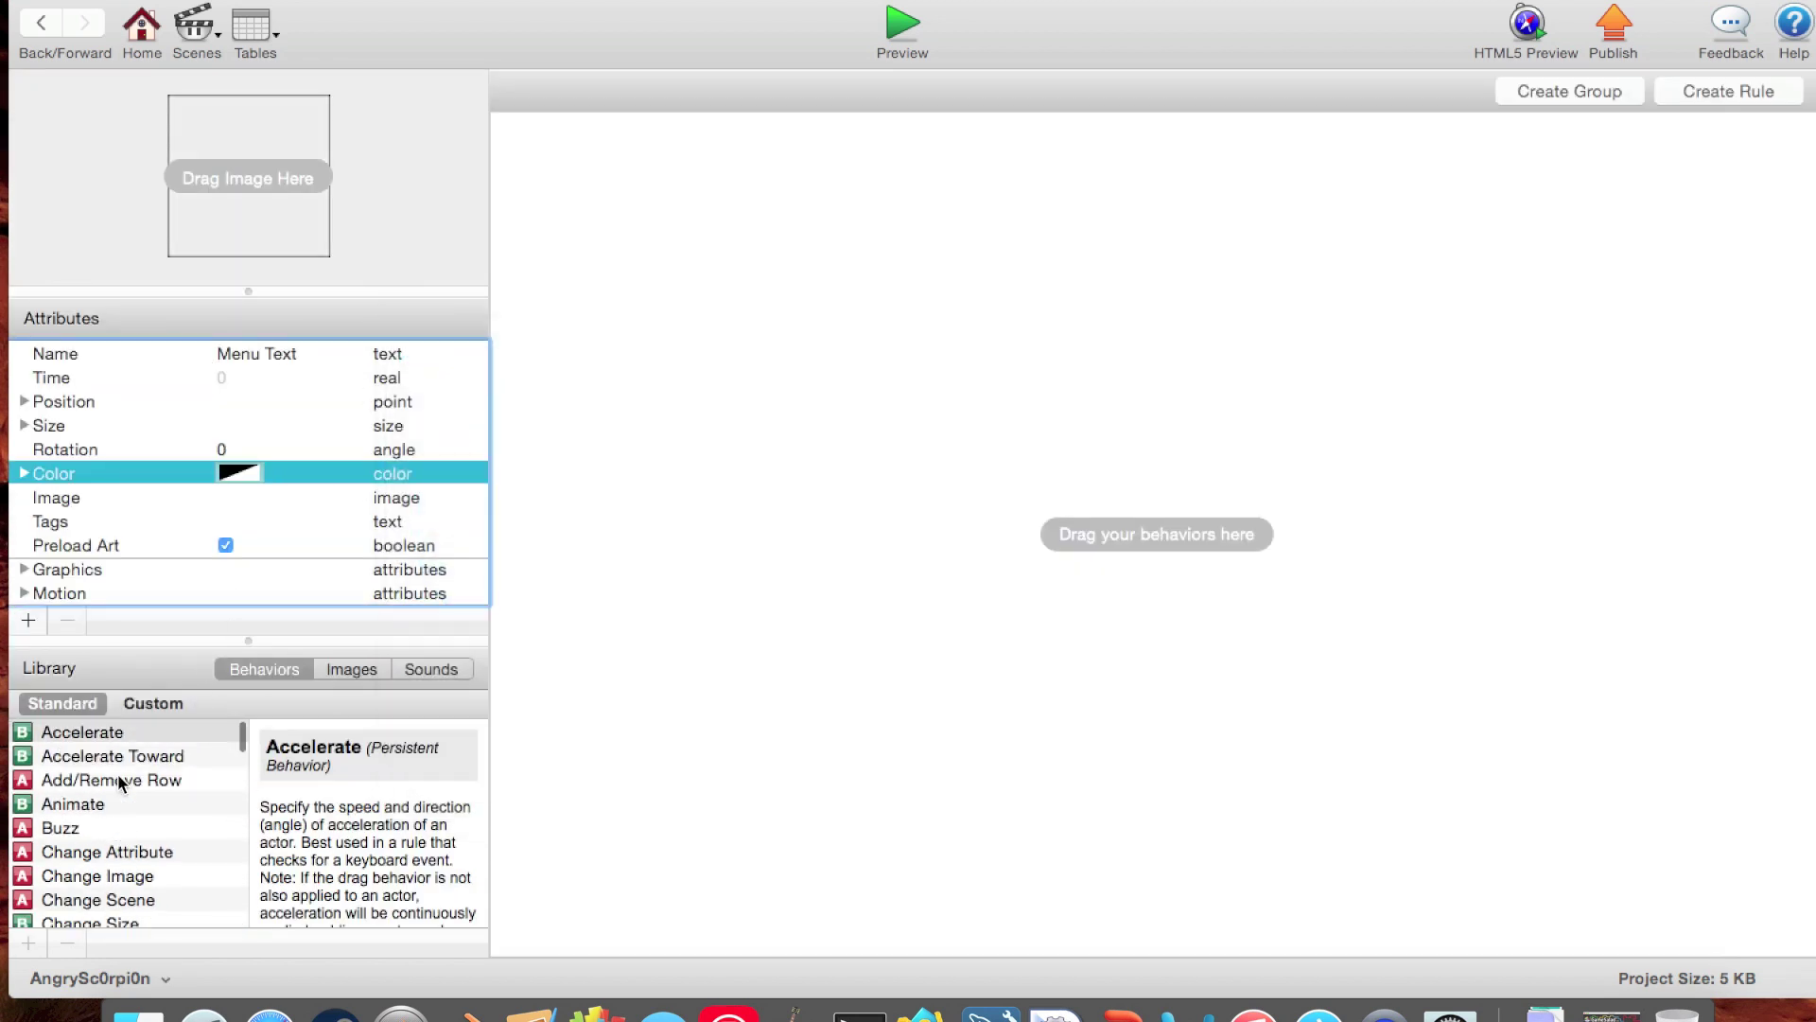
scroll(121, 782, "down", 7)
scroll(119, 781, "up", 2)
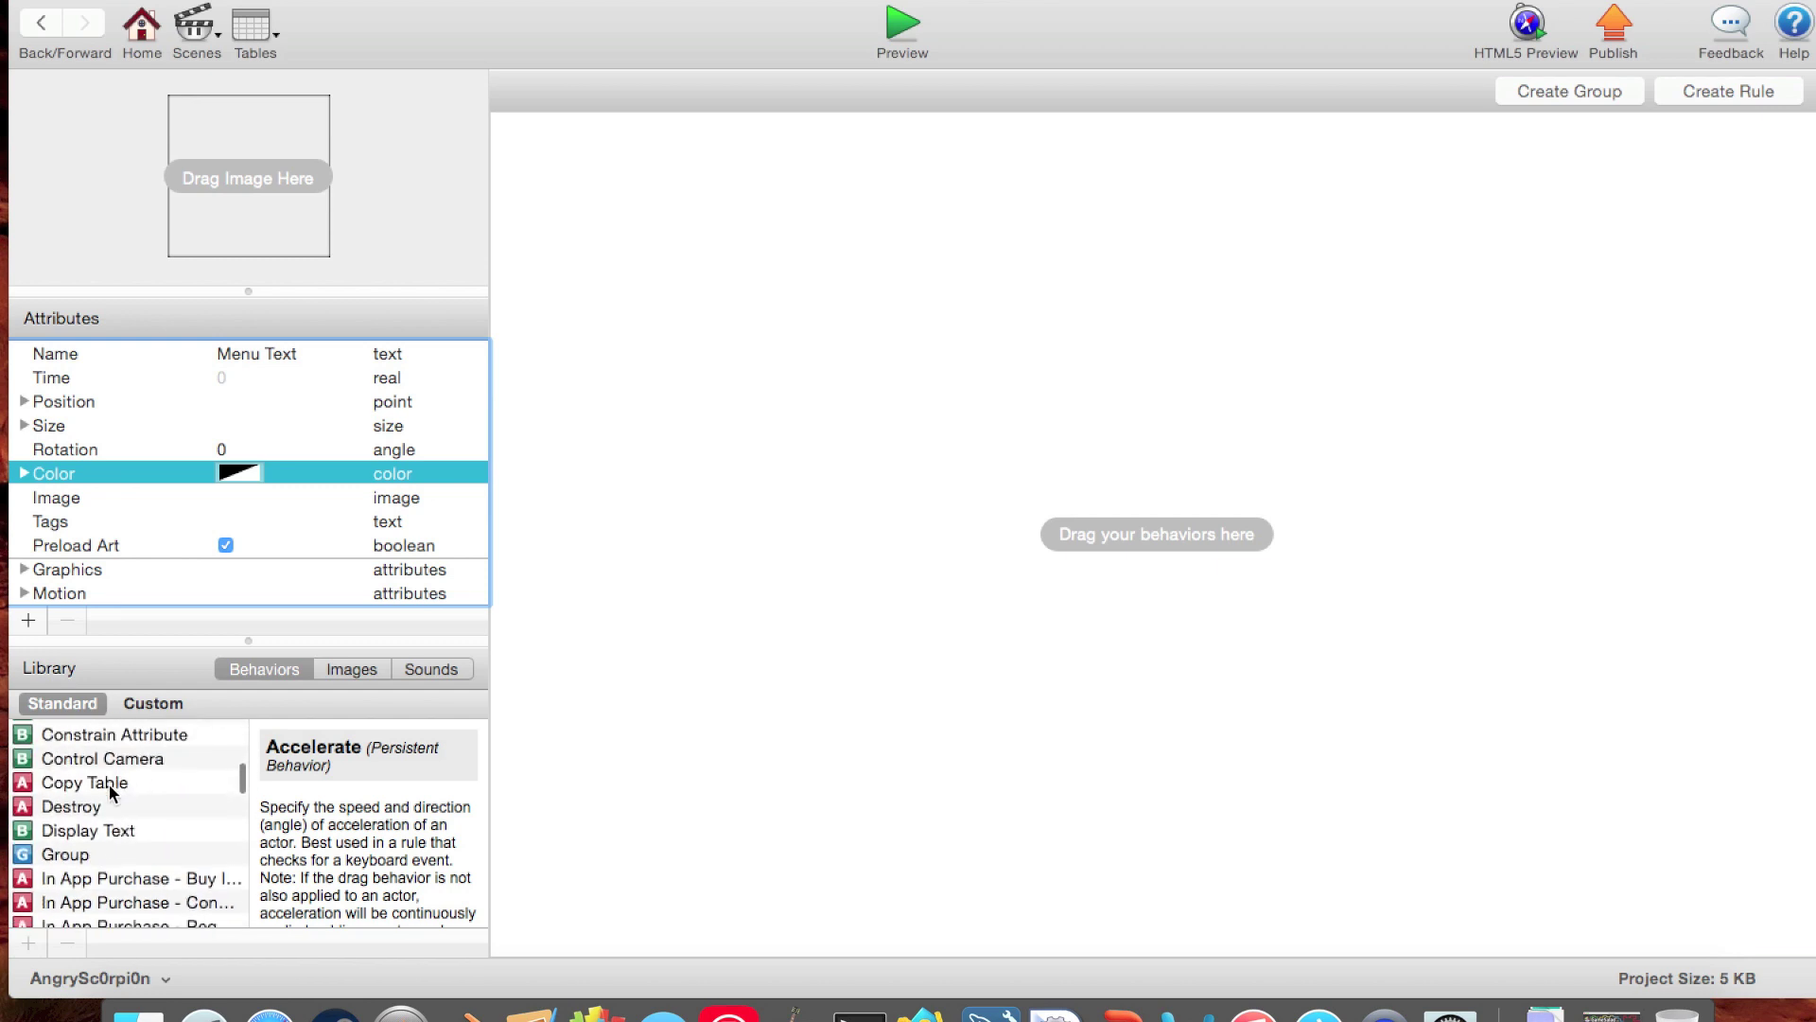
left_click_drag(110, 830, 723, 122)
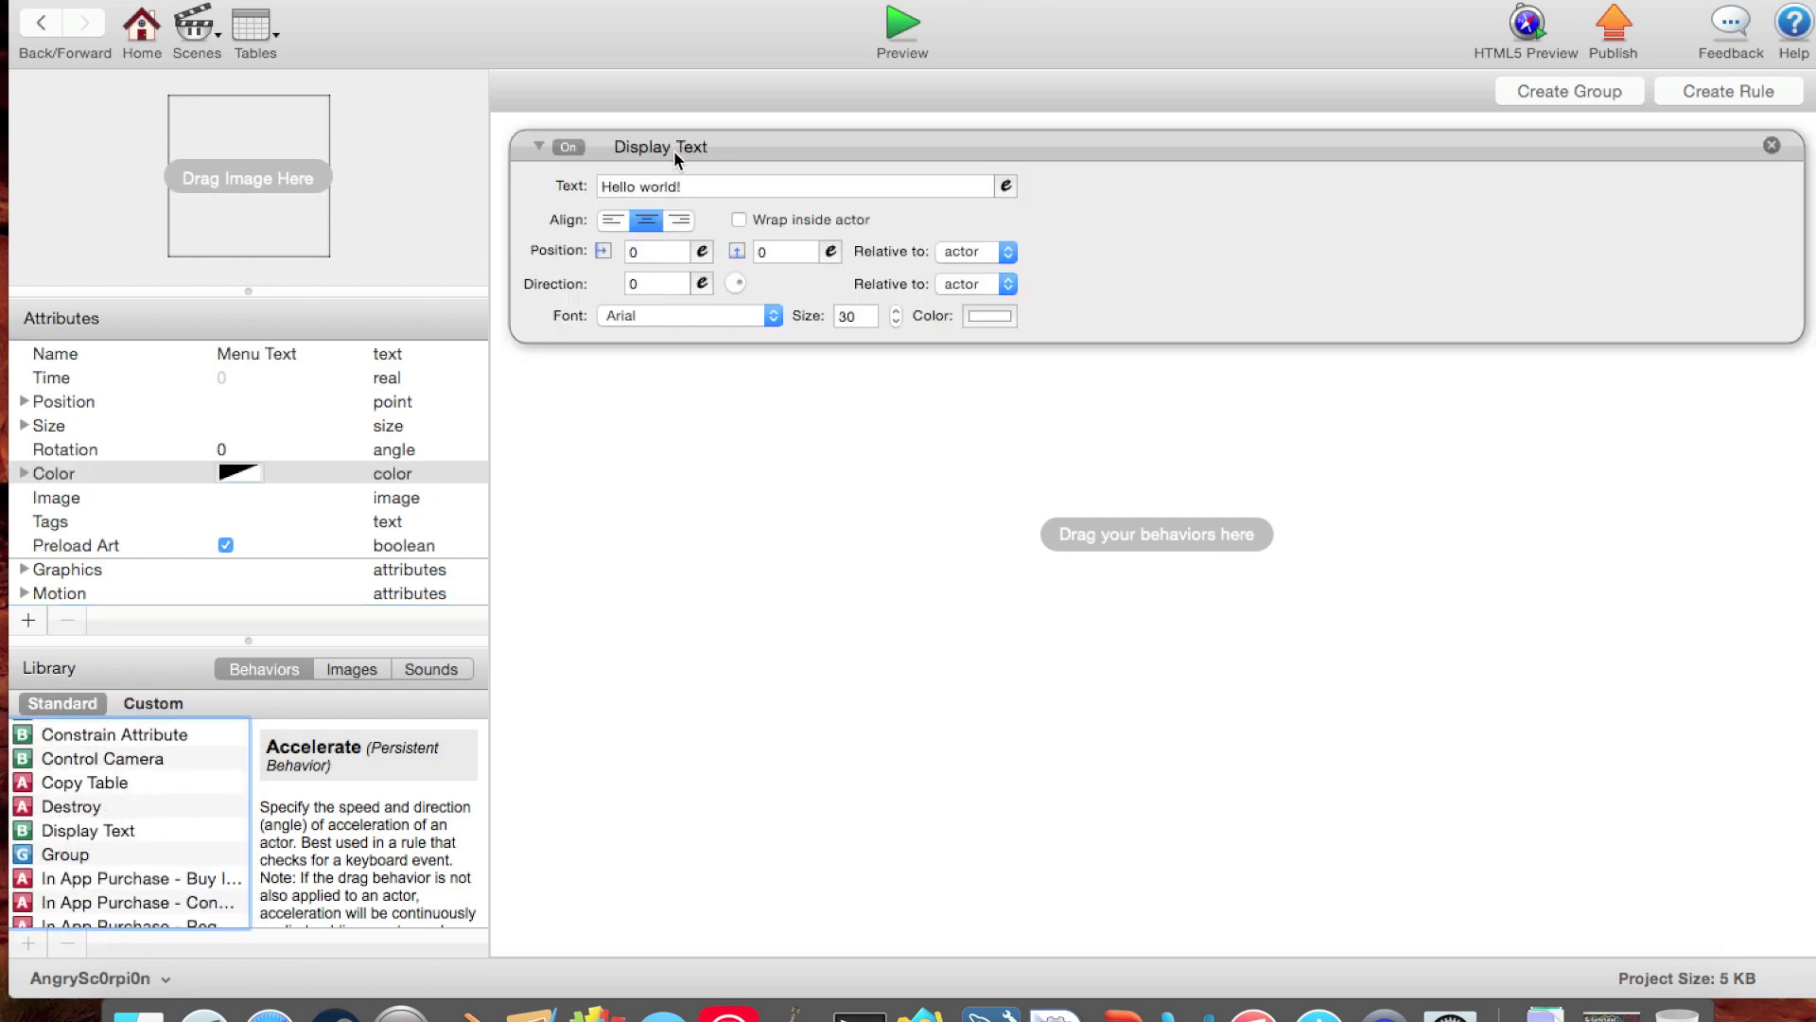
triple_click(652, 186)
type("Play")
Step: Set the Play text font to Futura and its colour to yellow
left_click(717, 317)
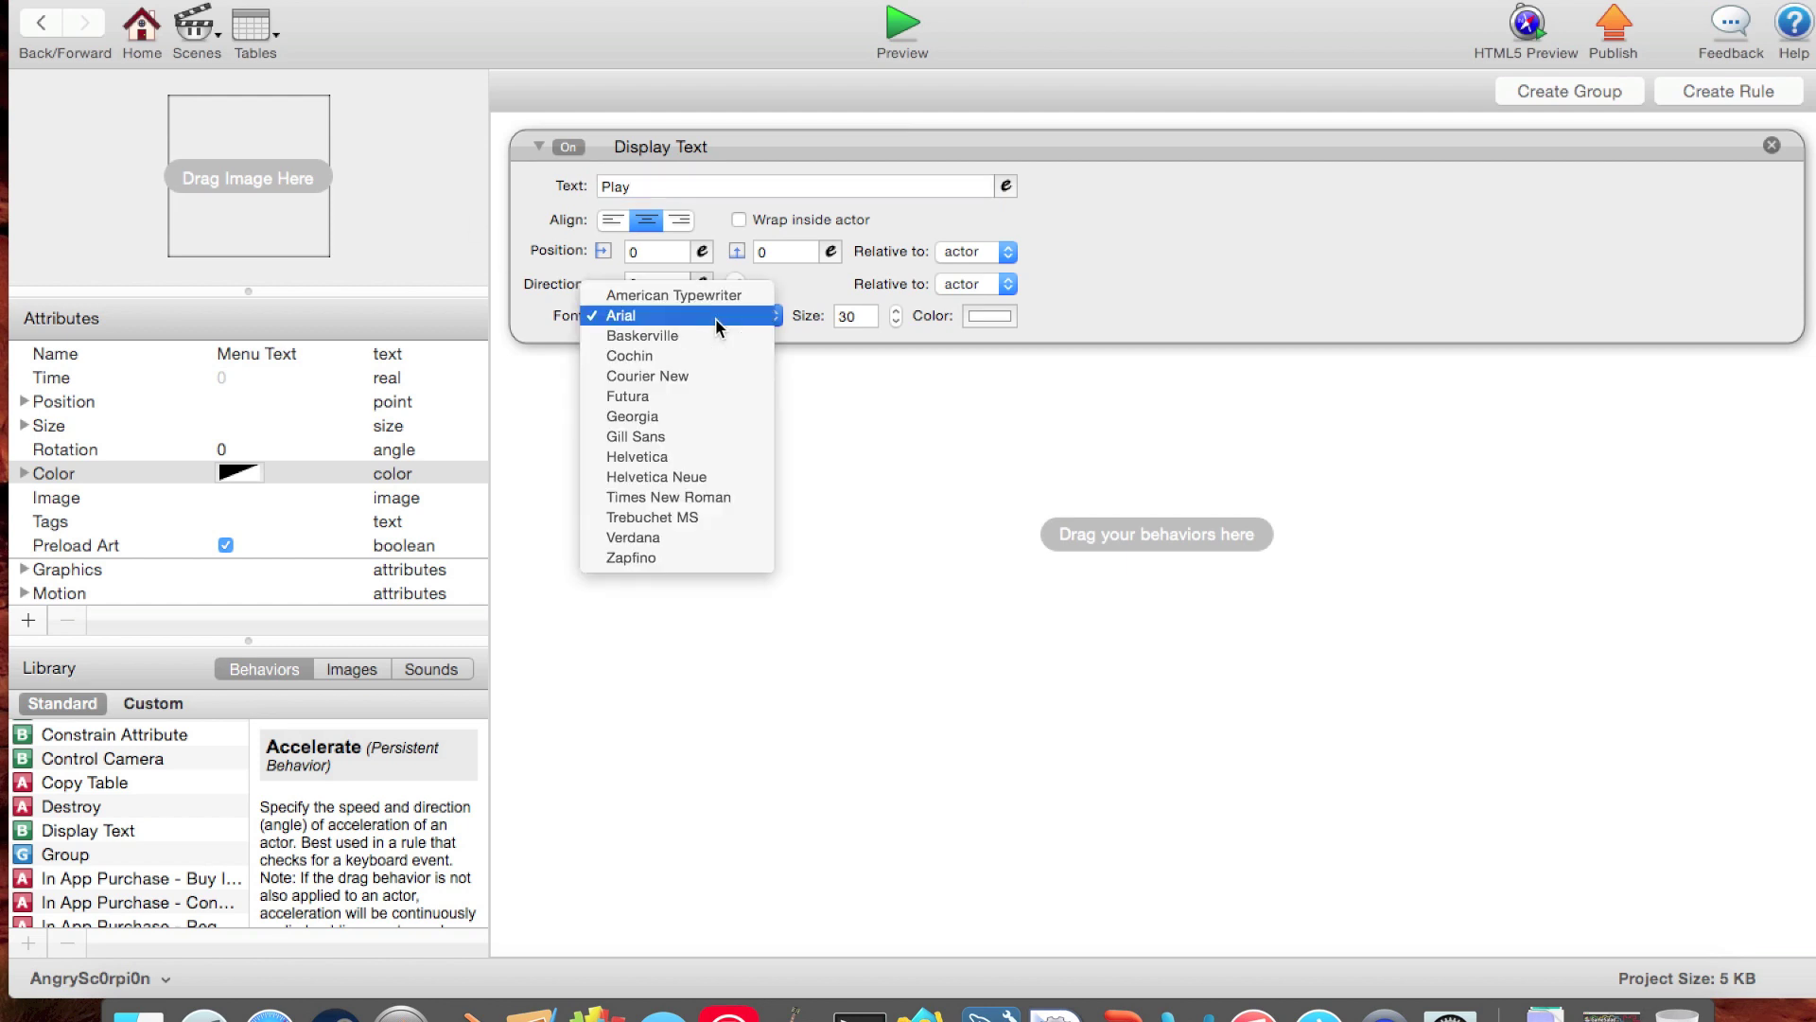
left_click(683, 415)
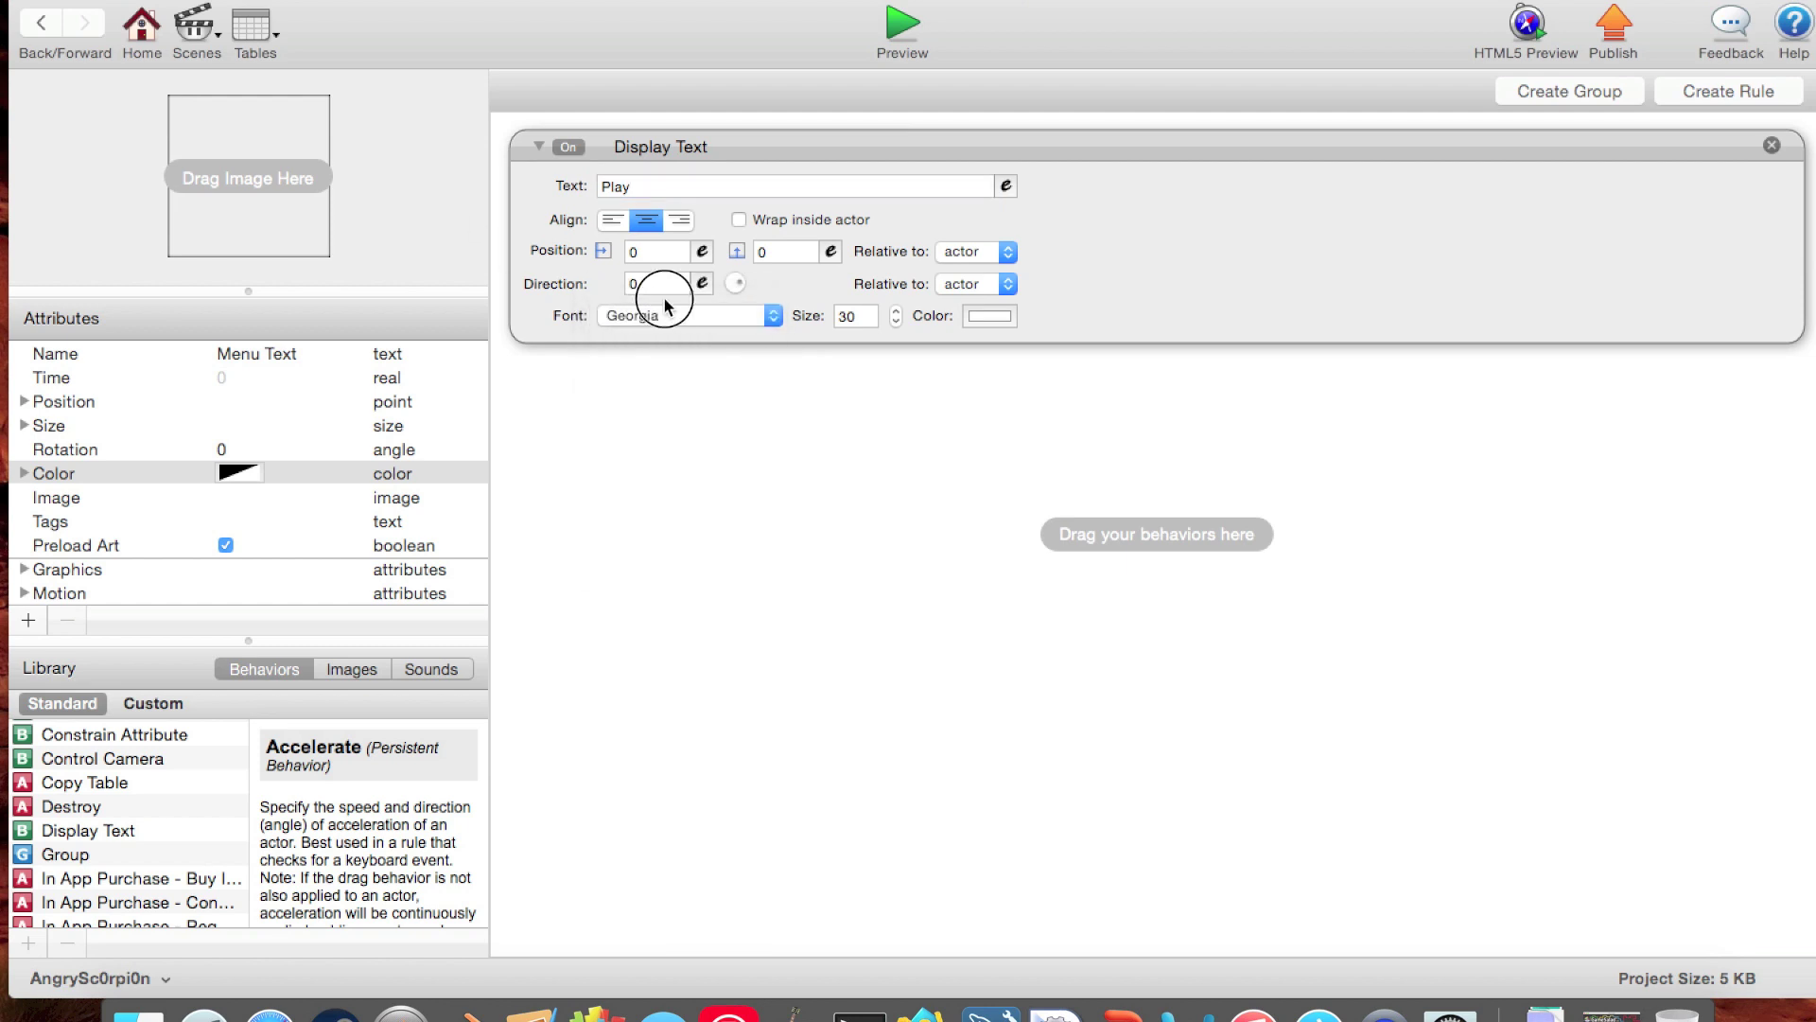
left_click(709, 315)
left_click(653, 296)
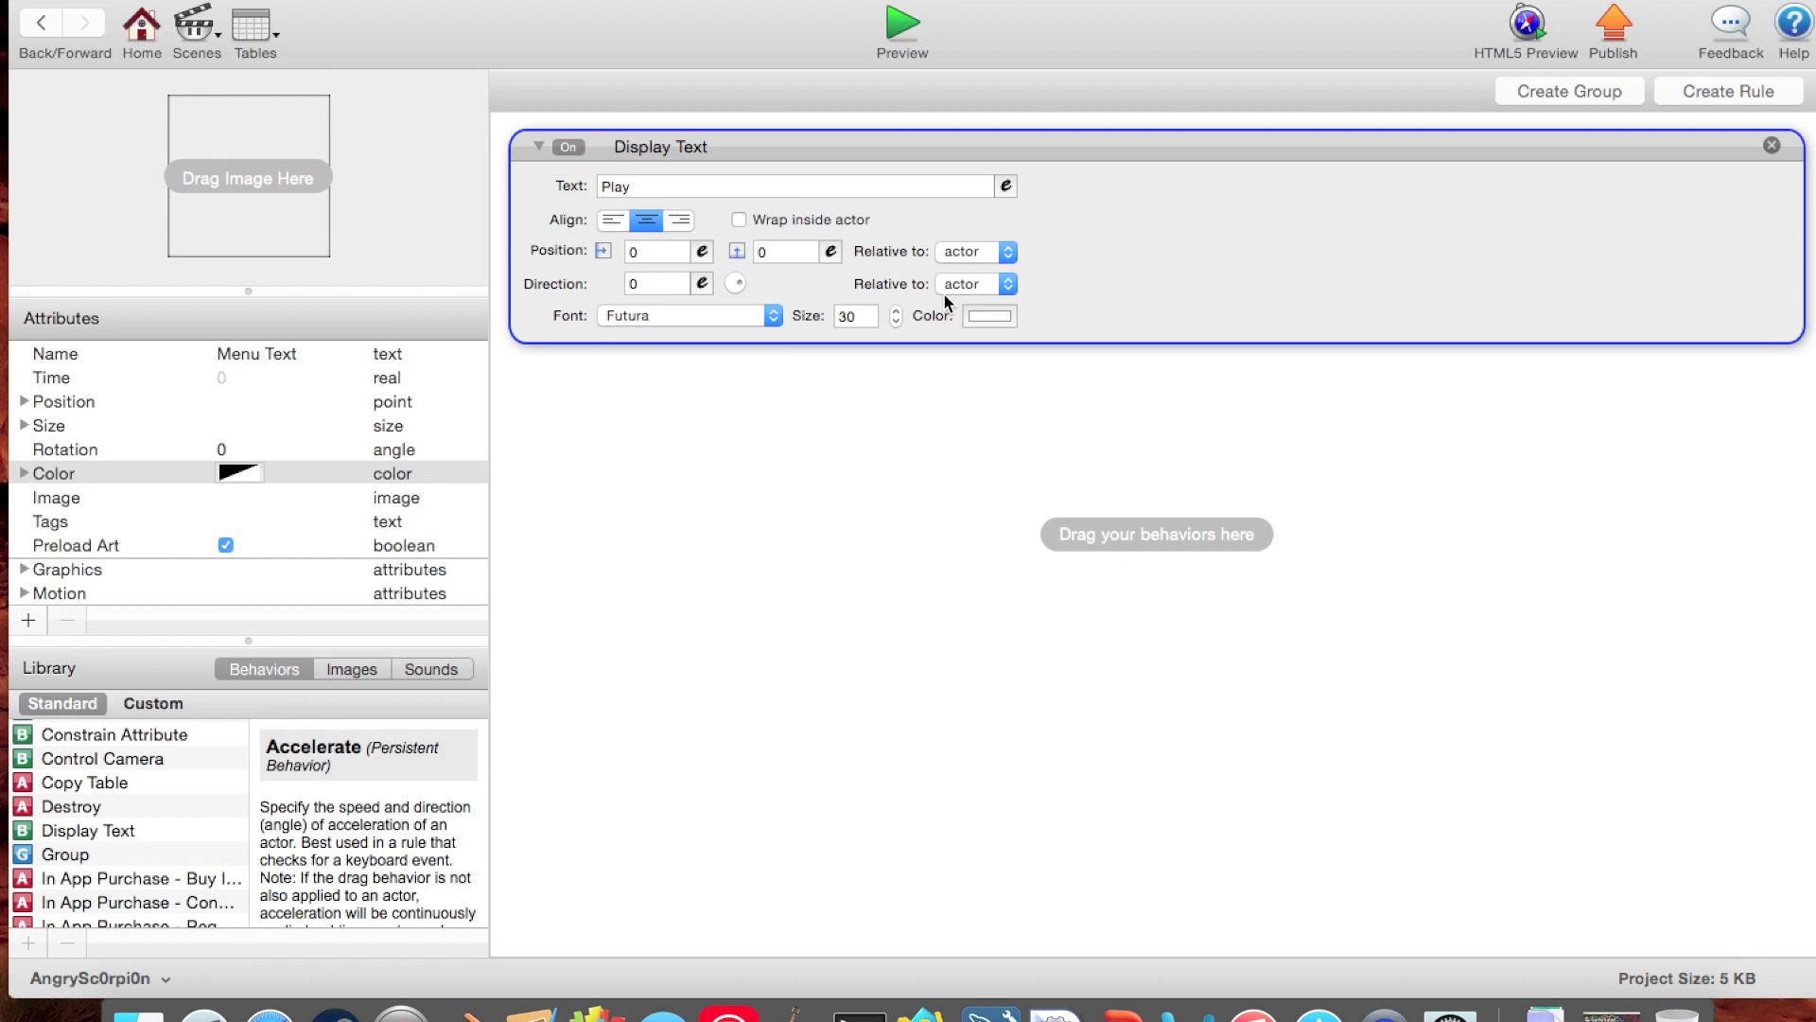
left_click(983, 316)
left_click_drag(580, 512, 608, 434)
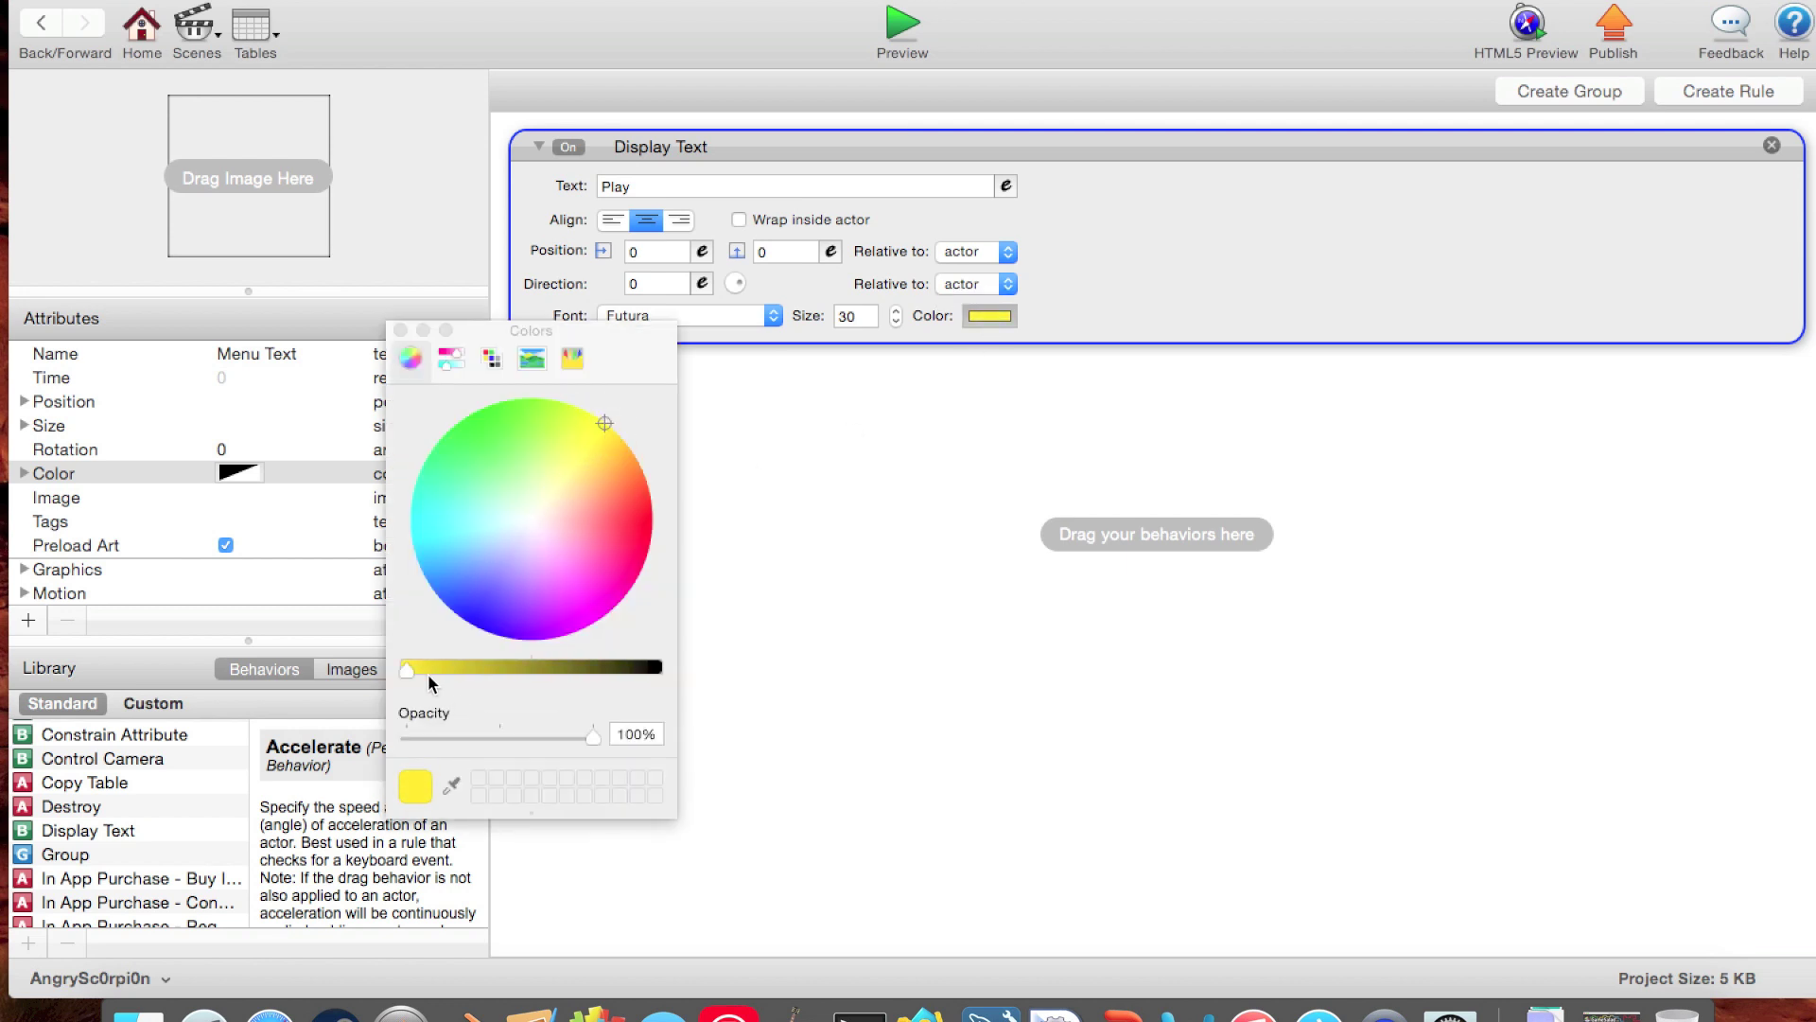
left_click_drag(409, 670, 425, 668)
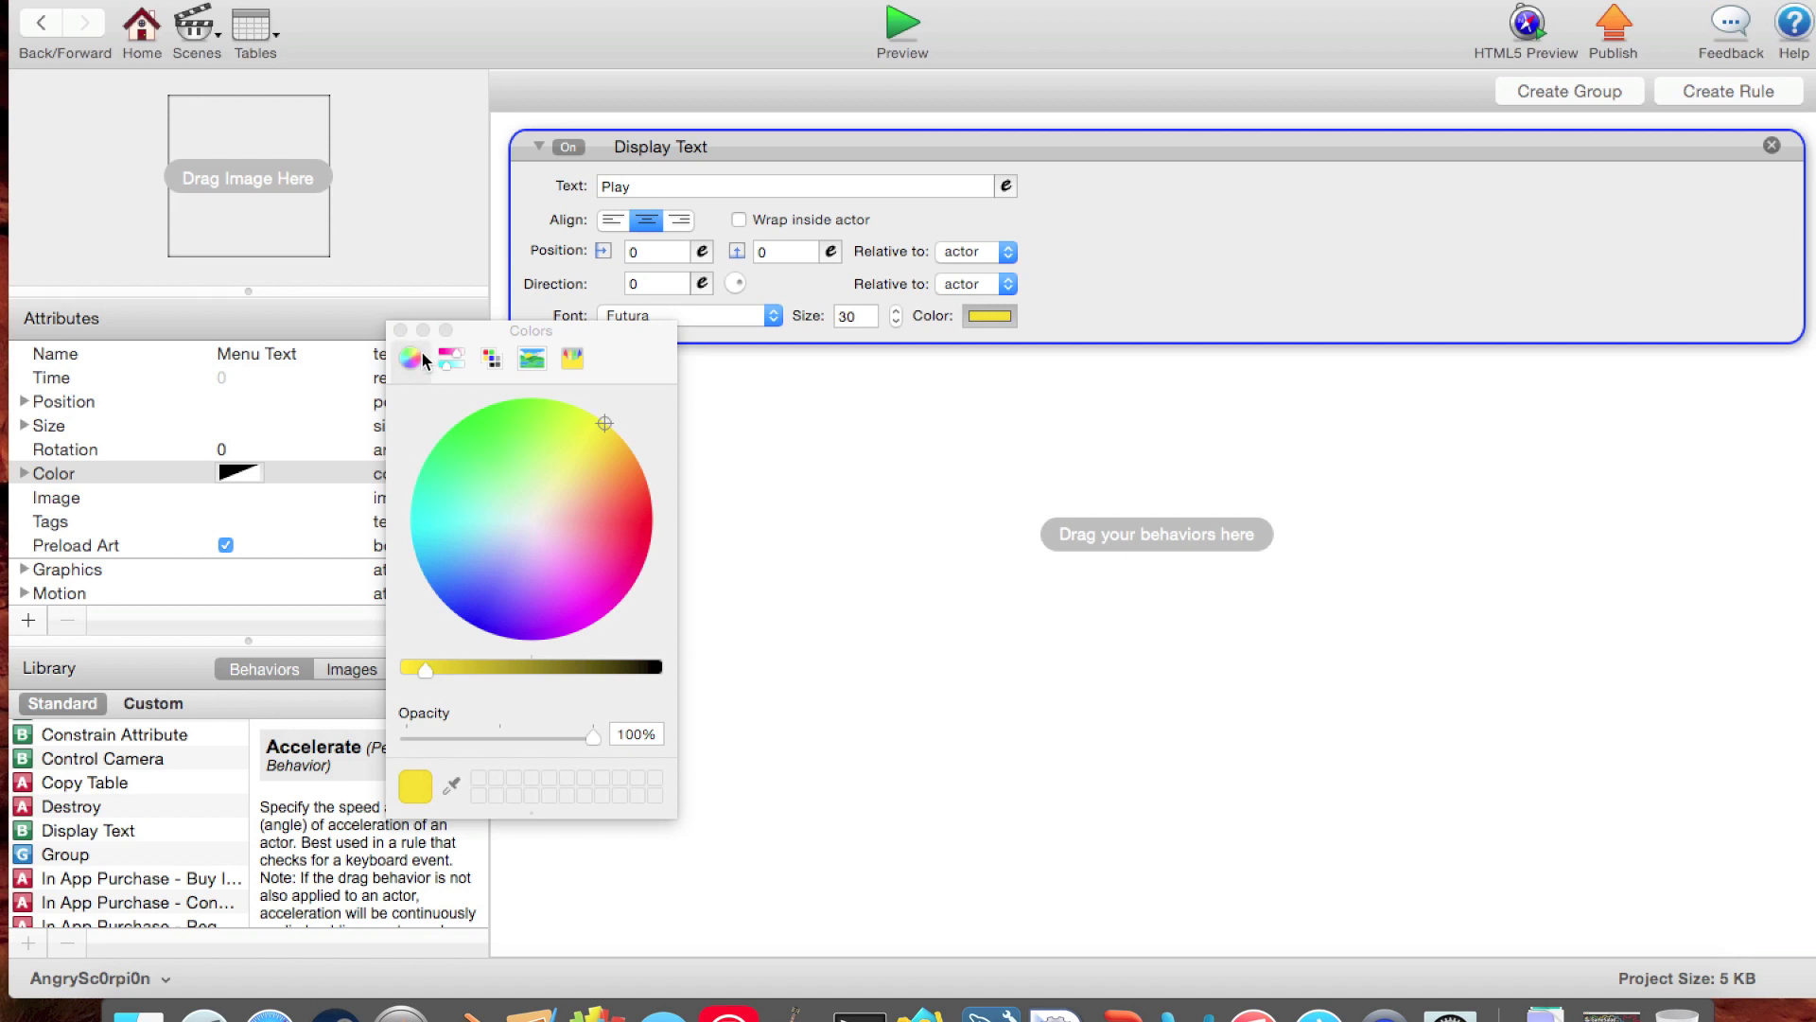
left_click(400, 331)
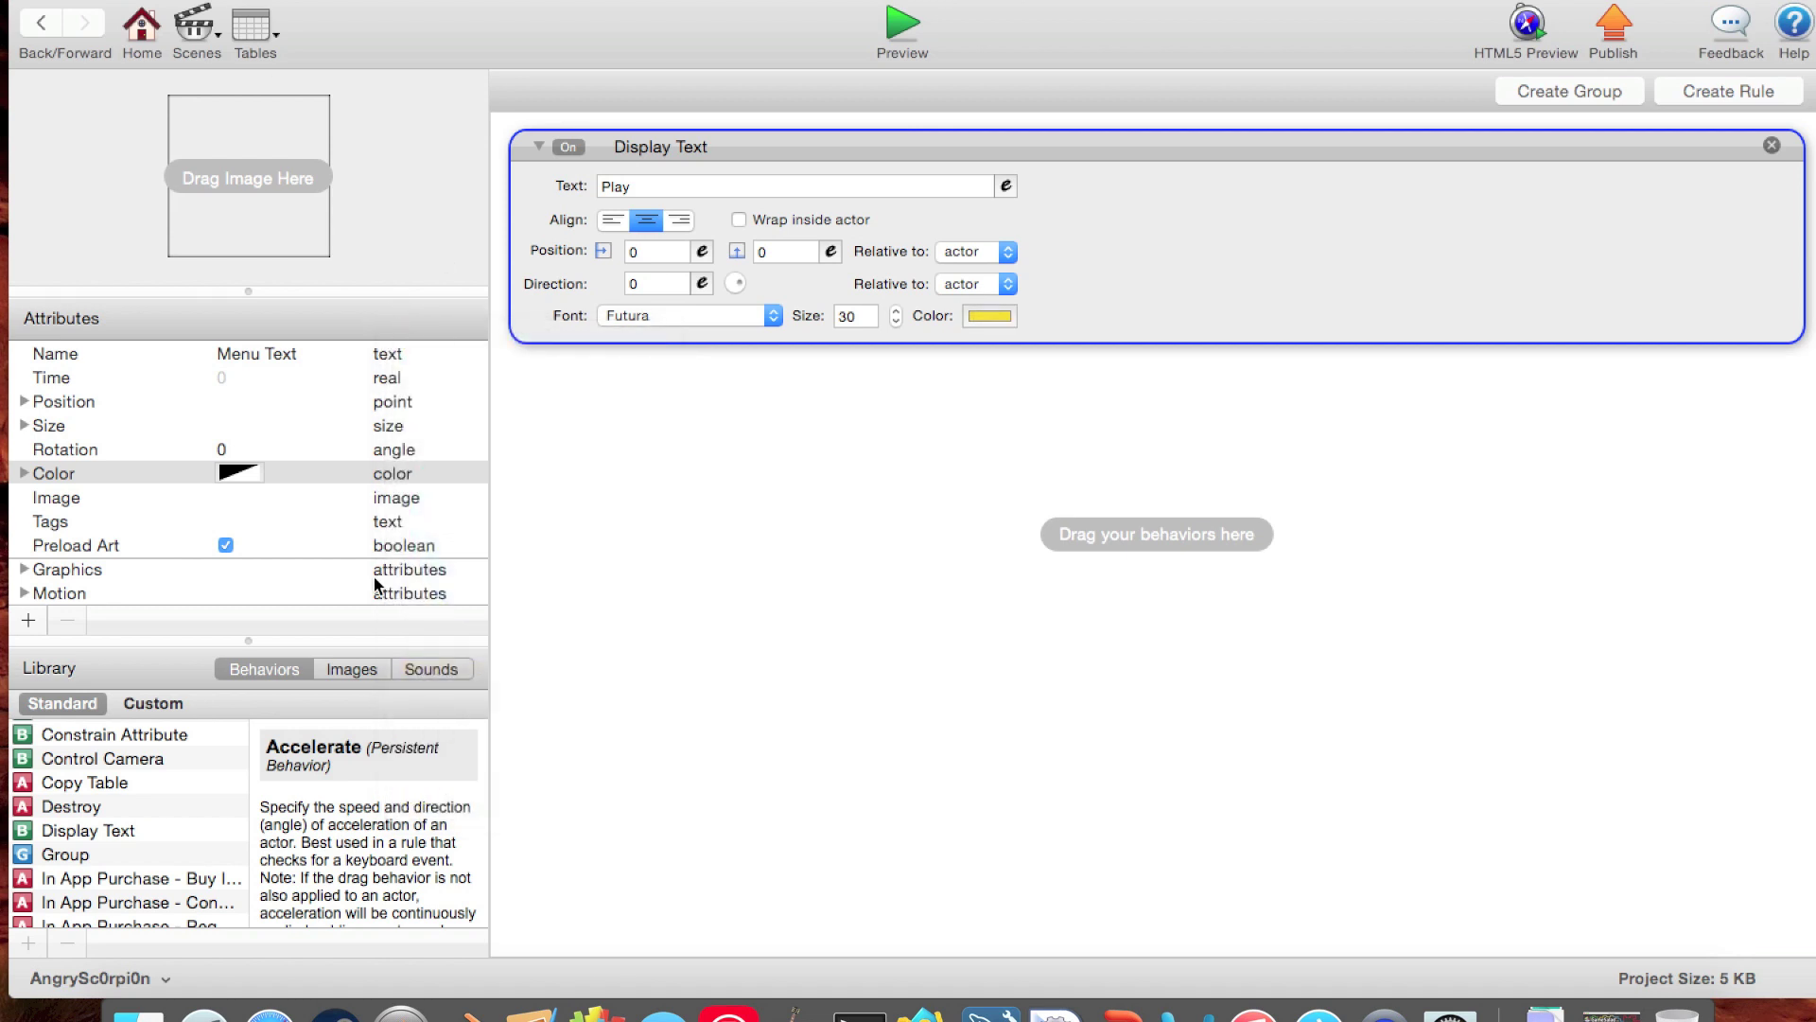
Step: Add a new rule to Menu Text, move Display Text out of it, and set its condition to touch pressed
left_click(1761, 85)
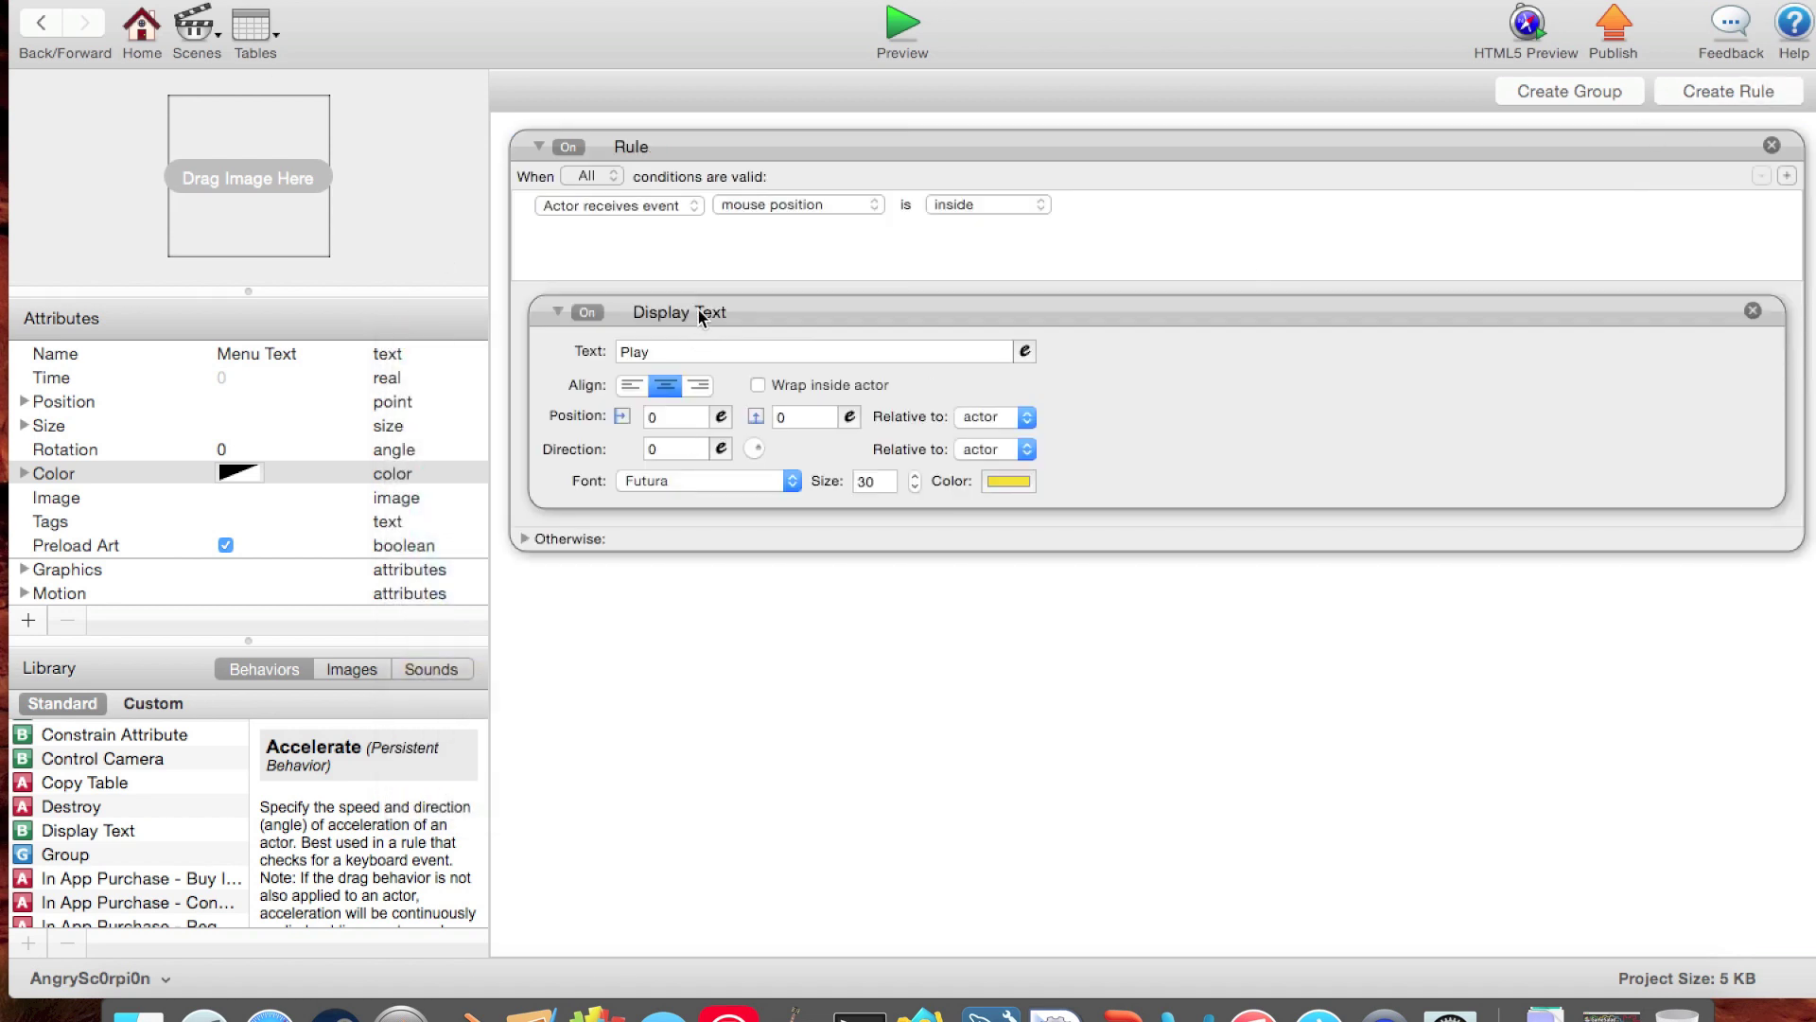
left_click_drag(712, 280, 722, 439)
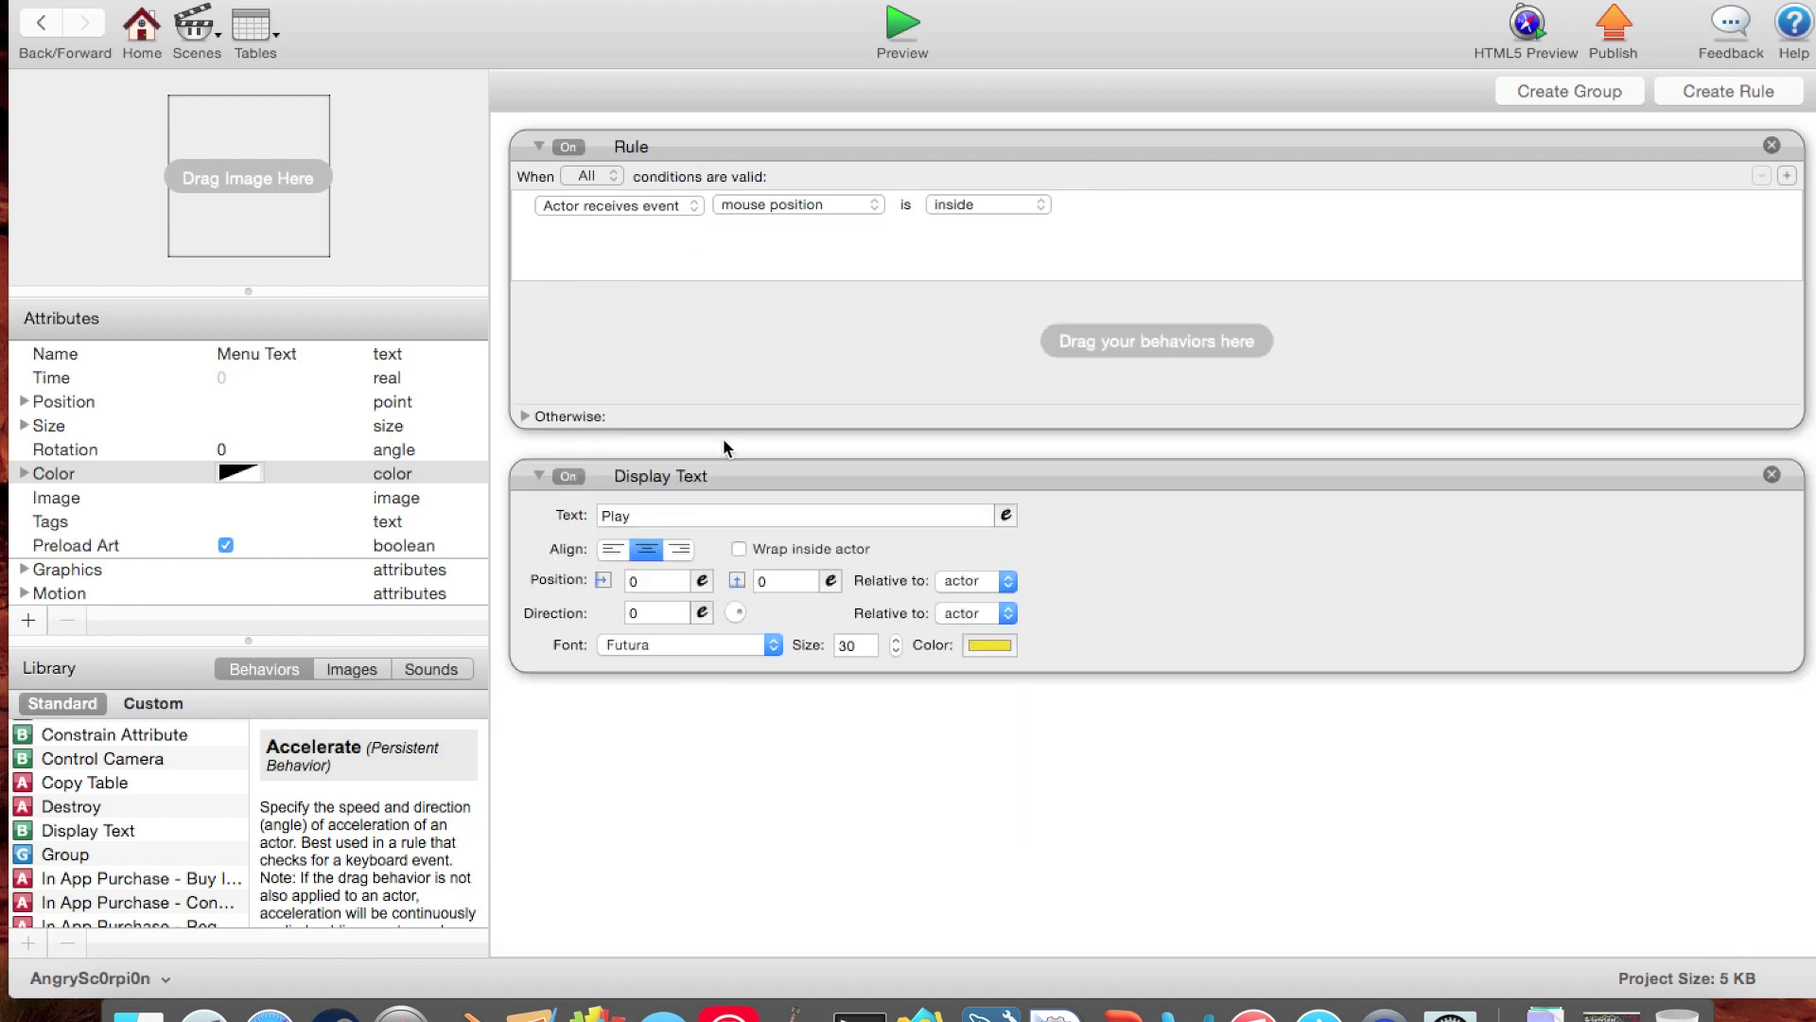
left_click(616, 206)
left_click(806, 208)
left_click(809, 204)
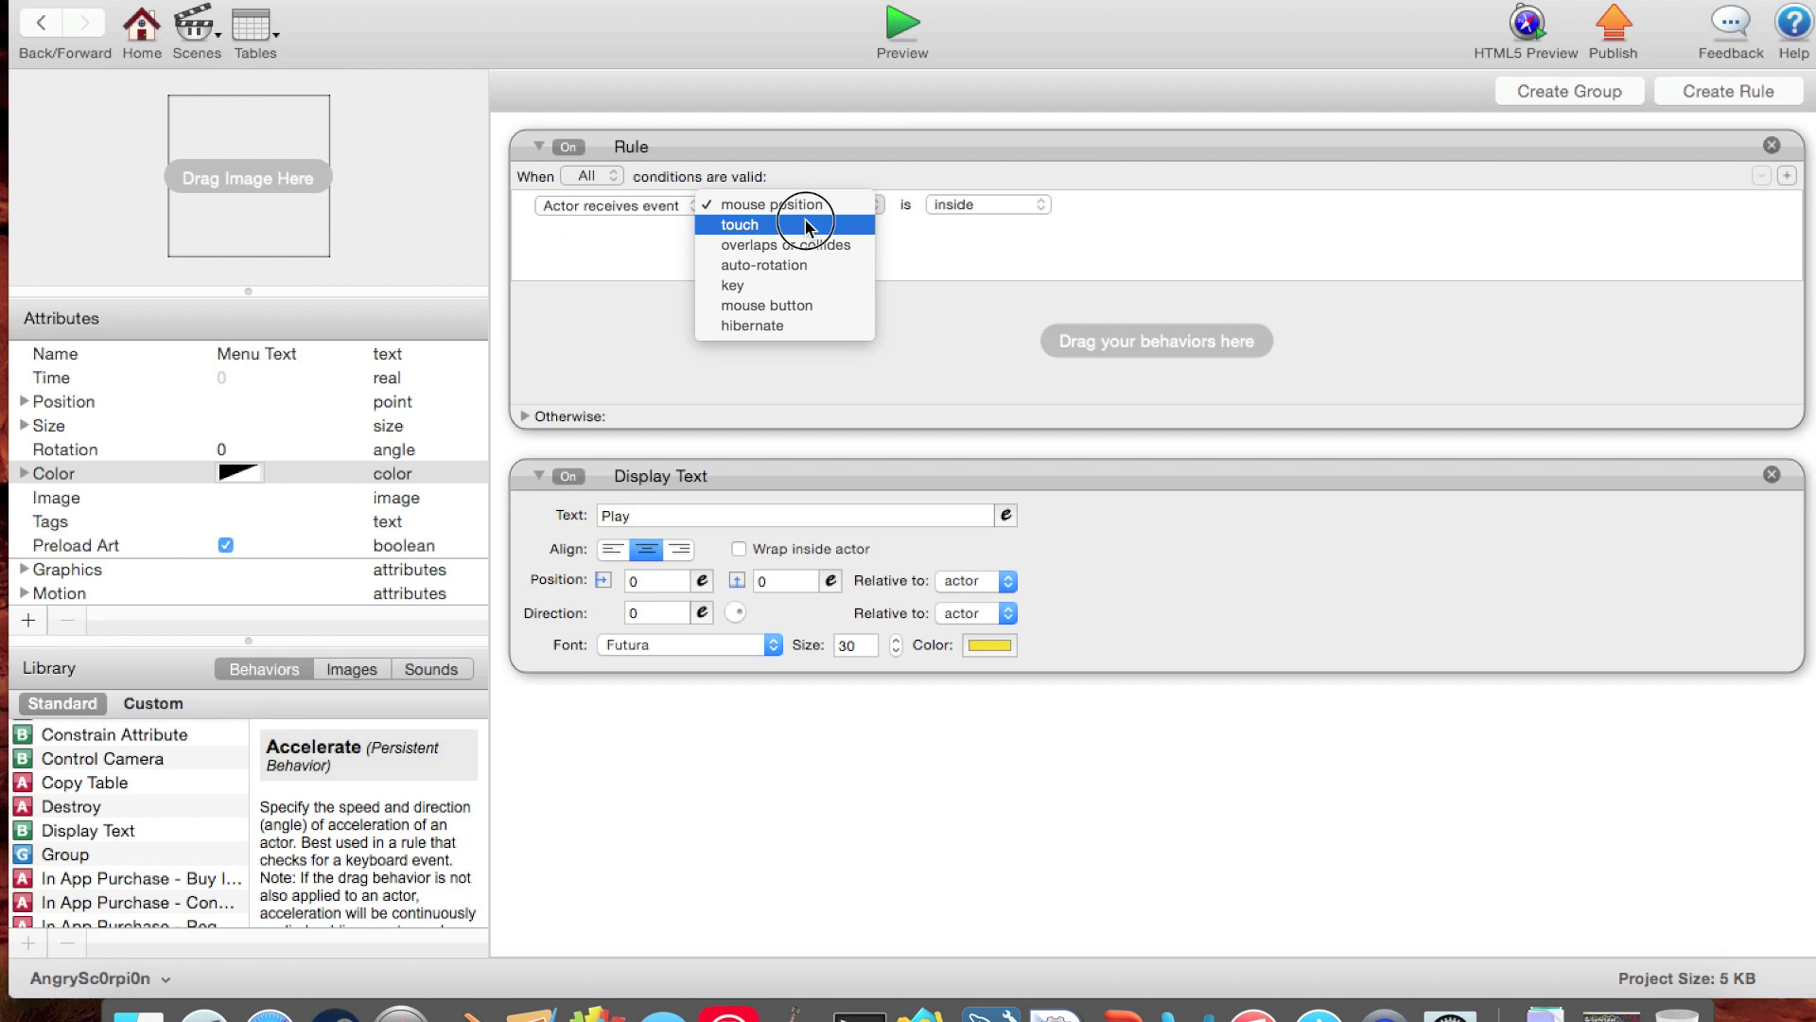
left_click(809, 223)
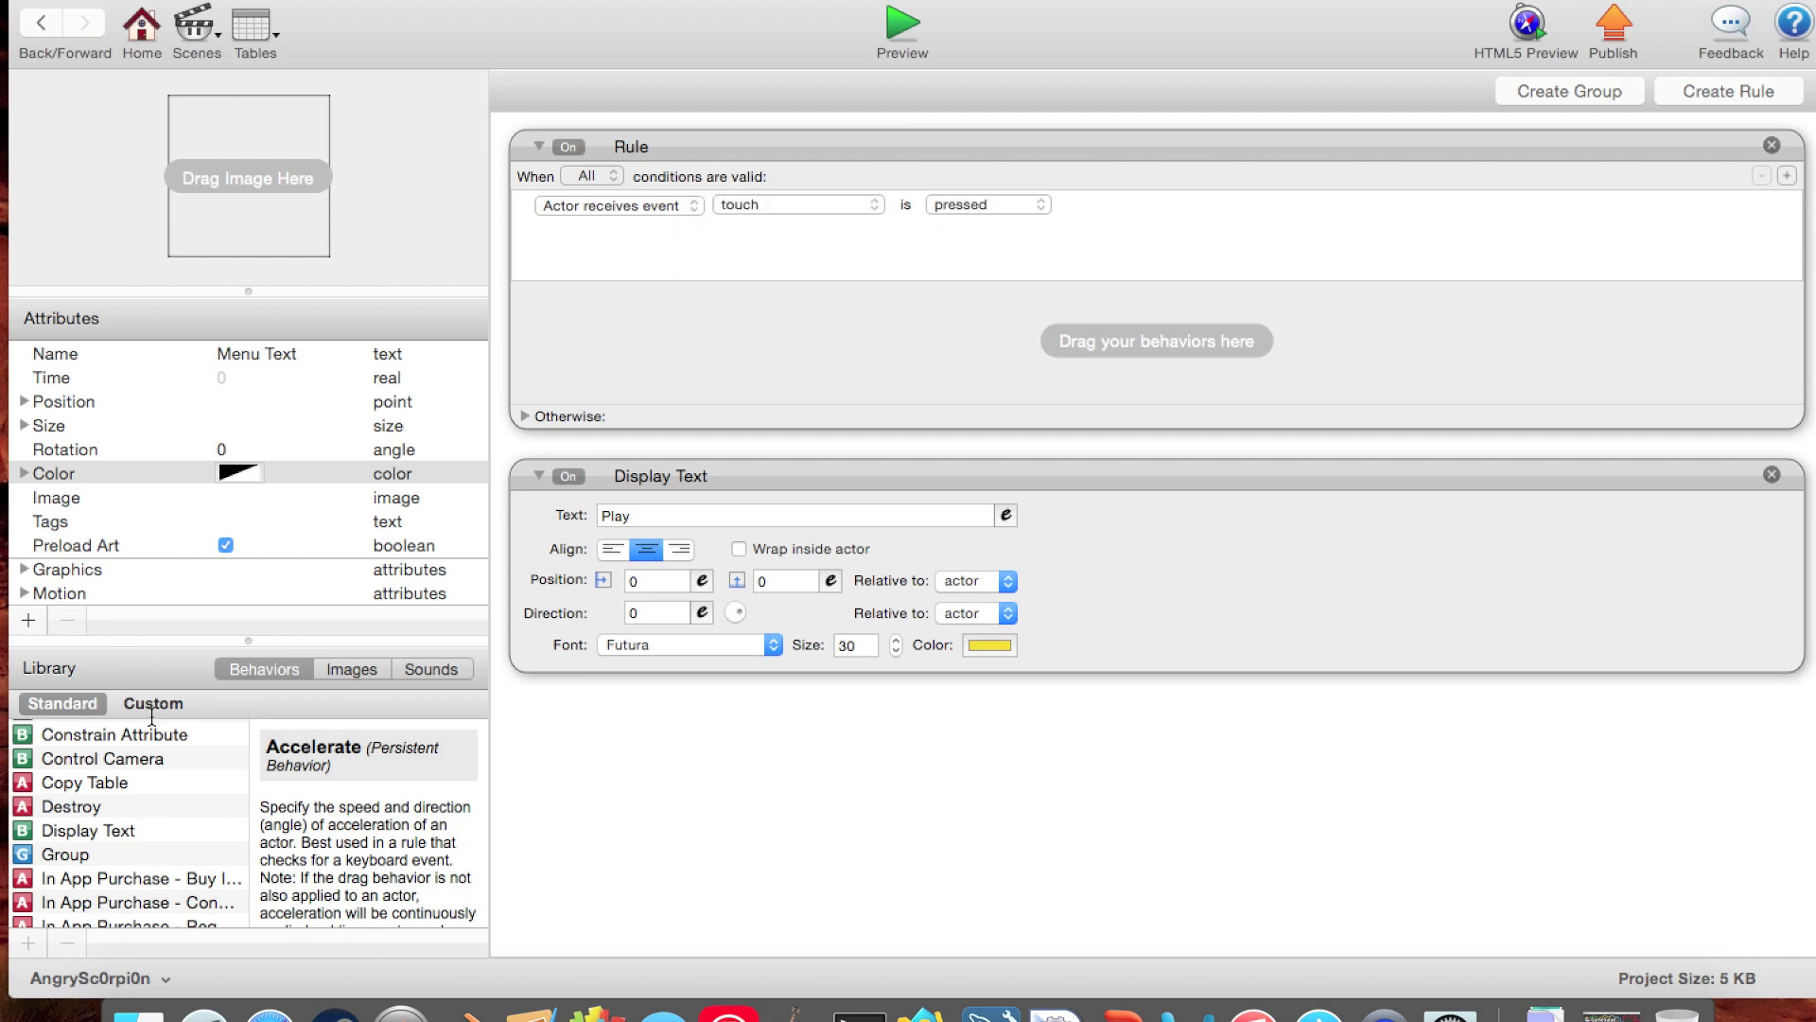
Step: Put a Change Scene behavior going to Gameplay inside the rule, then return to the scene
scroll(140, 746, "down", 5)
scroll(129, 772, "down", 8)
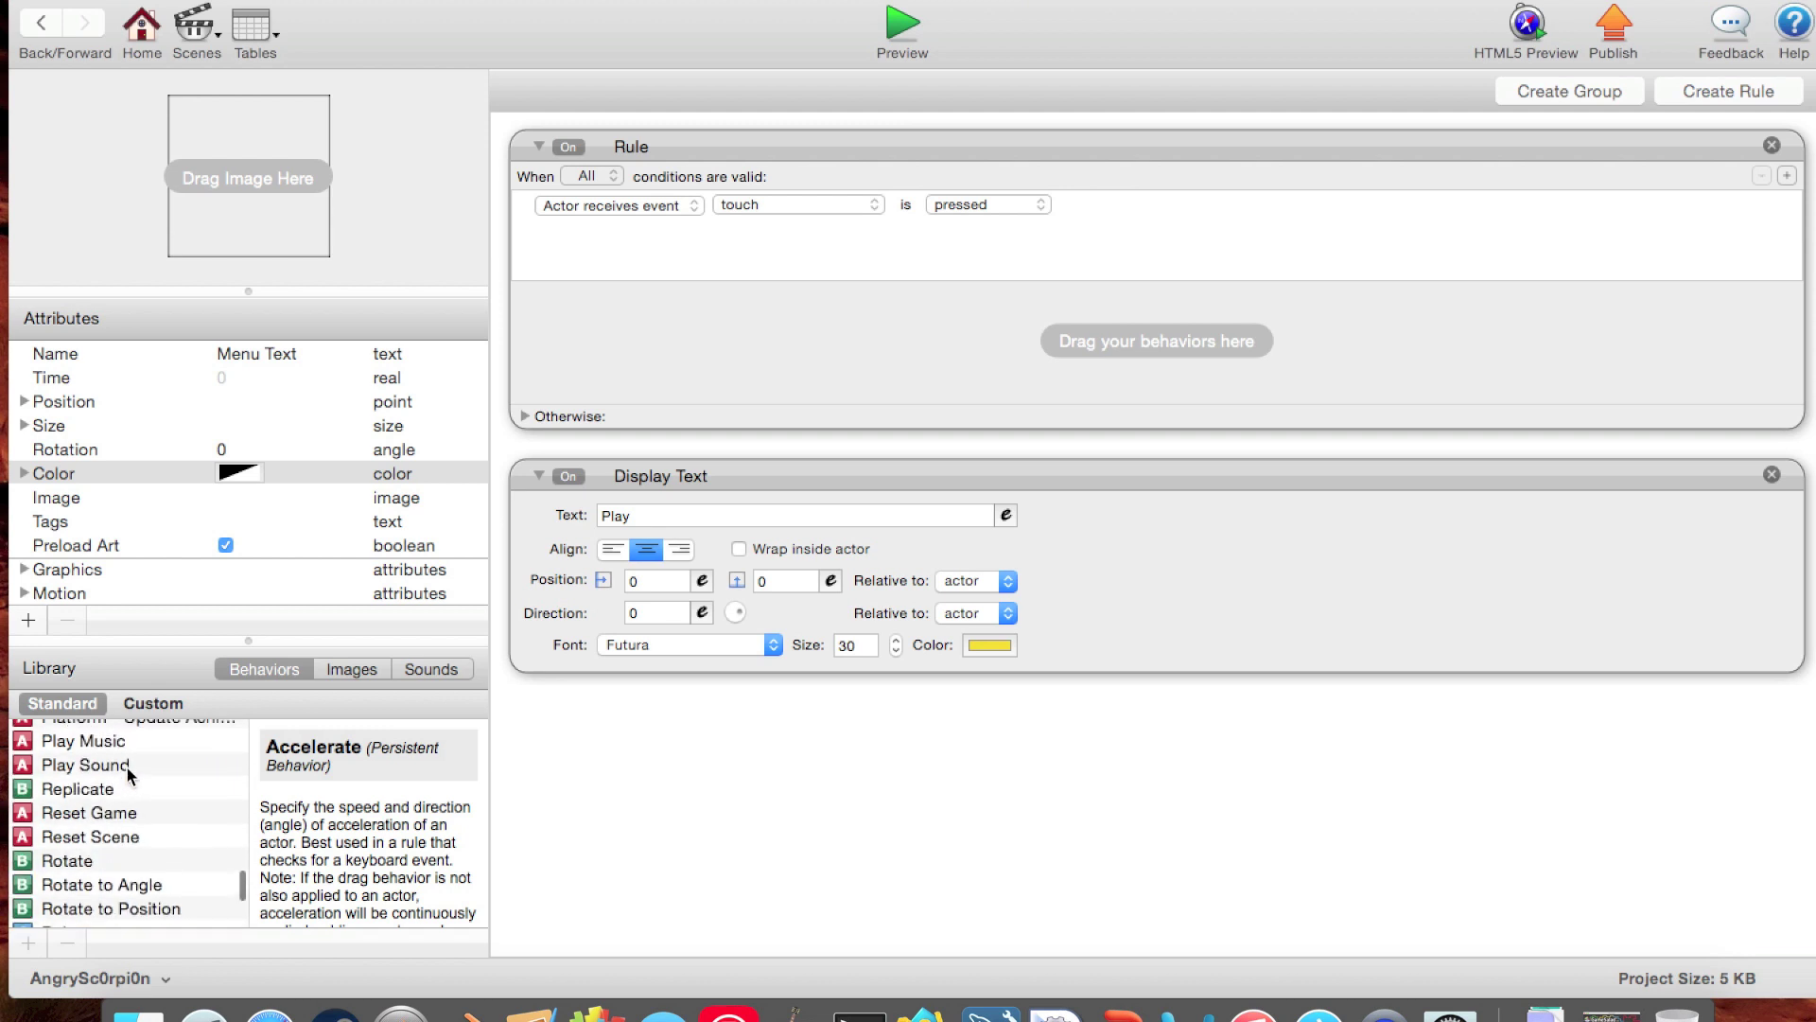
scroll(126, 764, "up", 10)
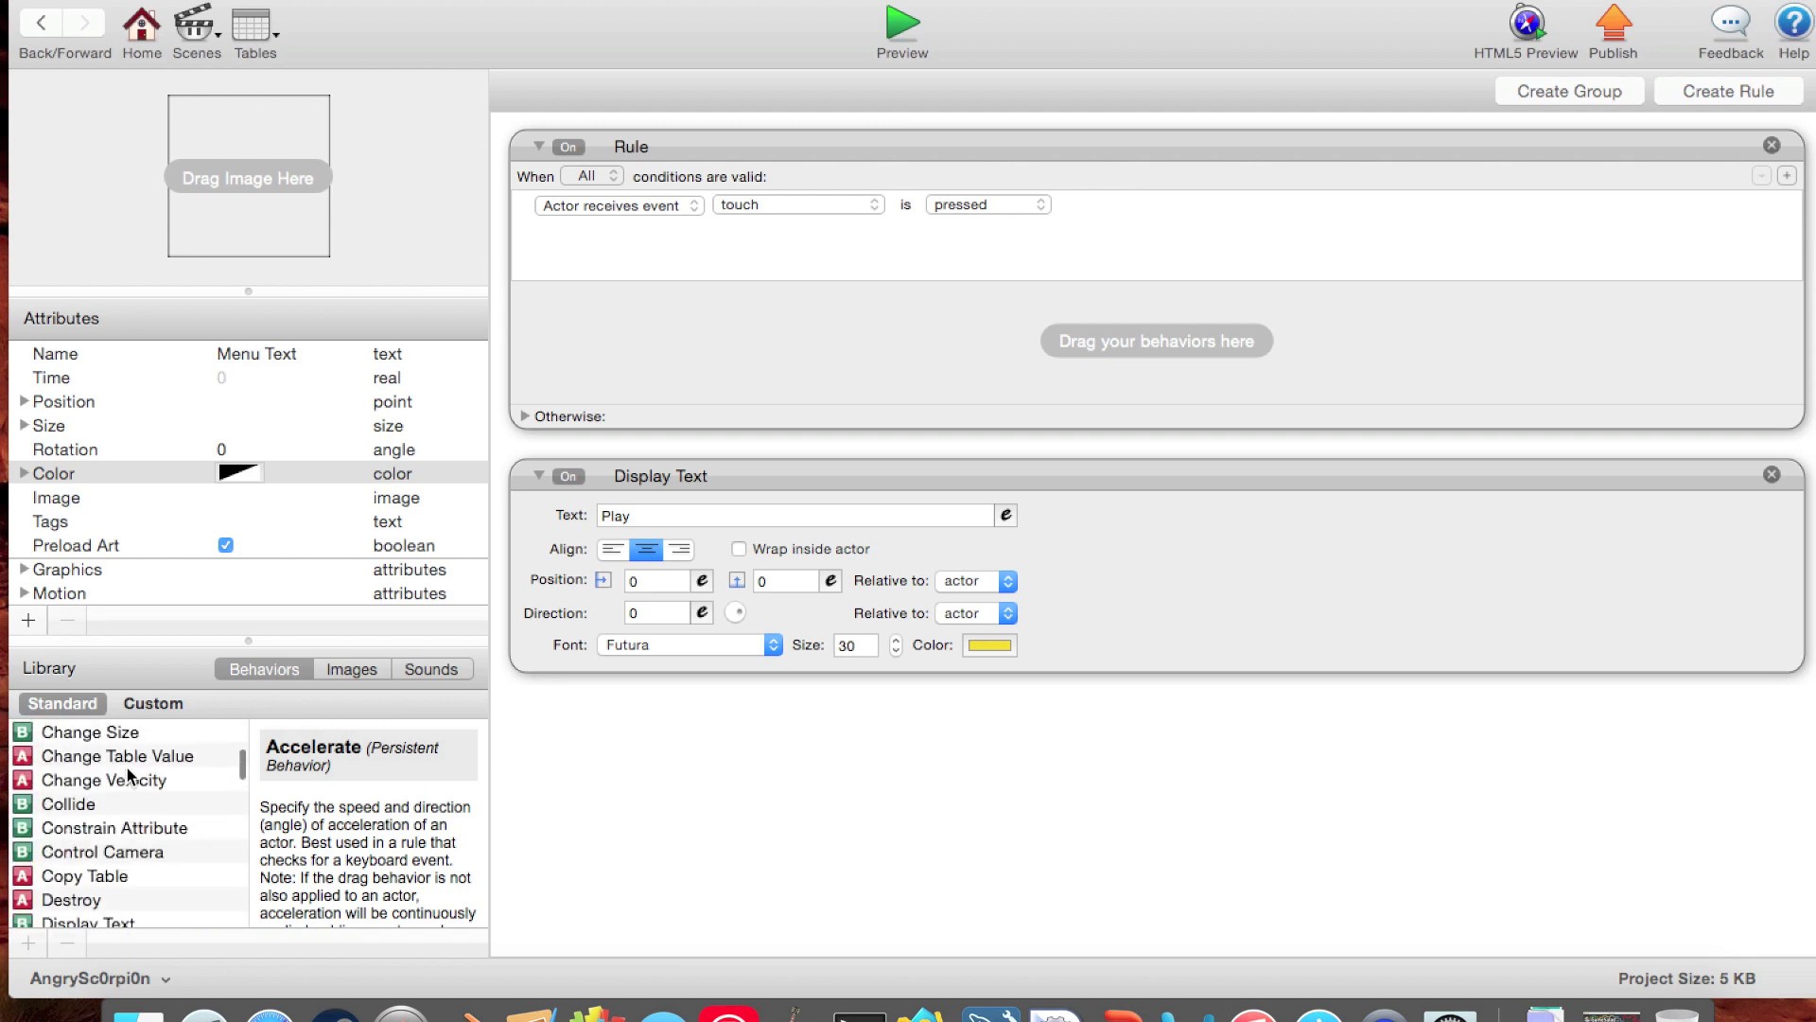
scroll(94, 804, "up", 3)
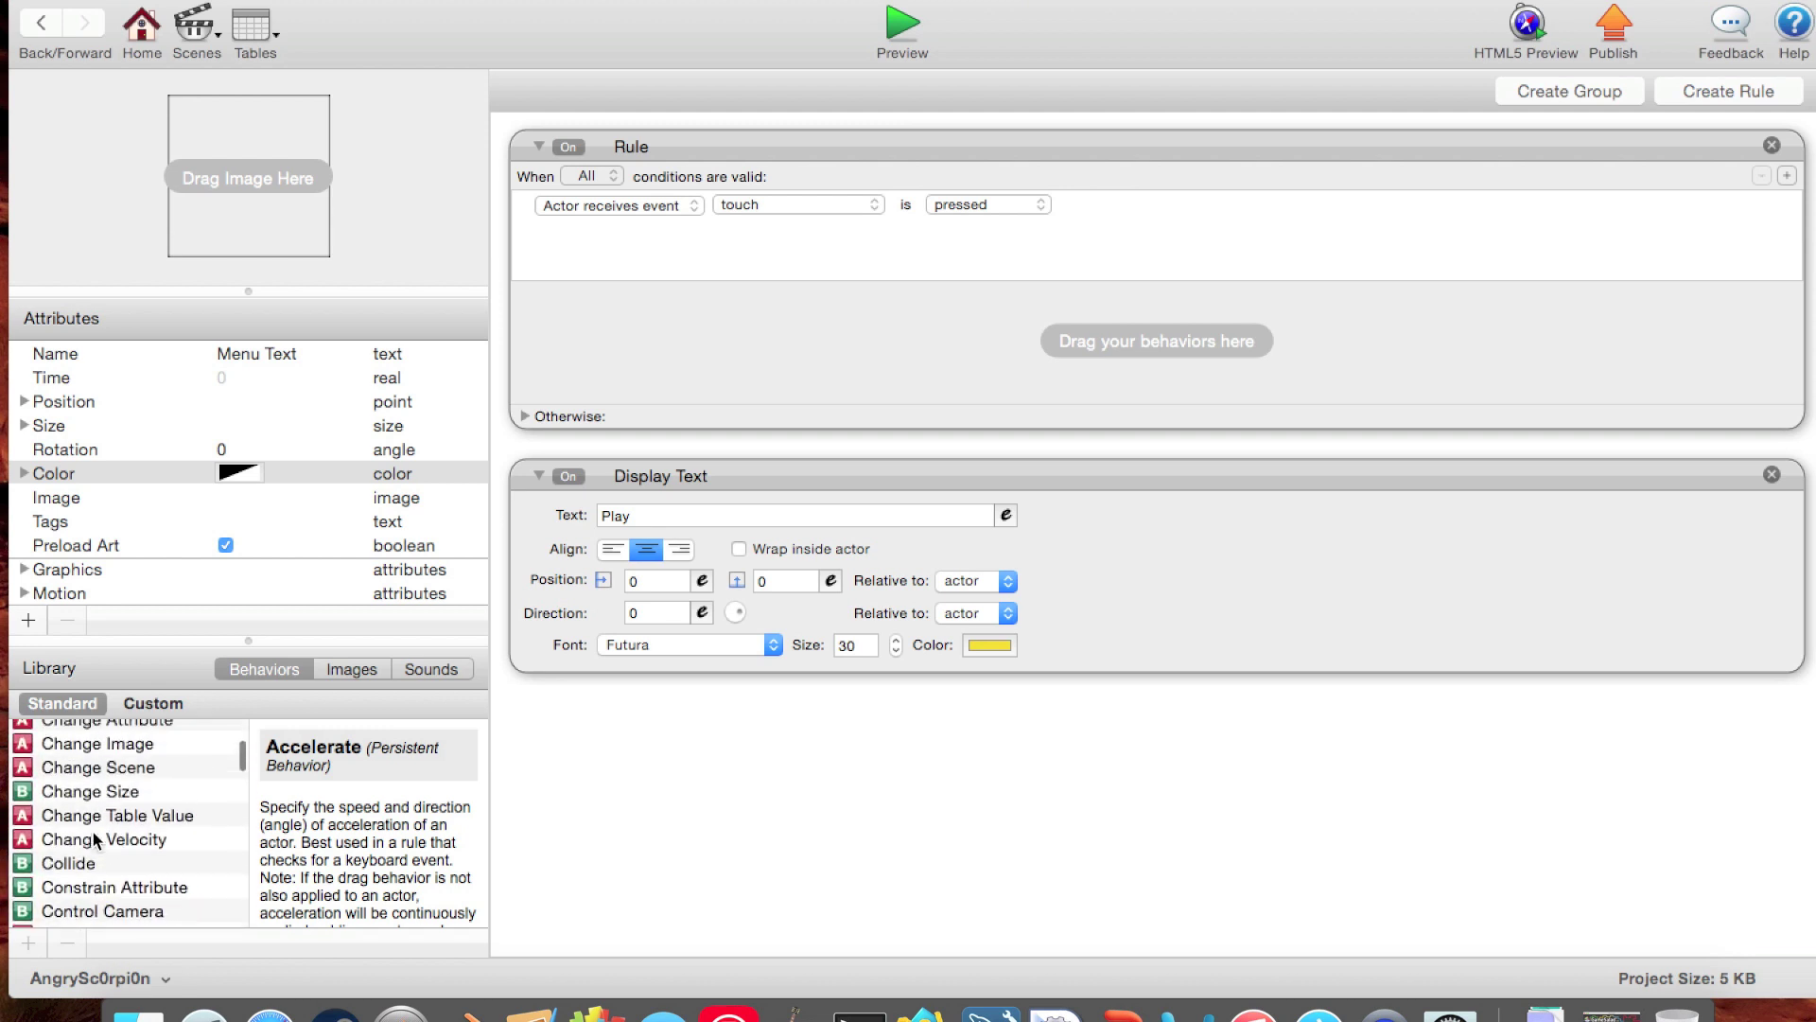
left_click_drag(65, 769, 657, 342)
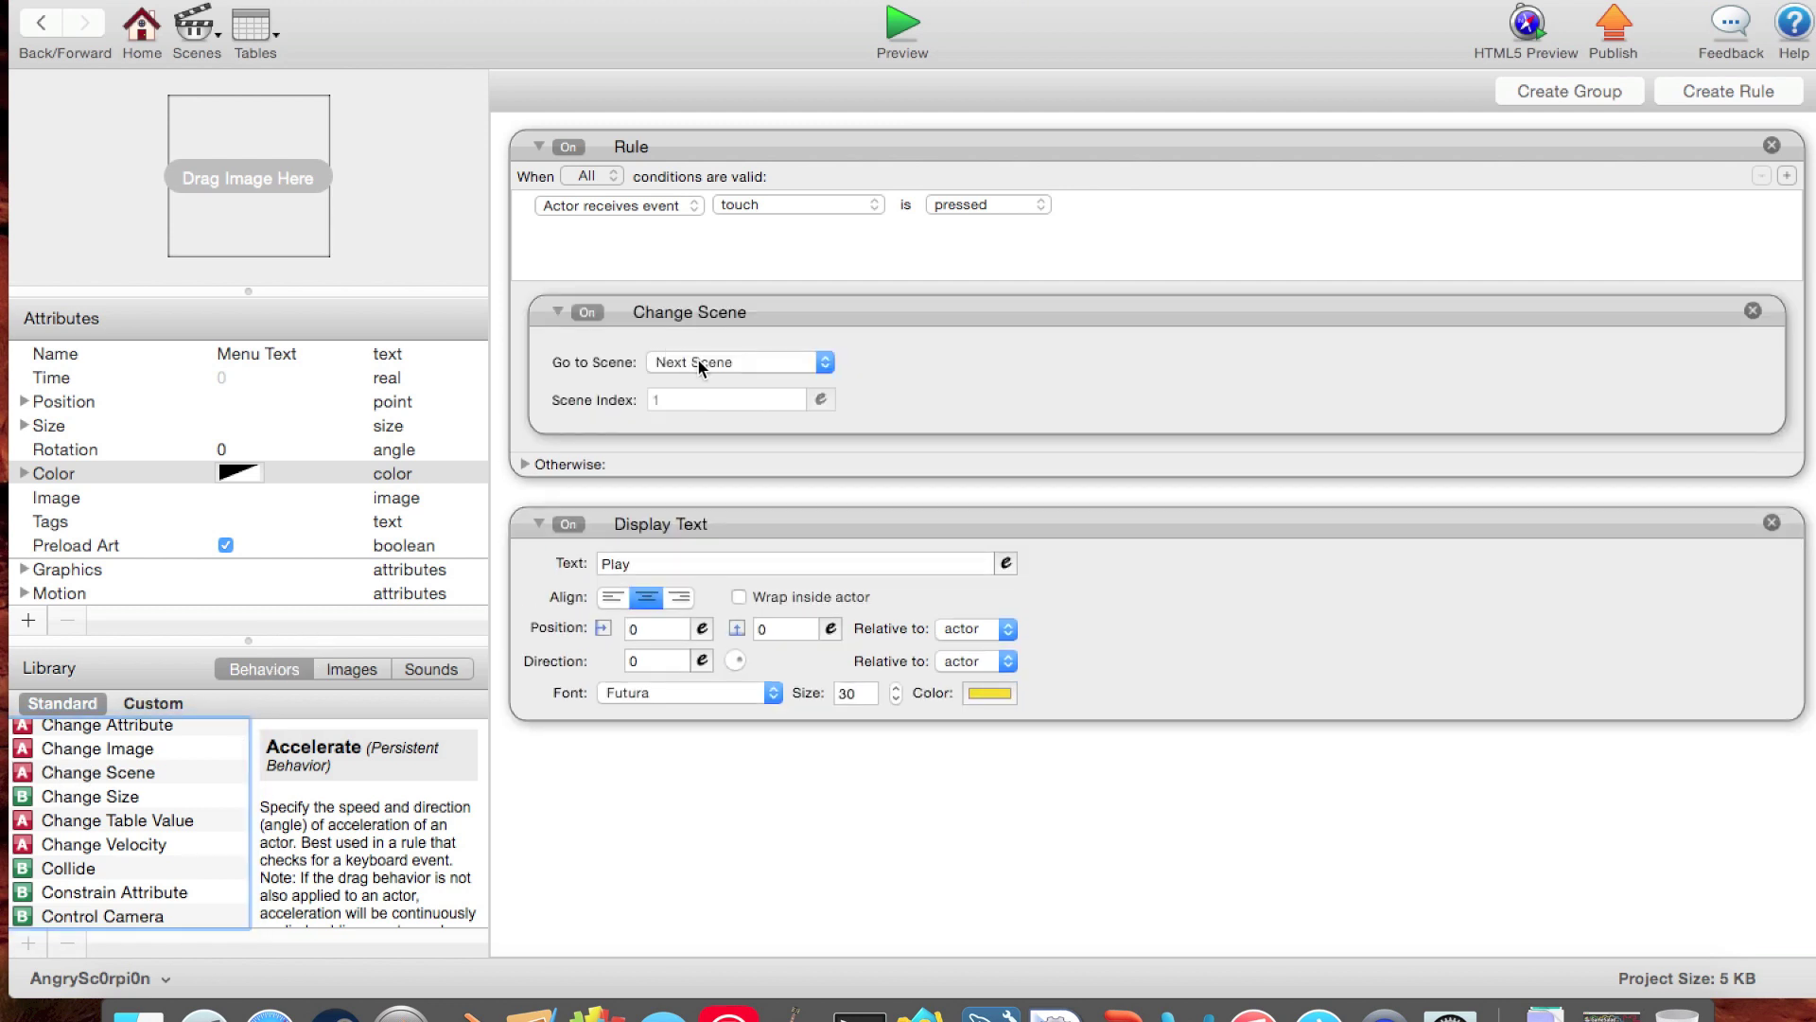
left_click(697, 358)
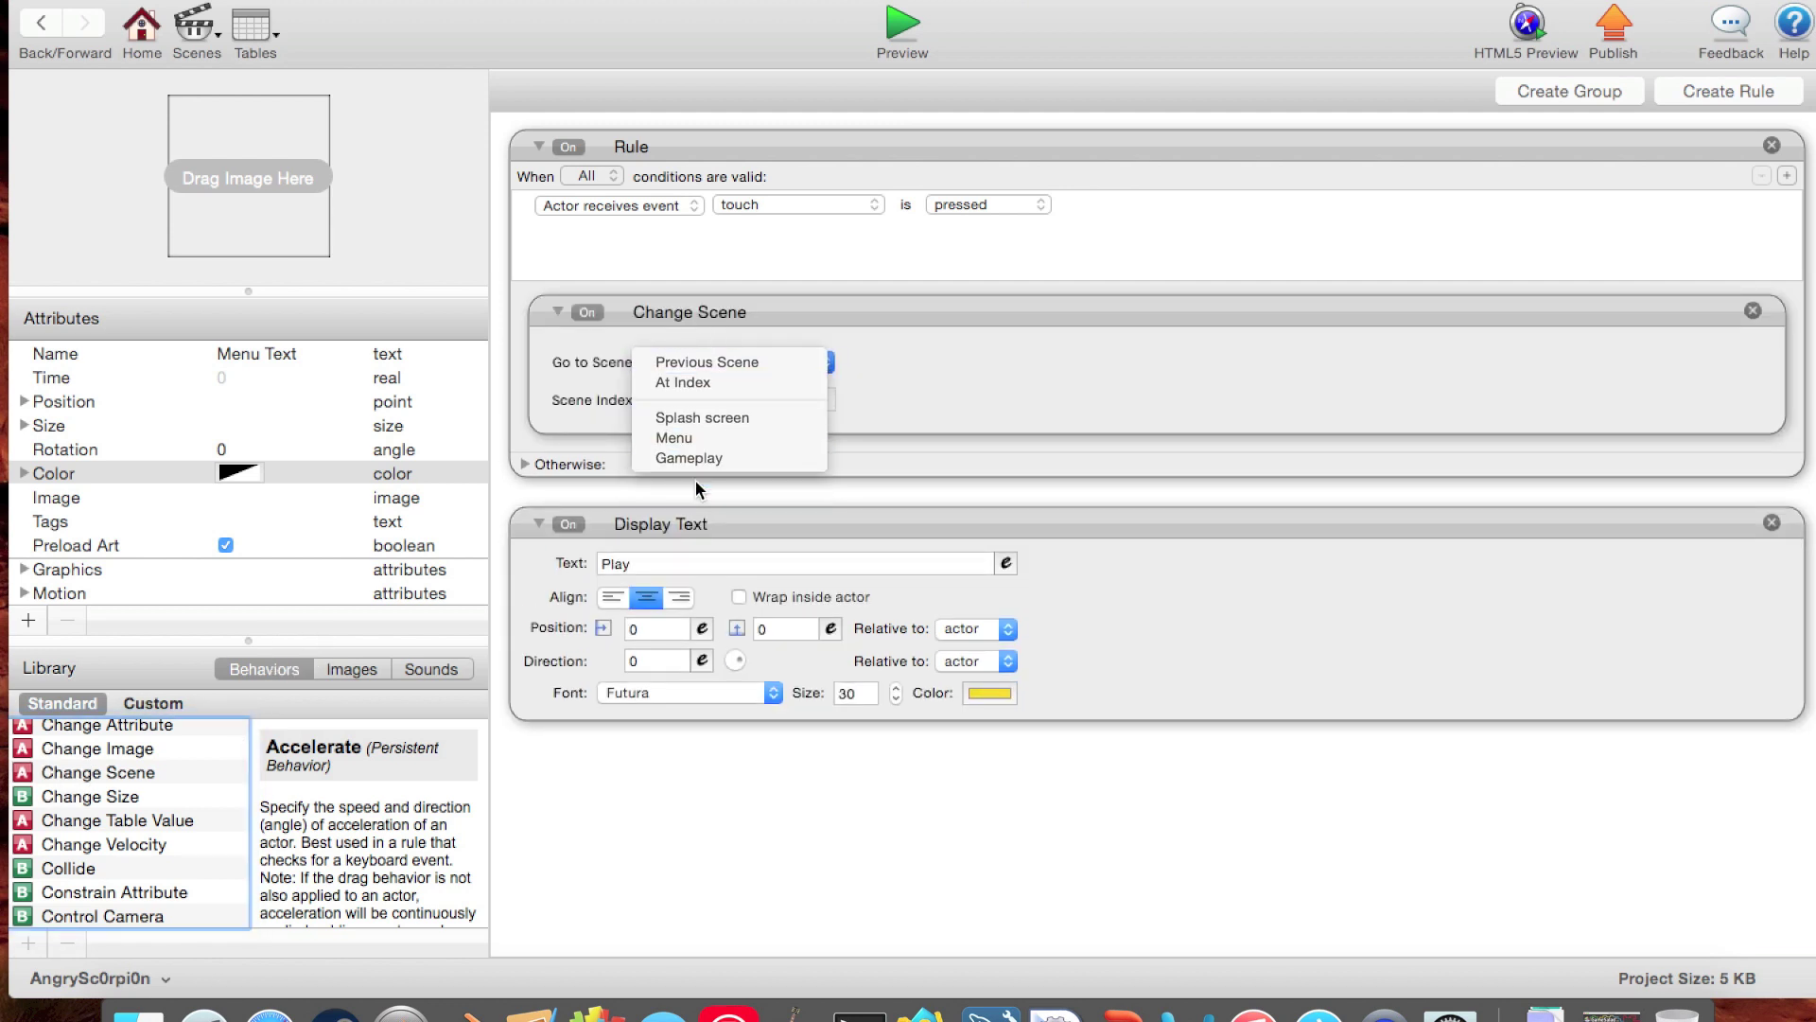
left_click(695, 480)
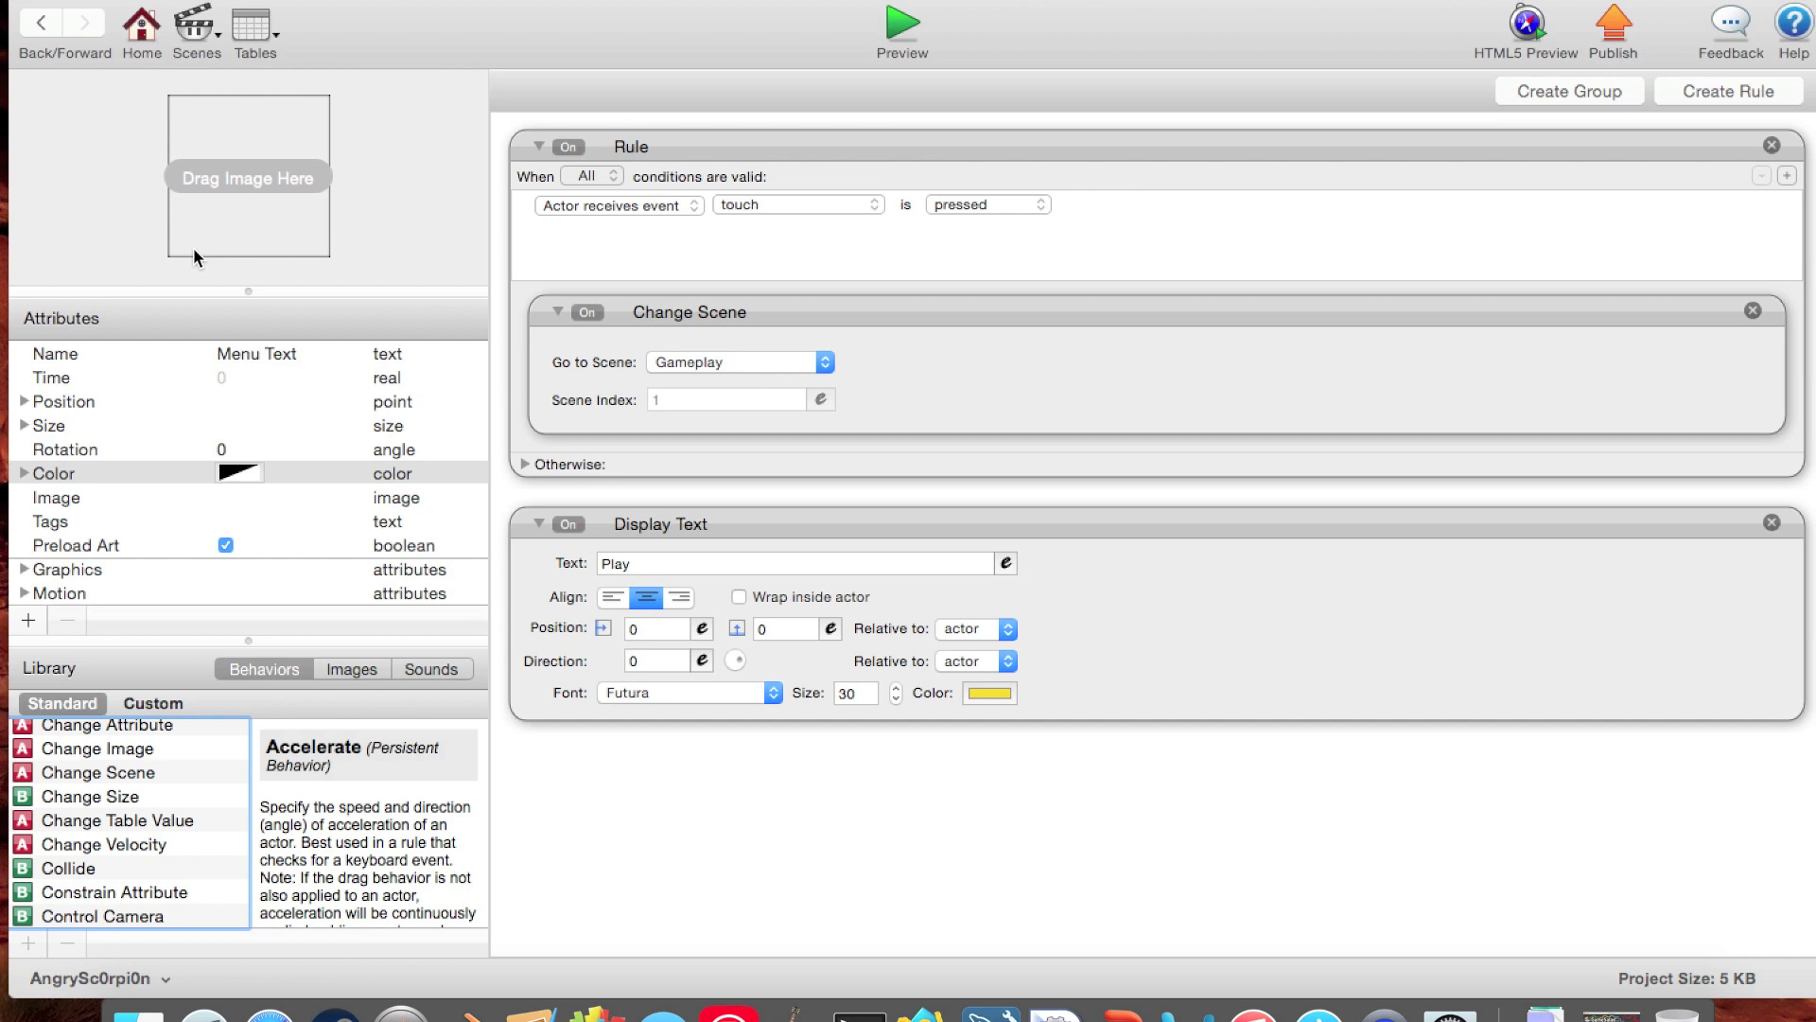
left_click(35, 29)
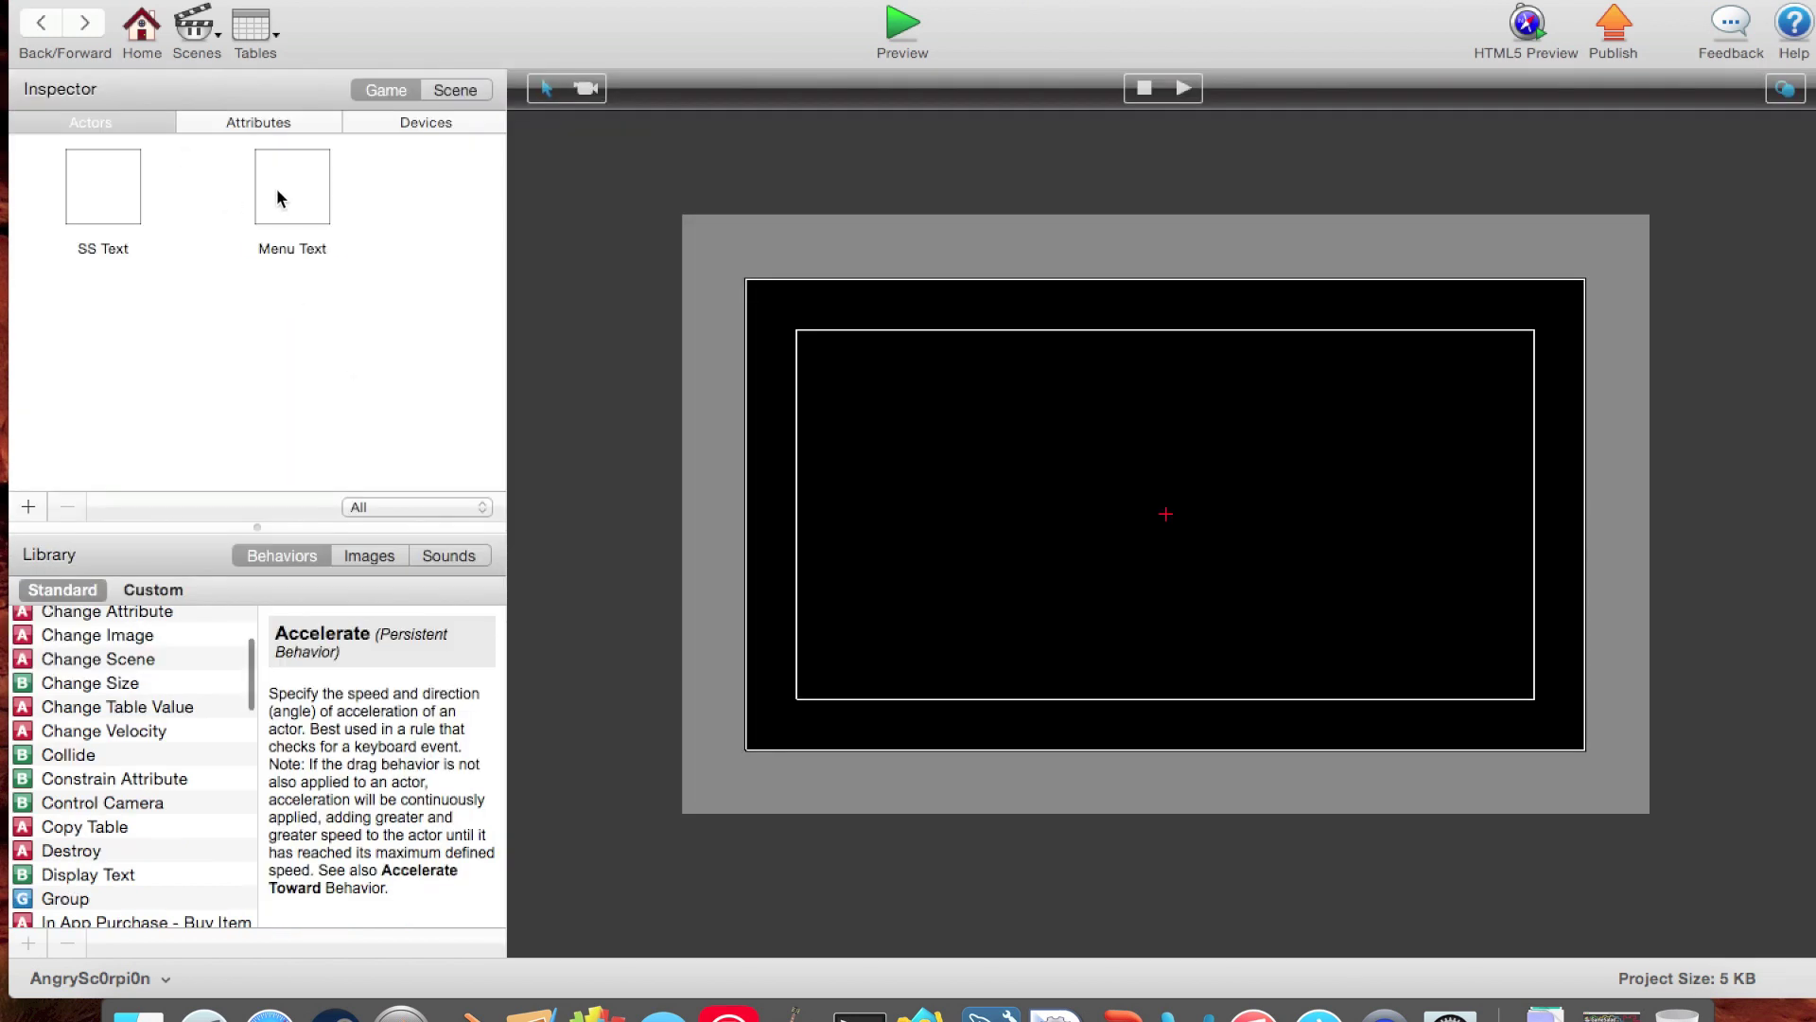
Step: Place the Menu Text actor at the centre of the Menu scene and deselect it
left_click_drag(276, 189, 1139, 517)
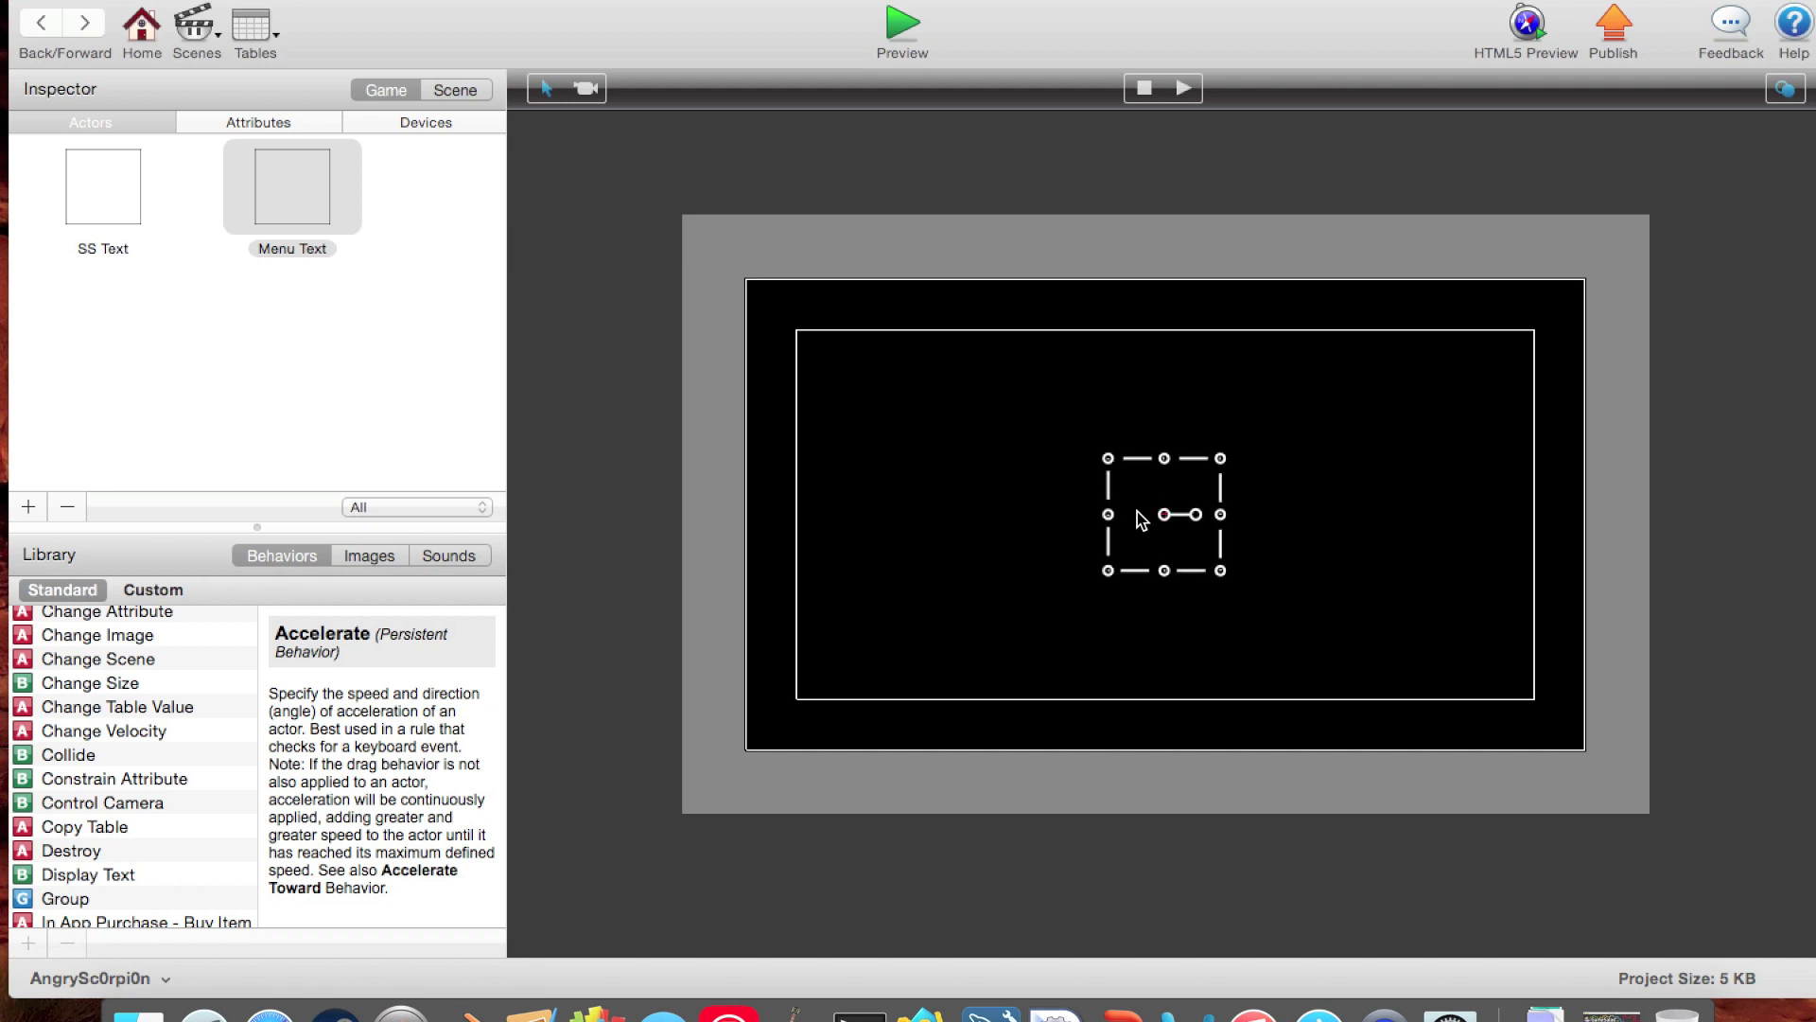
left_click(927, 295)
Step: Preview the game, tap Play to check it switches to Gameplay, then exit back to editing
left_click(903, 38)
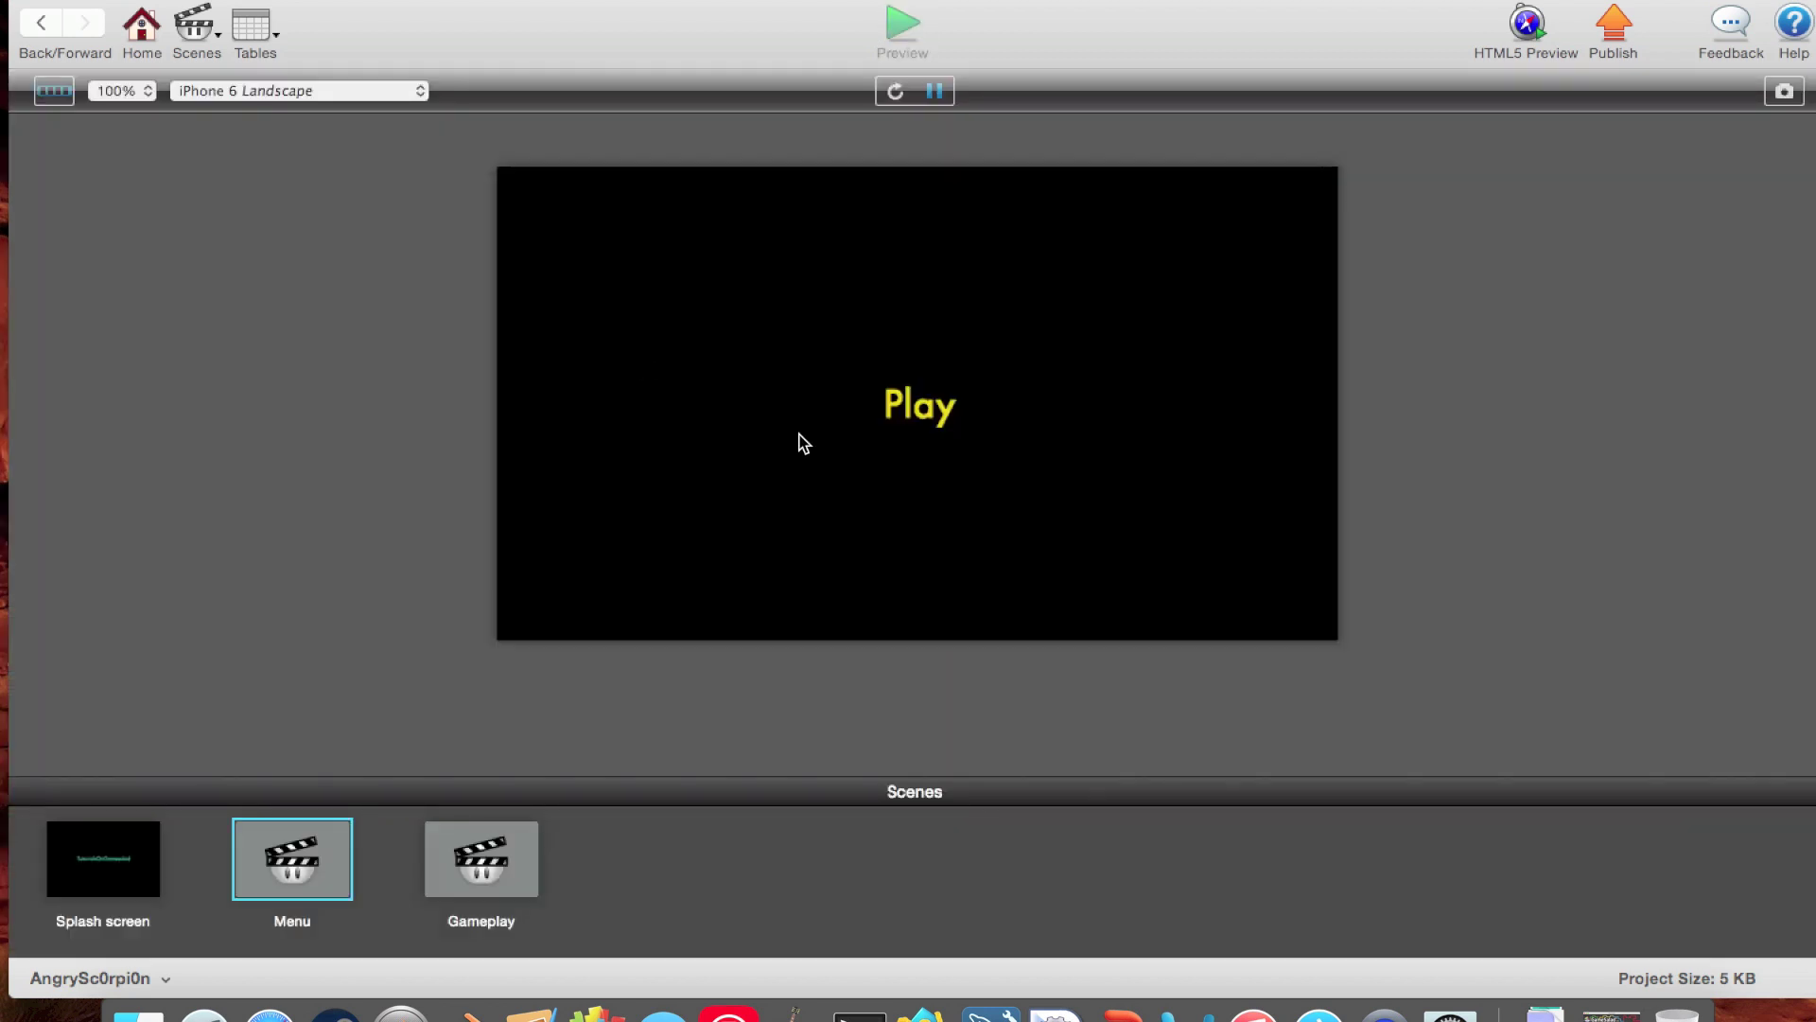
left_click(930, 409)
left_click(40, 24)
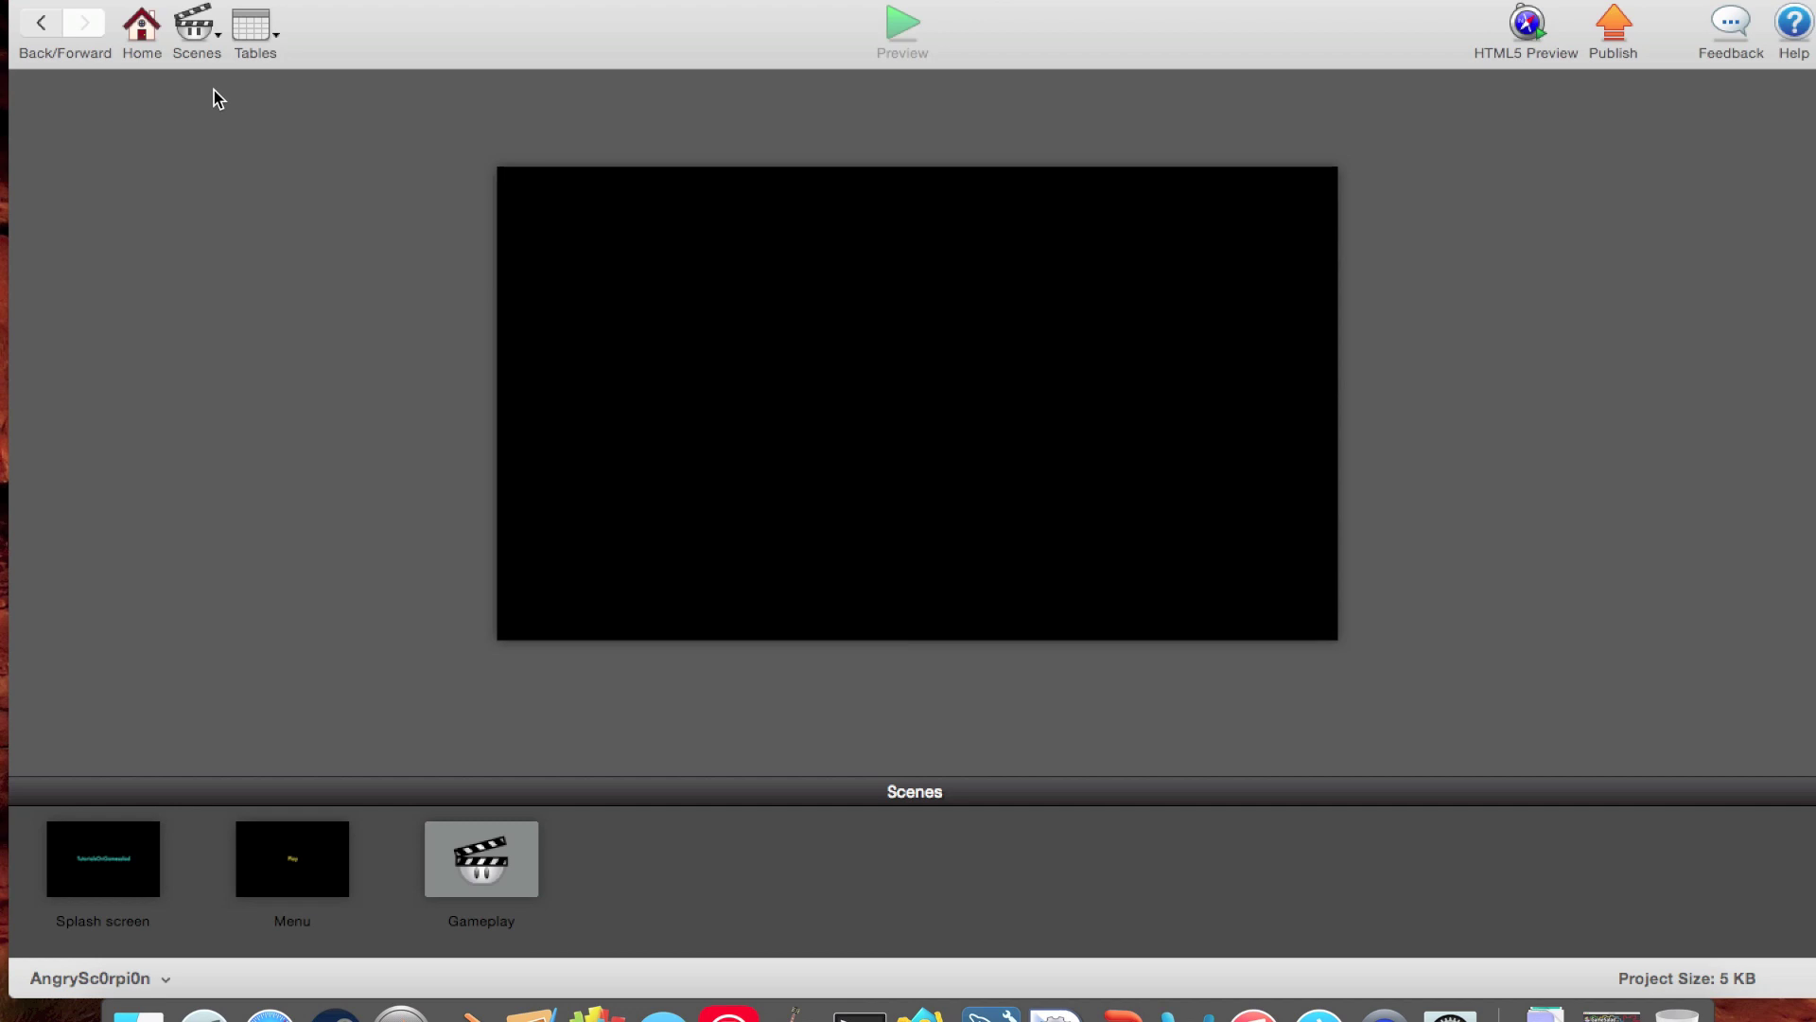
left_click(180, 64)
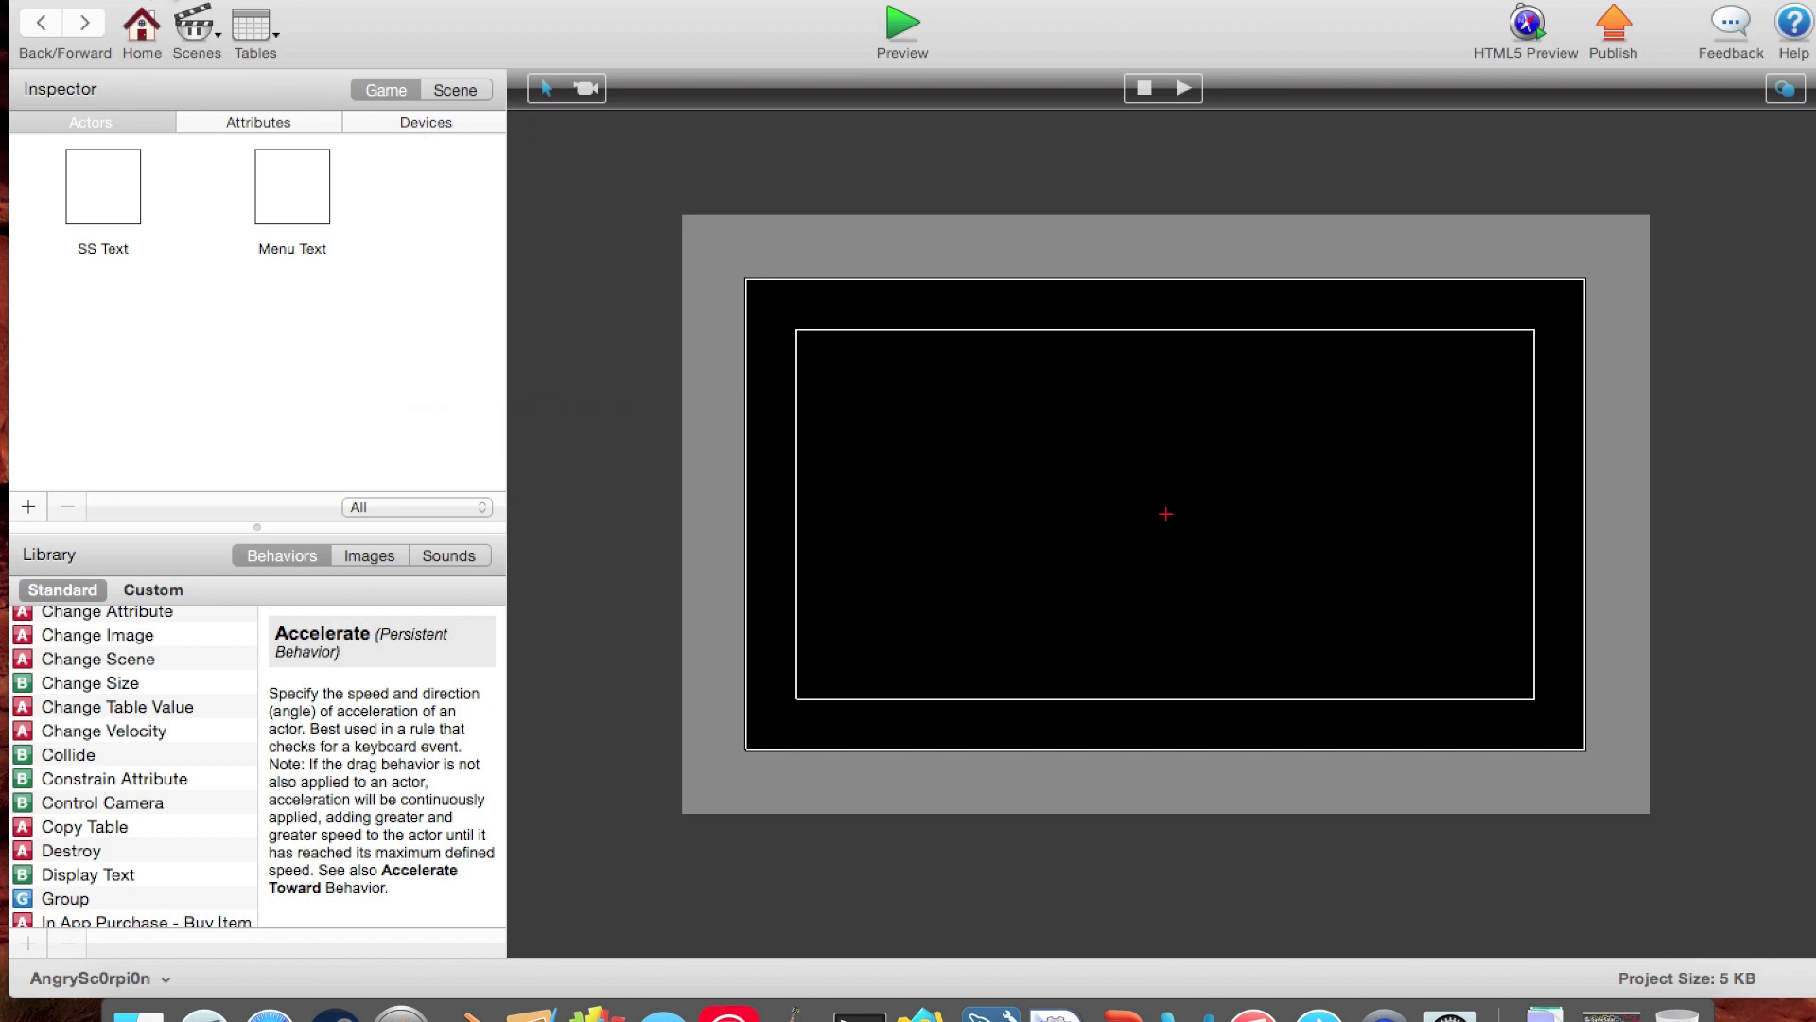
Step: Open the Gameplay scene and add a new actor named 'Gameplay Text'
left_click(187, 36)
left_click(266, 174)
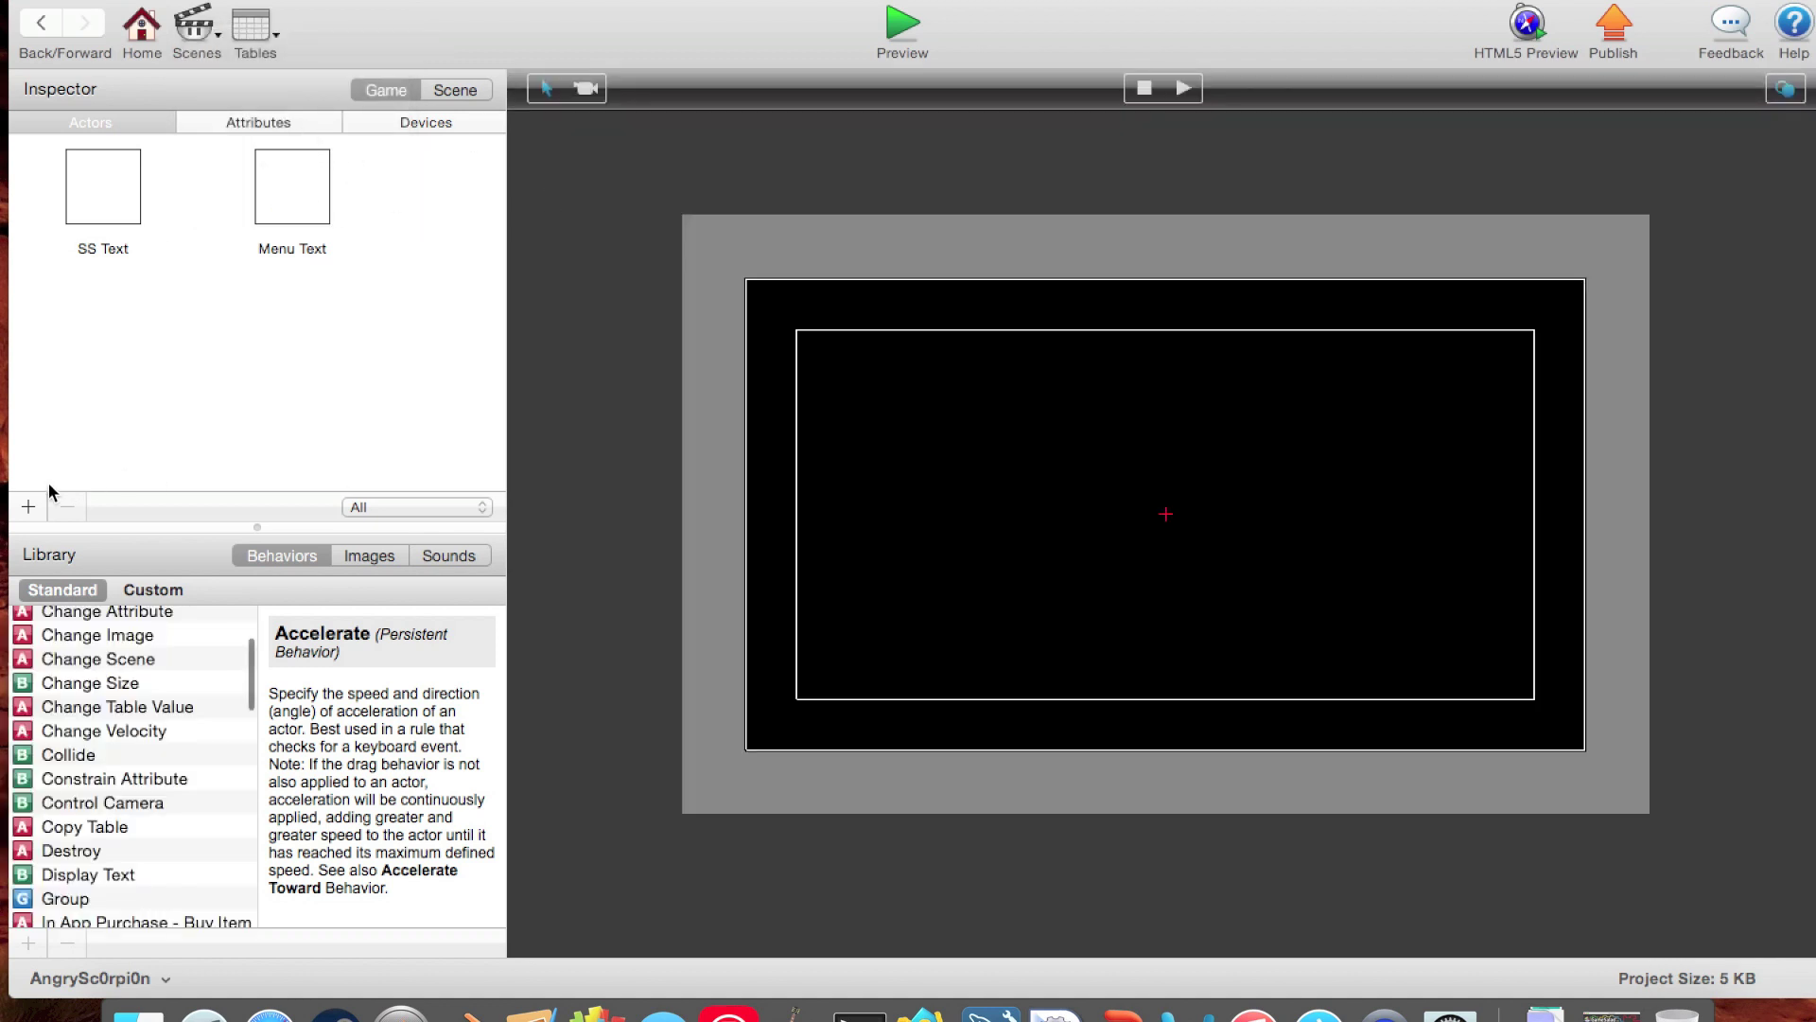
left_click(28, 506)
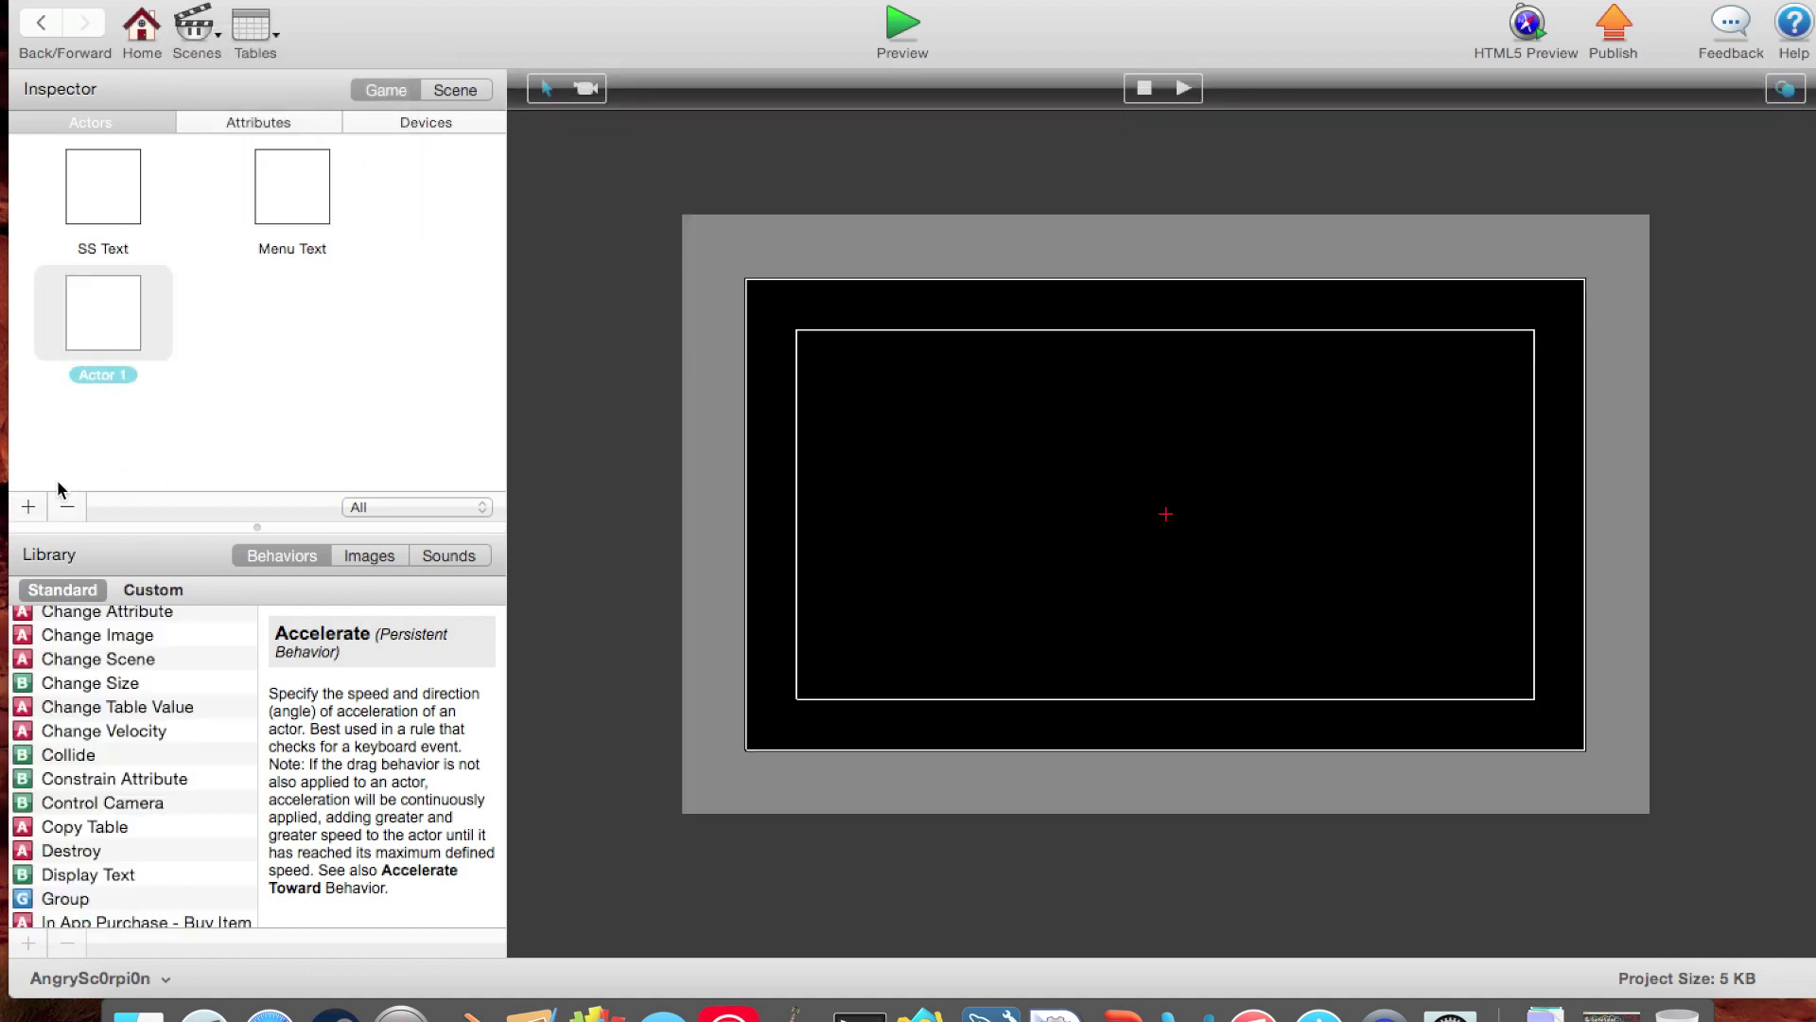
left_click(120, 375)
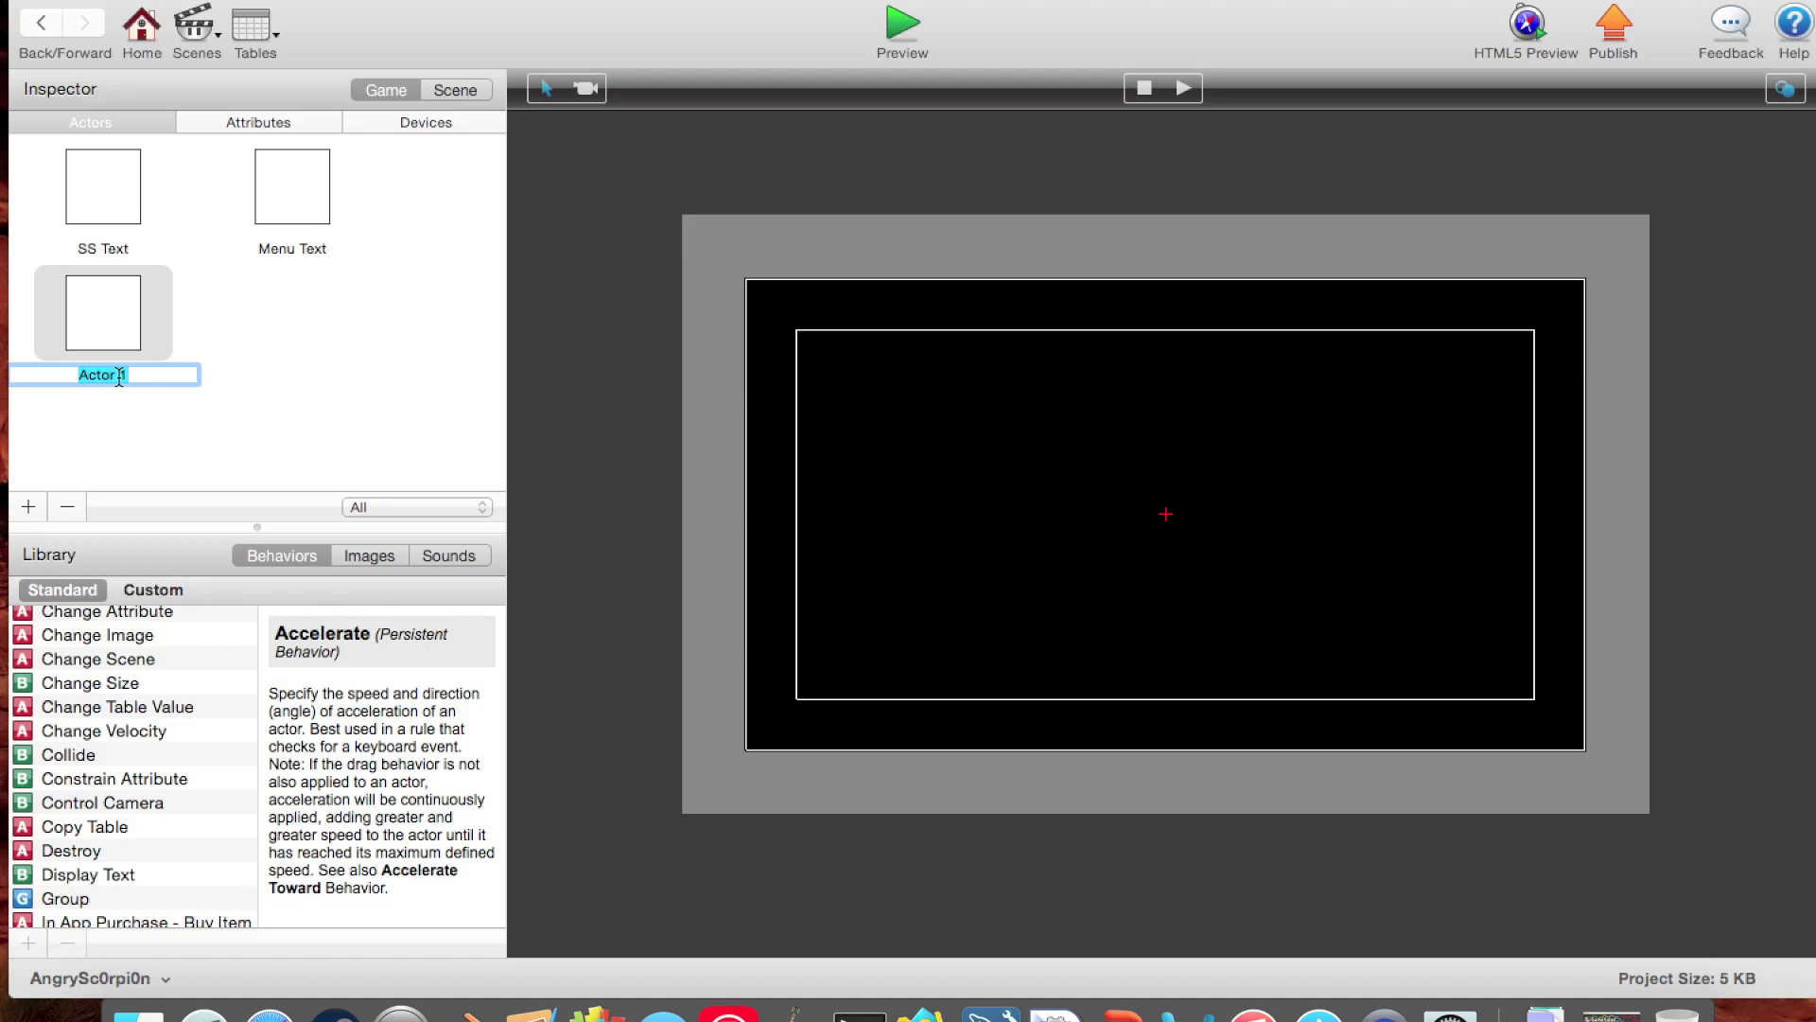
type("Gameplay Text")
left_click(148, 426)
left_click(113, 327)
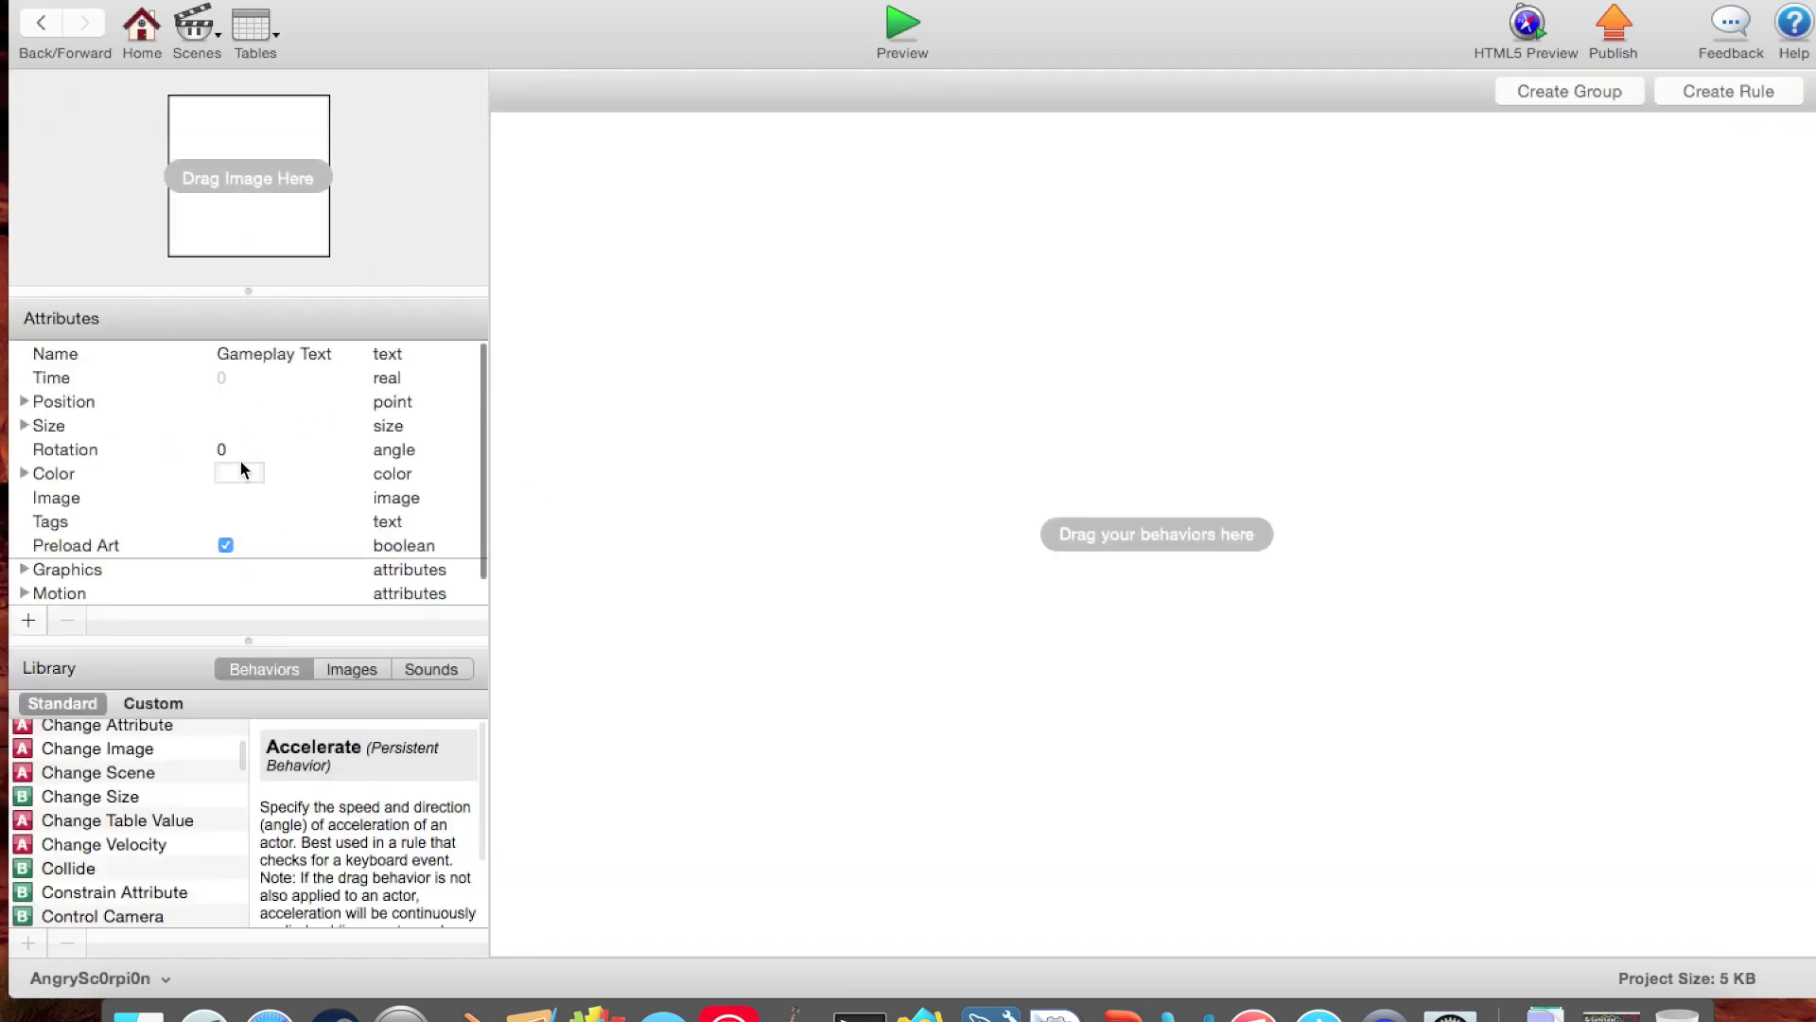
Step: Make the Gameplay Text actor fully transparent by setting its colour opacity to 0%
left_click(242, 470)
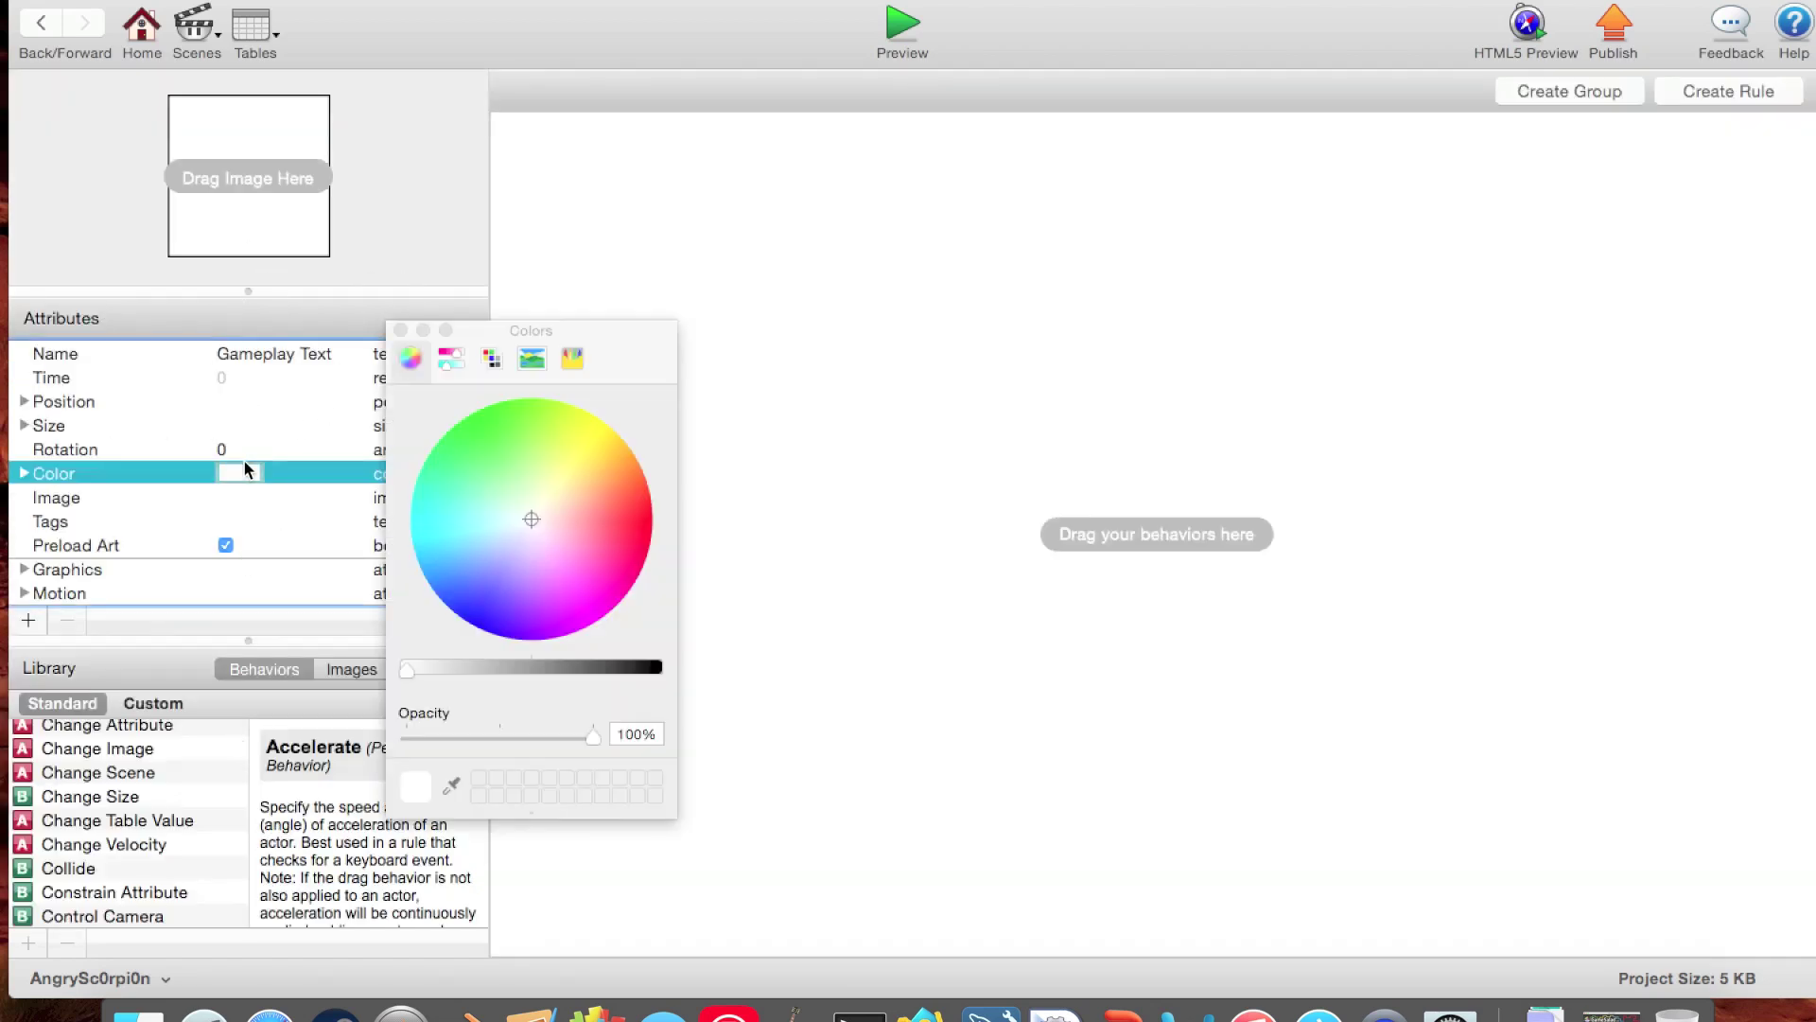
left_click_drag(460, 748, 193, 744)
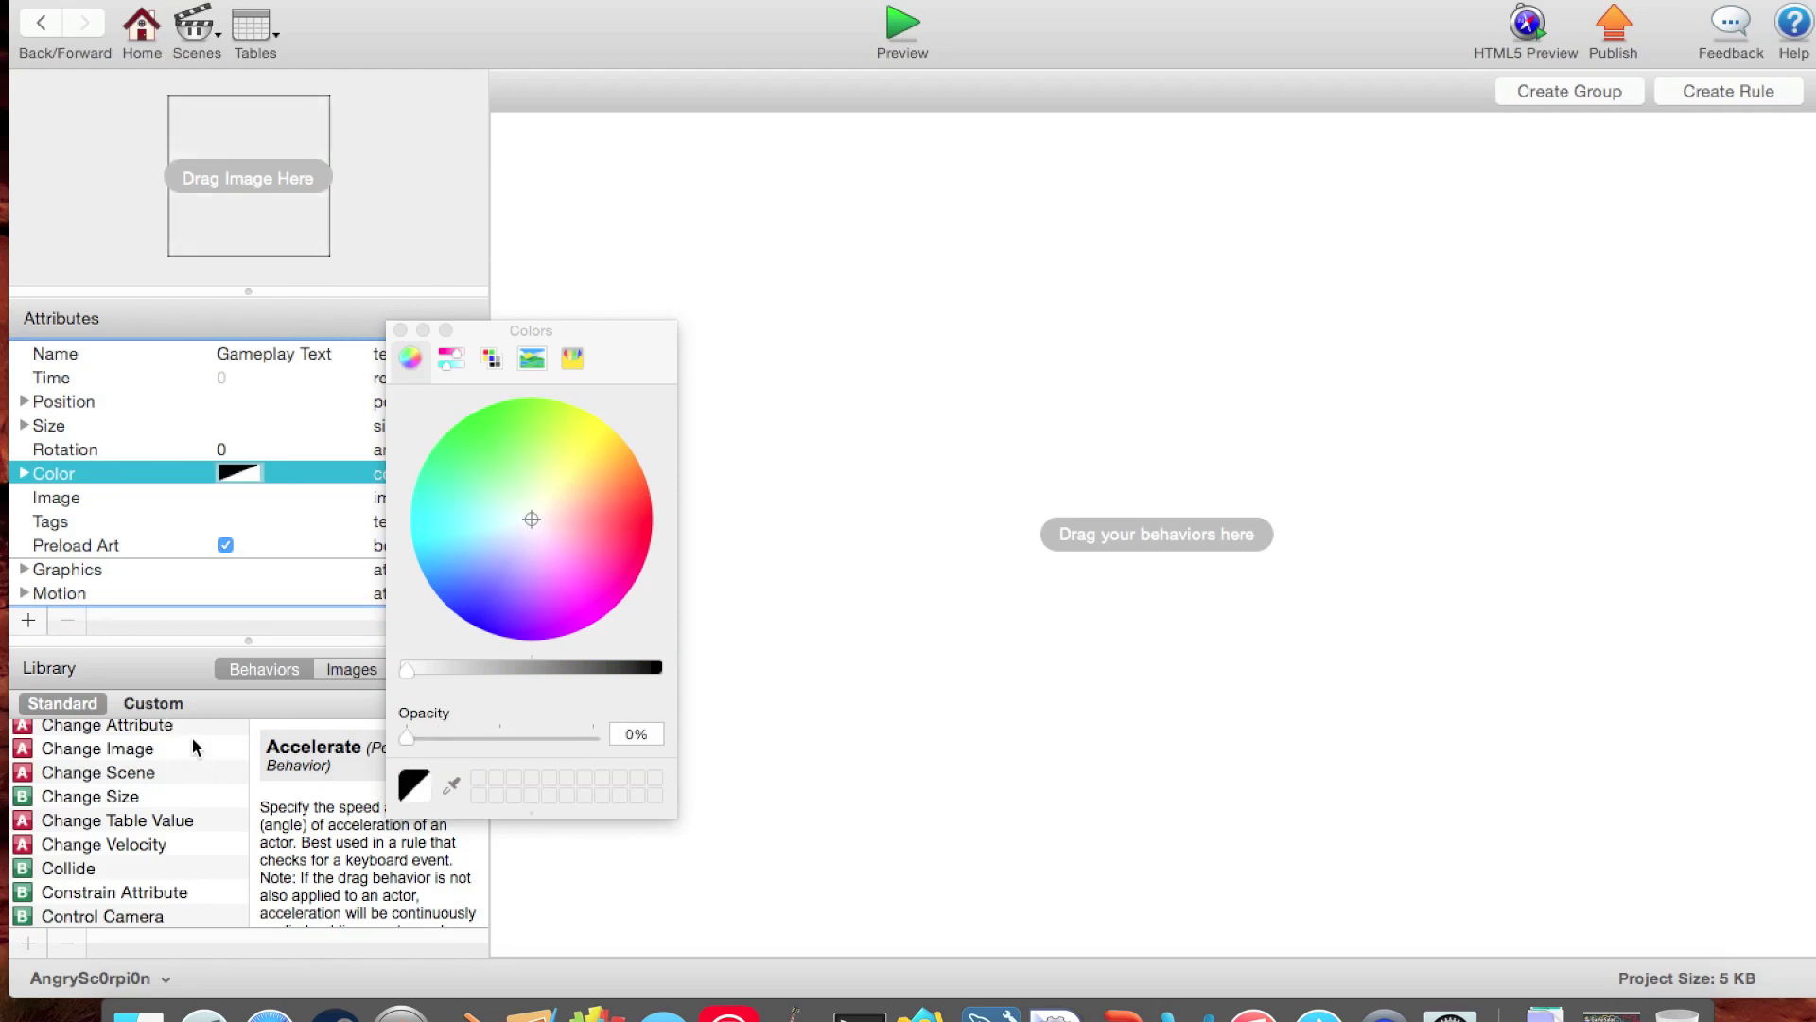
left_click(401, 330)
scroll(149, 758, "down", 1)
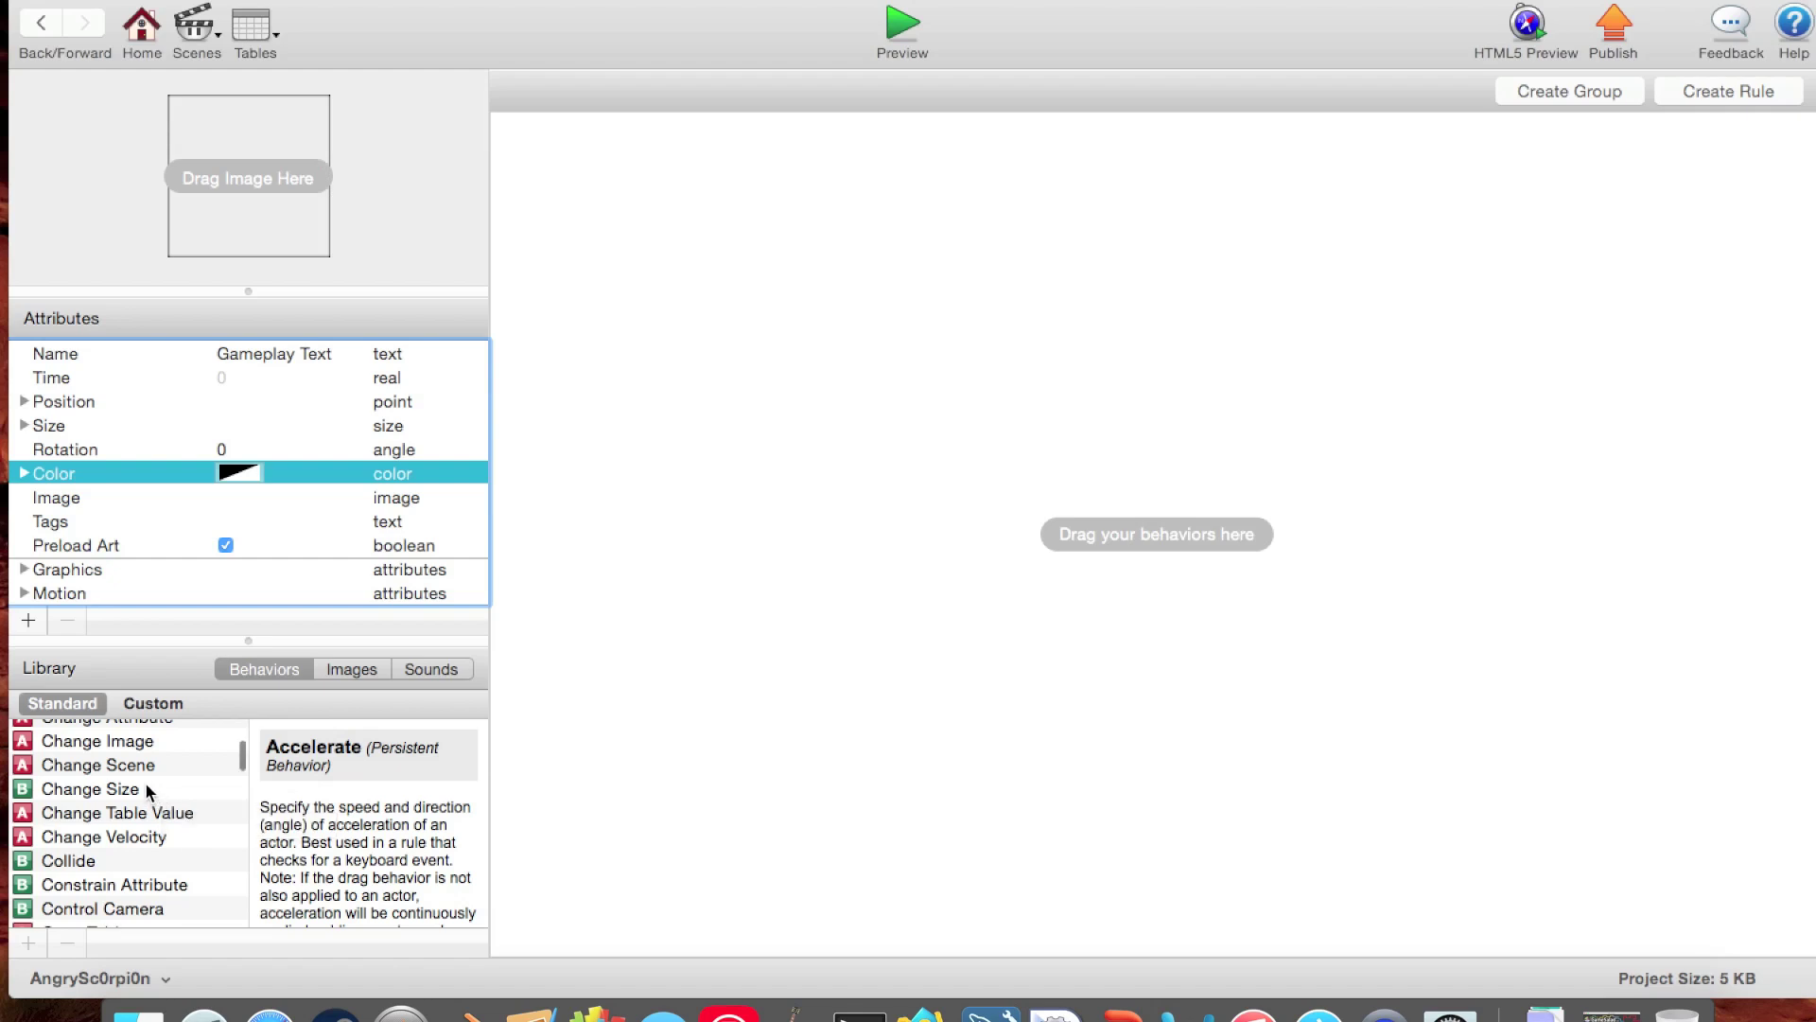
scroll(148, 792, "up", 1)
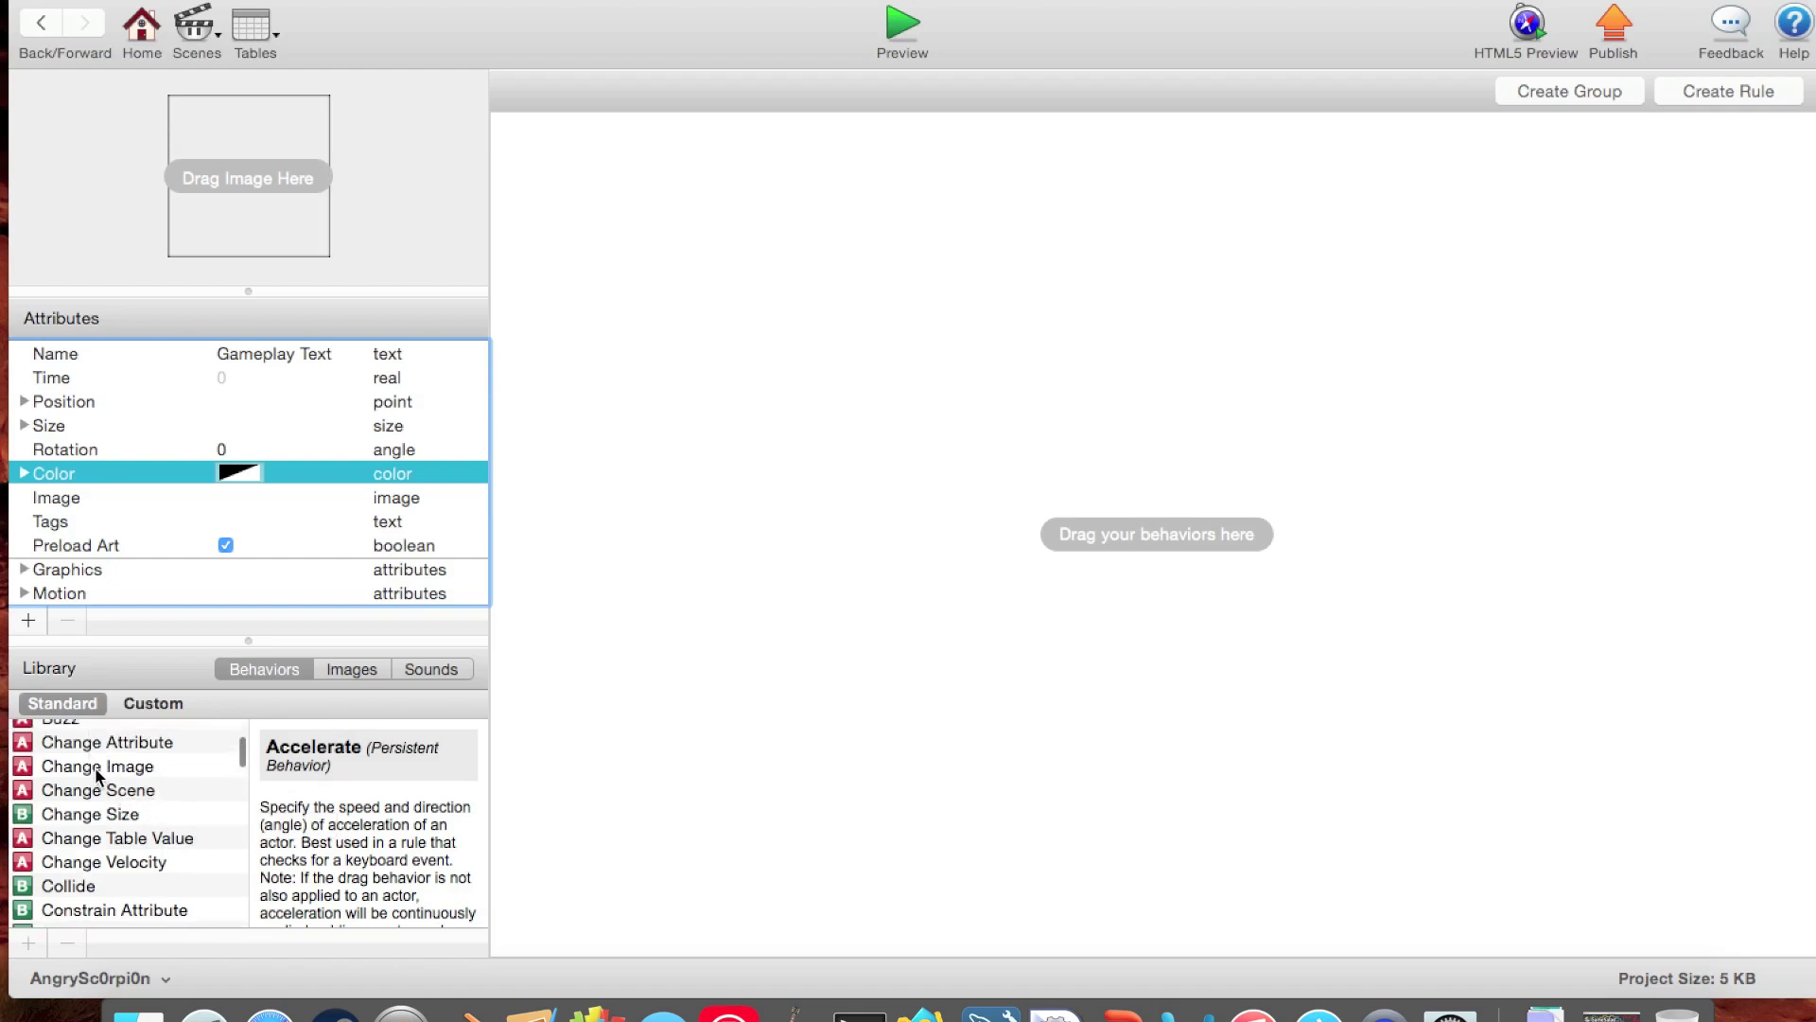
scroll(95, 766, "up", 2)
scroll(95, 795, "down", 5)
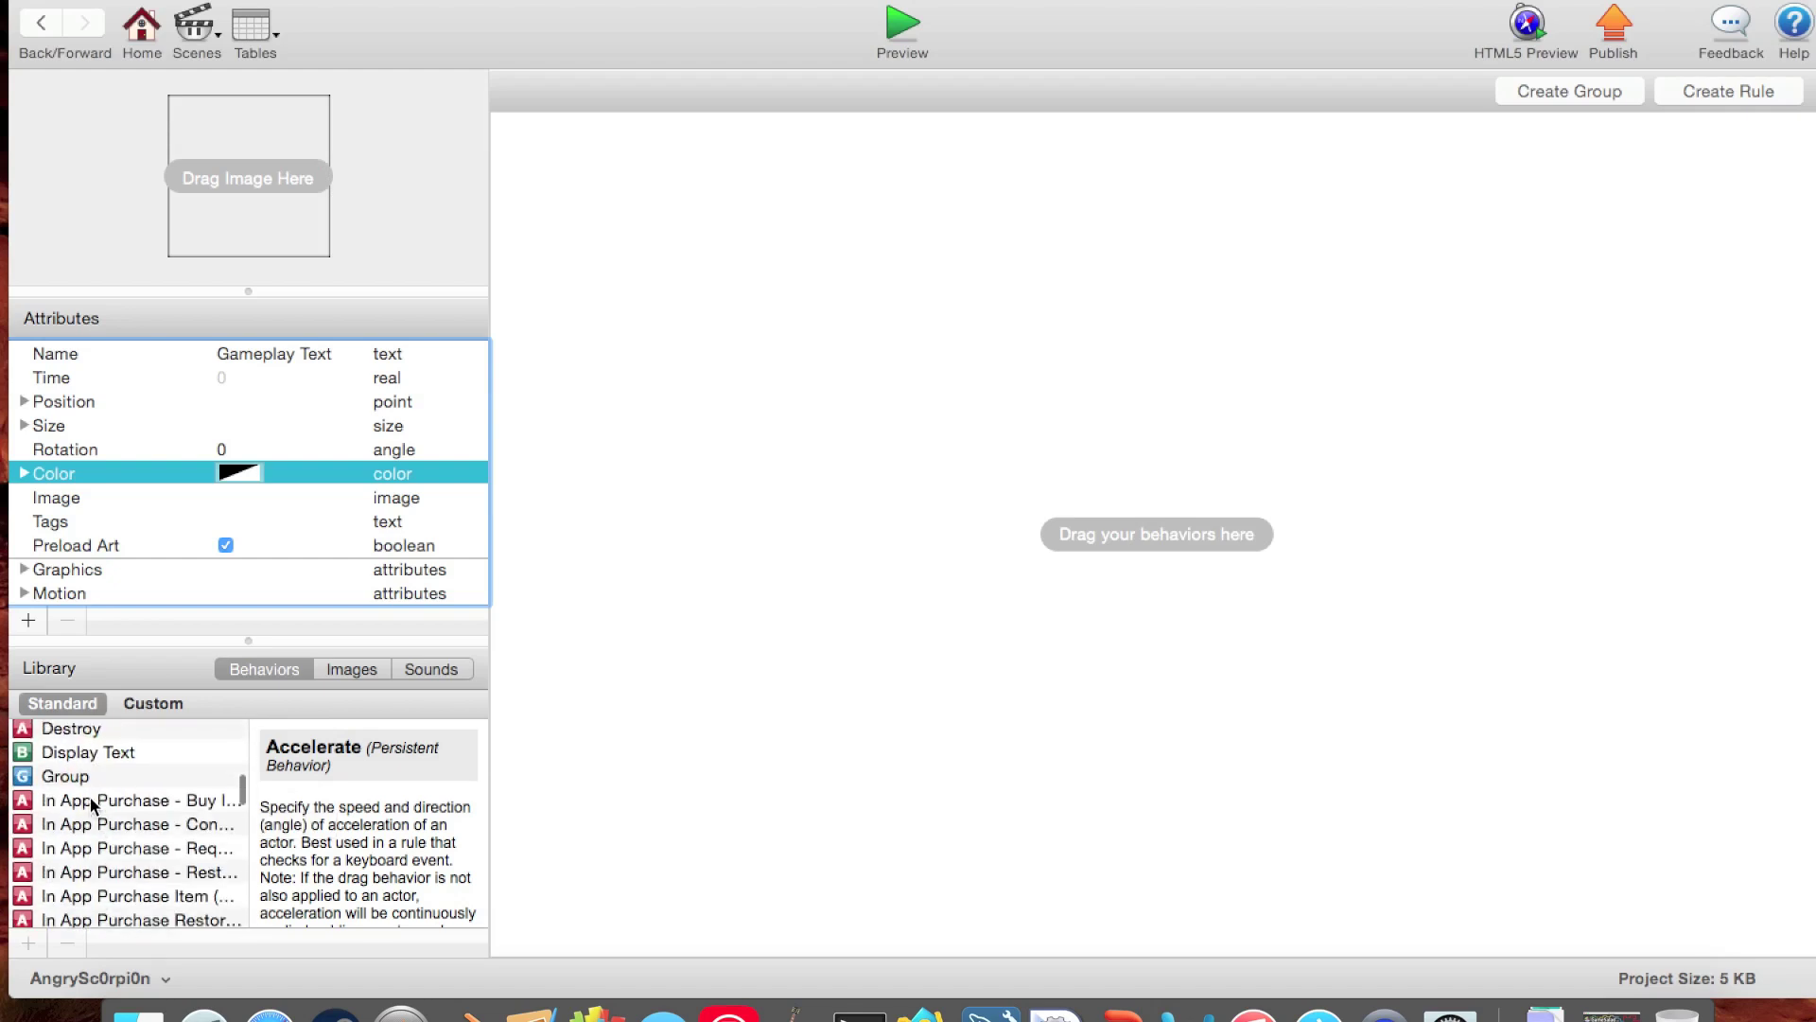
Step: Add a Display Text behavior reading '(Gameplay)' in orange Futura
left_click_drag(71, 751, 908, 454)
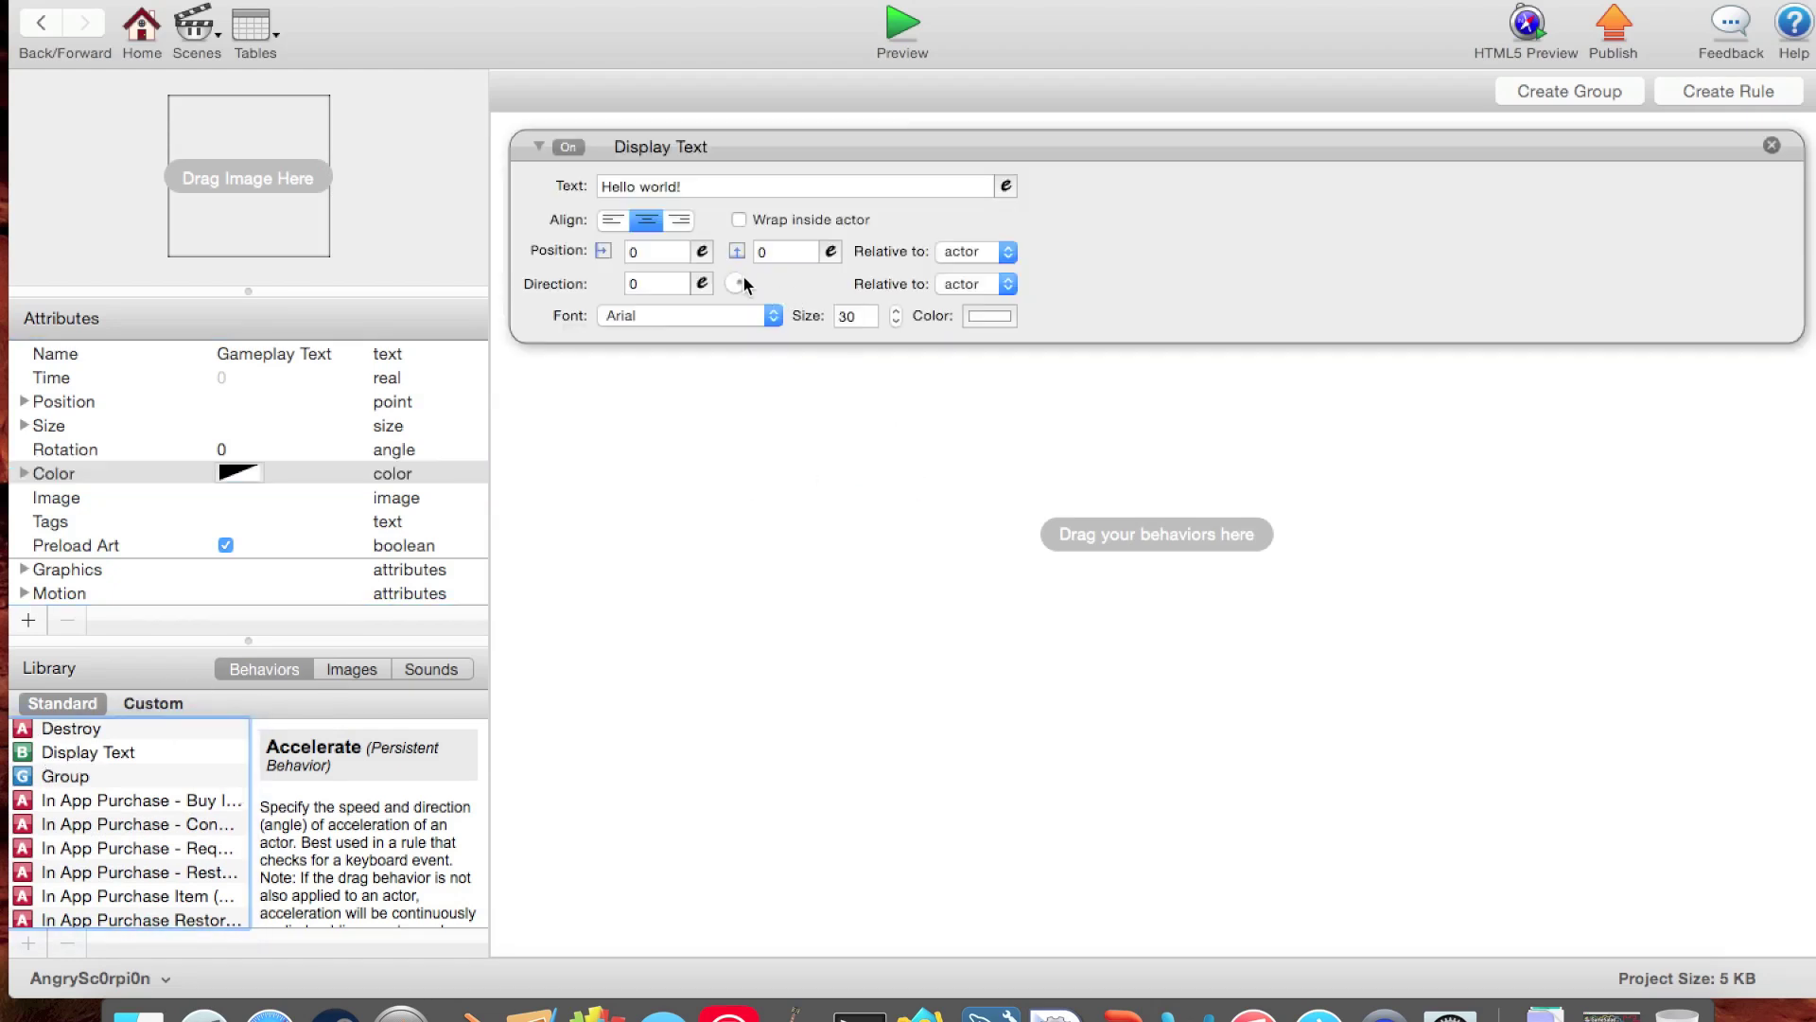
left_click(698, 188)
type("(Gameplay")
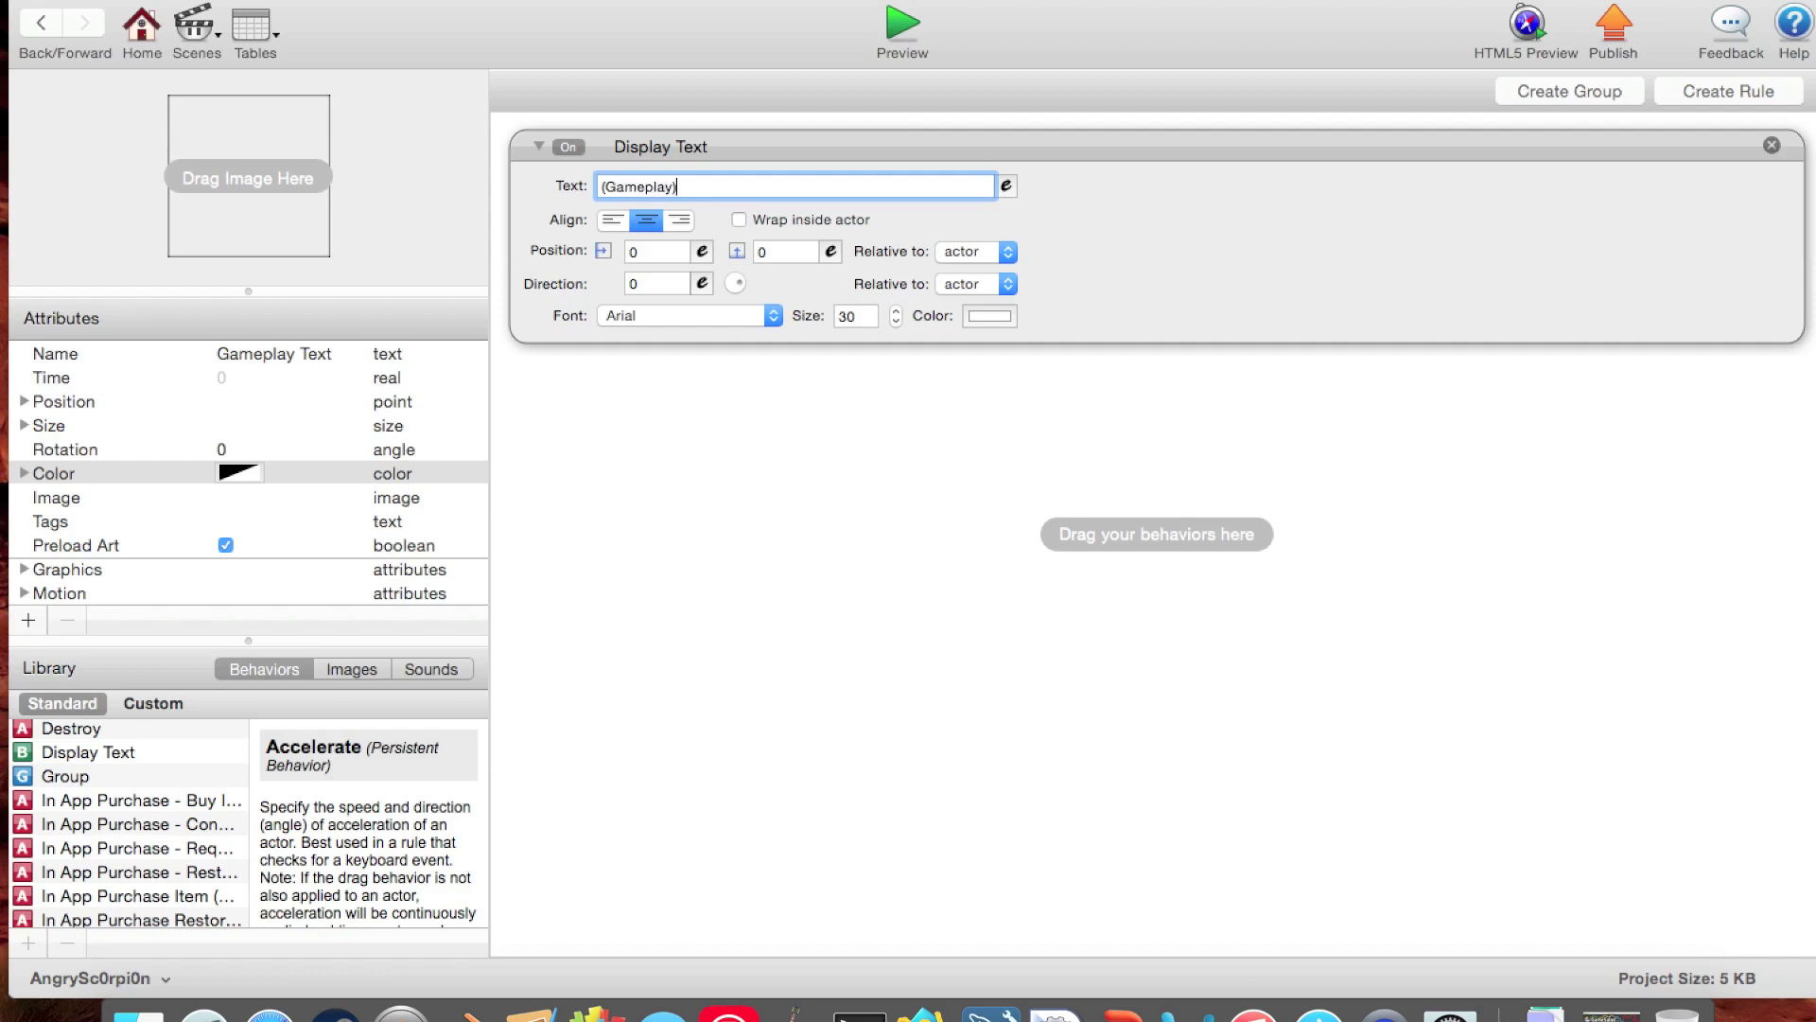
left_click(812, 559)
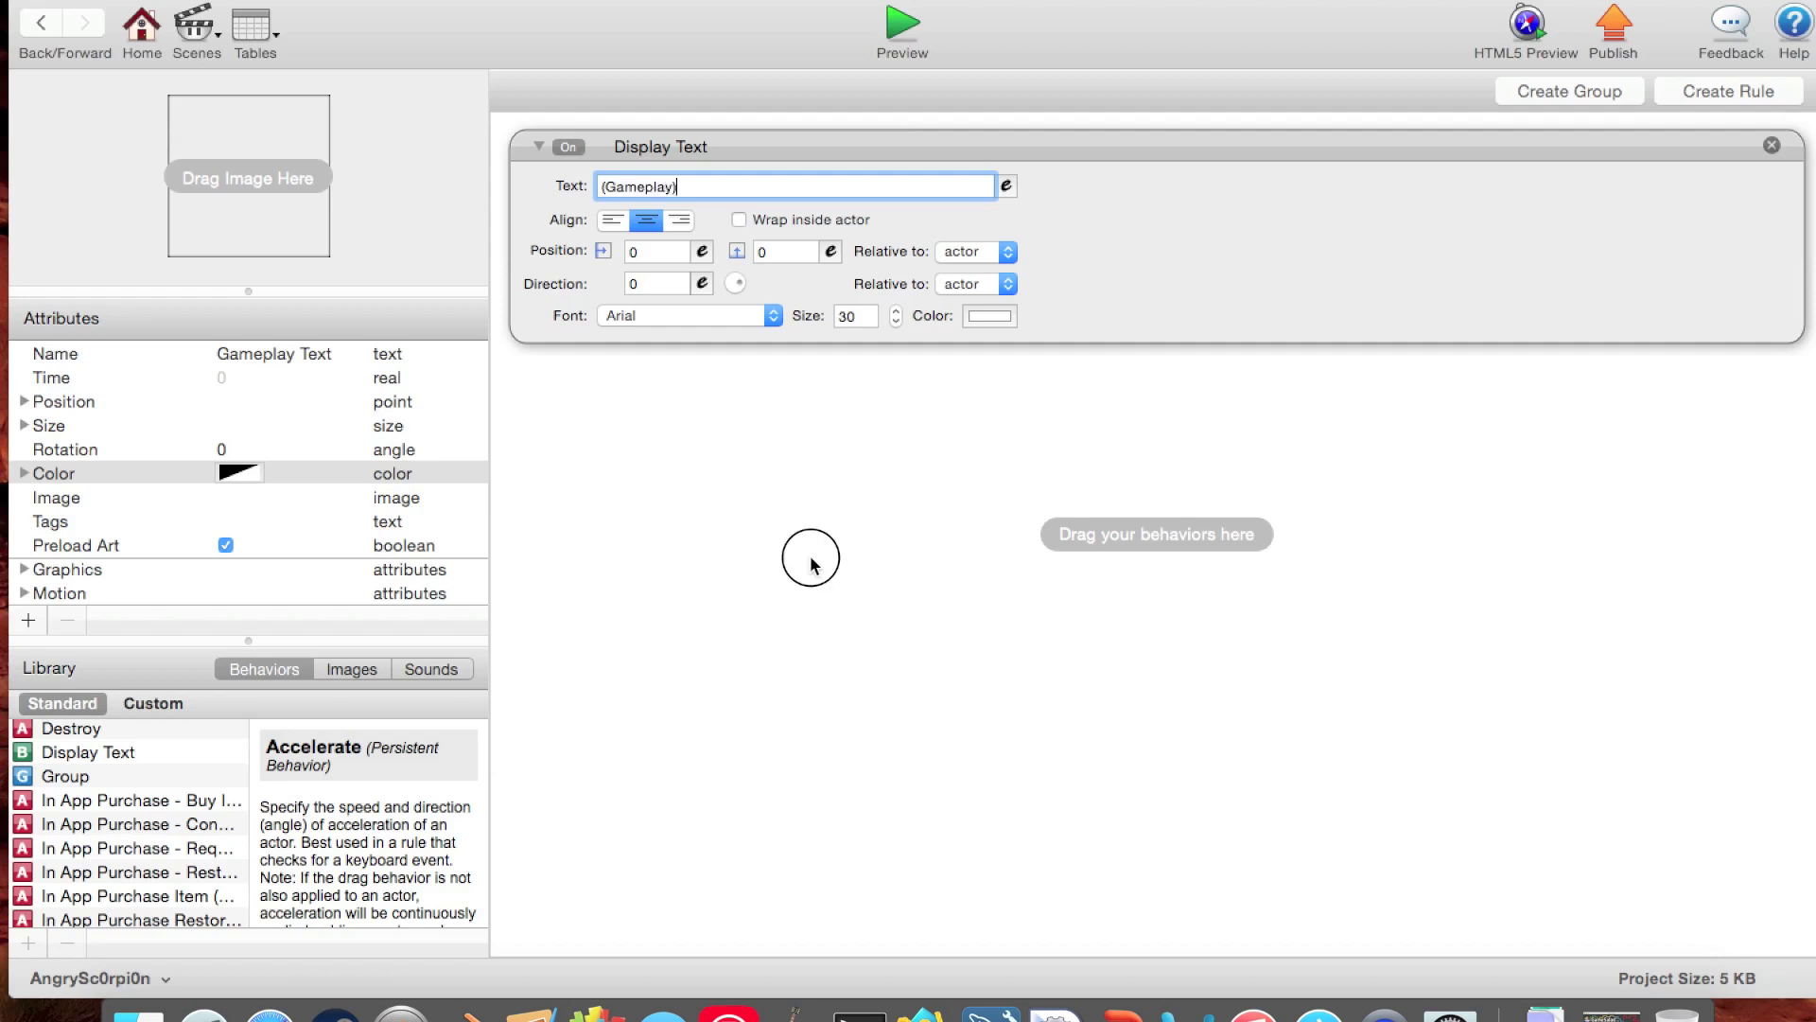
left_click(989, 316)
left_click_drag(619, 494, 635, 456)
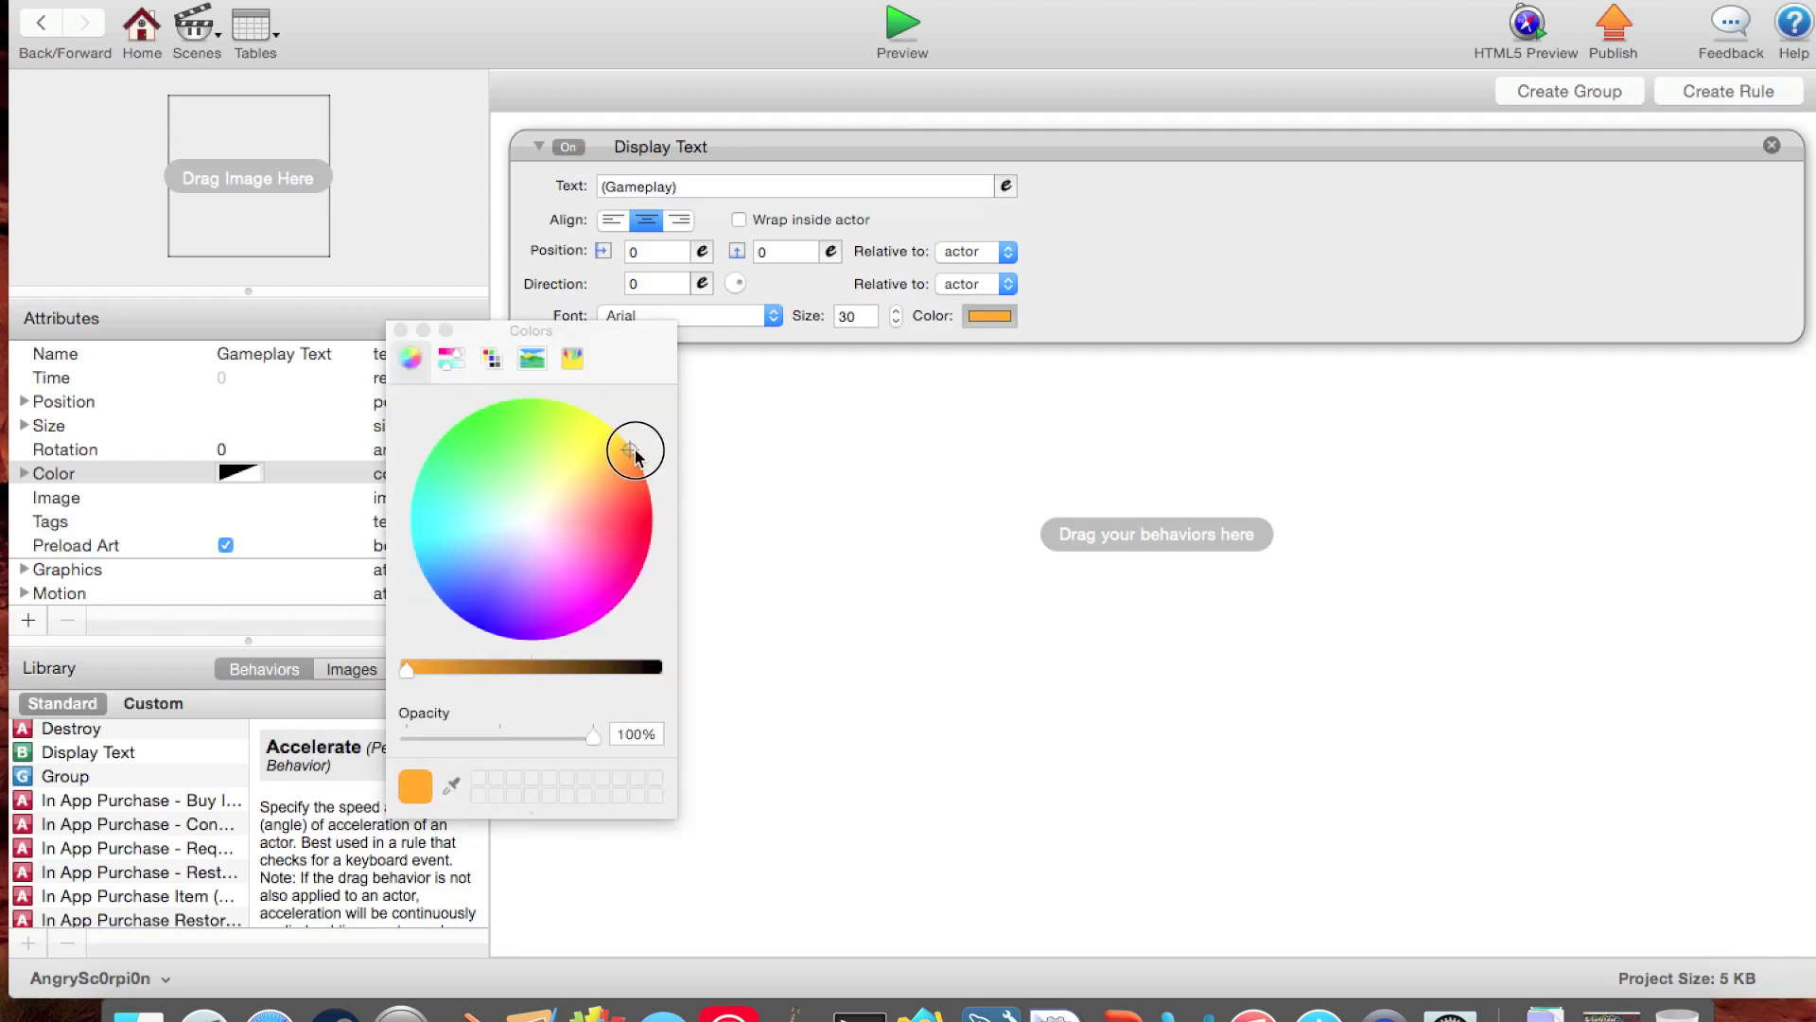
left_click(400, 329)
left_click(660, 320)
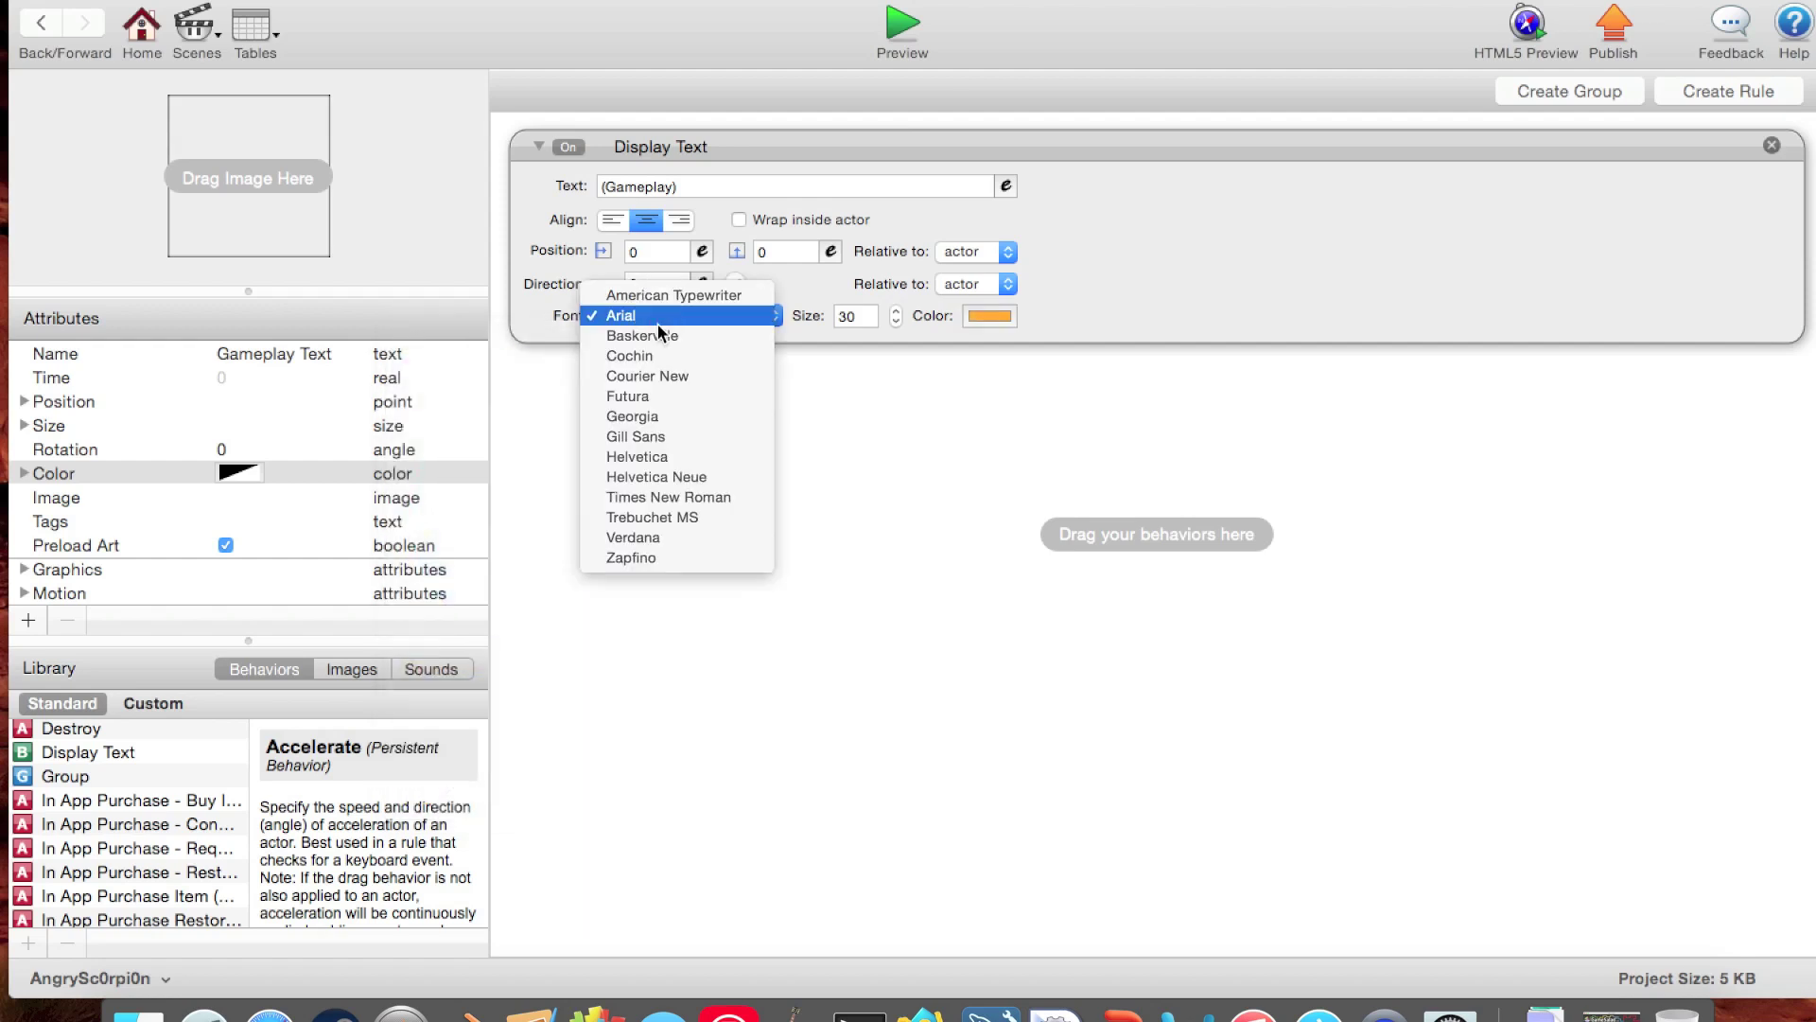
left_click(636, 399)
Step: Return to the scene and place Gameplay Text at the centre of the stage
left_click(40, 23)
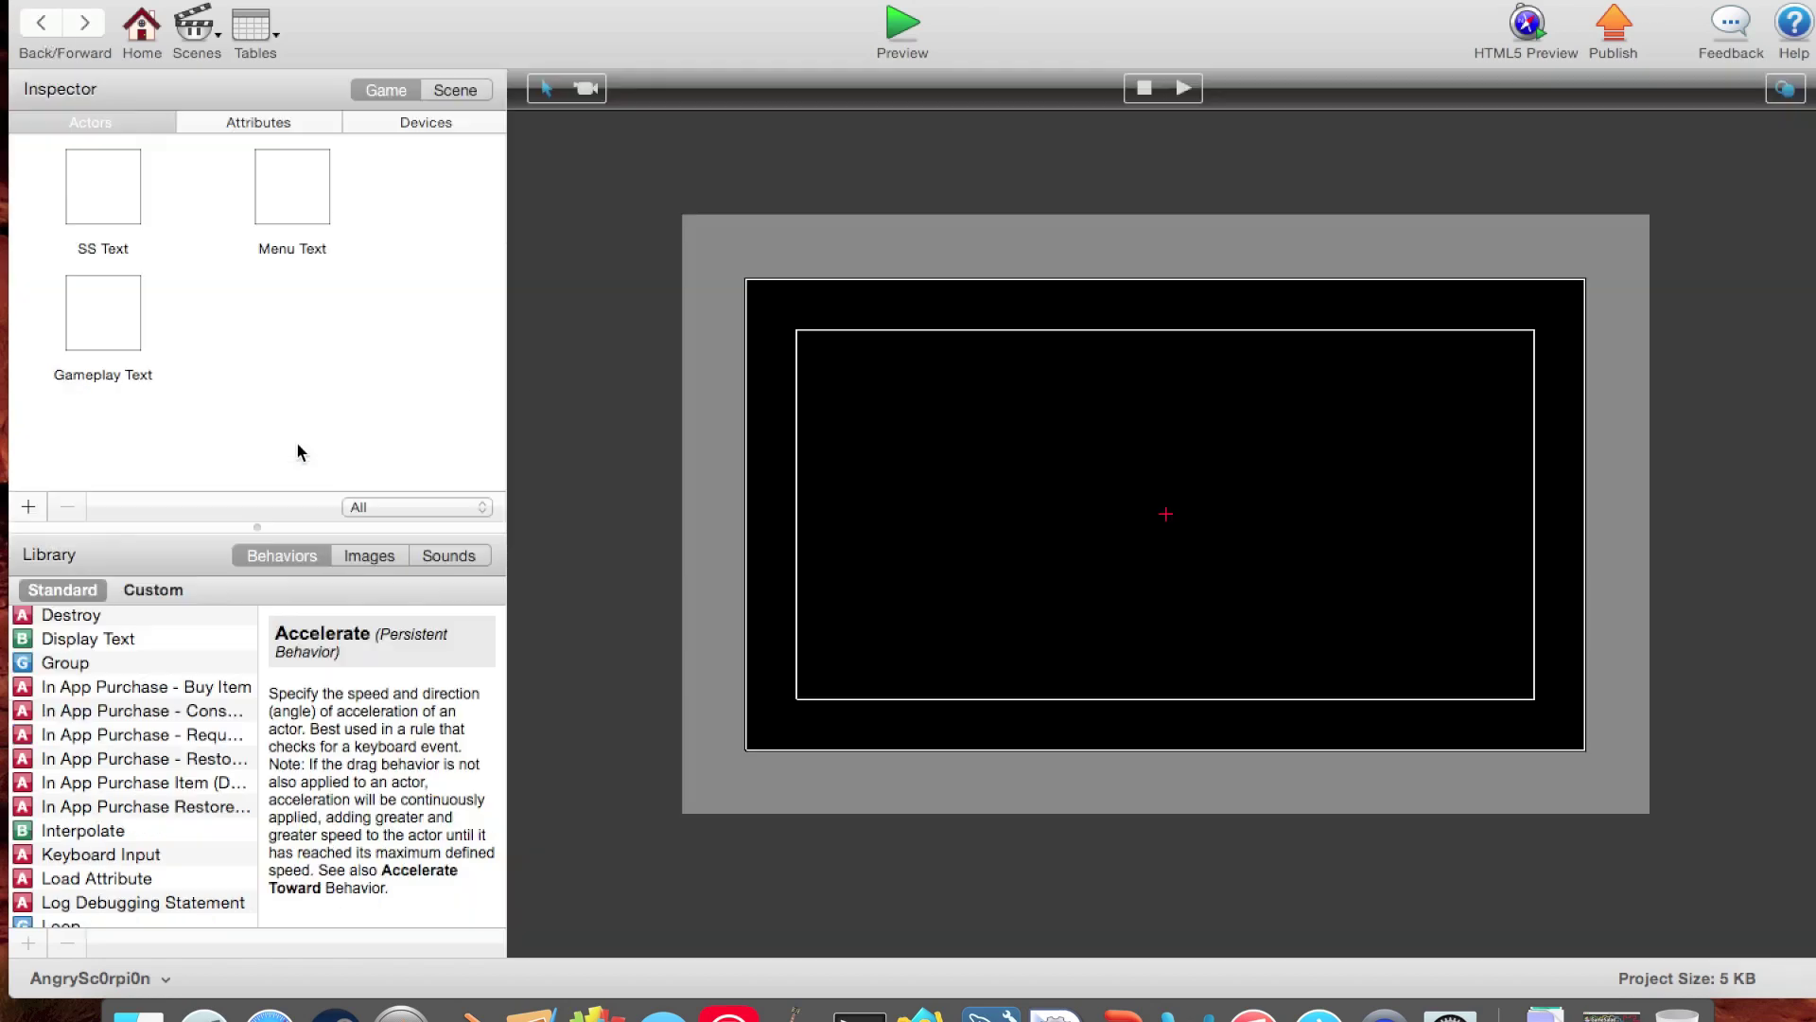
left_click_drag(98, 329, 1164, 547)
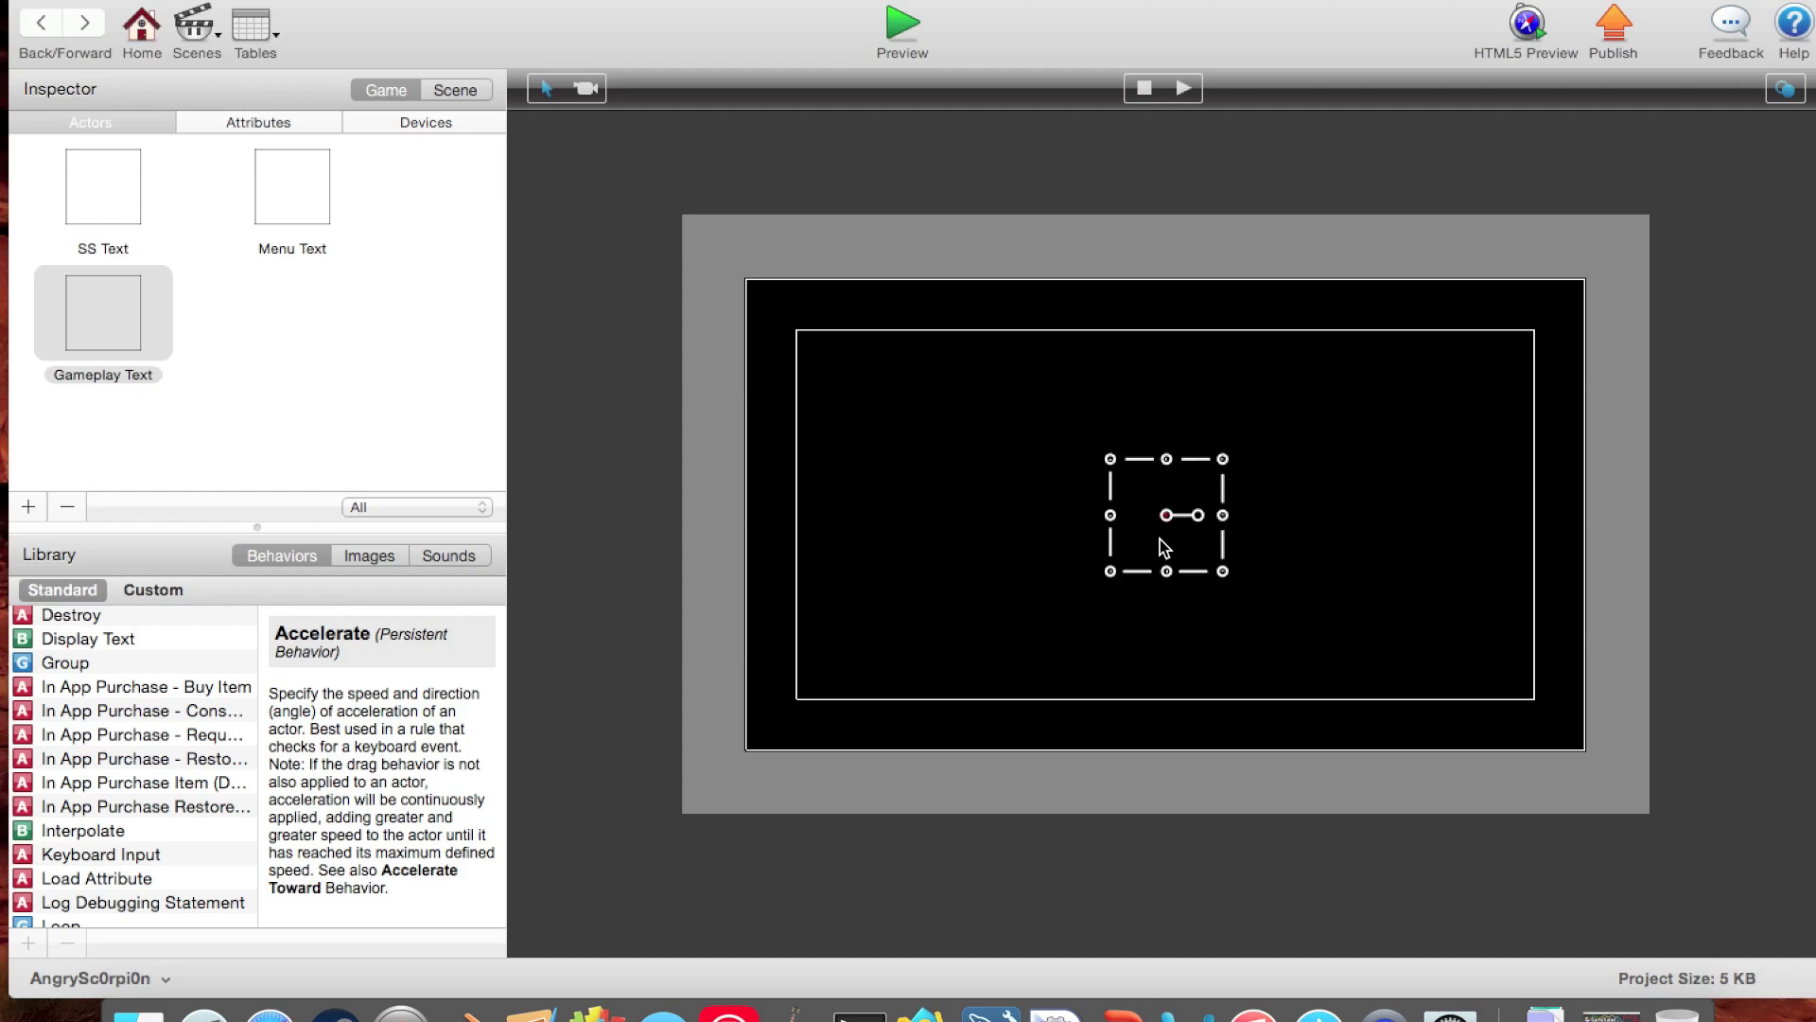
left_click(1073, 815)
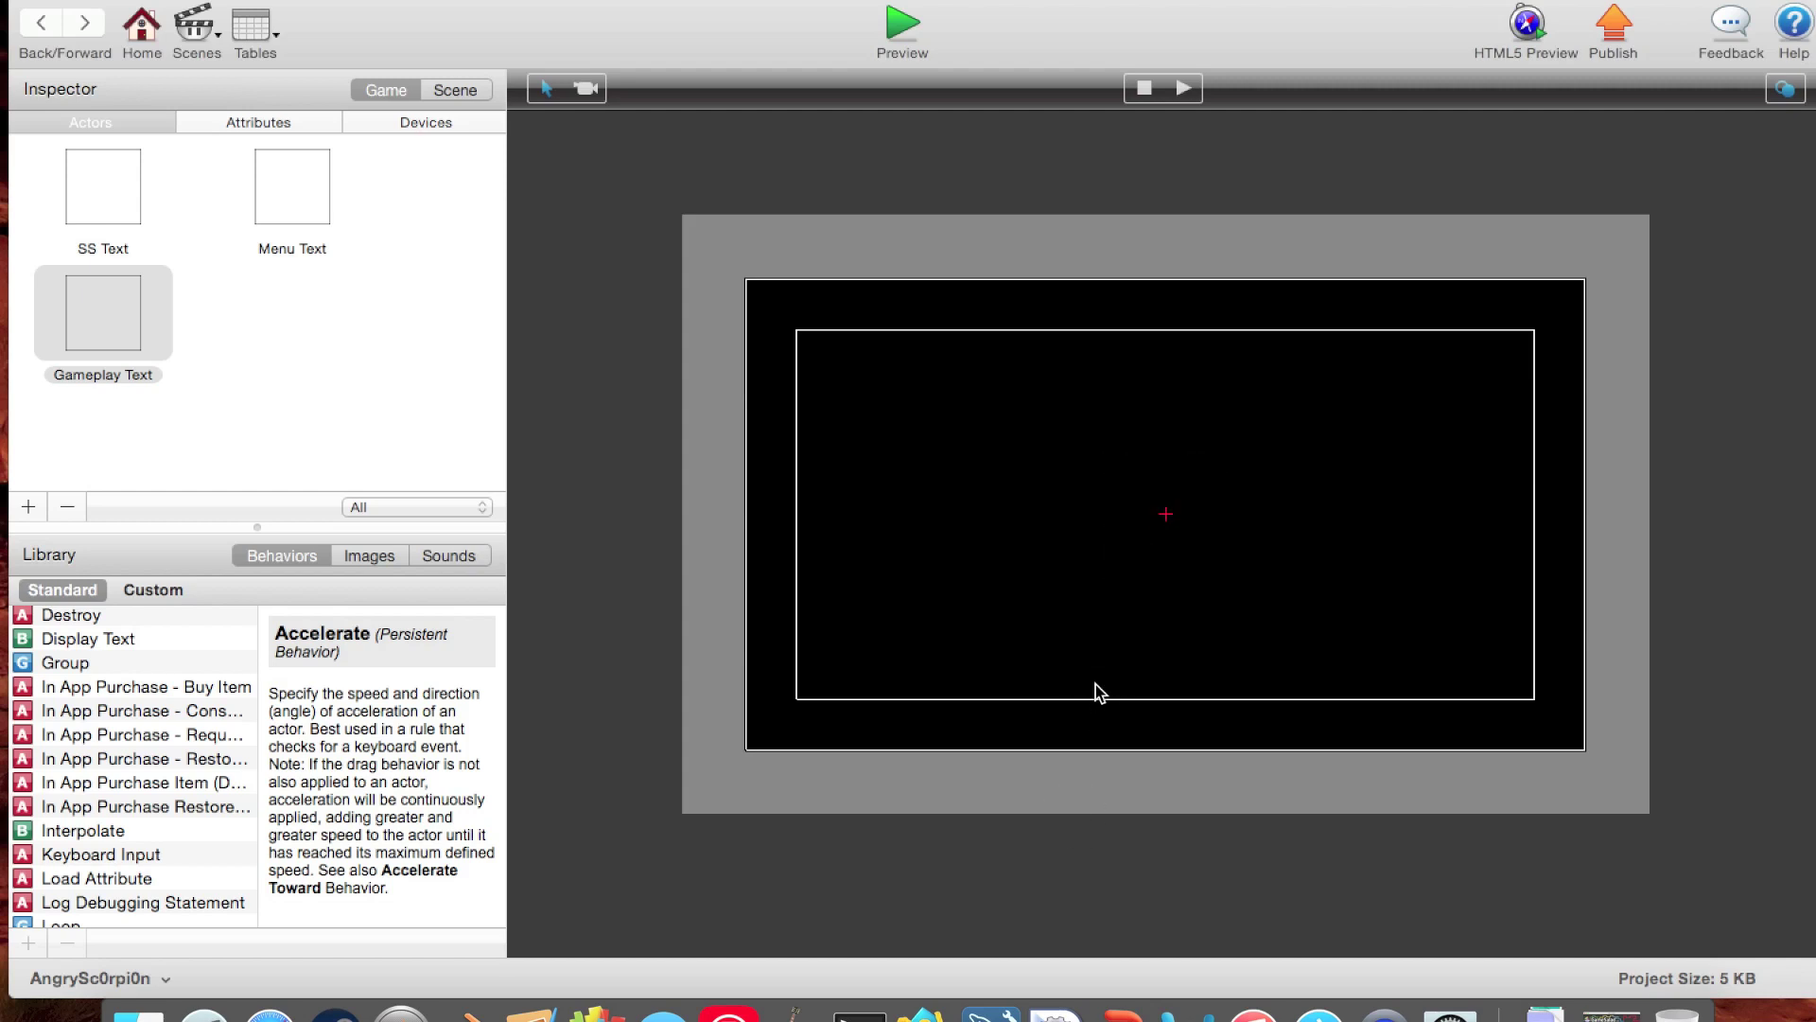
left_click(68, 475)
Step: Create a new actor and name it 'Back to menu'
left_click(28, 506)
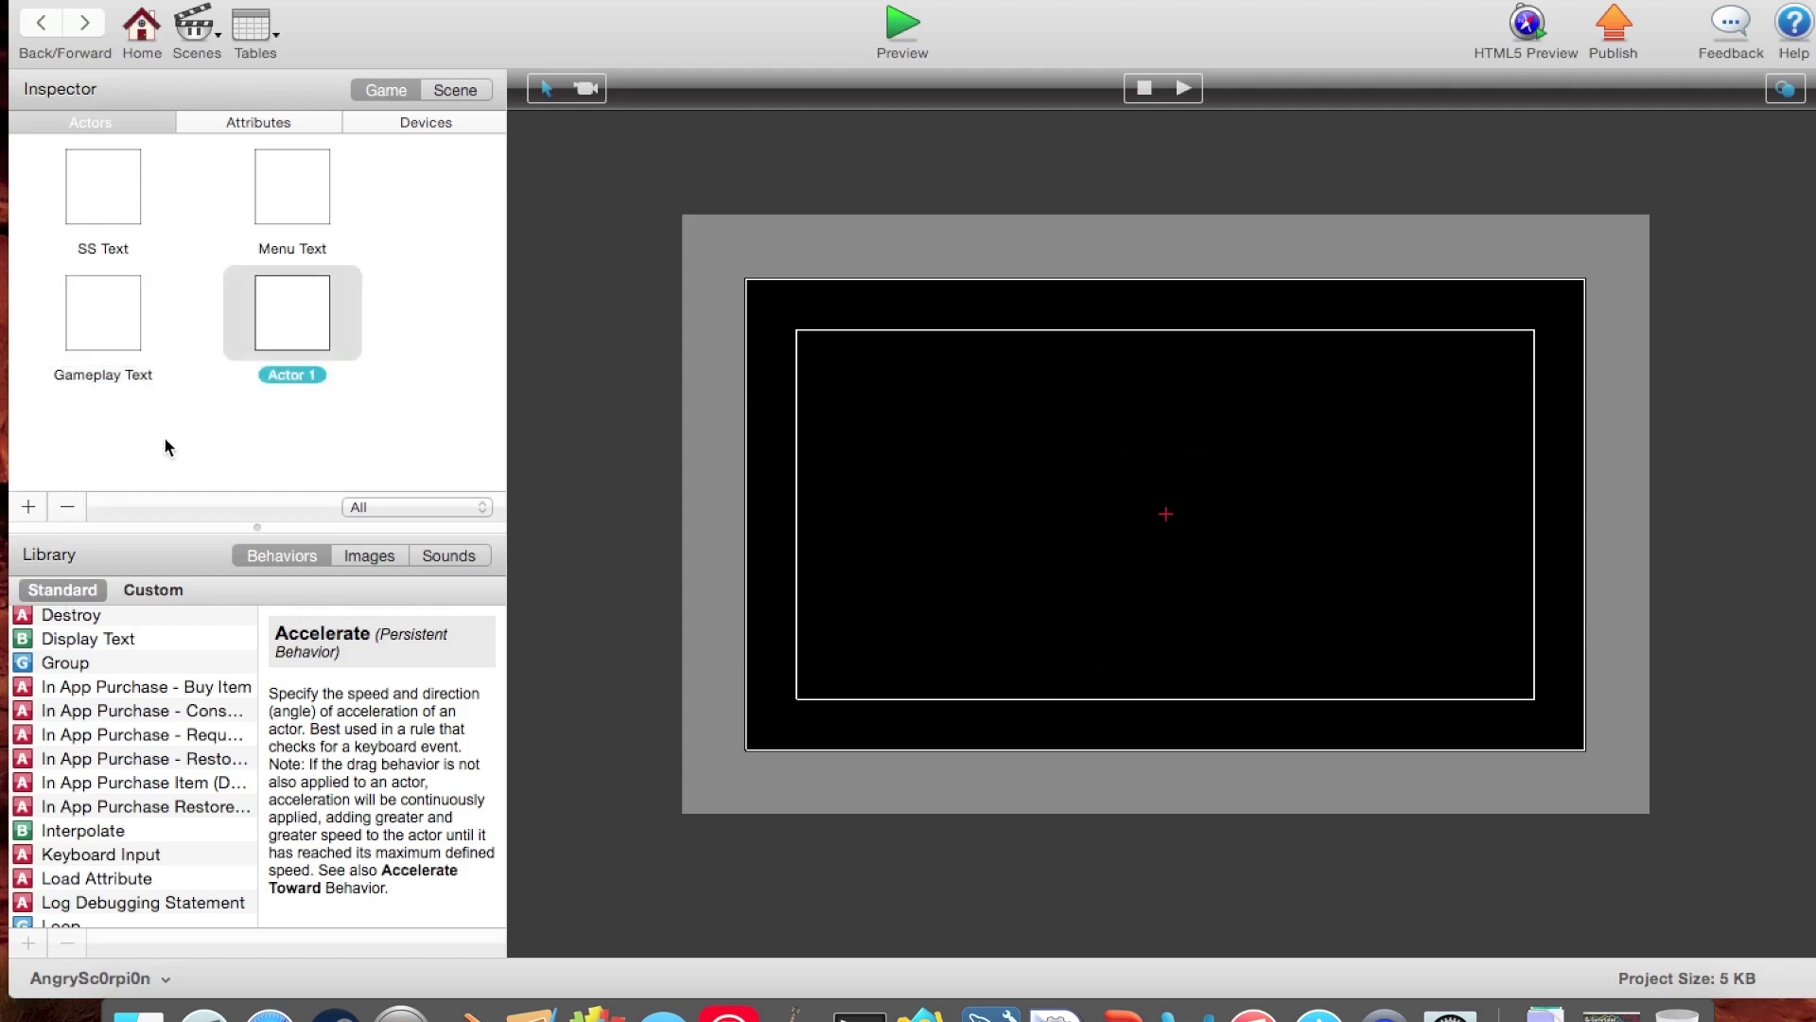
double_click(316, 379)
type("Back to menu")
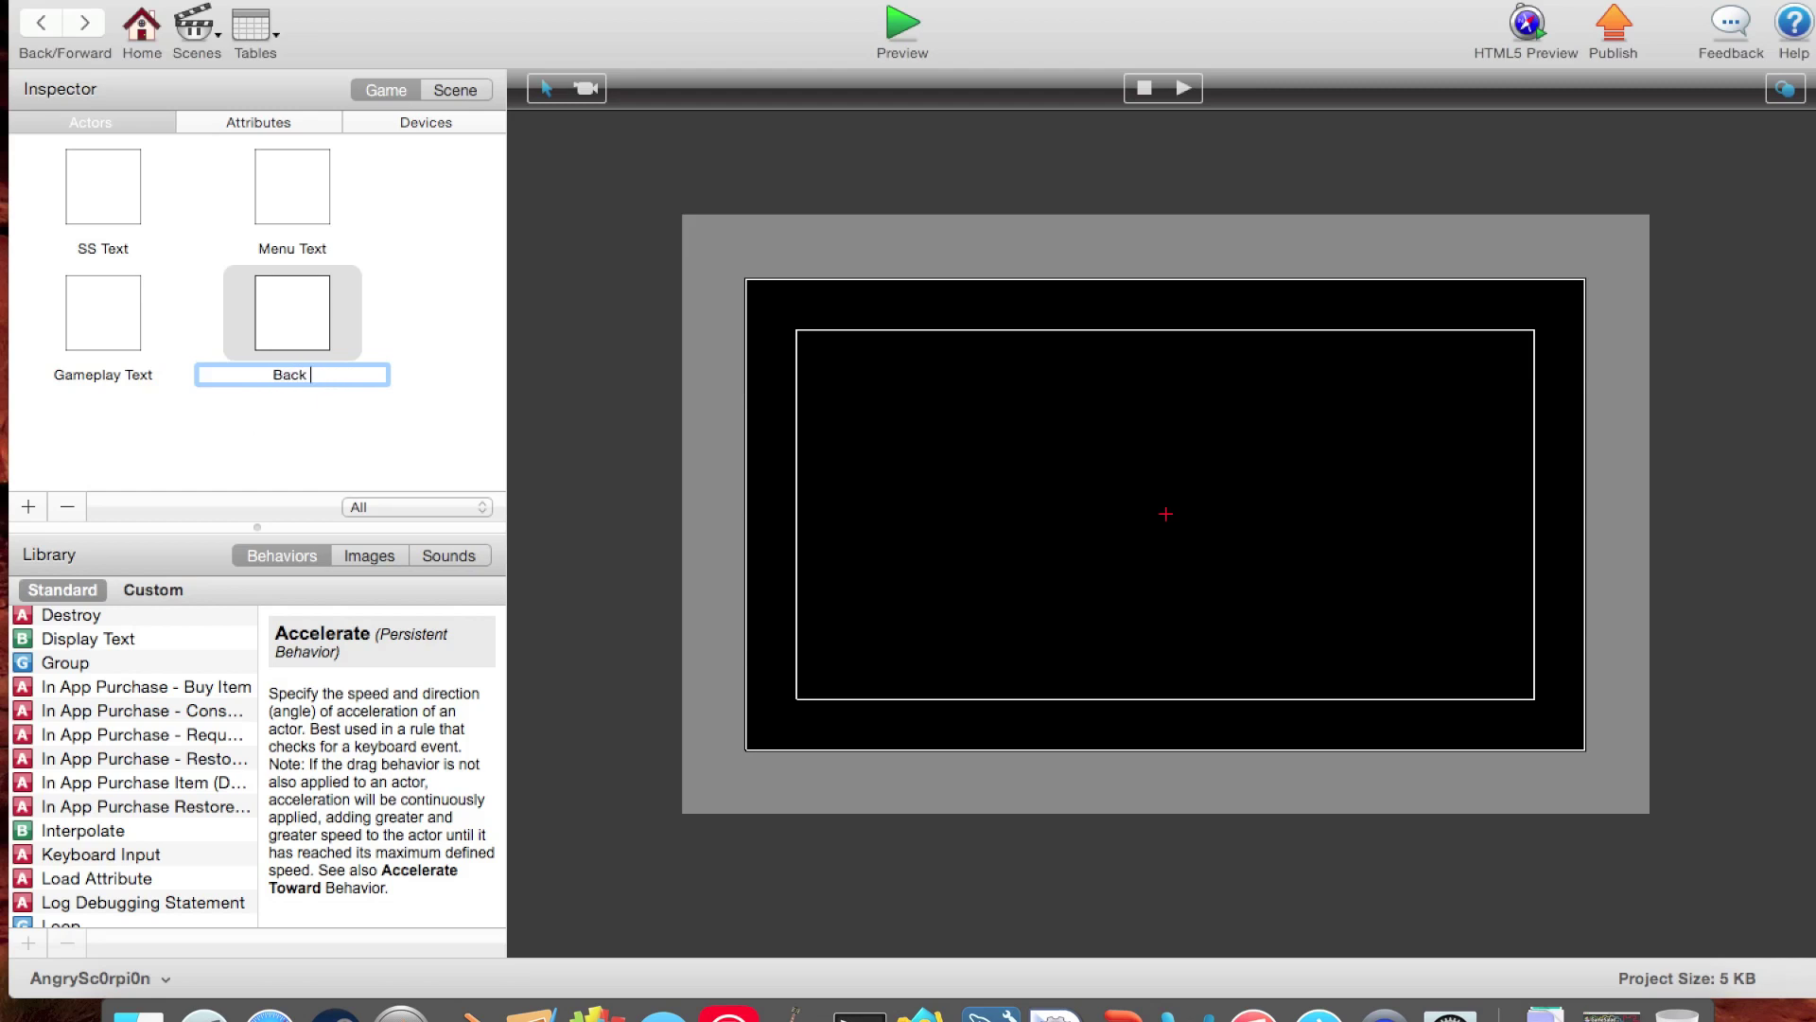
key("Return")
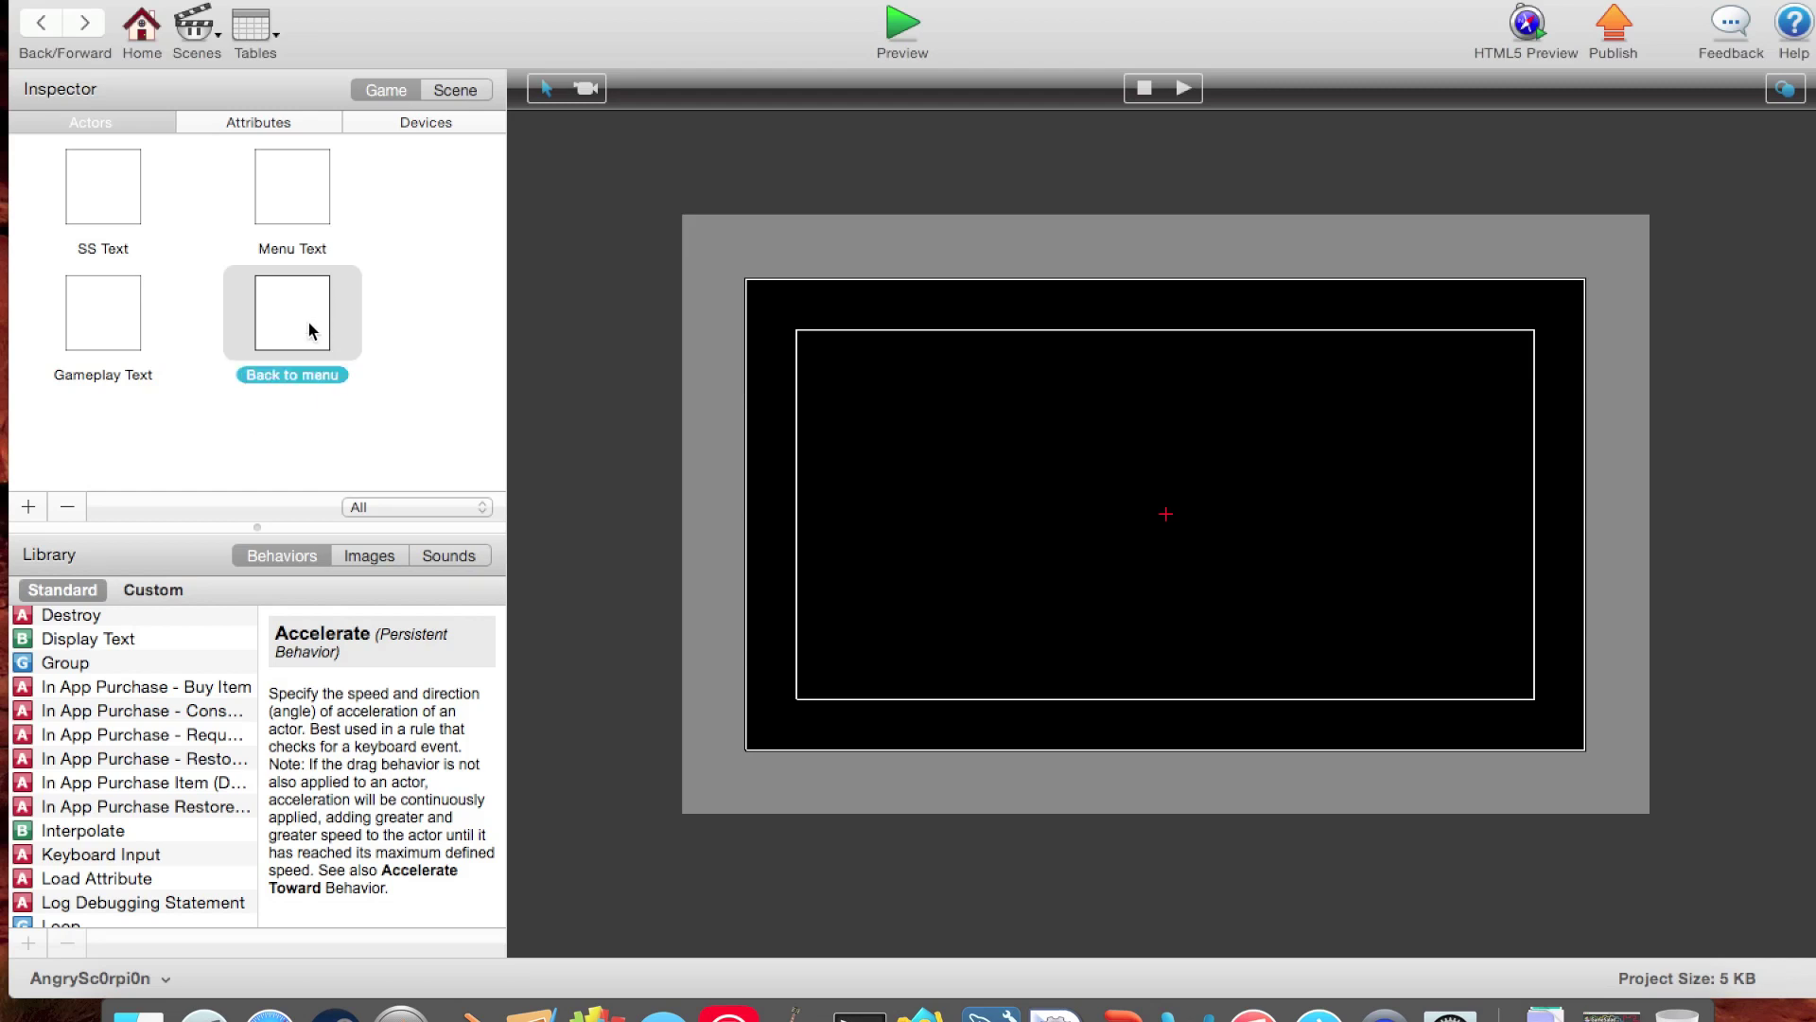
double_click(315, 323)
Step: Make Back to menu fully transparent and add a Display Text reading 'Back to menu'
left_click(223, 473)
left_click(408, 736)
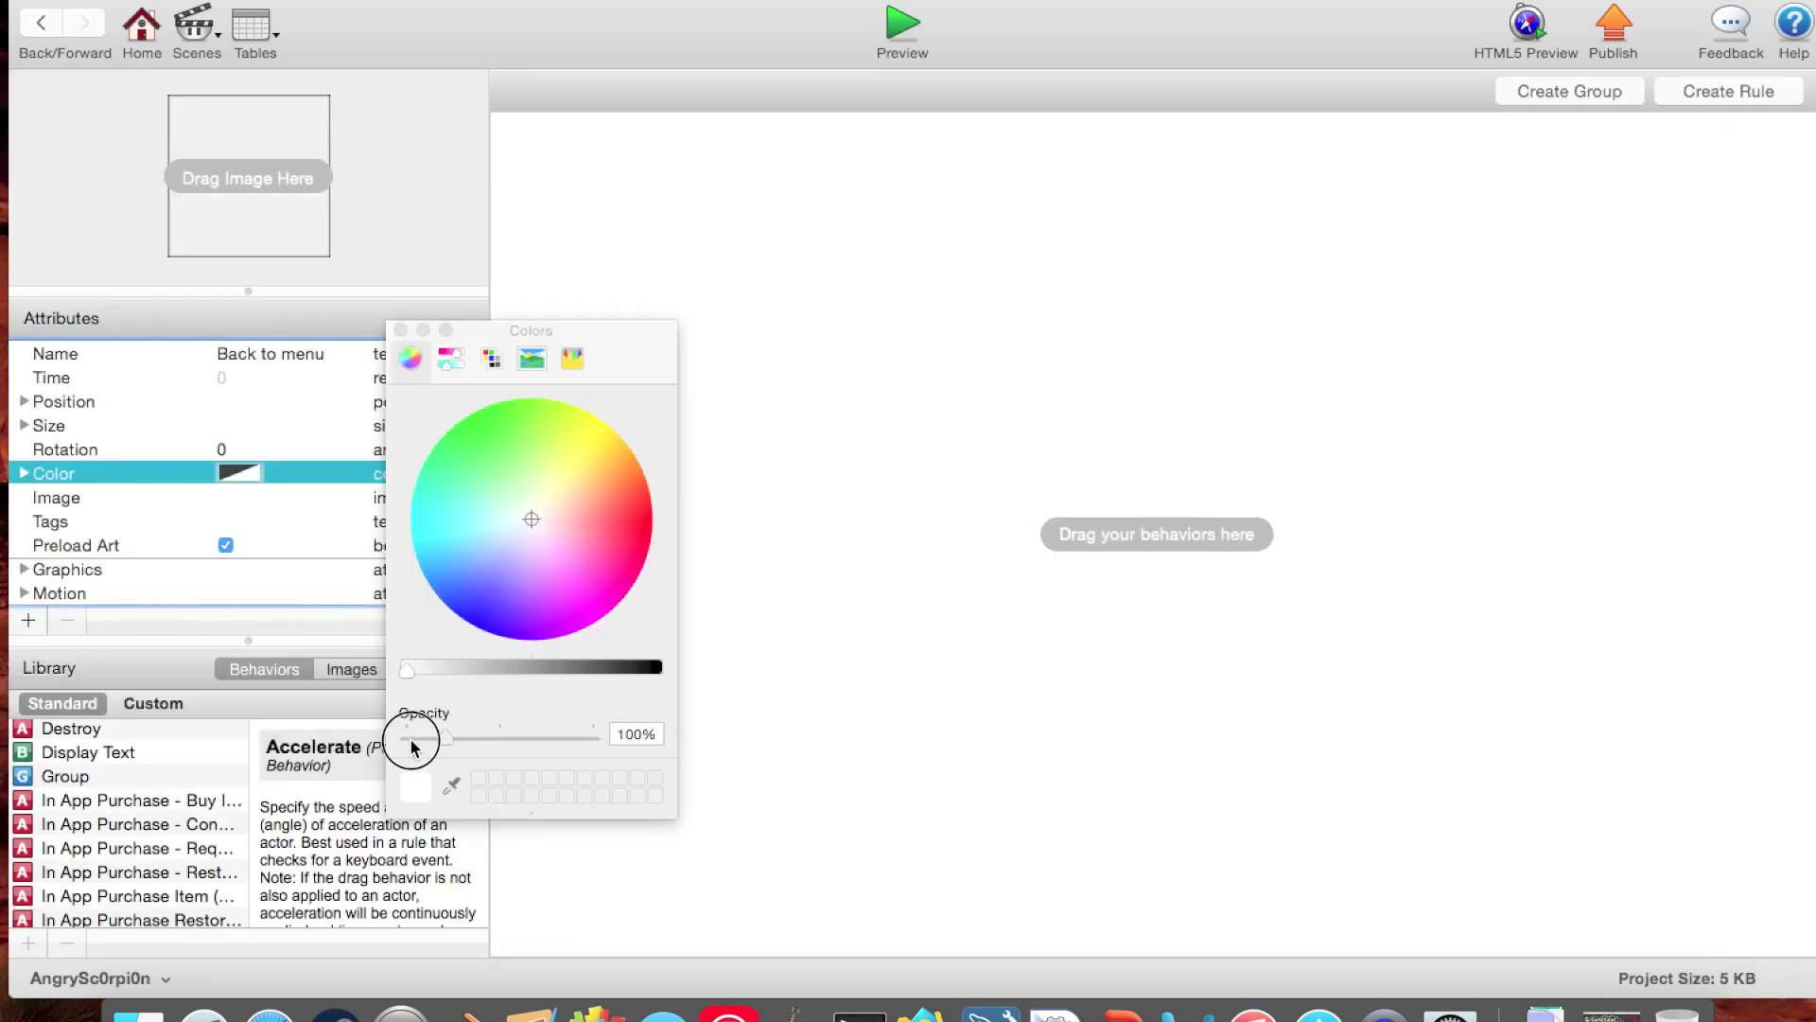
left_click(400, 329)
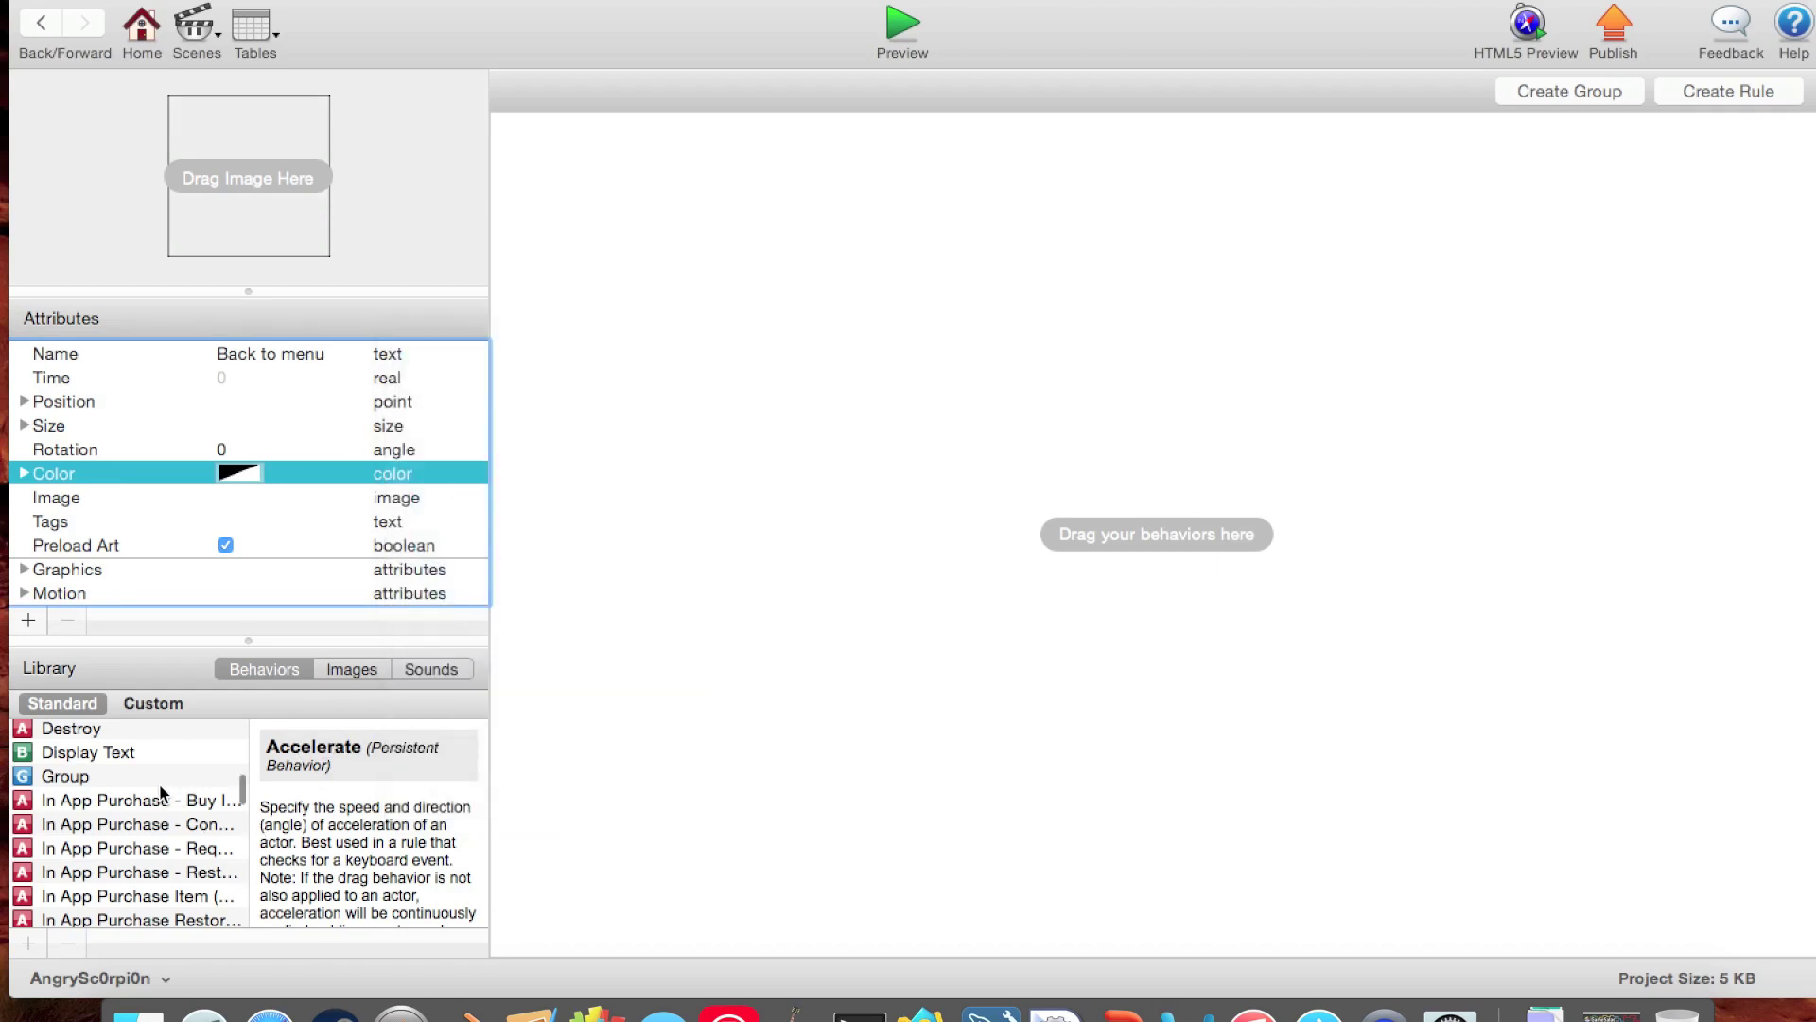
left_click_drag(114, 752, 1103, 689)
left_click(724, 196)
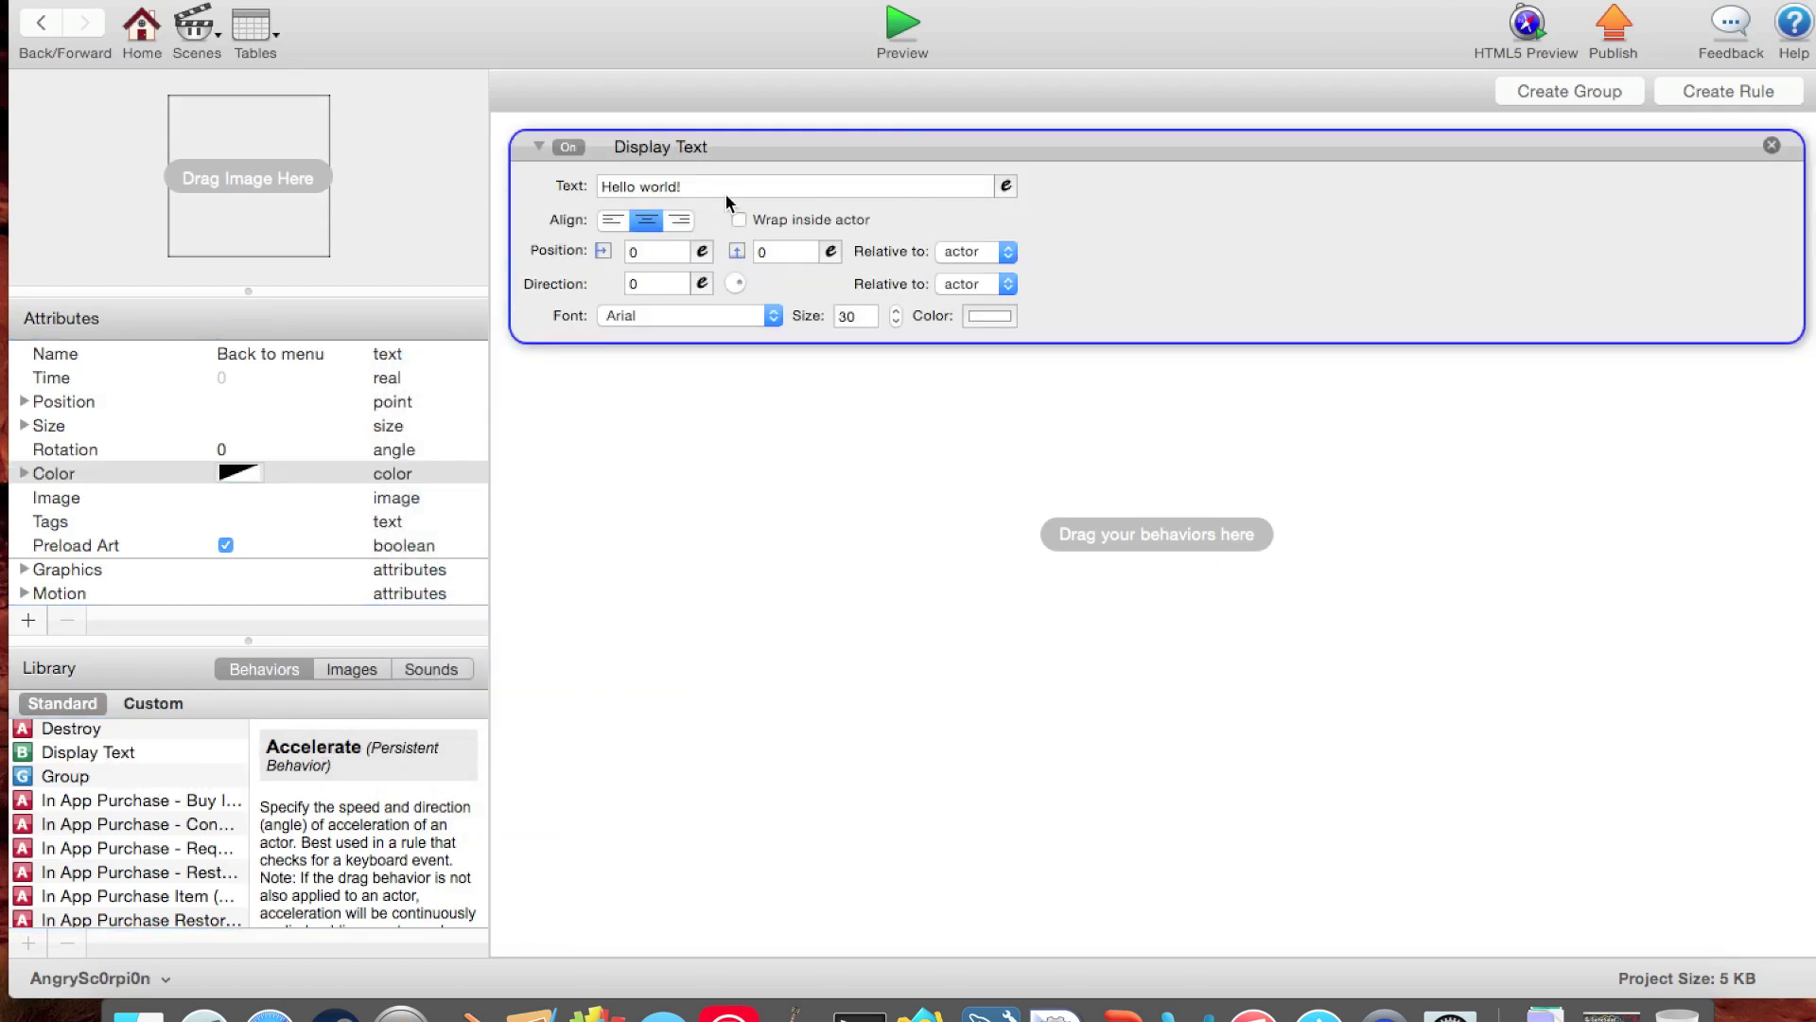
type("Ba")
key("BackSpace")
key("BackSpace")
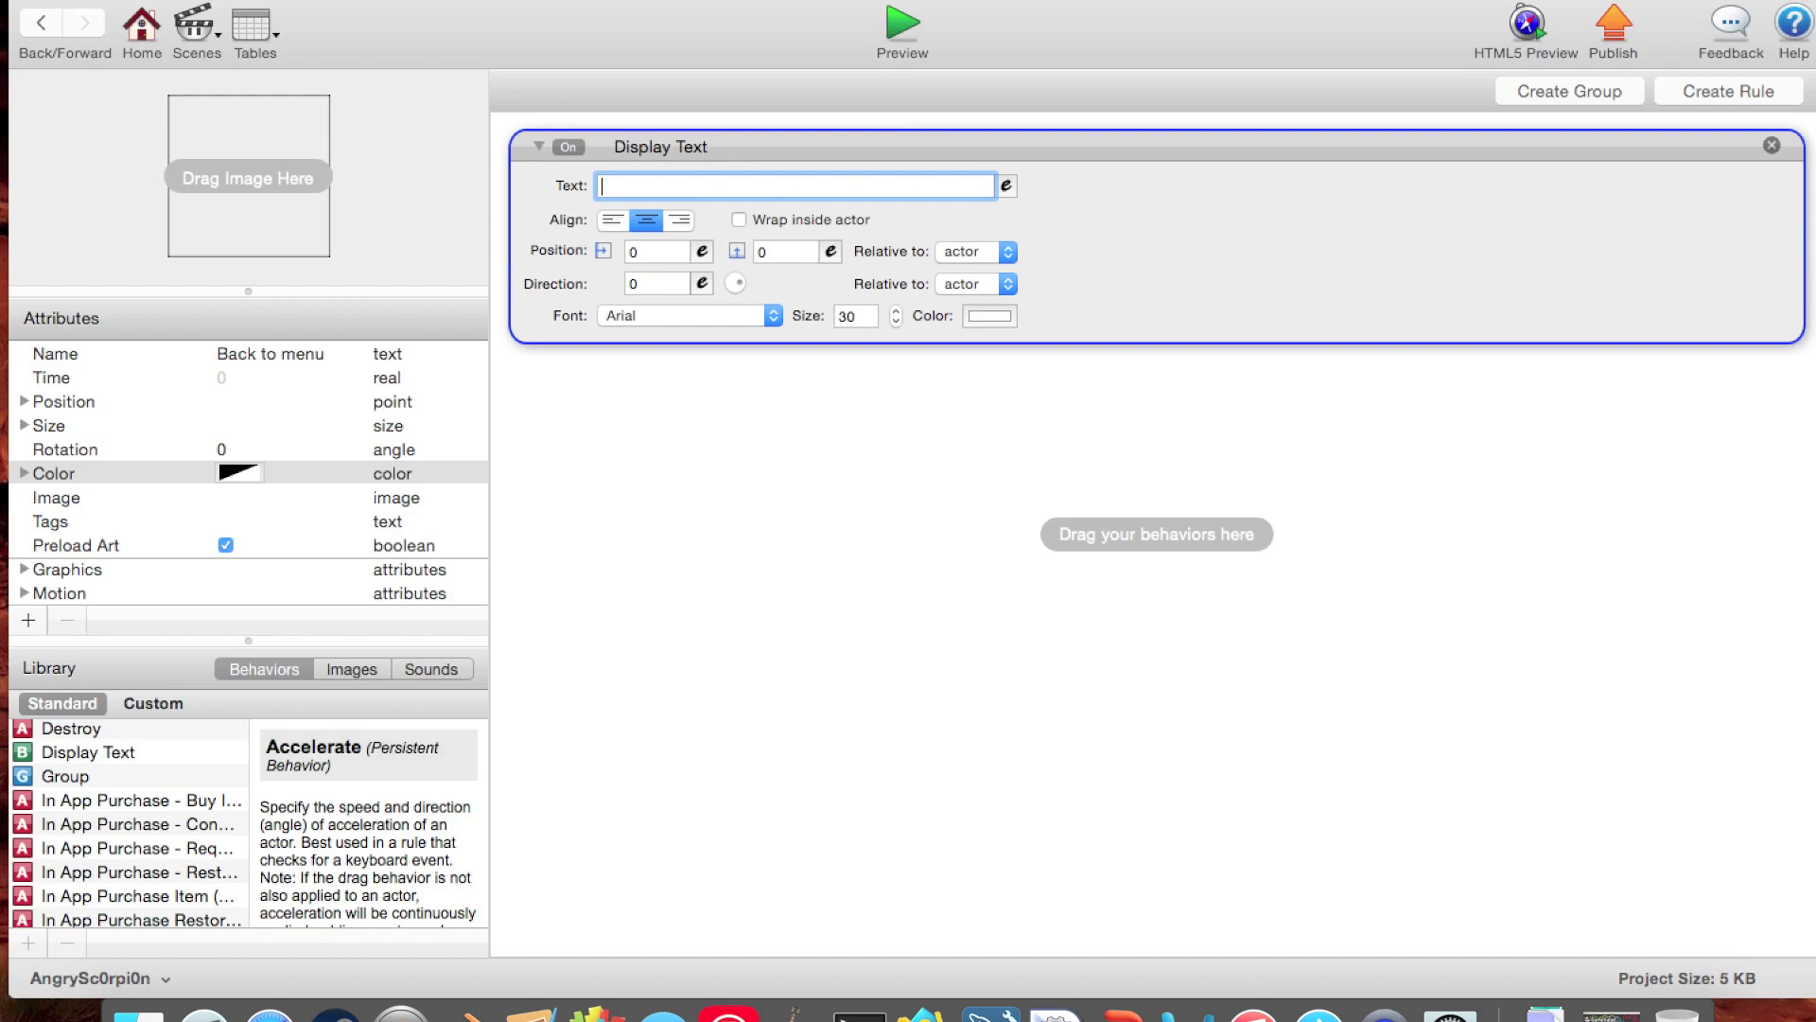
type("< Bac")
key("BackSpace")
key("BackSpace")
key("BackSpace")
key("BackSpace")
key("BackSpace")
key("BackSpace")
type("Back to menu")
key("Return")
Step: Style the Back to menu text in Futura with a pink colour
left_click(688, 318)
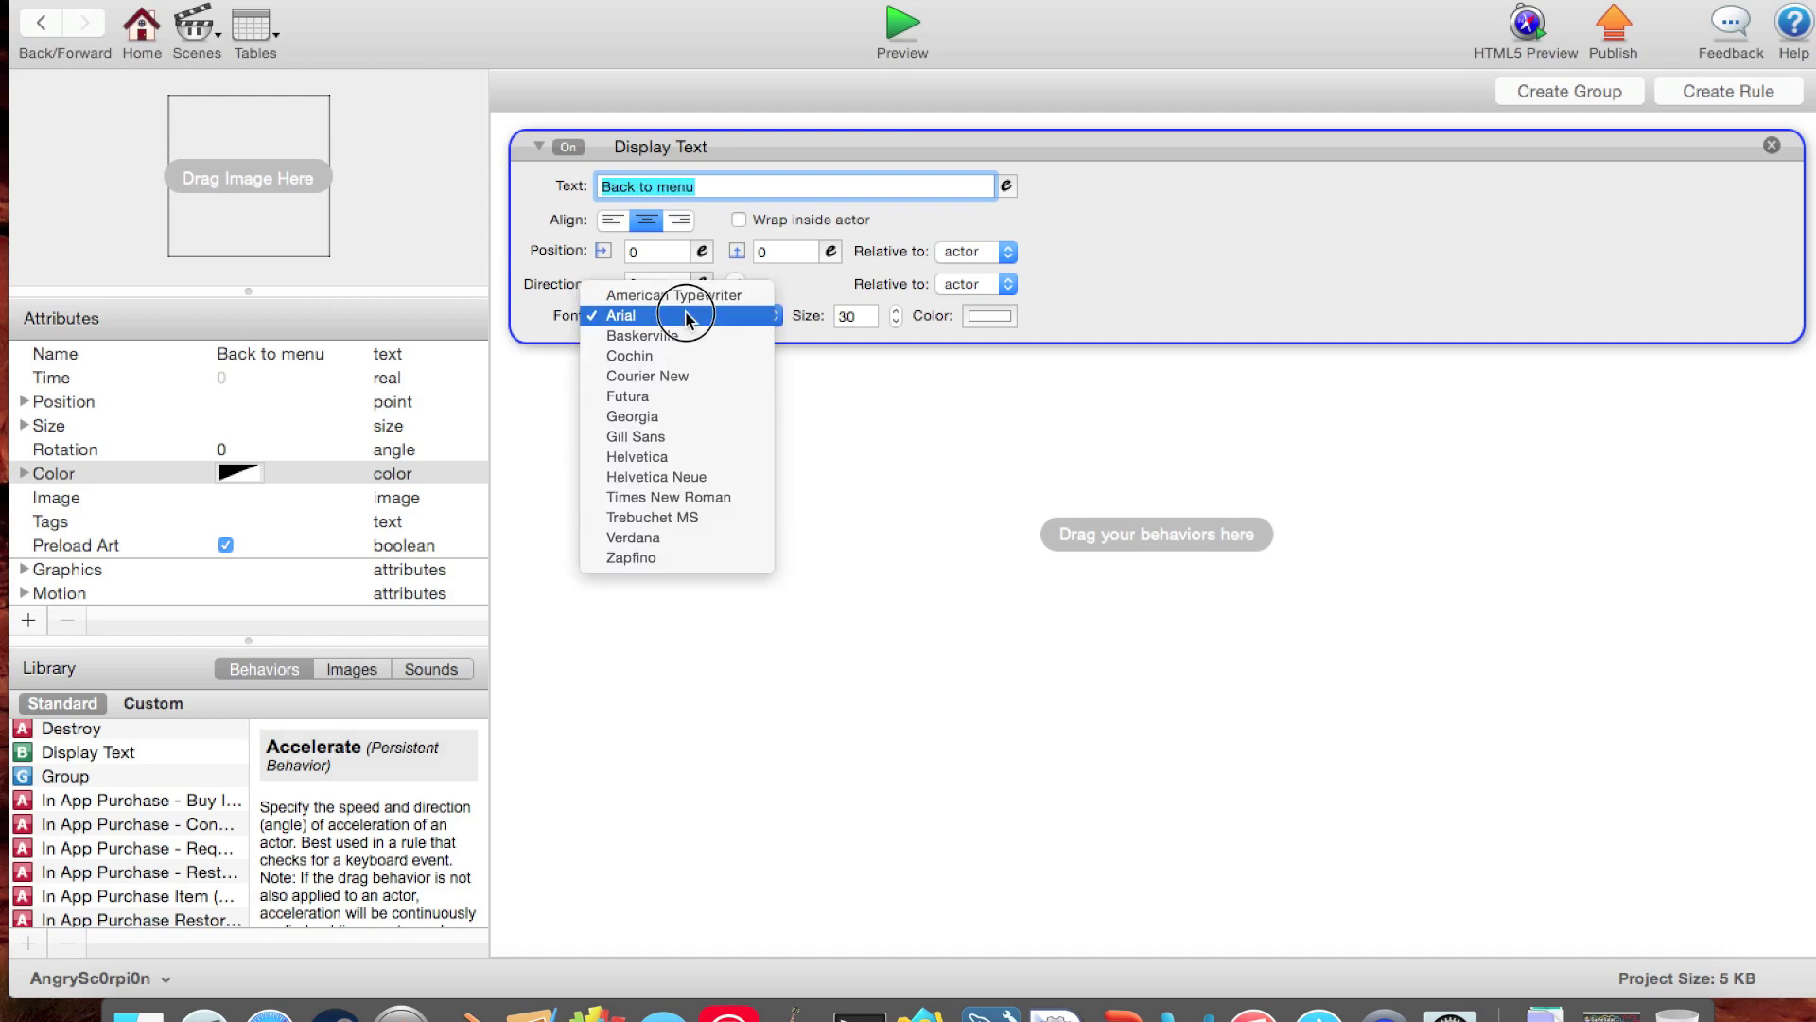
left_click(673, 398)
left_click(988, 316)
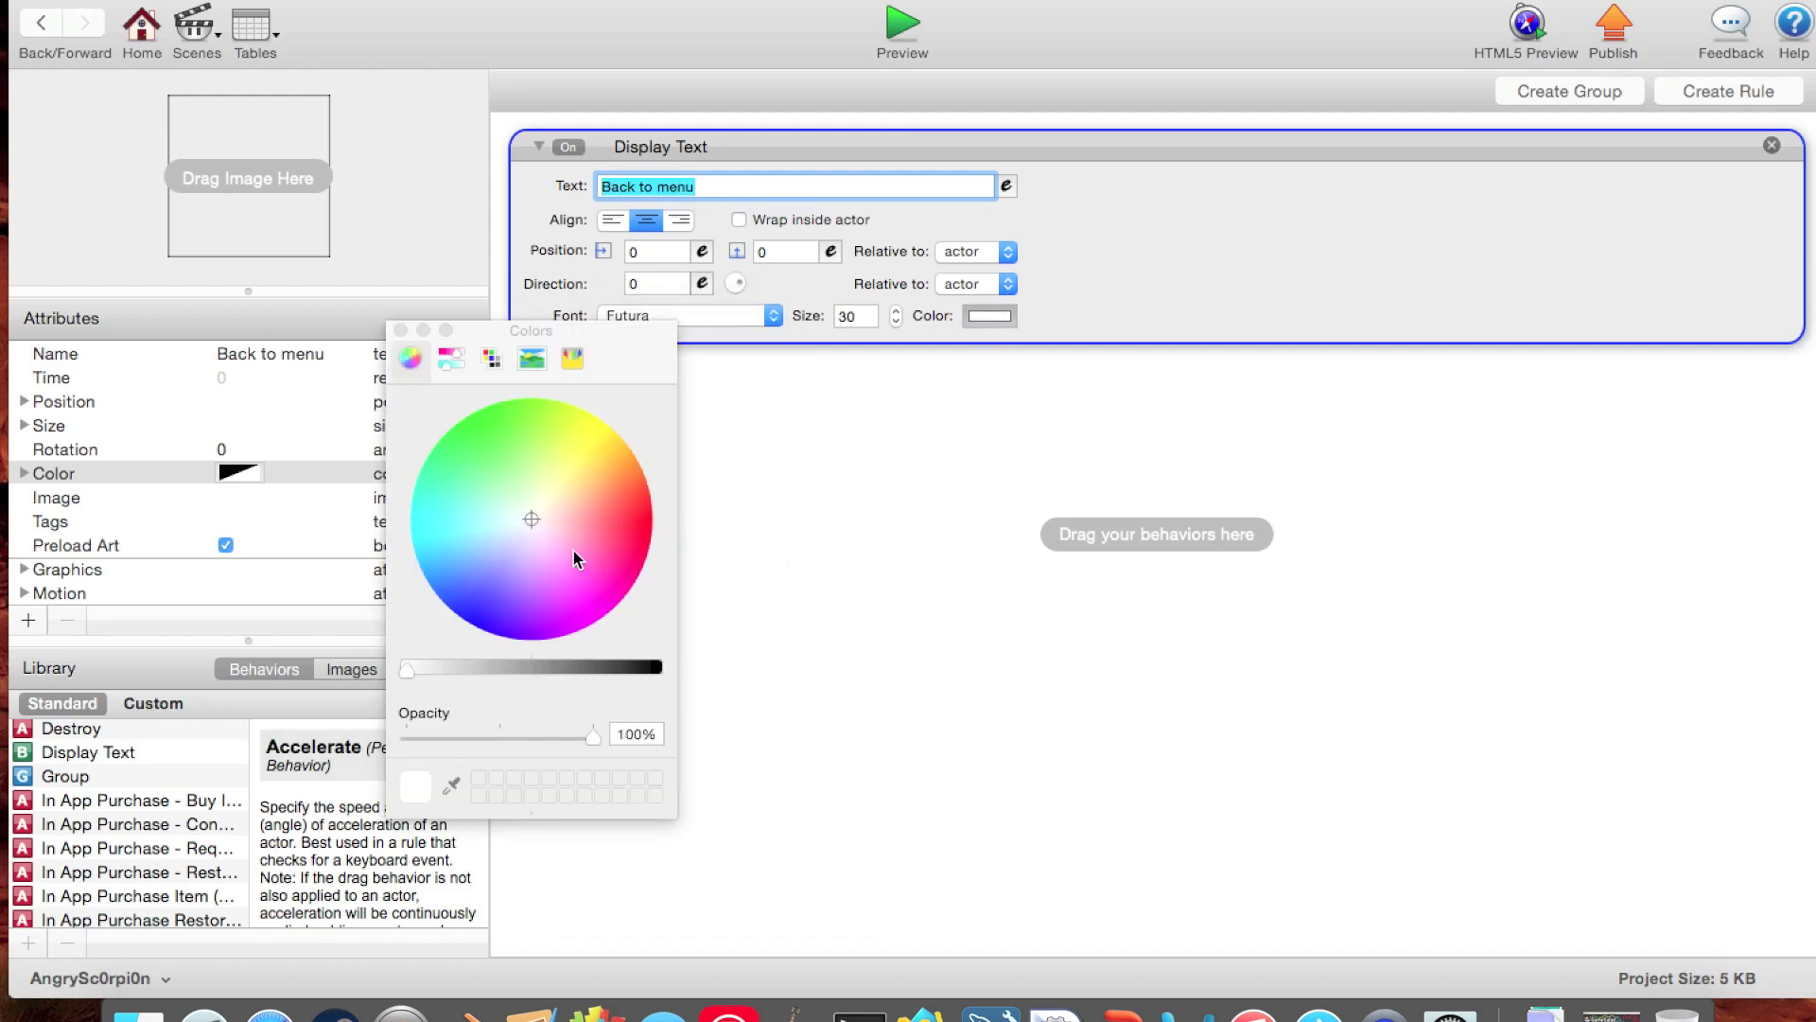
left_click_drag(574, 550, 594, 624)
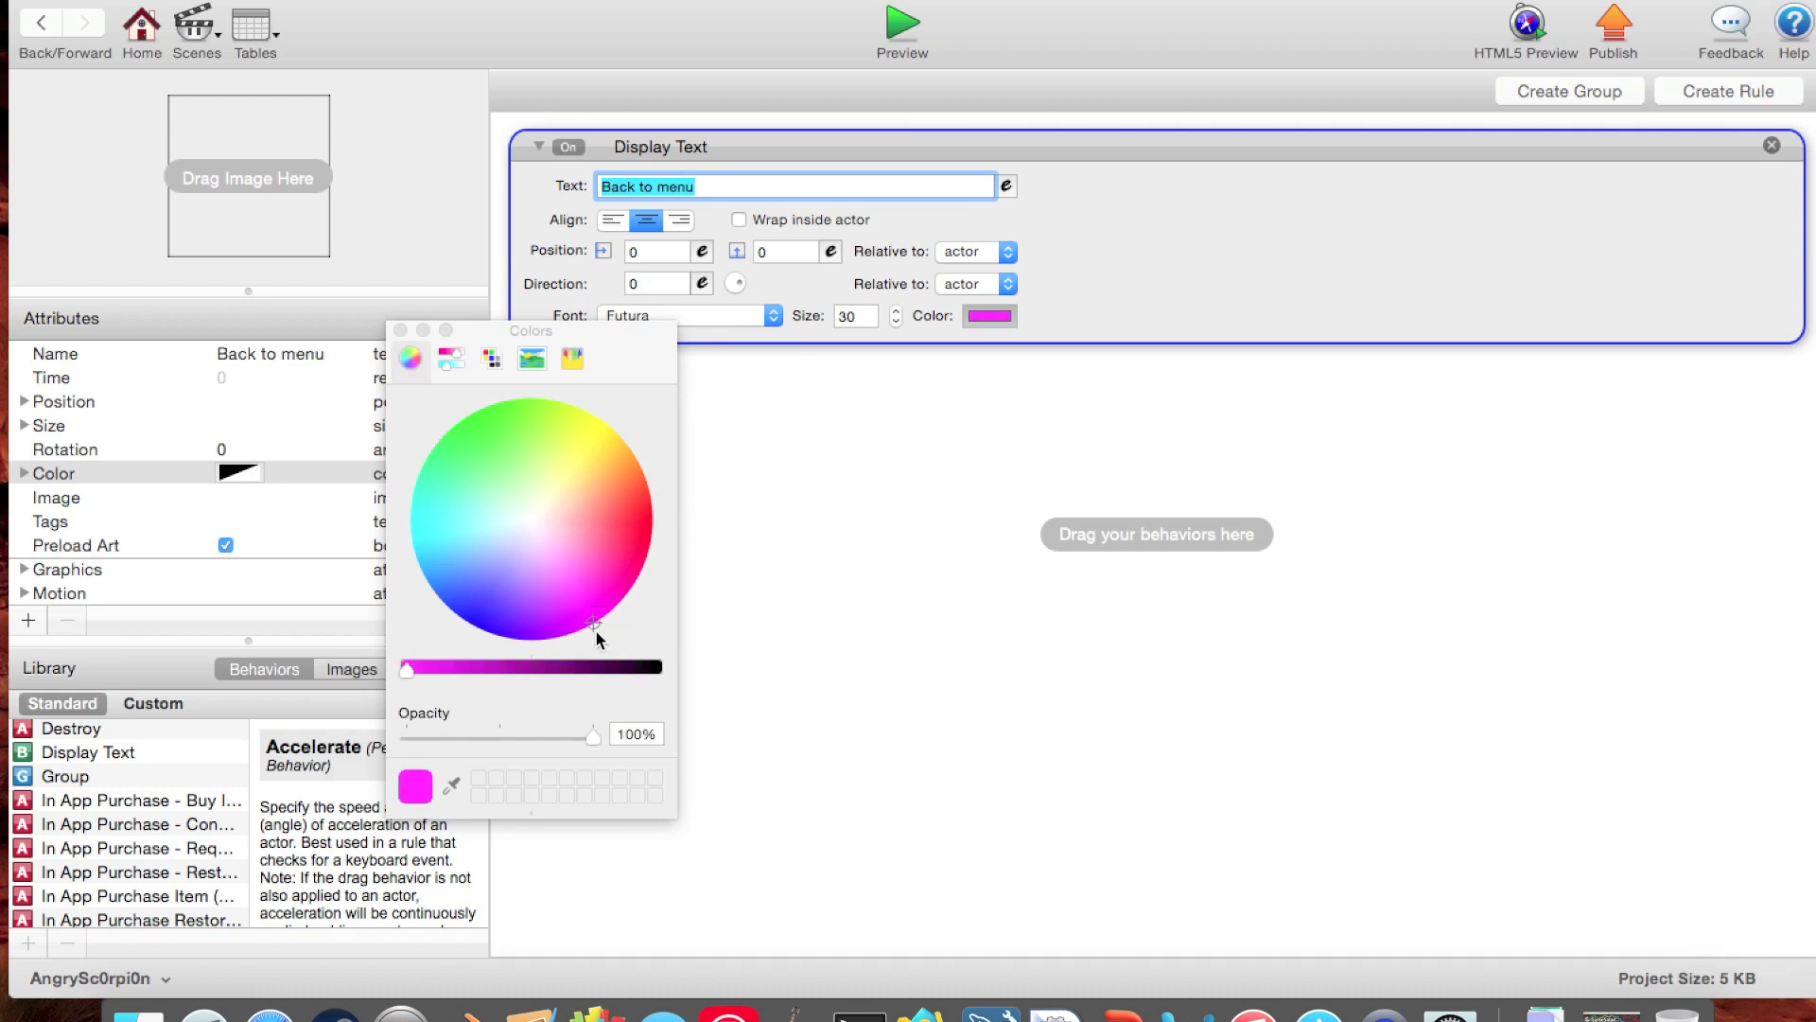
left_click(400, 331)
scroll(162, 790, "up", 1)
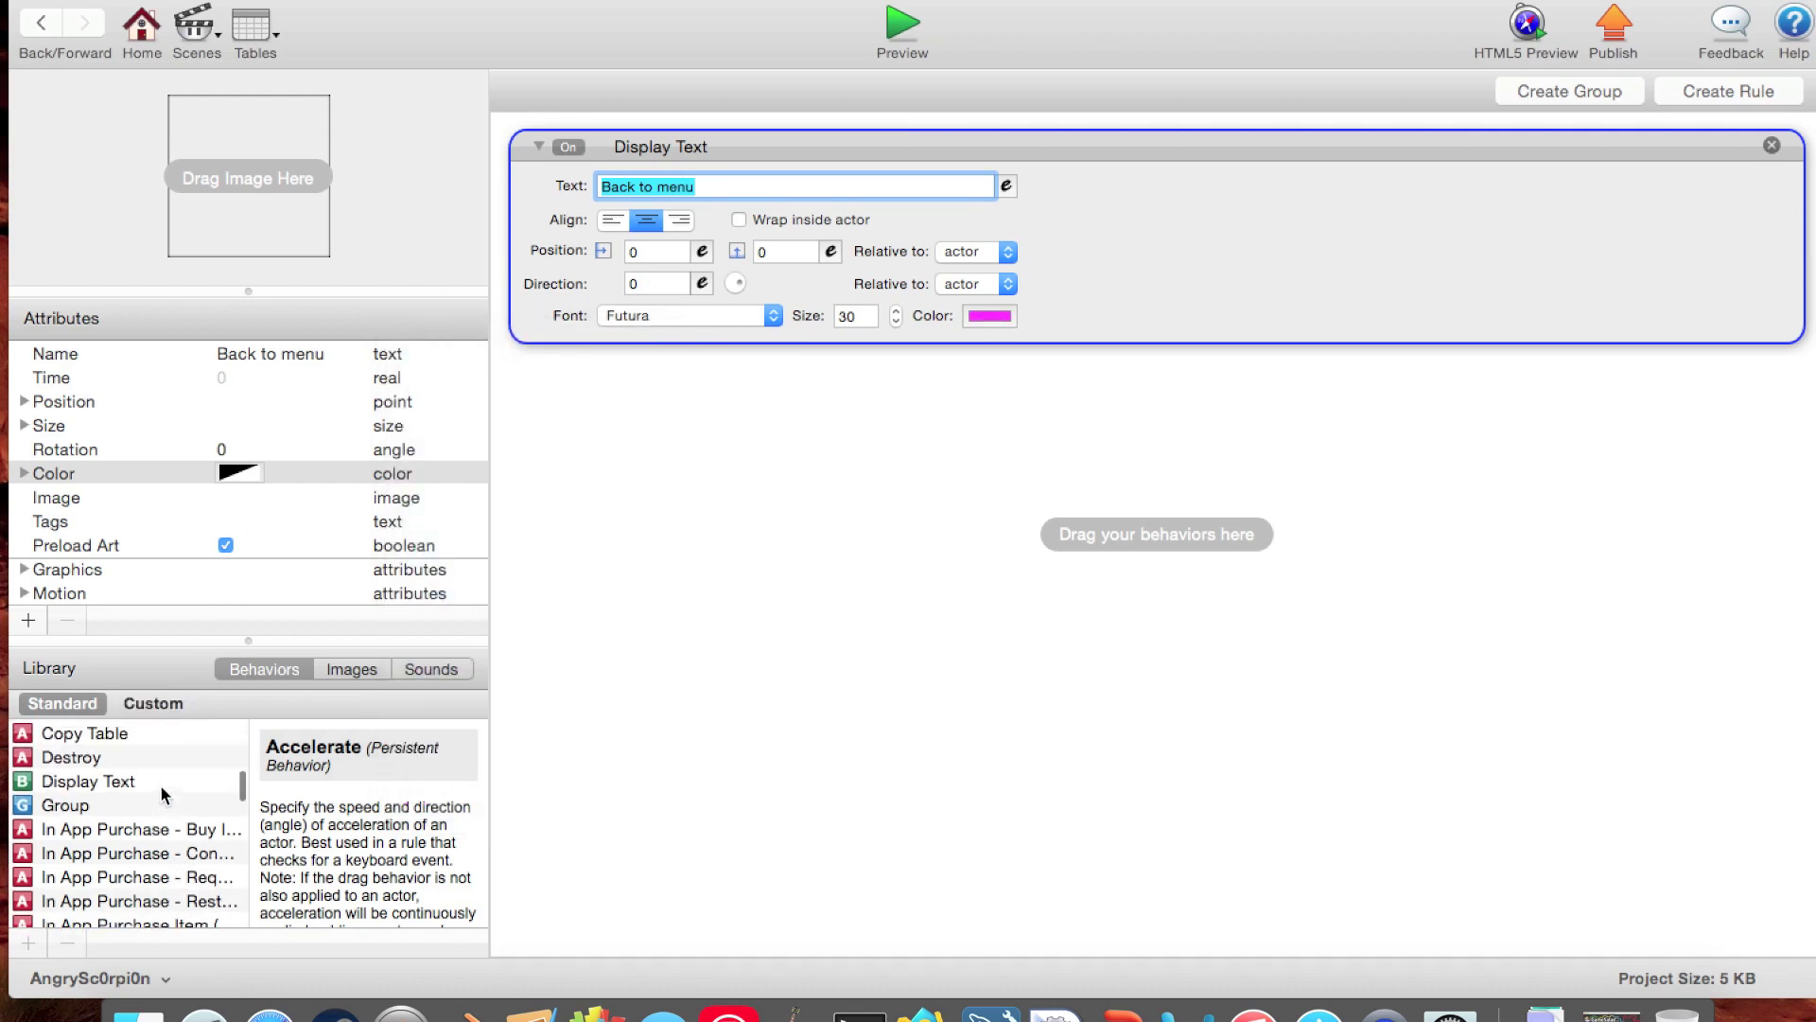
Step: Add a new rule to Back to menu that triggers on touch
scroll(162, 790, "down", 2)
left_click(1243, 605)
left_click(1728, 92)
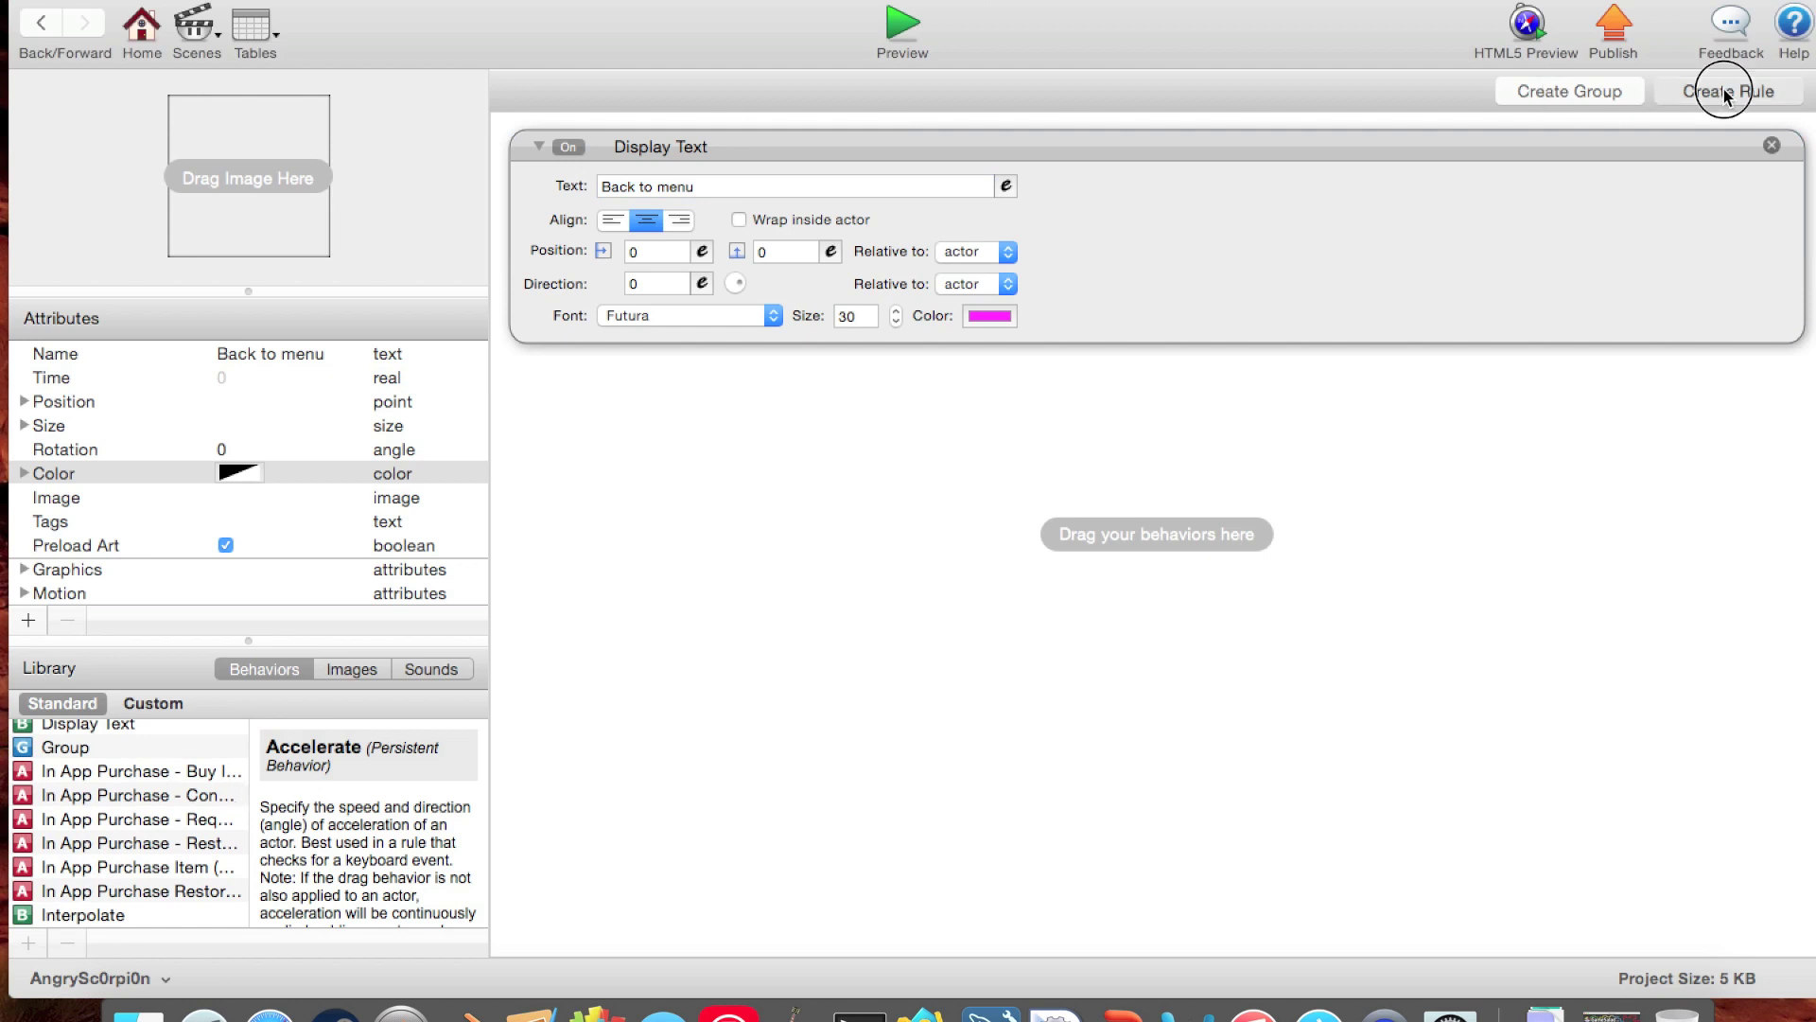
left_click(748, 448)
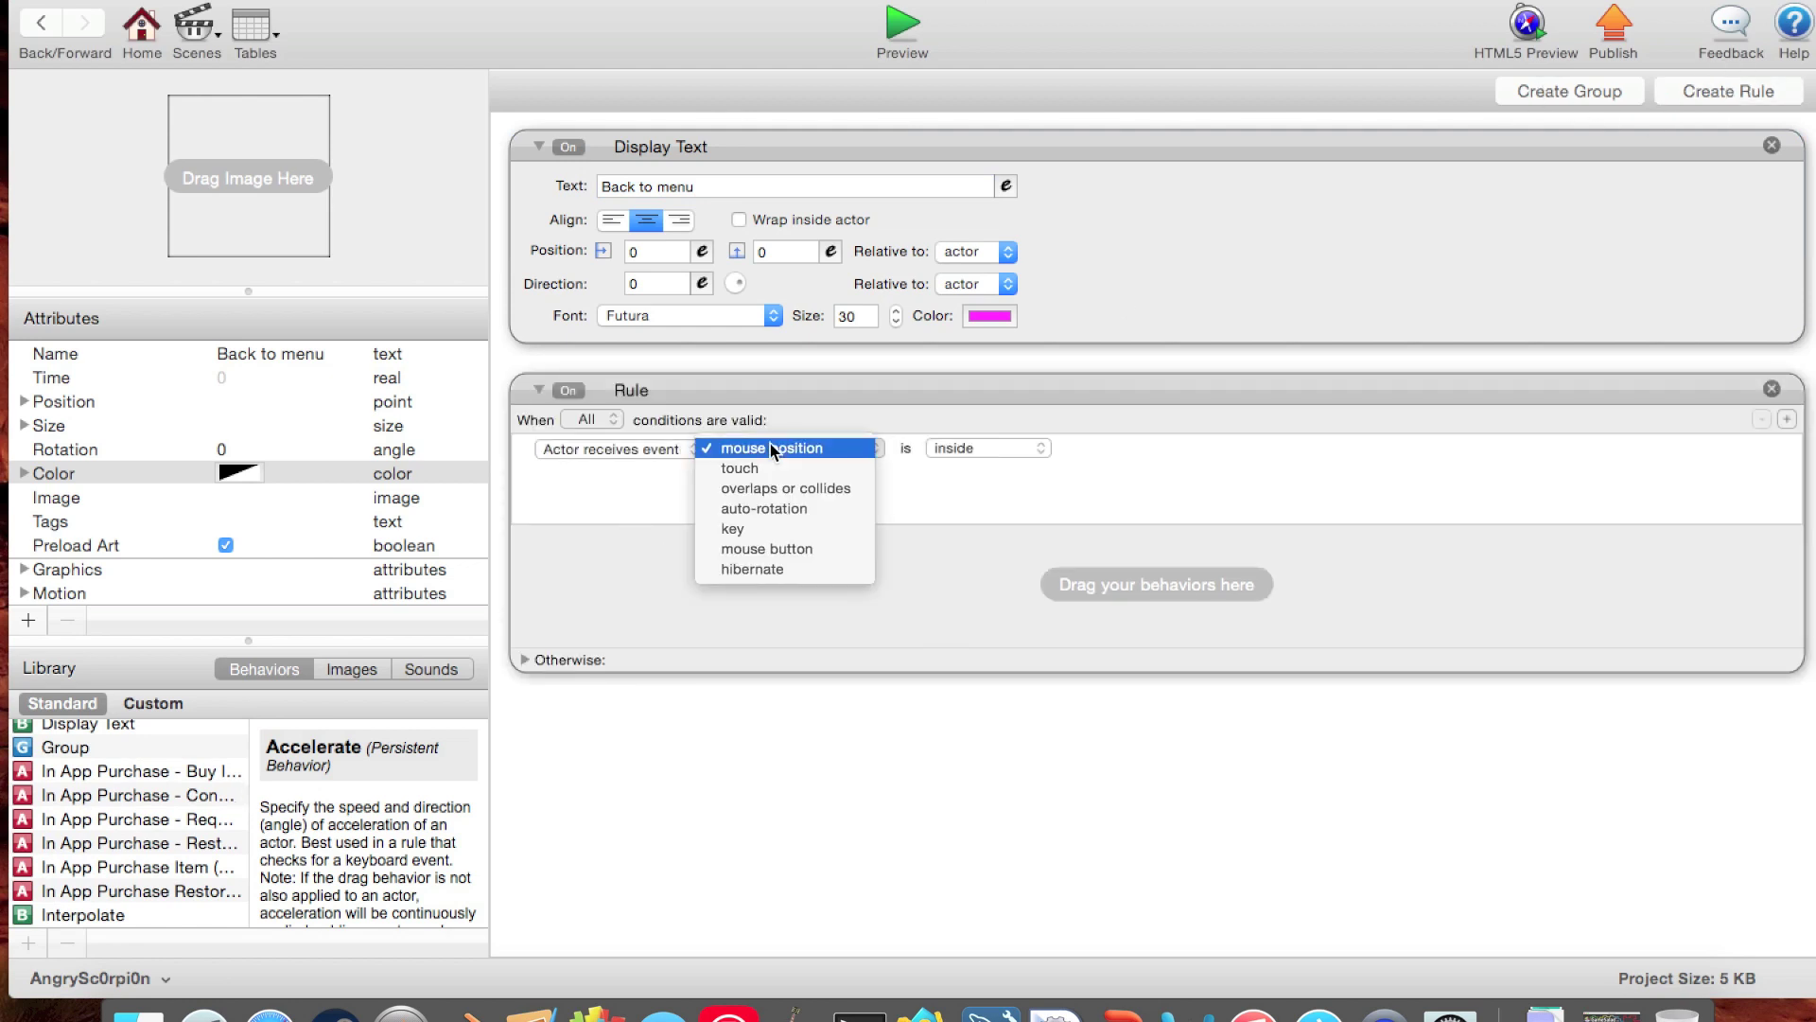
left_click(753, 466)
Step: Put a Change Scene going to Menu inside the touch rule, then return to the scene
scroll(128, 860, "down", 1)
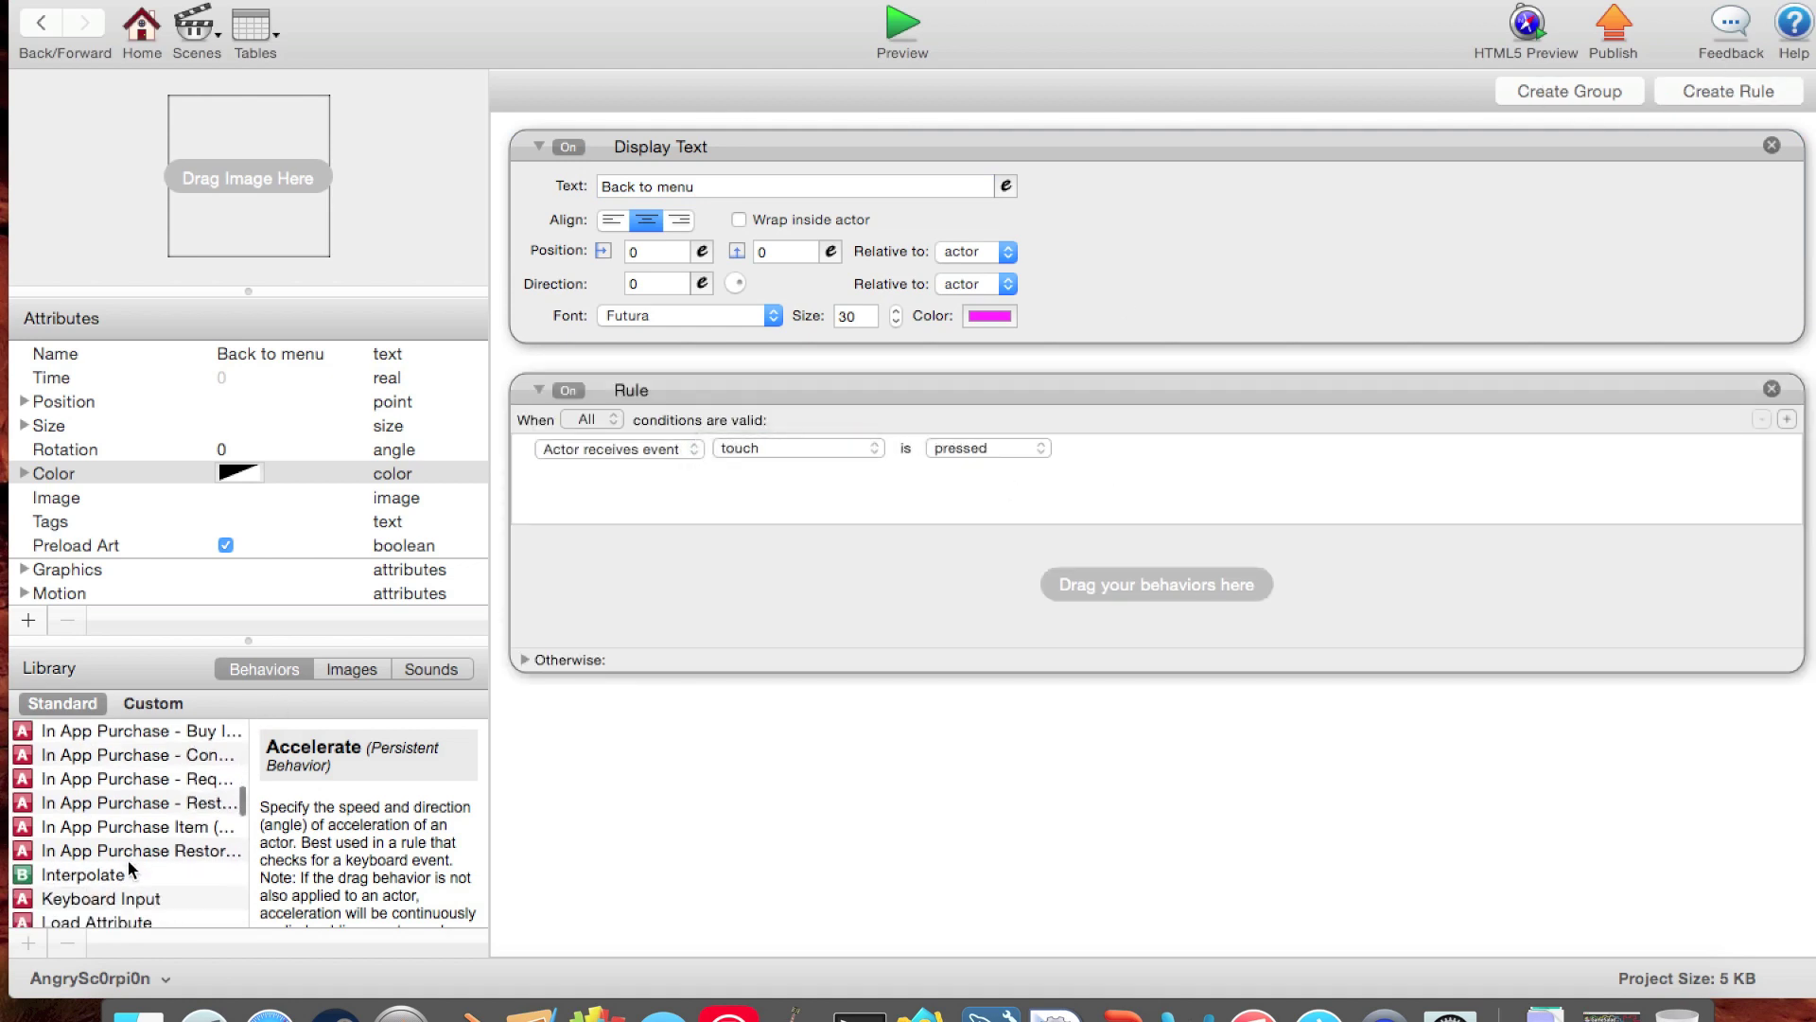
scroll(128, 860, "up", 8)
scroll(127, 860, "down", 1)
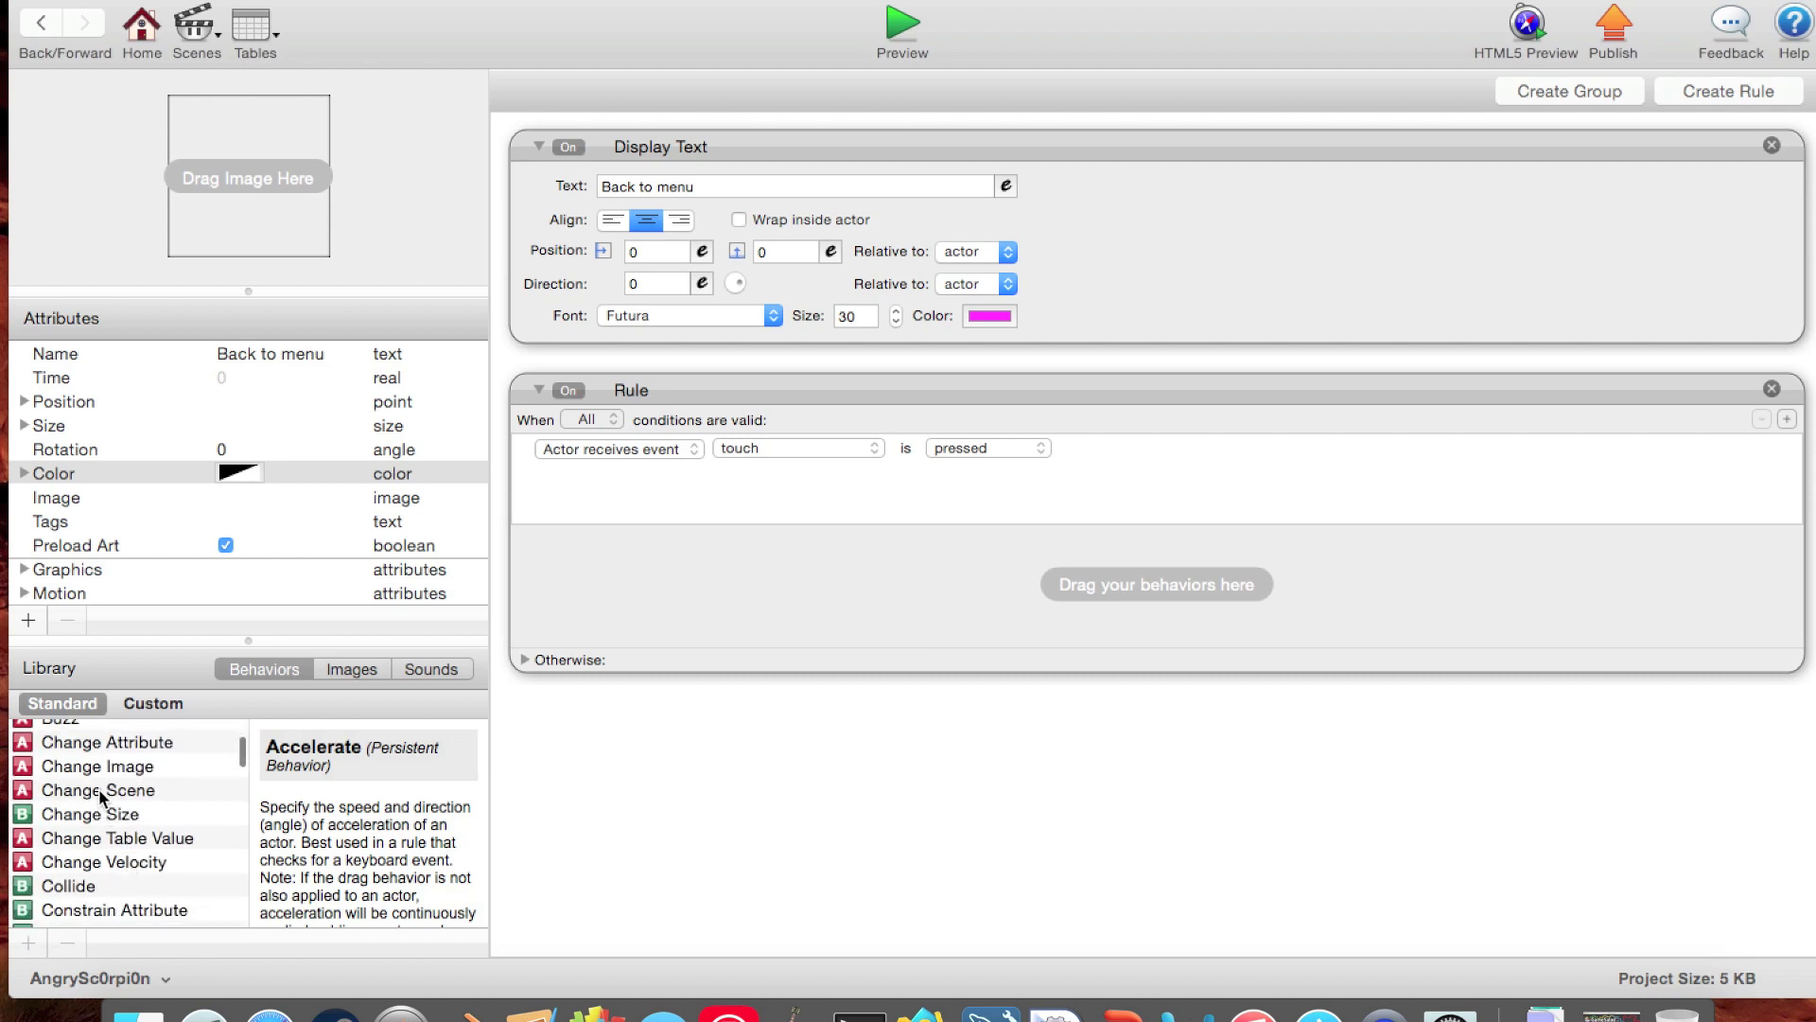
left_click_drag(98, 790, 810, 566)
left_click(764, 604)
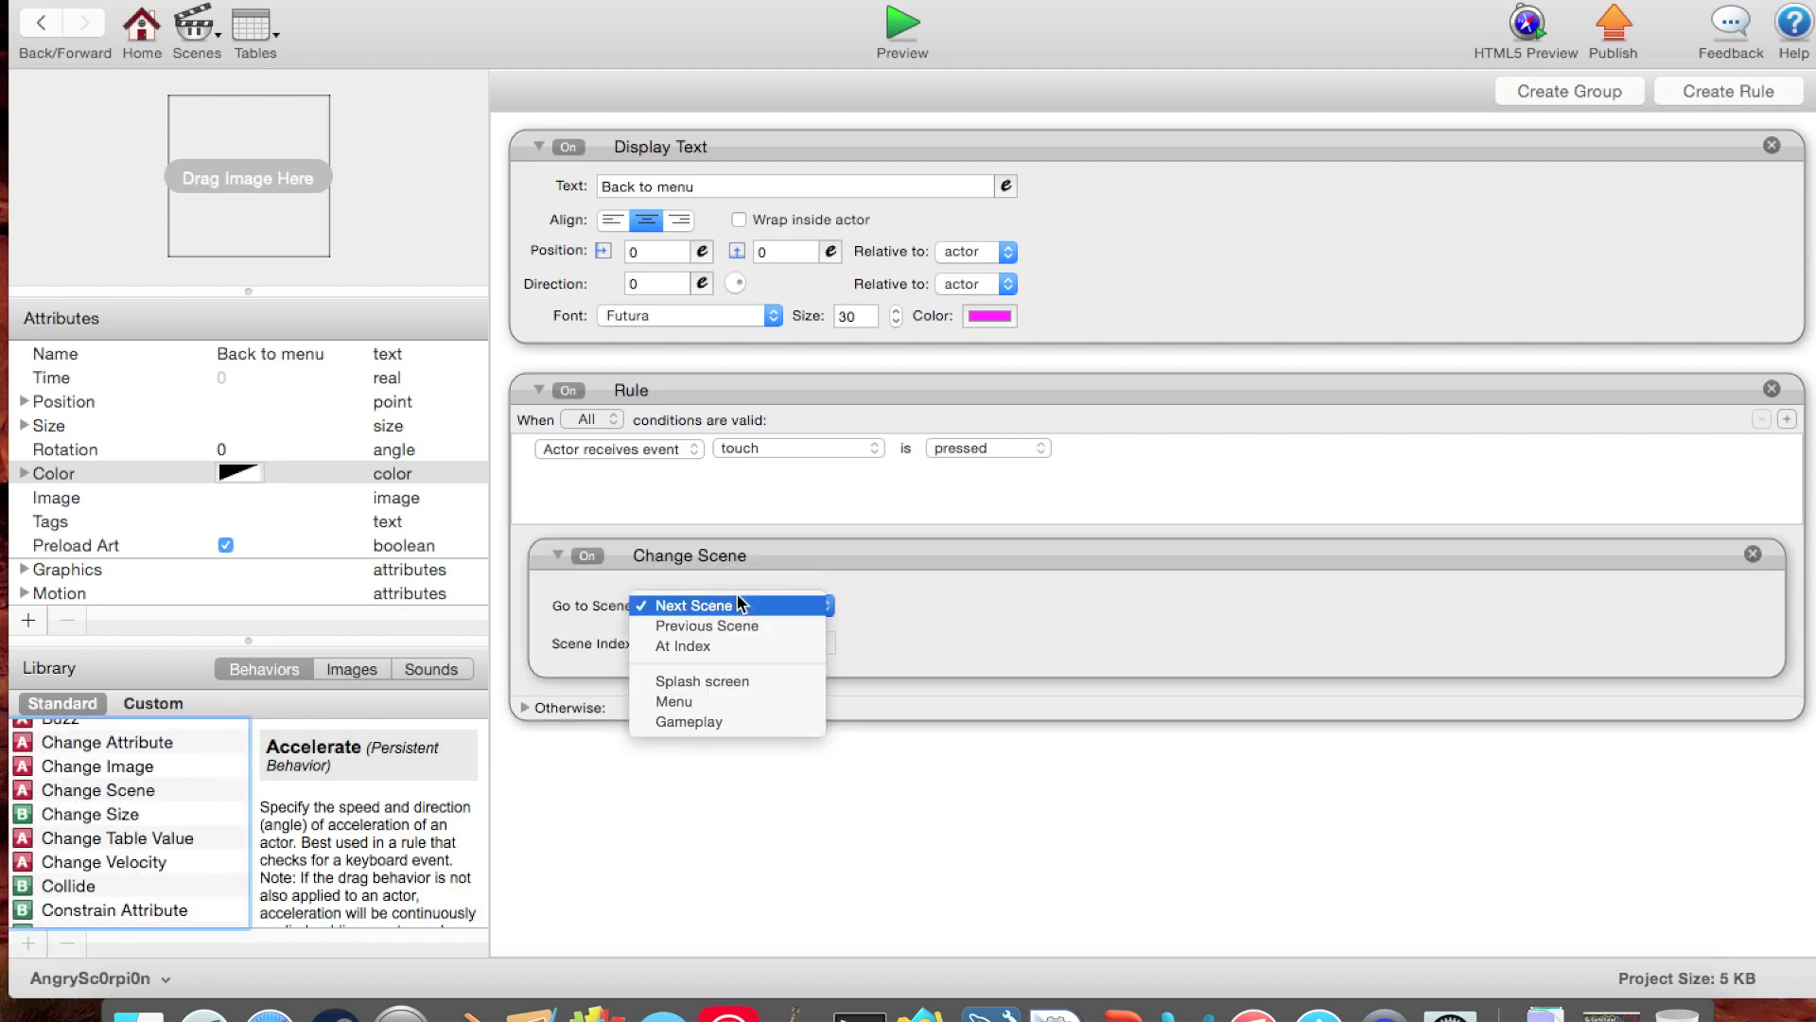
left_click(732, 702)
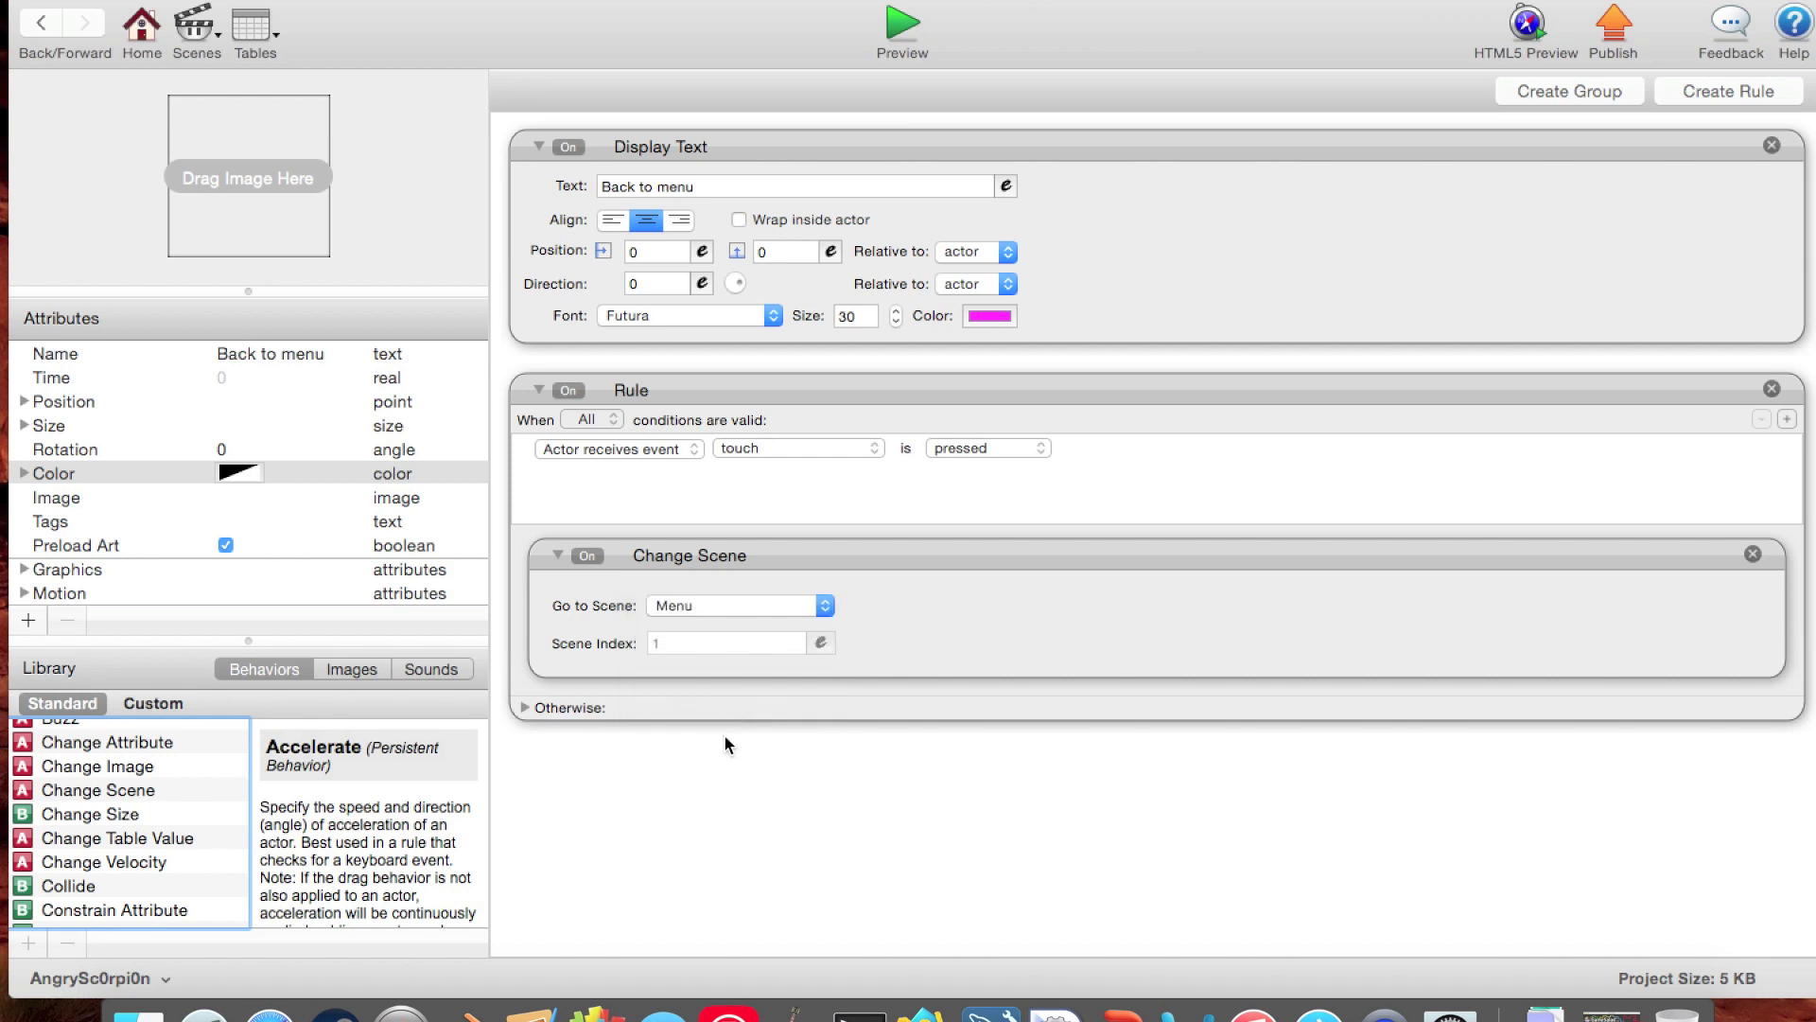
left_click(41, 23)
Step: Place the Back to menu actor at the stage's top-left corner, then switch to the Splash screen scene
left_click(1167, 539)
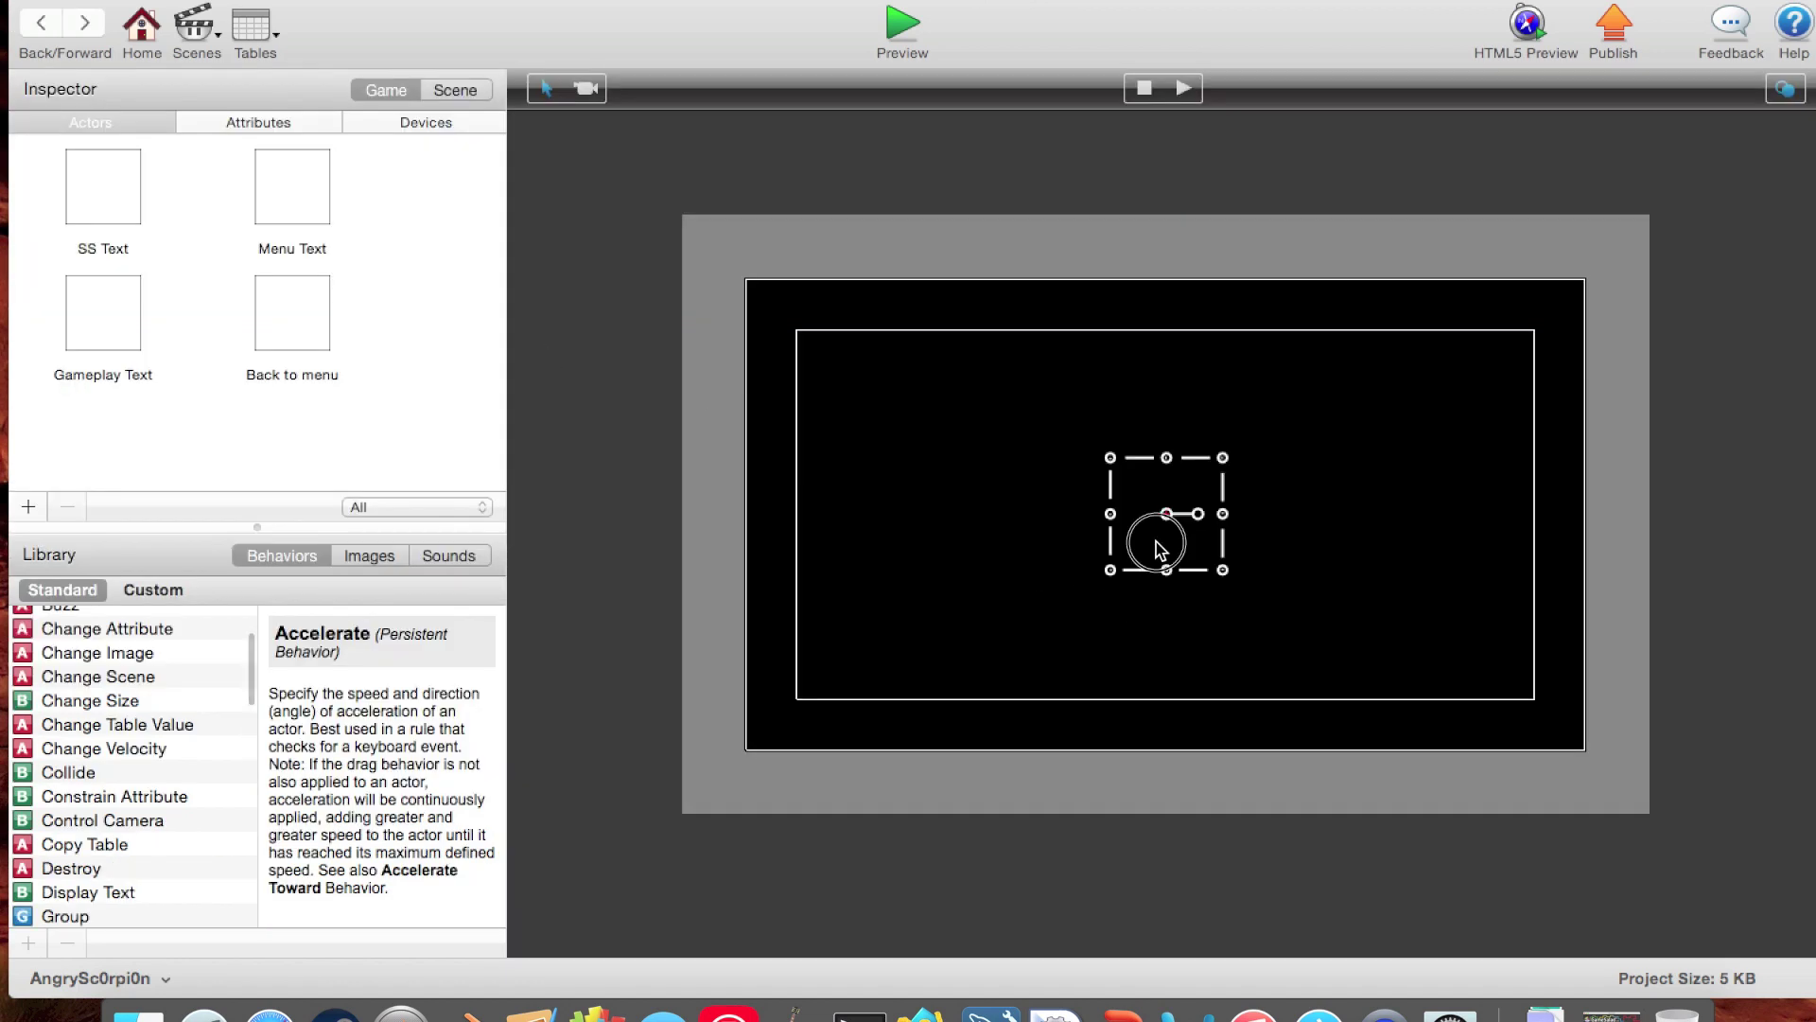
left_click(573, 474)
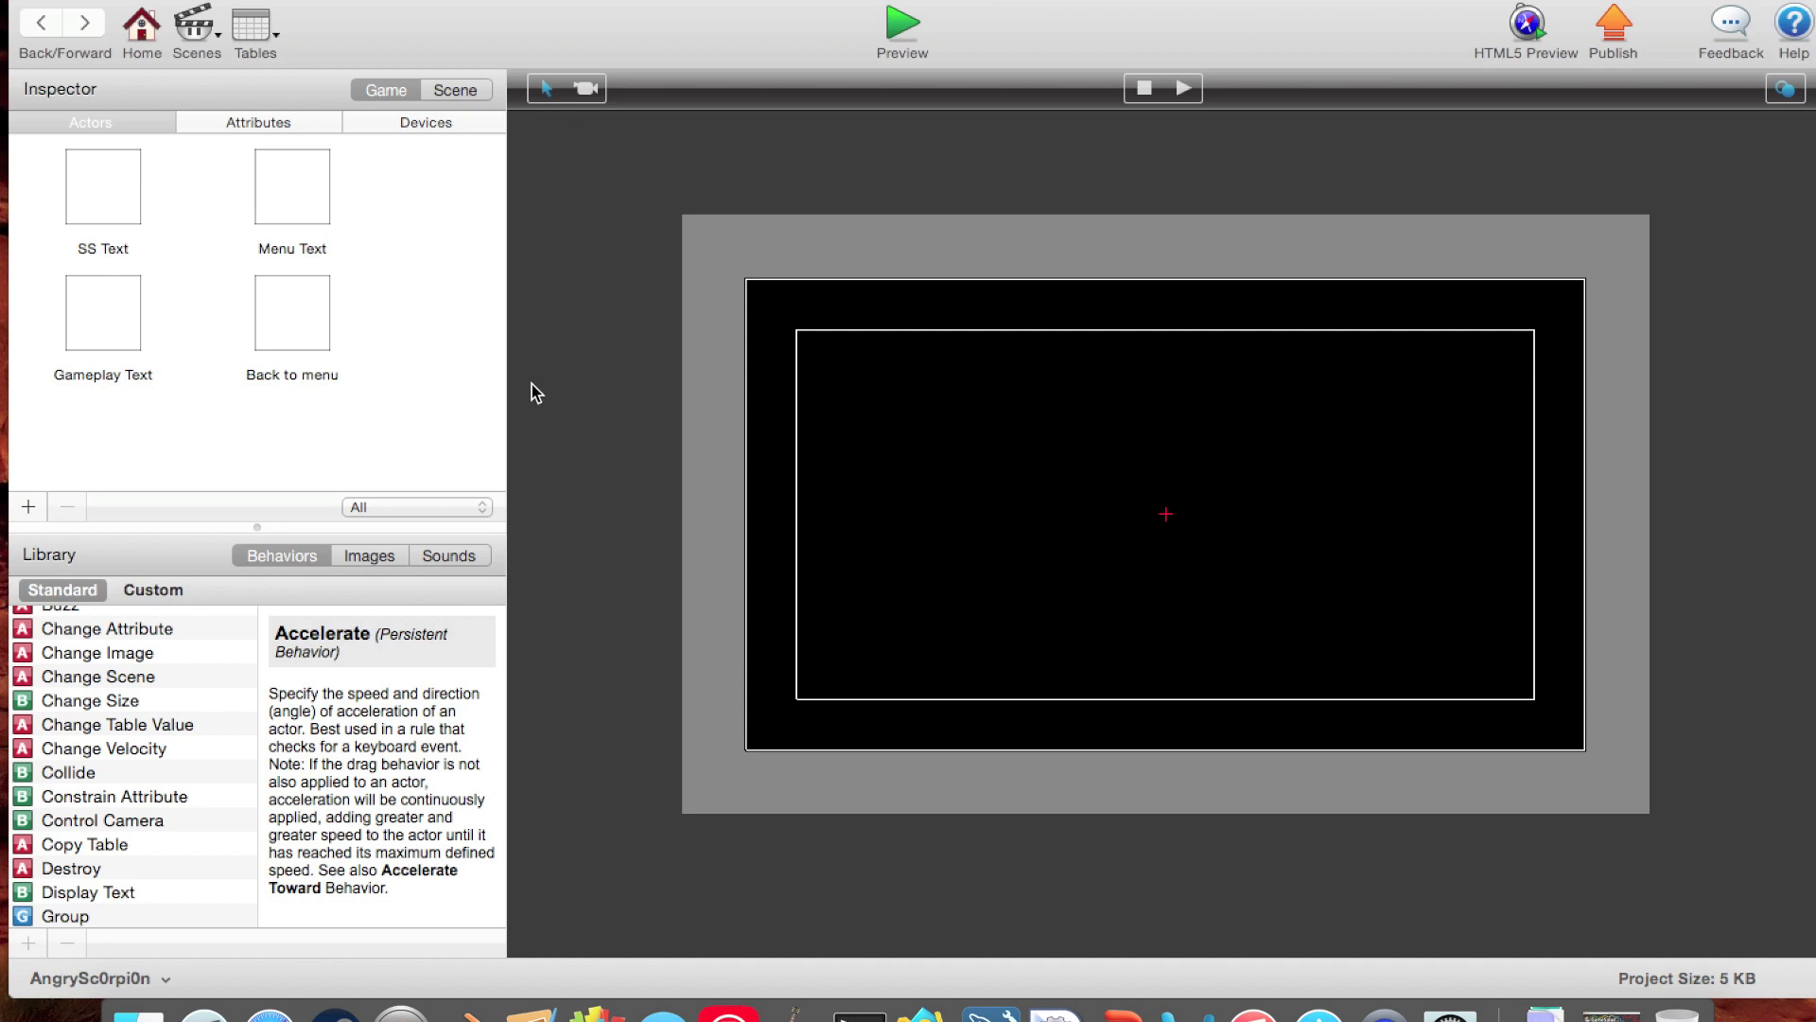
left_click_drag(309, 316, 824, 373)
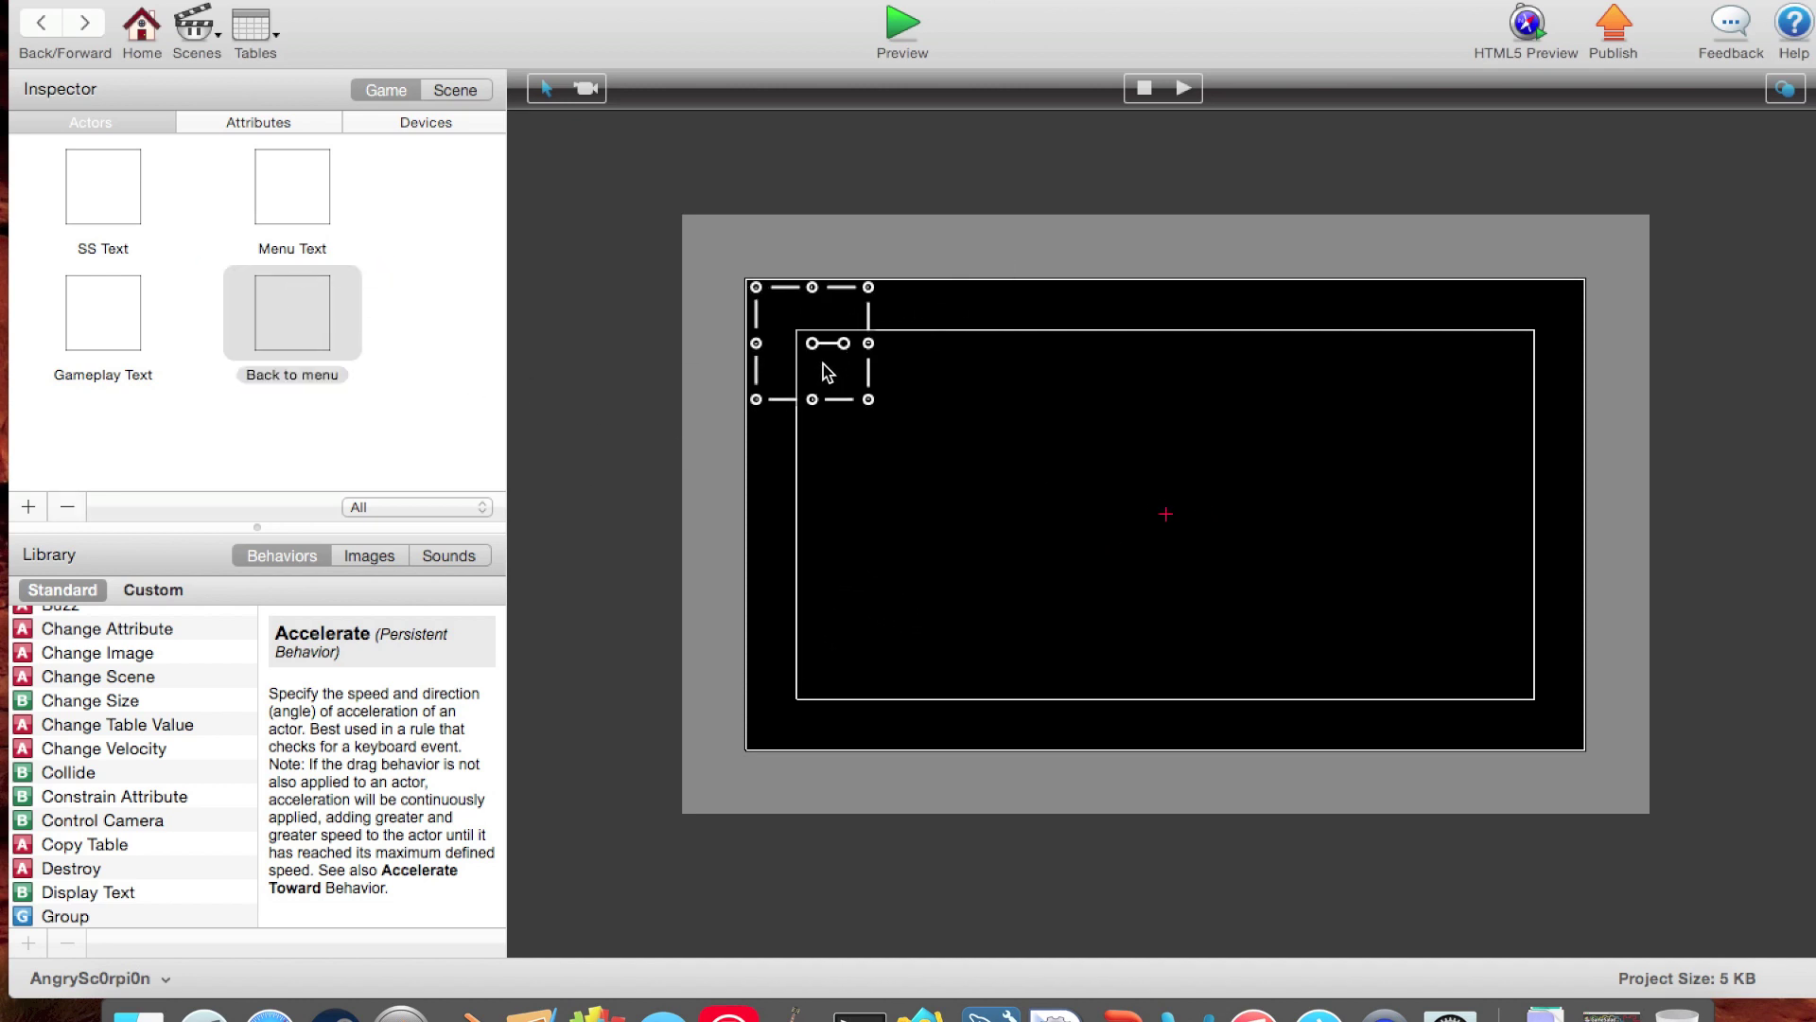
left_click(378, 437)
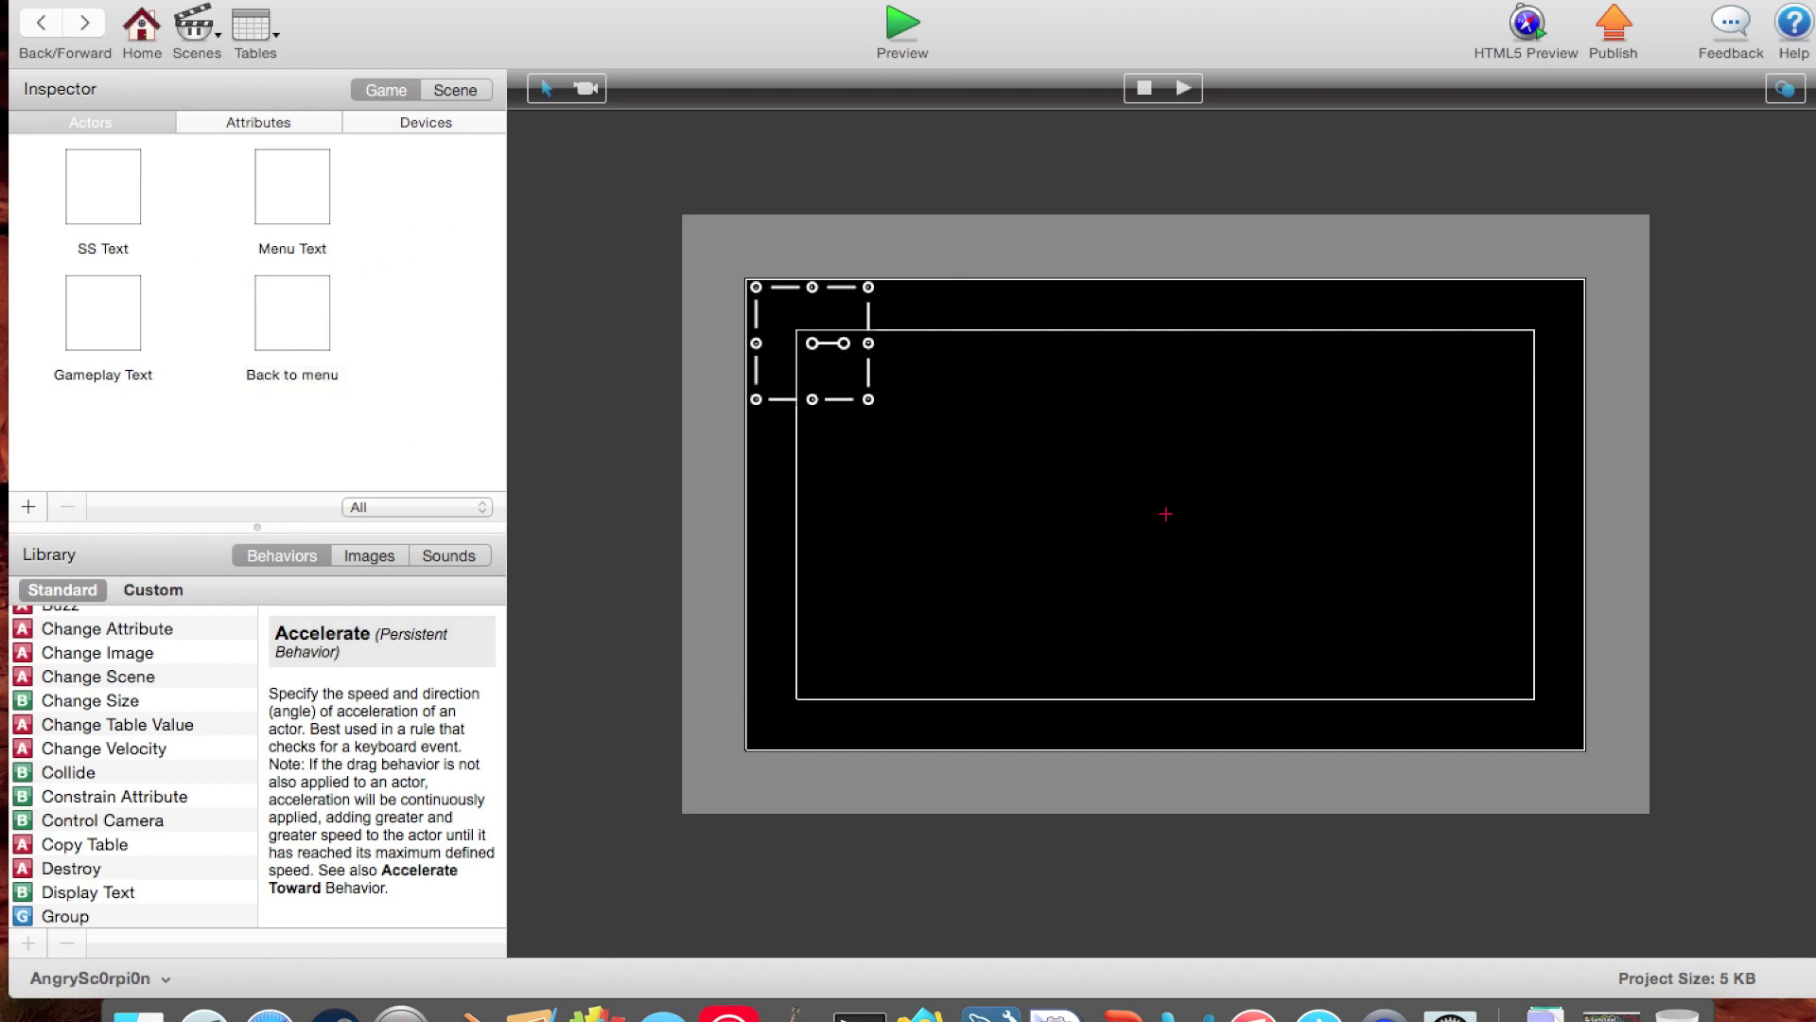
left_click(203, 23)
left_click(263, 69)
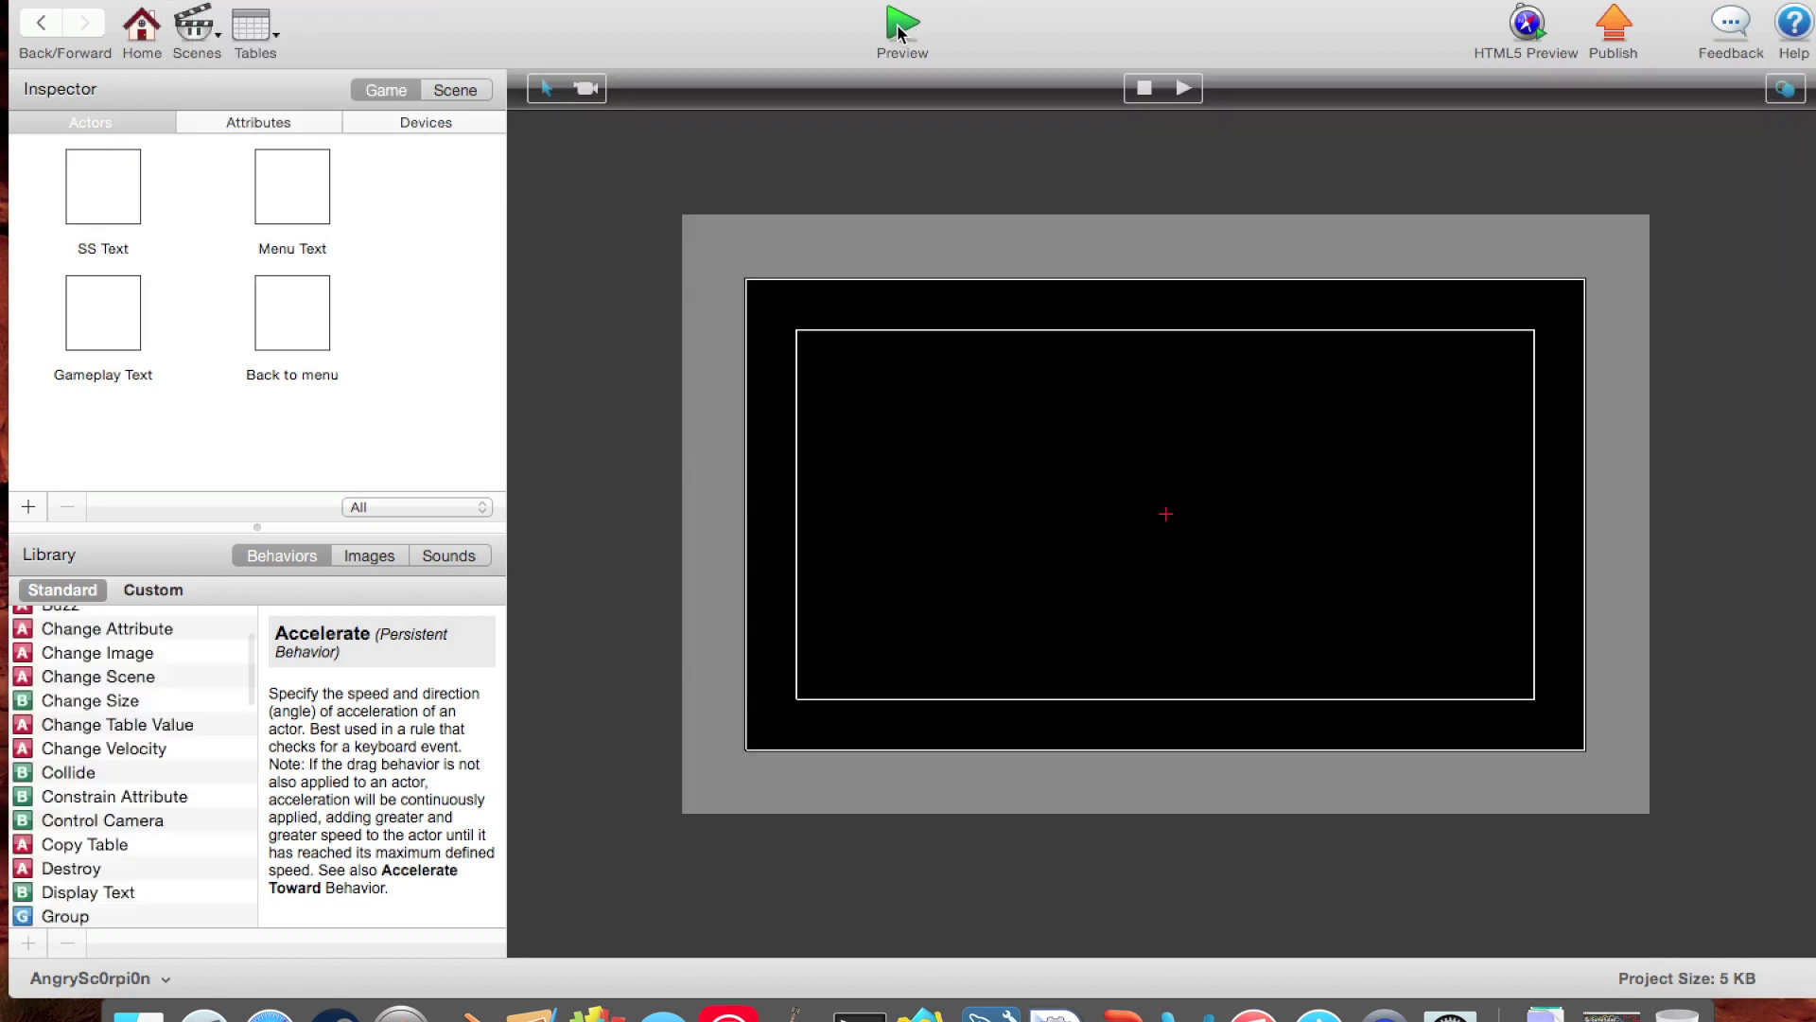
left_click(900, 28)
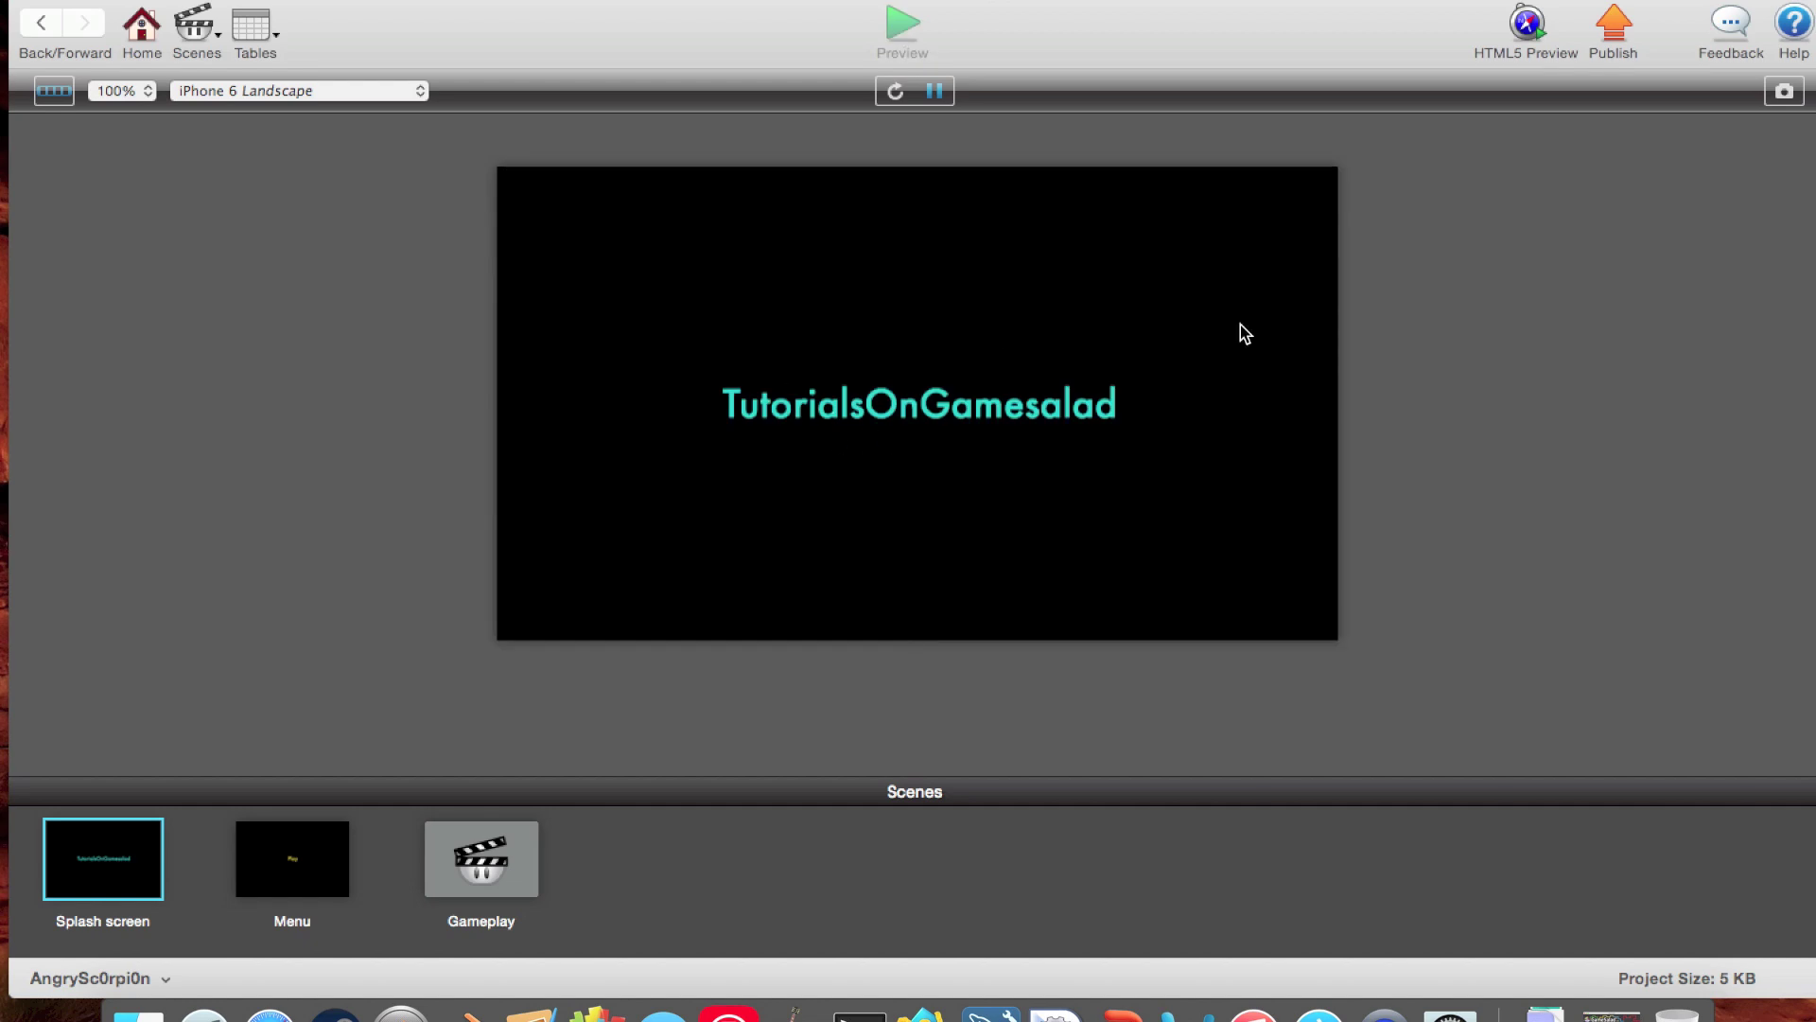
left_click(938, 416)
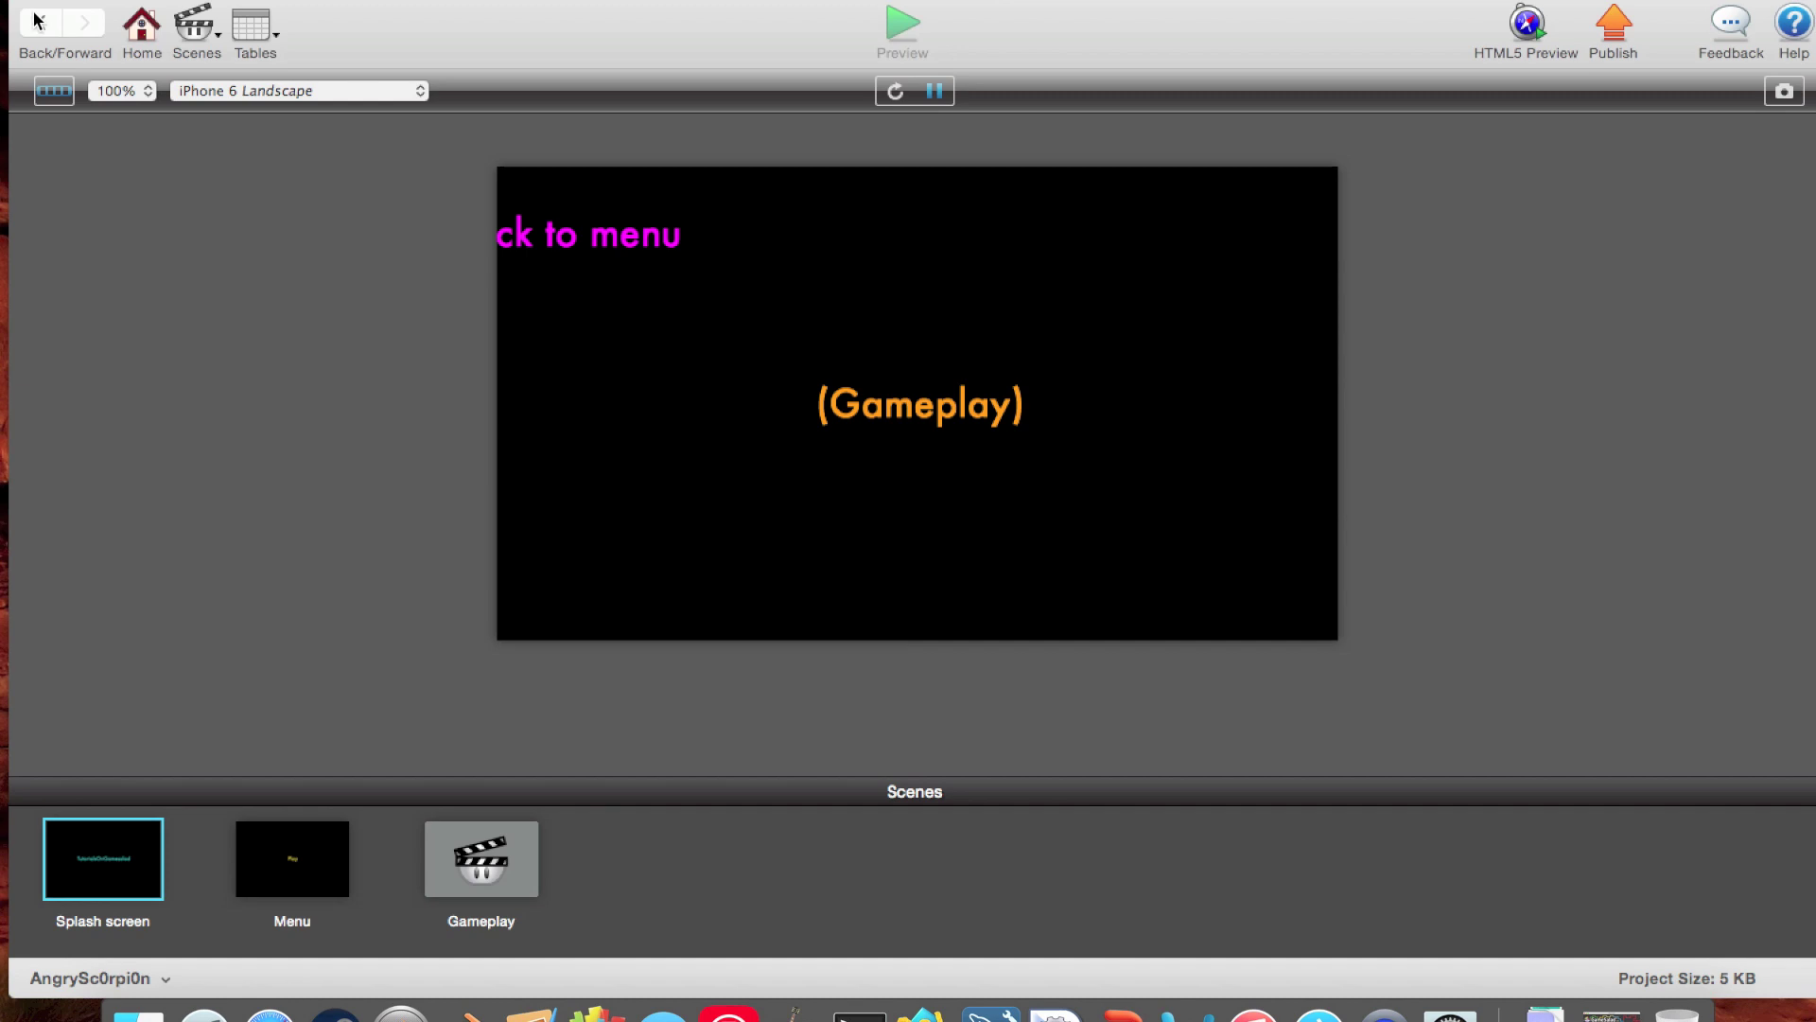
left_click(649, 236)
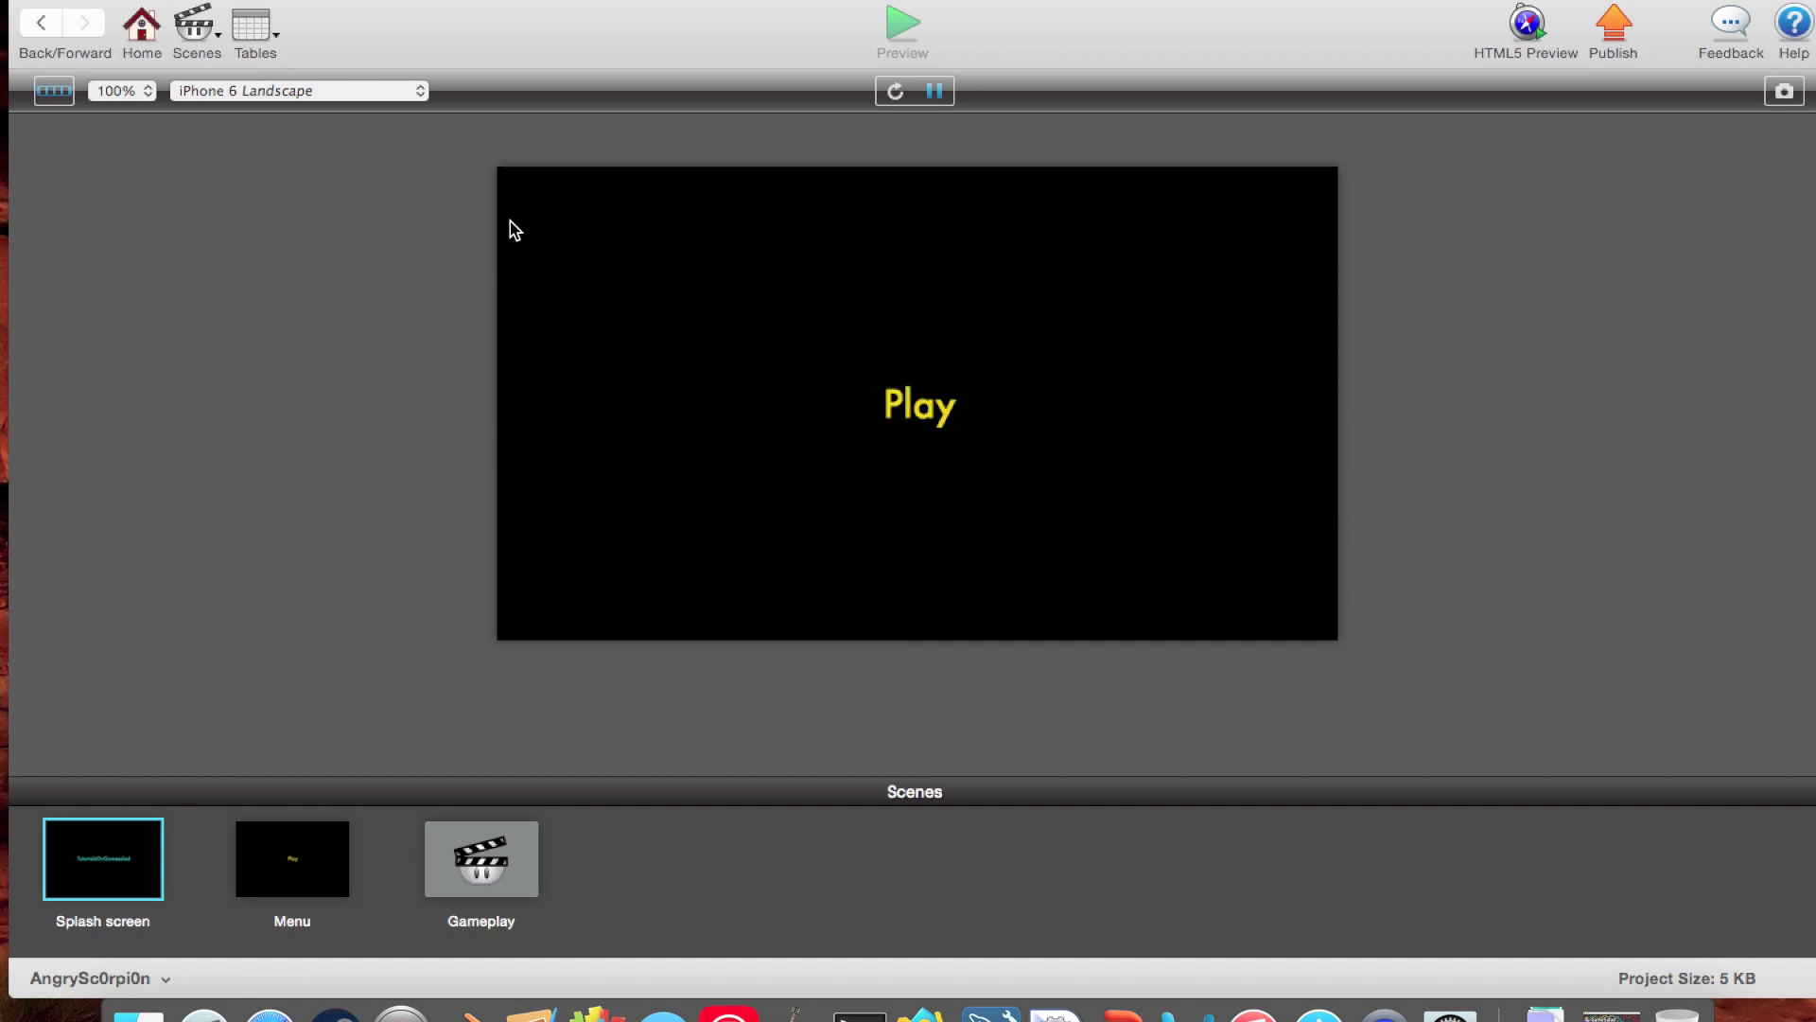
left_click(52, 25)
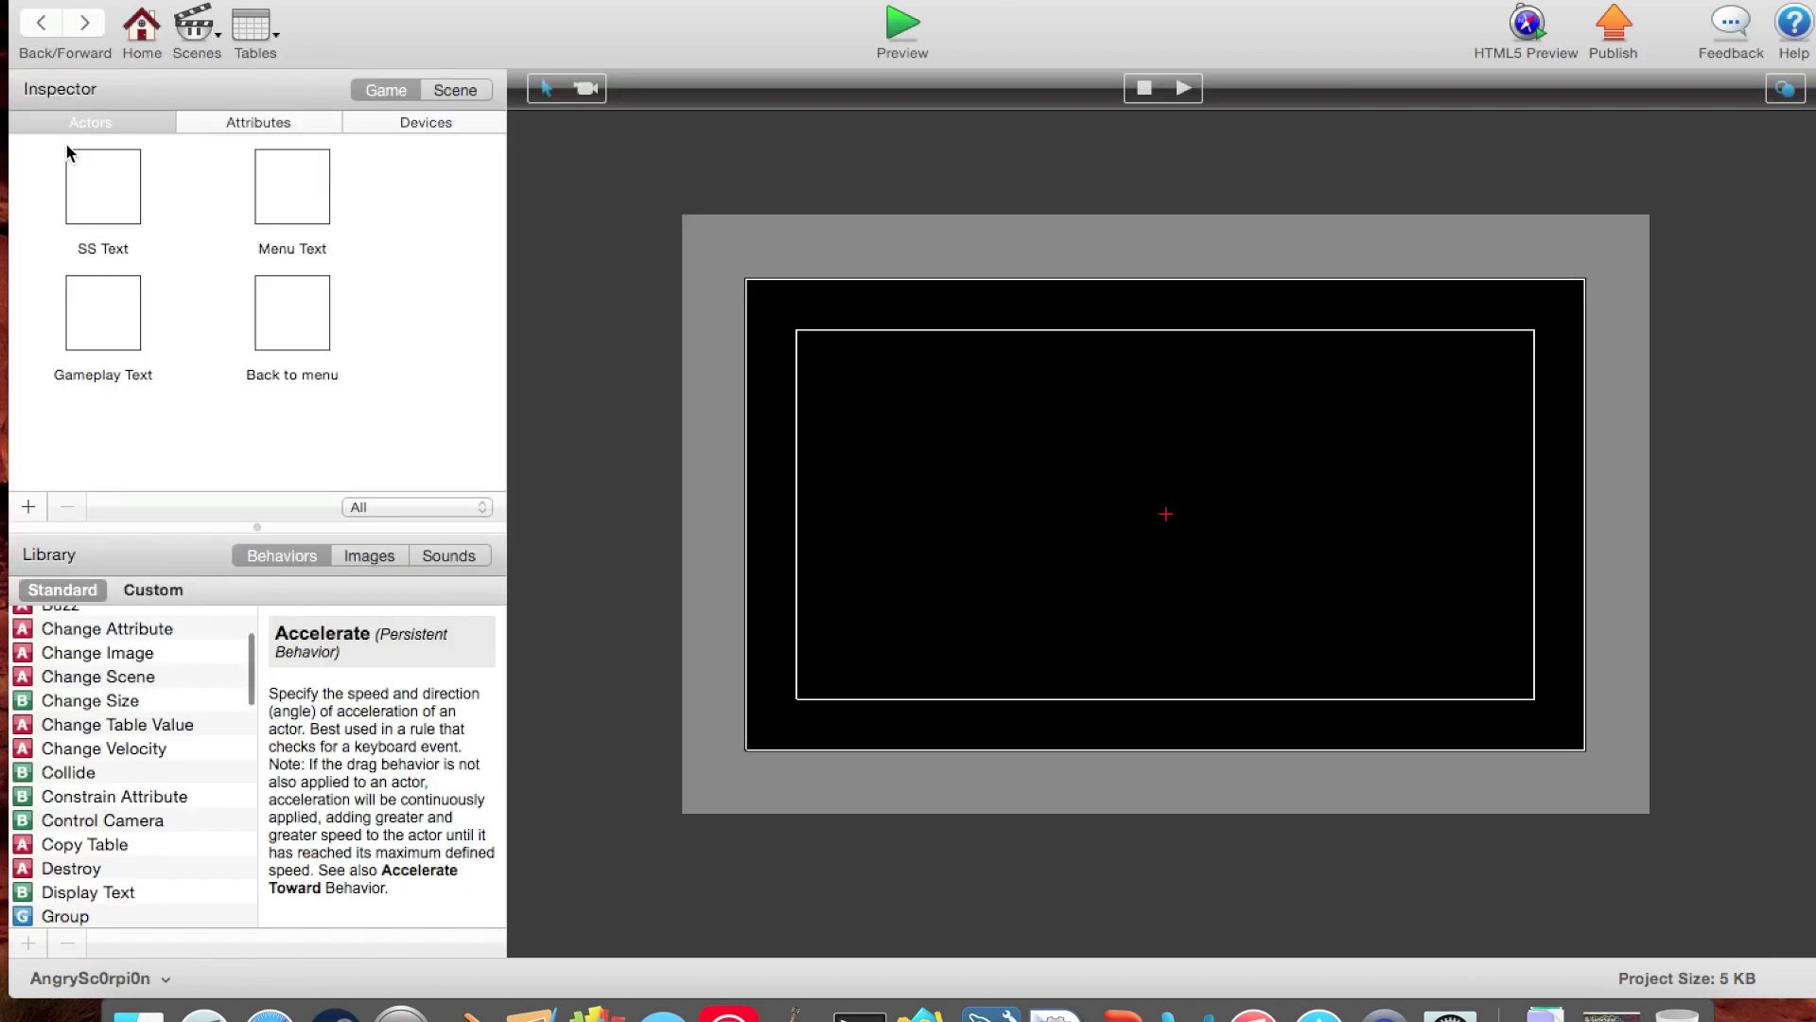
Step: Give the Back to menu actor a cyan colour at 47% opacity
left_click(308, 324)
double_click(307, 322)
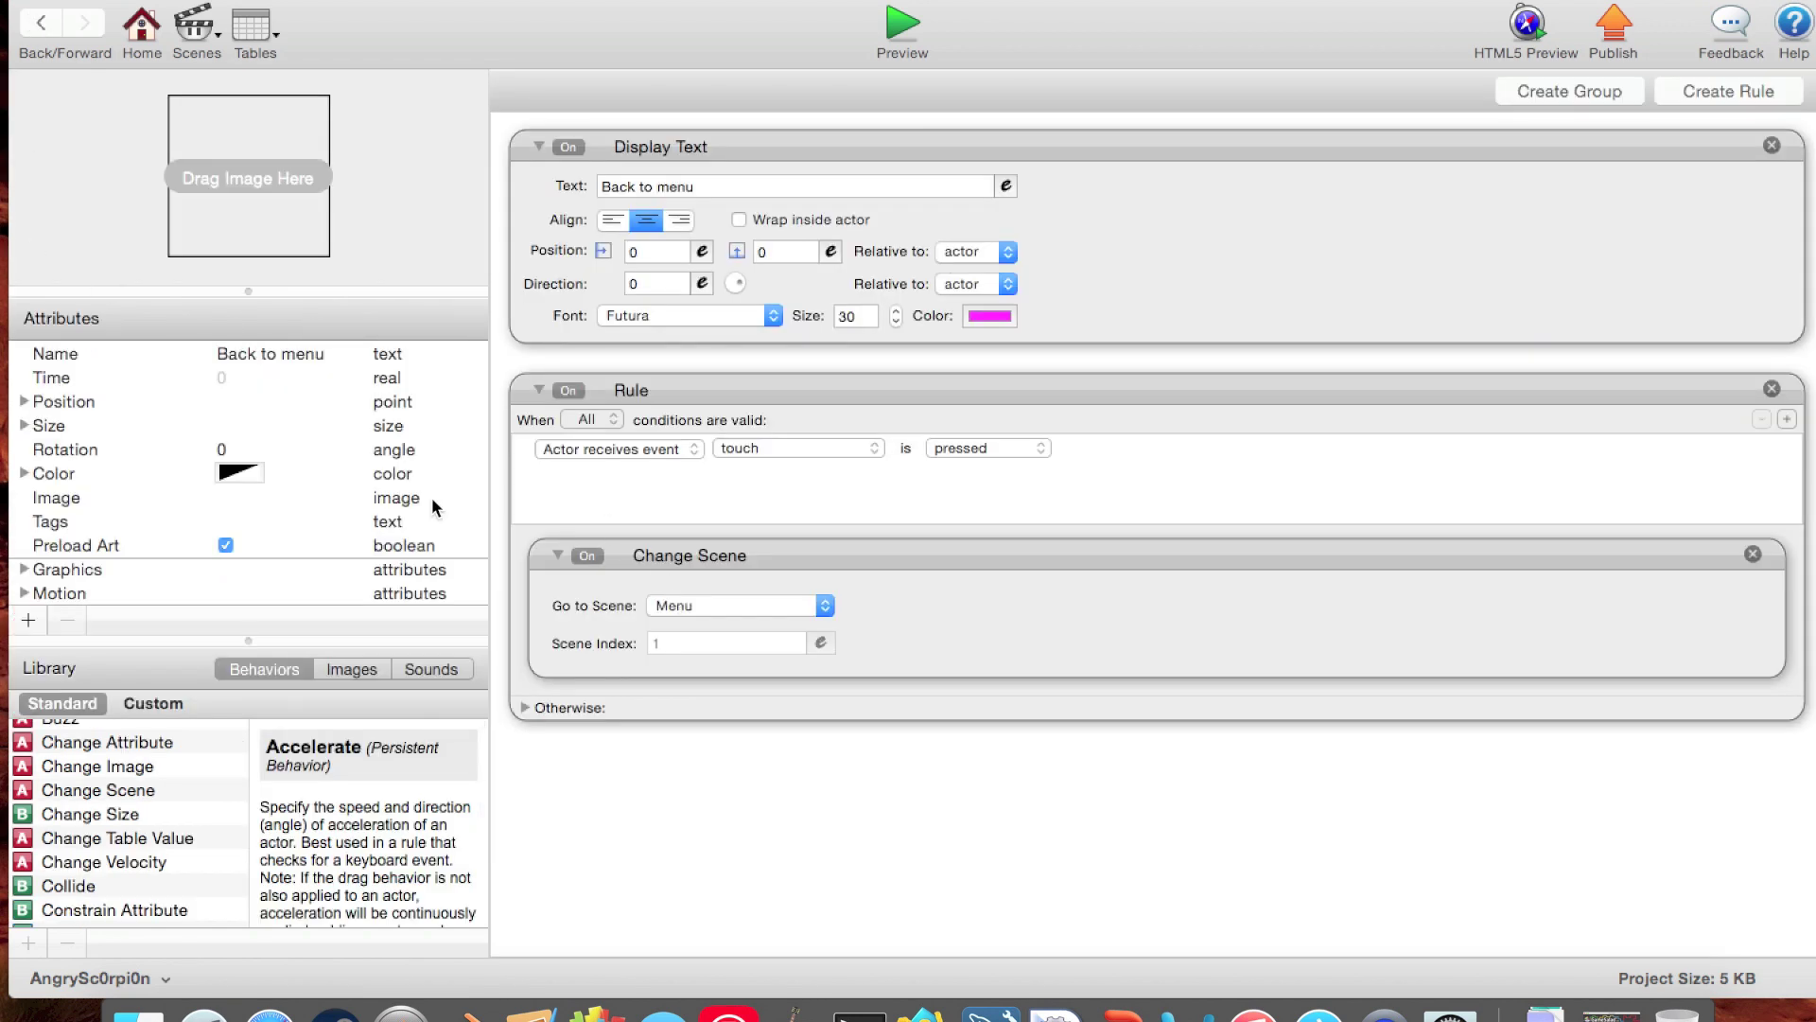
left_click(257, 473)
left_click_drag(604, 536, 384, 519)
left_click_drag(407, 737, 293, 733)
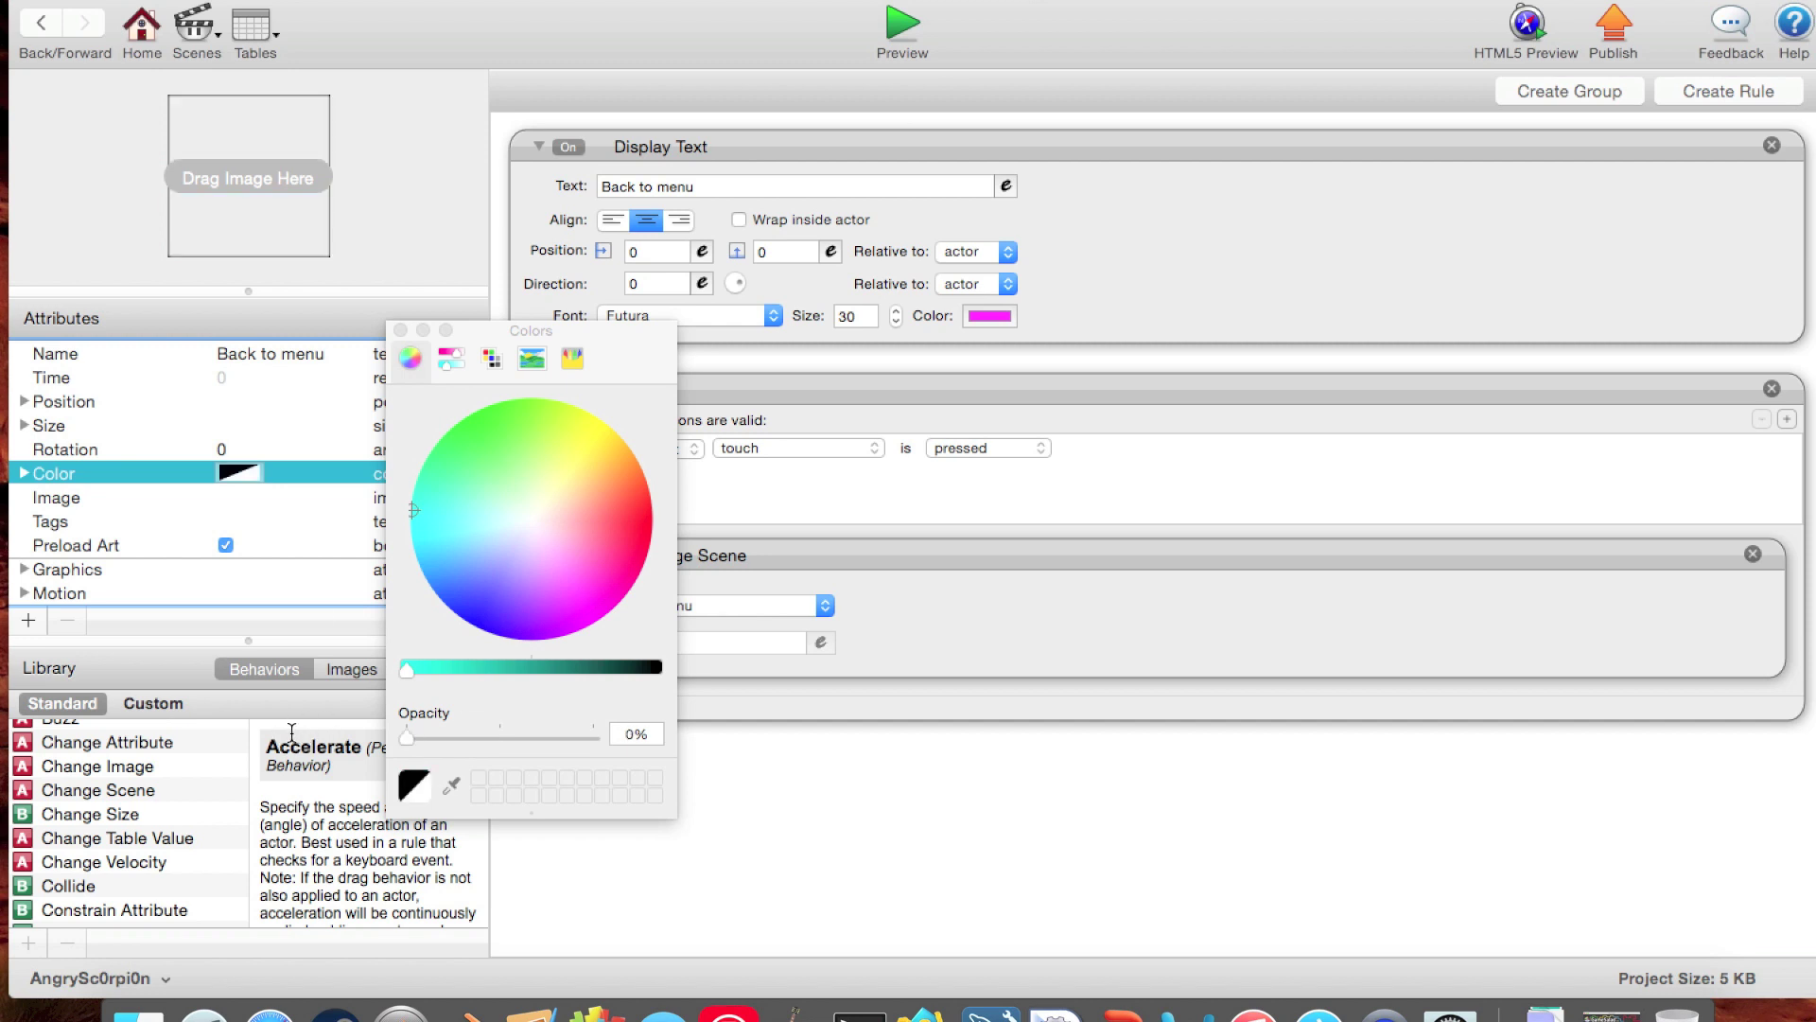
left_click(398, 331)
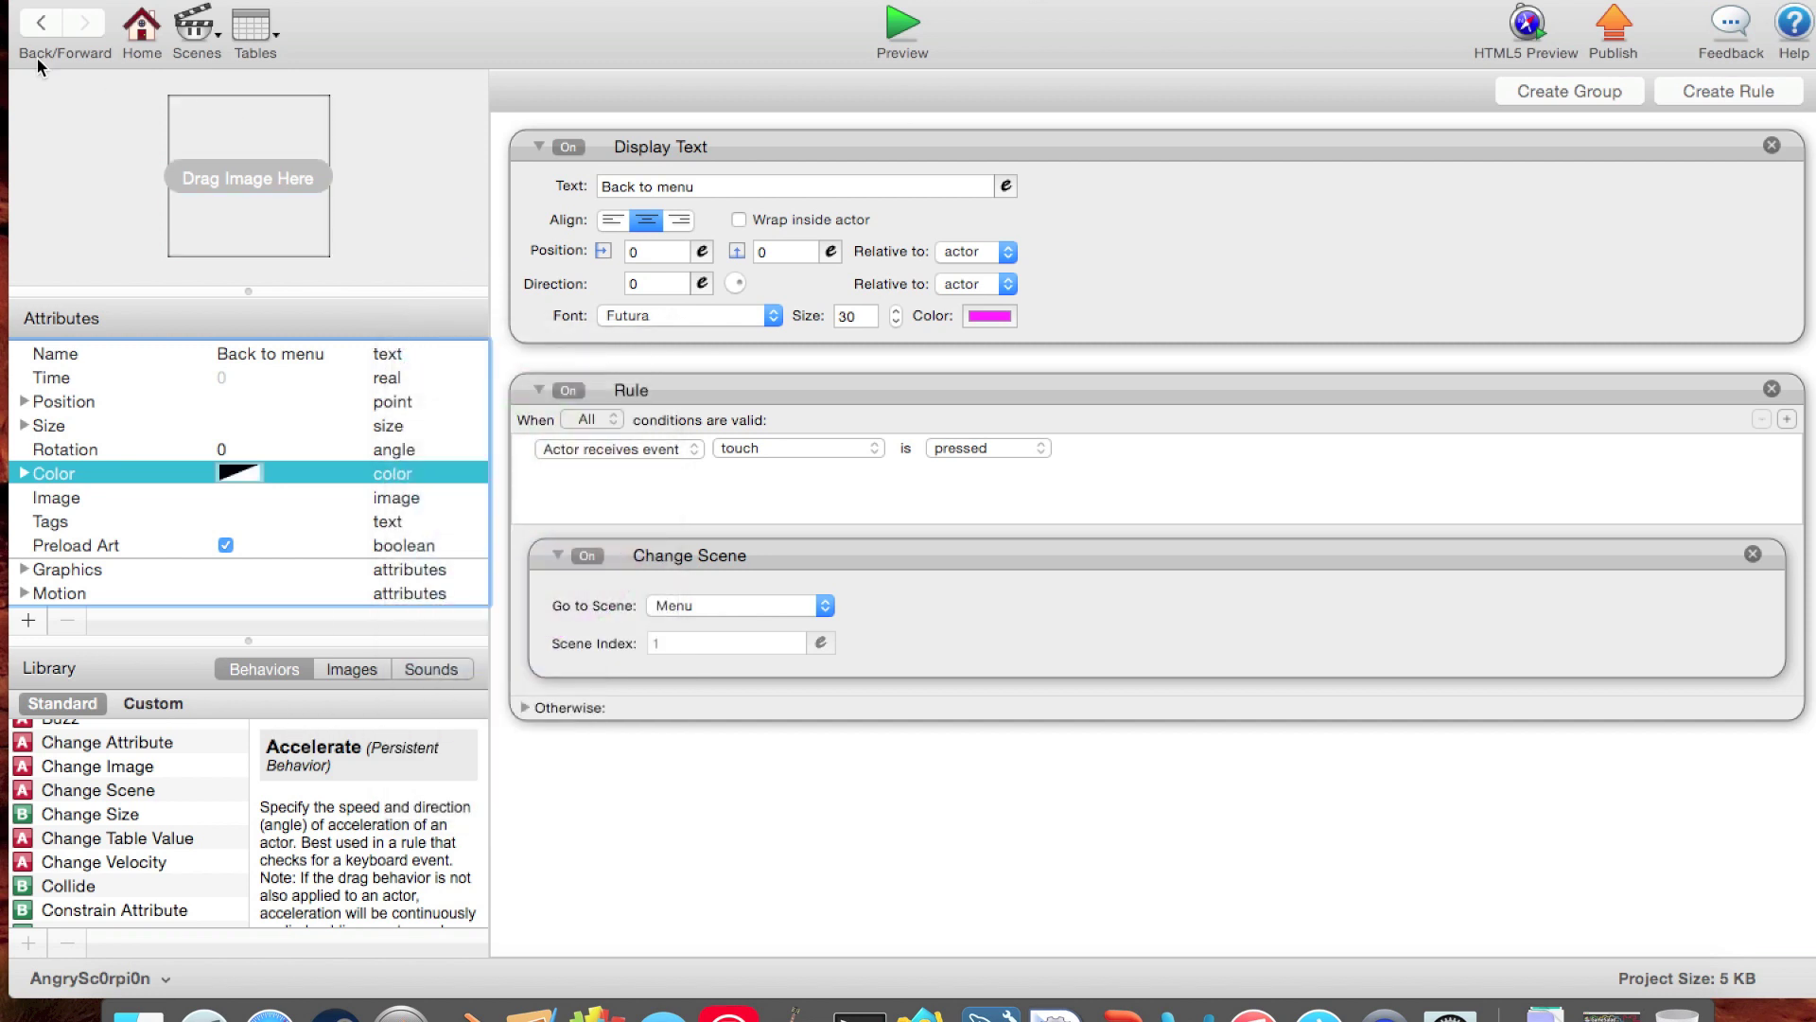
left_click(25, 30)
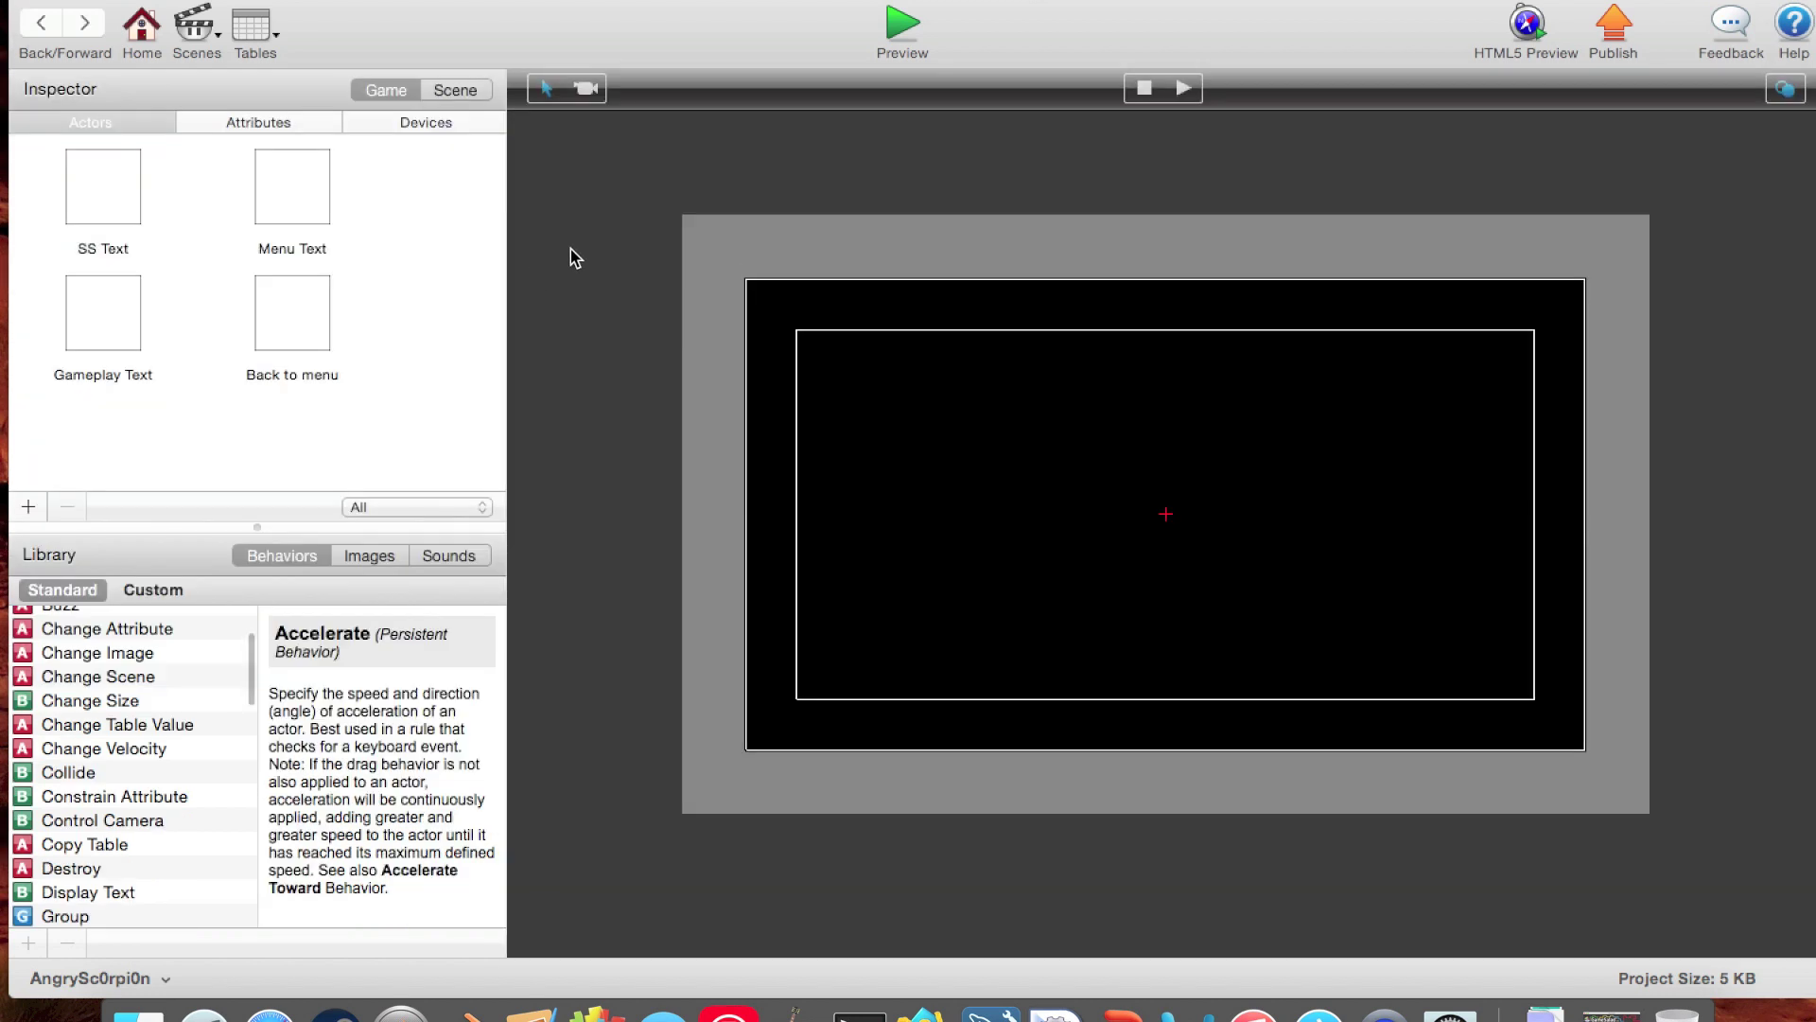
Step: Change the Back to menu text size from 30 to 15 and return to the scene
left_click(304, 325)
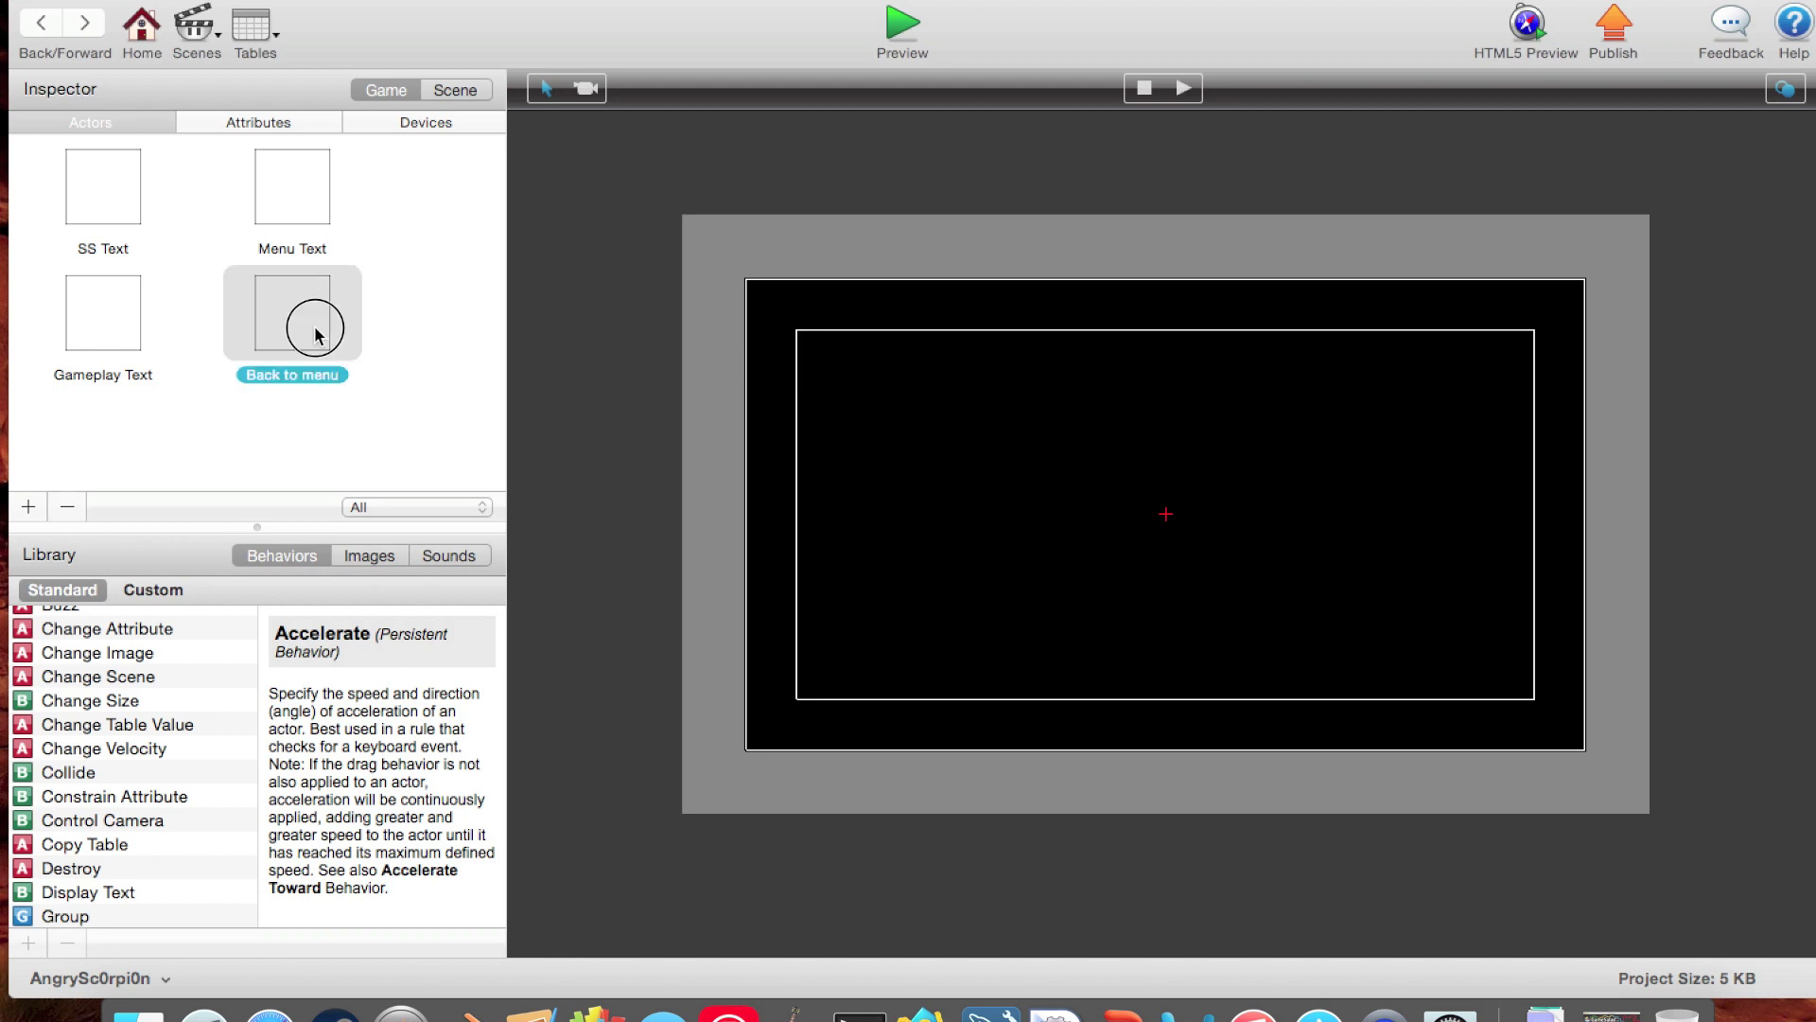
double_click(317, 335)
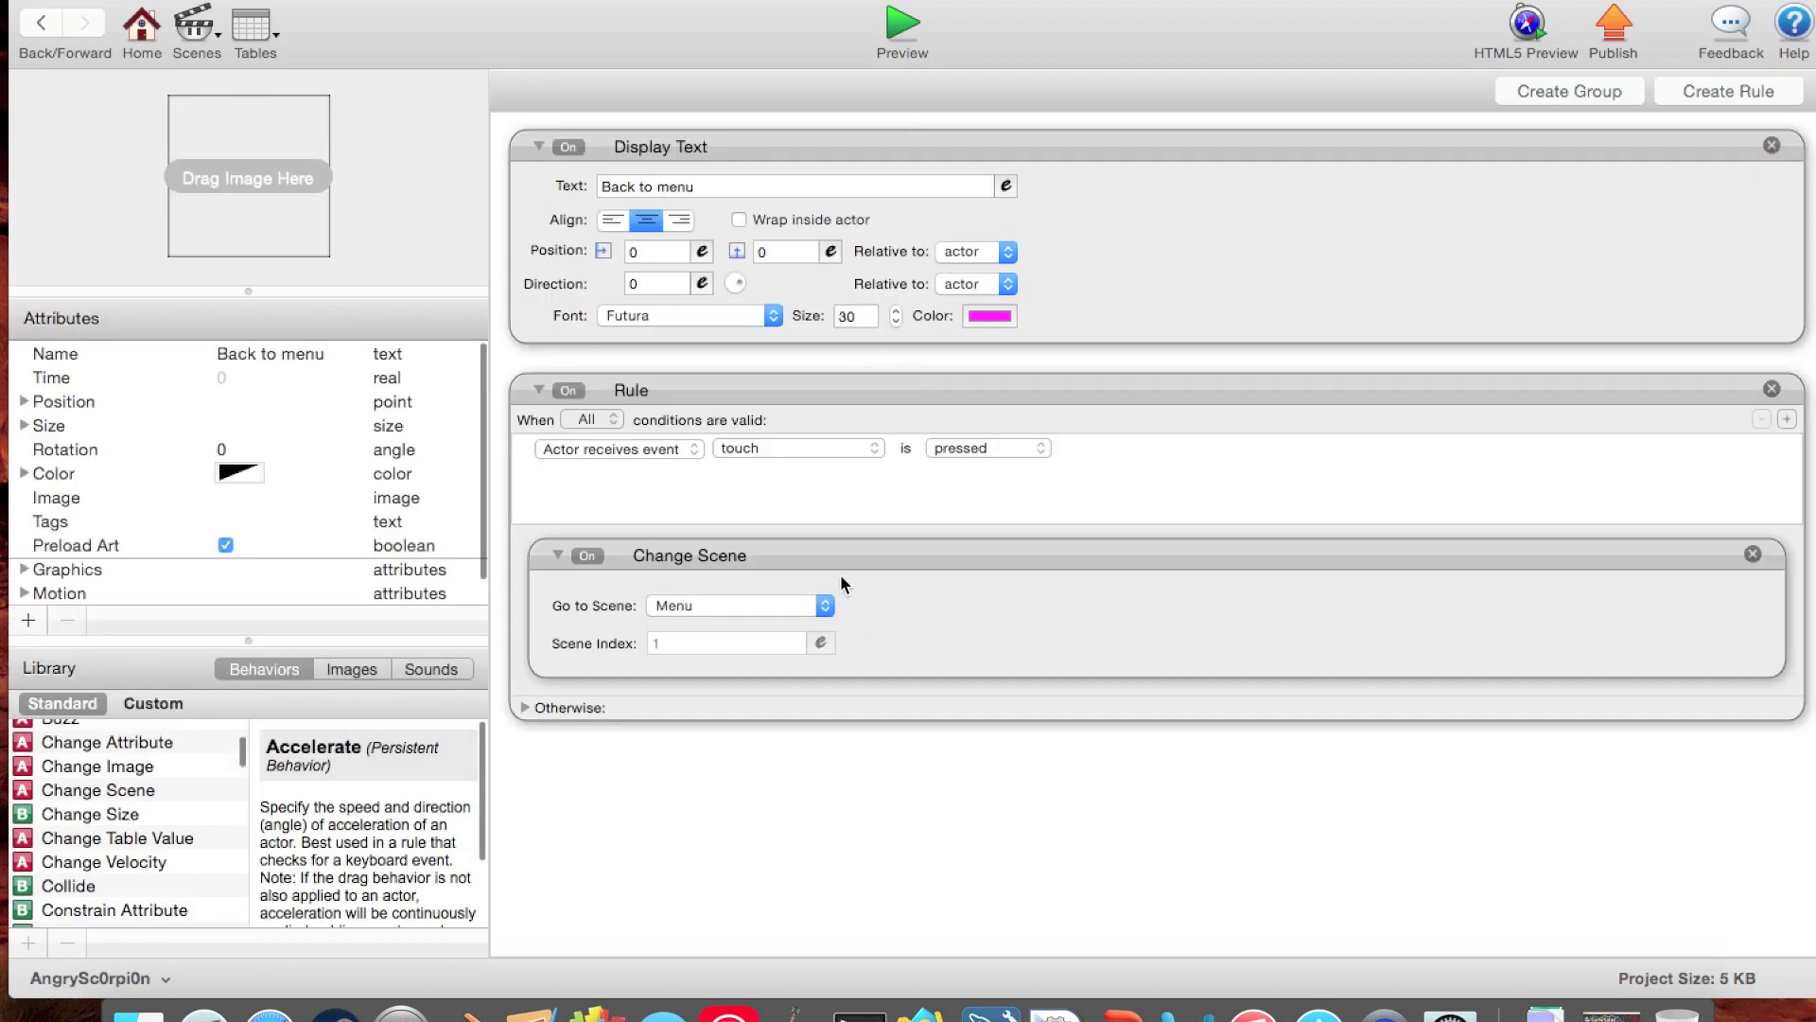
left_click(856, 317)
key("BackSpace")
key("BackSpace")
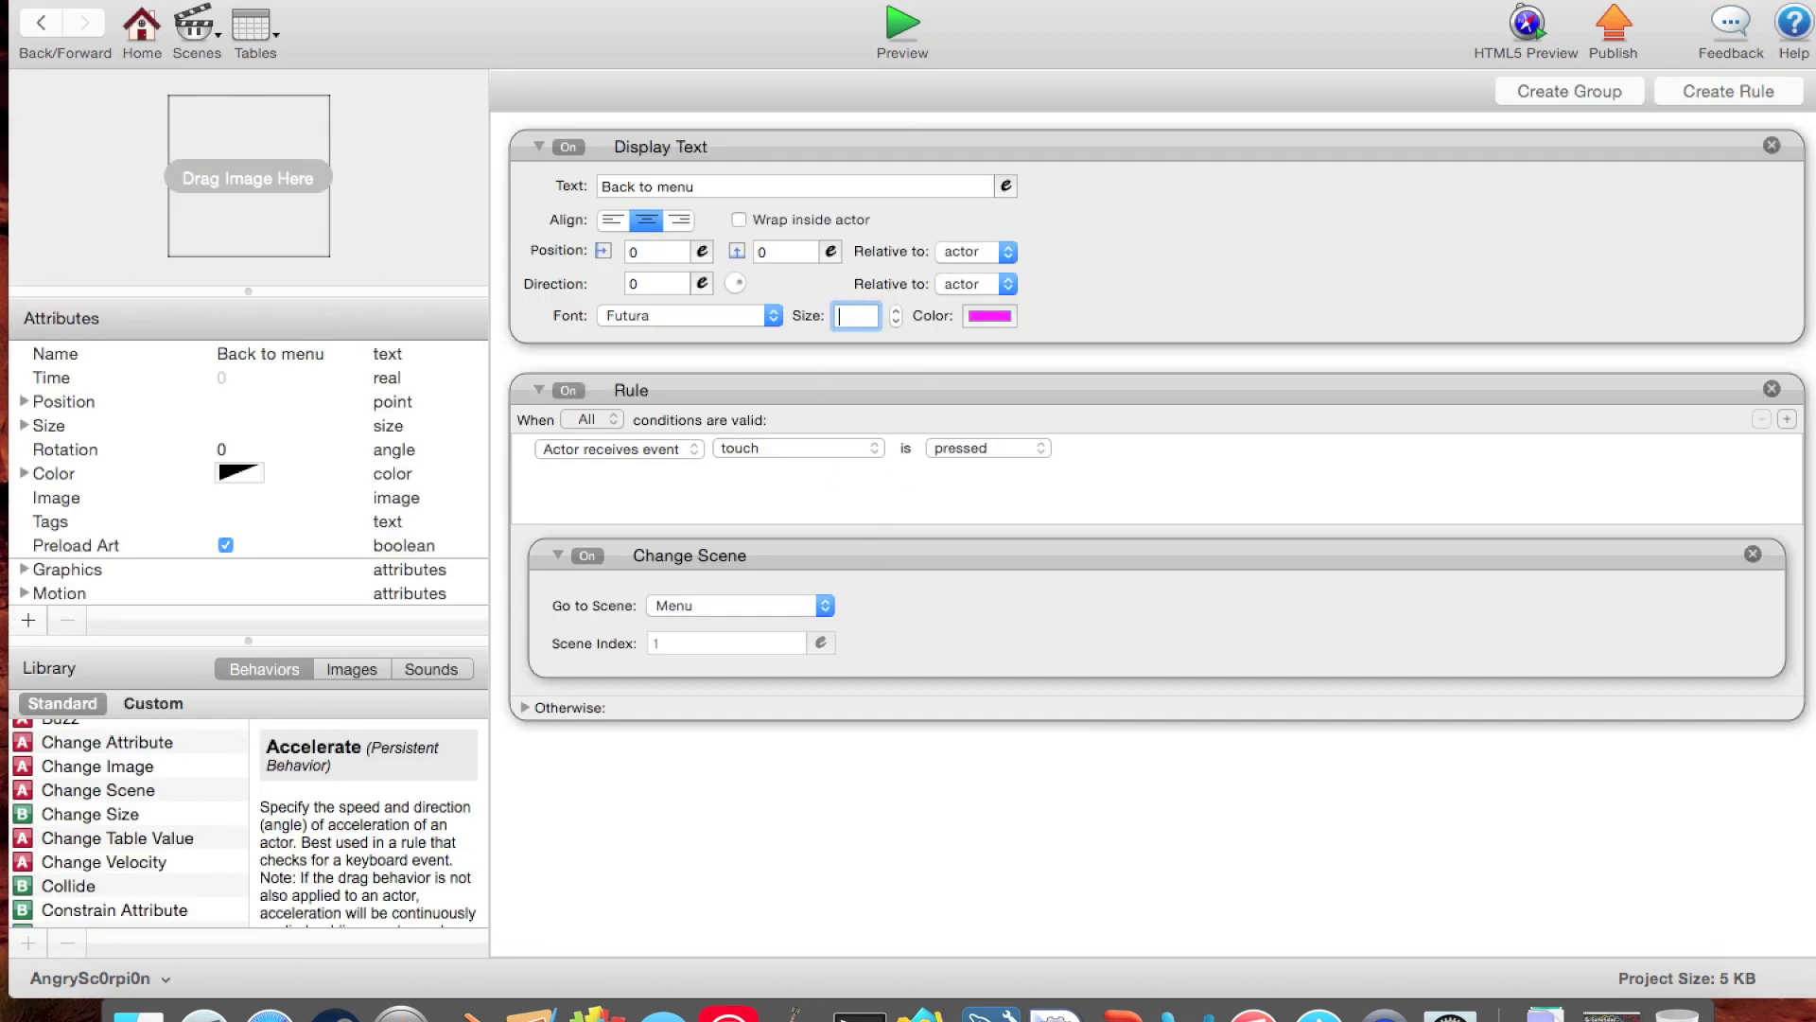
type("15")
key("Return")
left_click(41, 22)
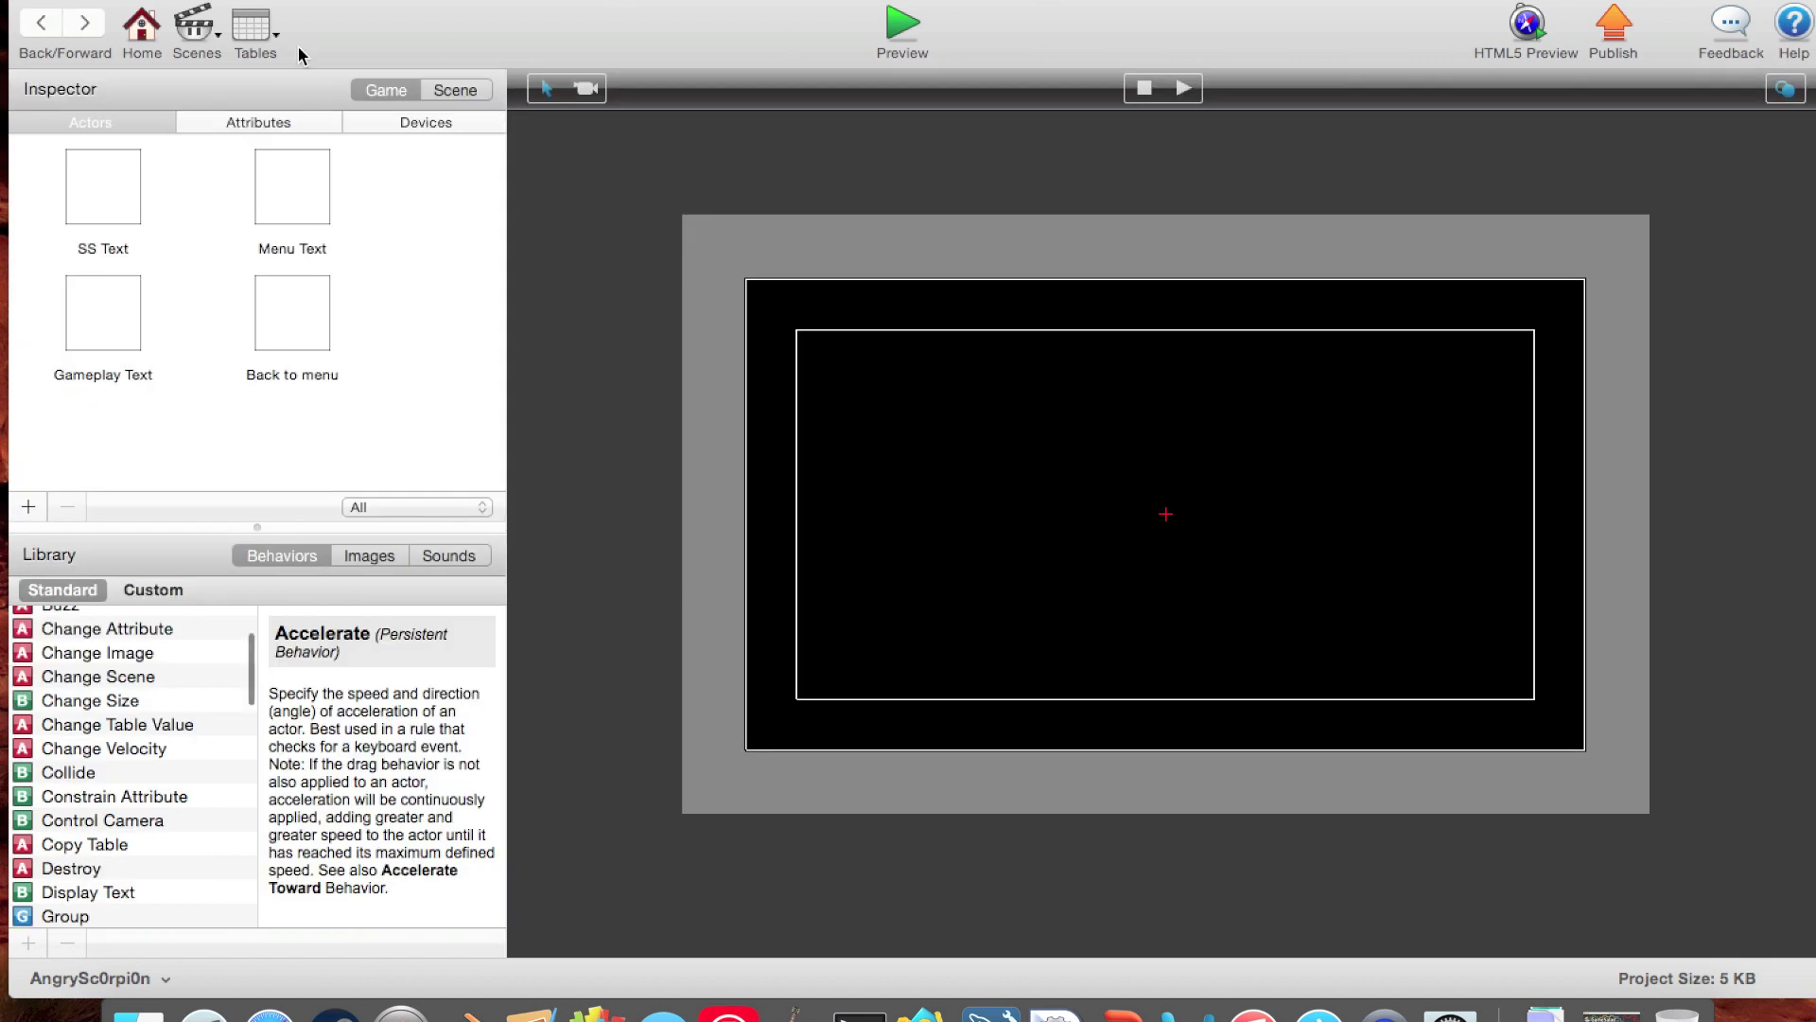
Step: In the Gameplay scene, move the Back to menu text up toward the top-left
left_click(197, 29)
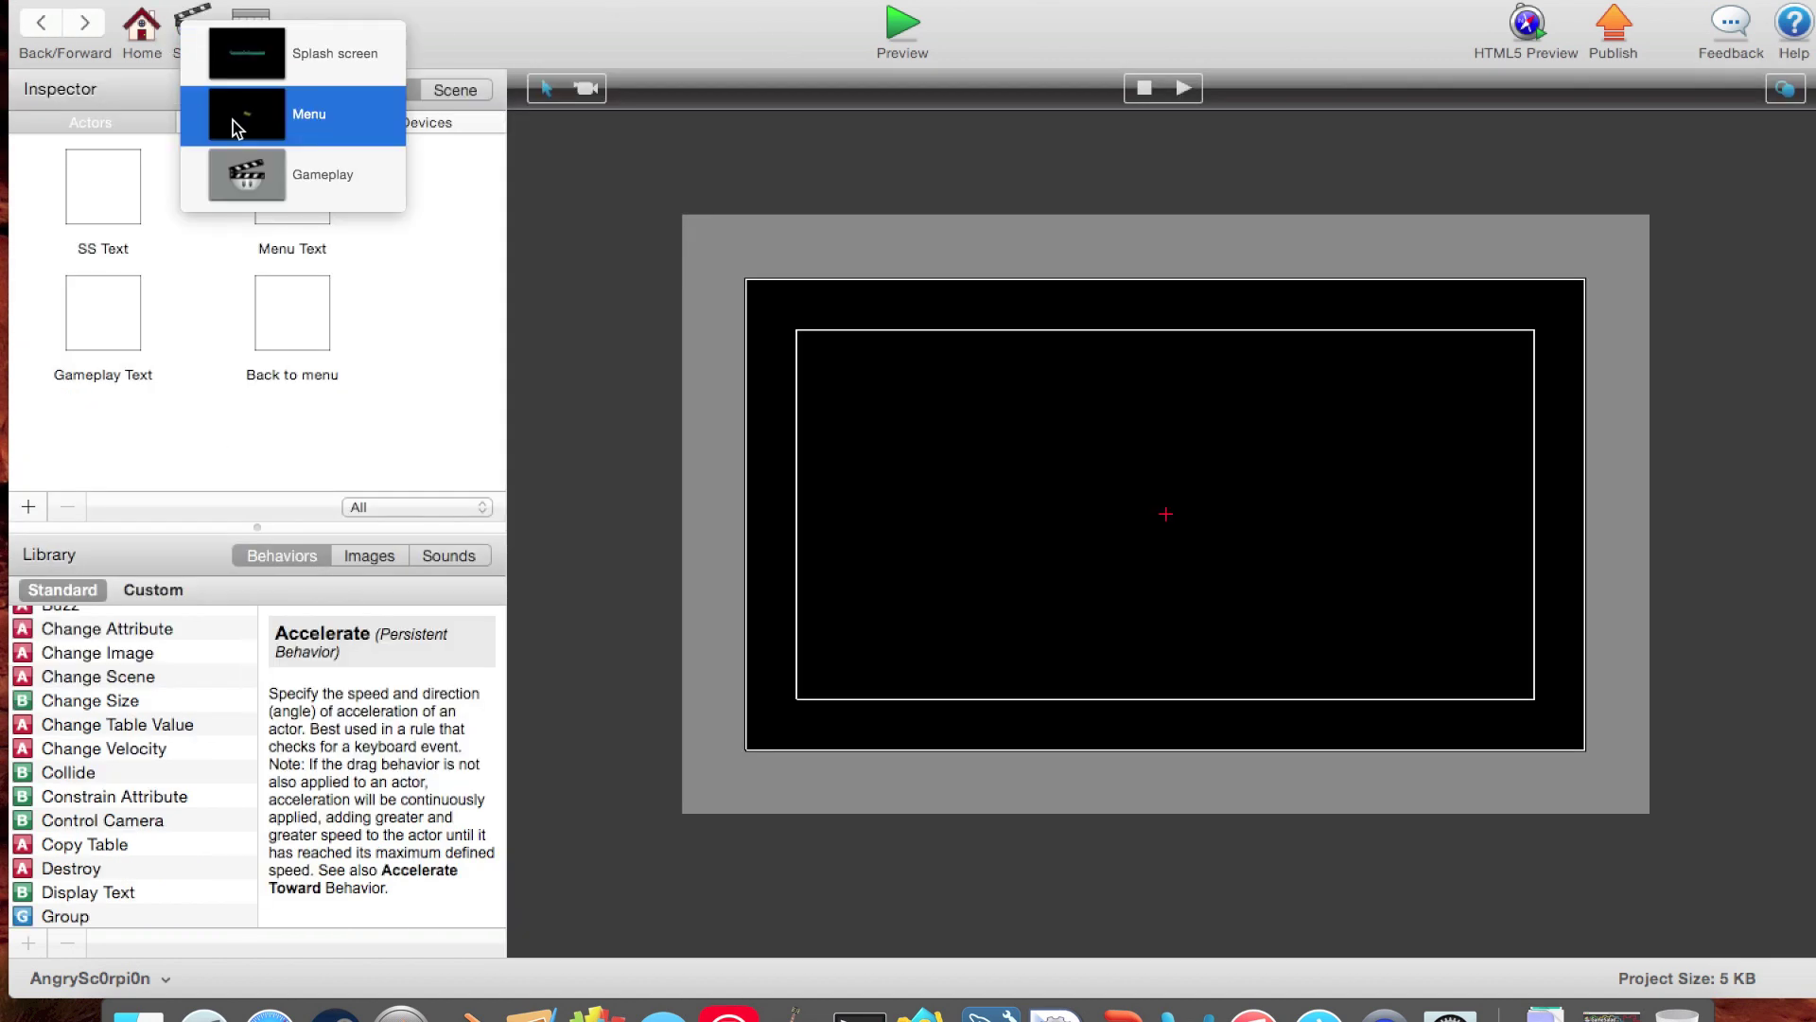
left_click(232, 170)
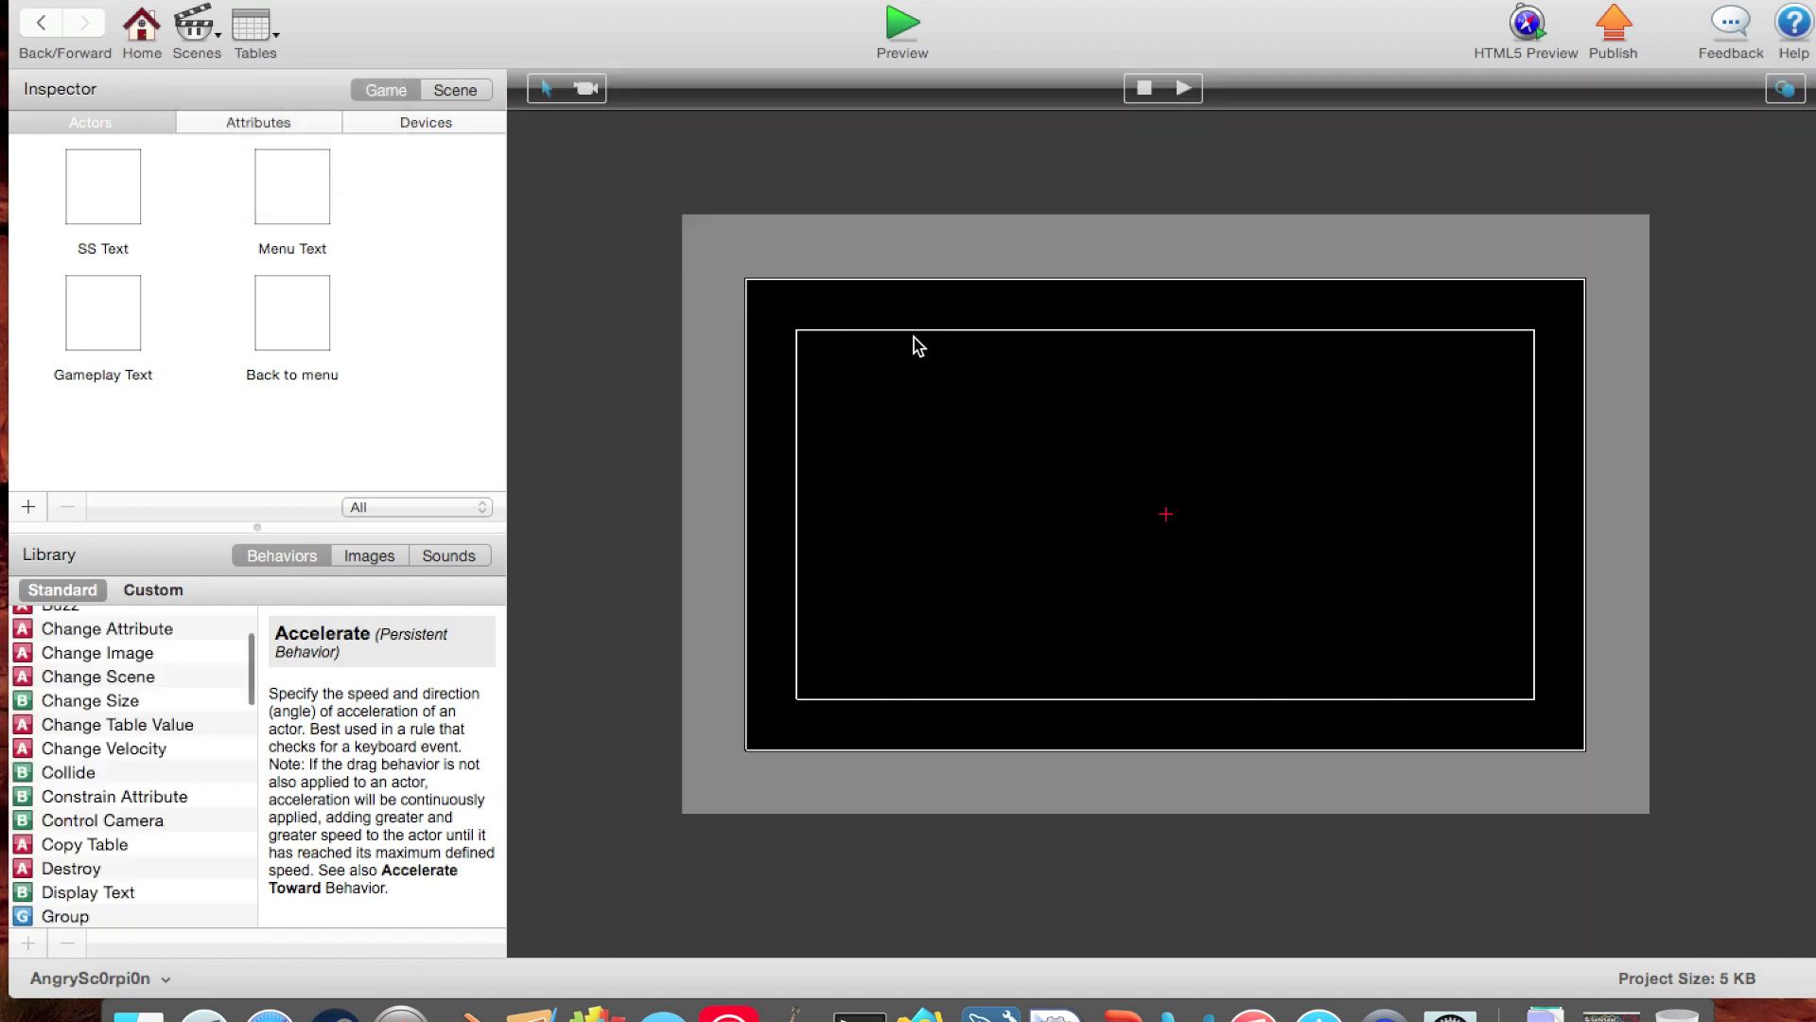
mouse_move(812, 347)
left_mouse_down()
mouse_move(789, 331)
mouse_move(846, 331)
mouse_move(831, 321)
left_mouse_up()
Step: Preview the game, toggling between Menu and Gameplay via Play and Back to menu, then minimize the window
left_click(908, 23)
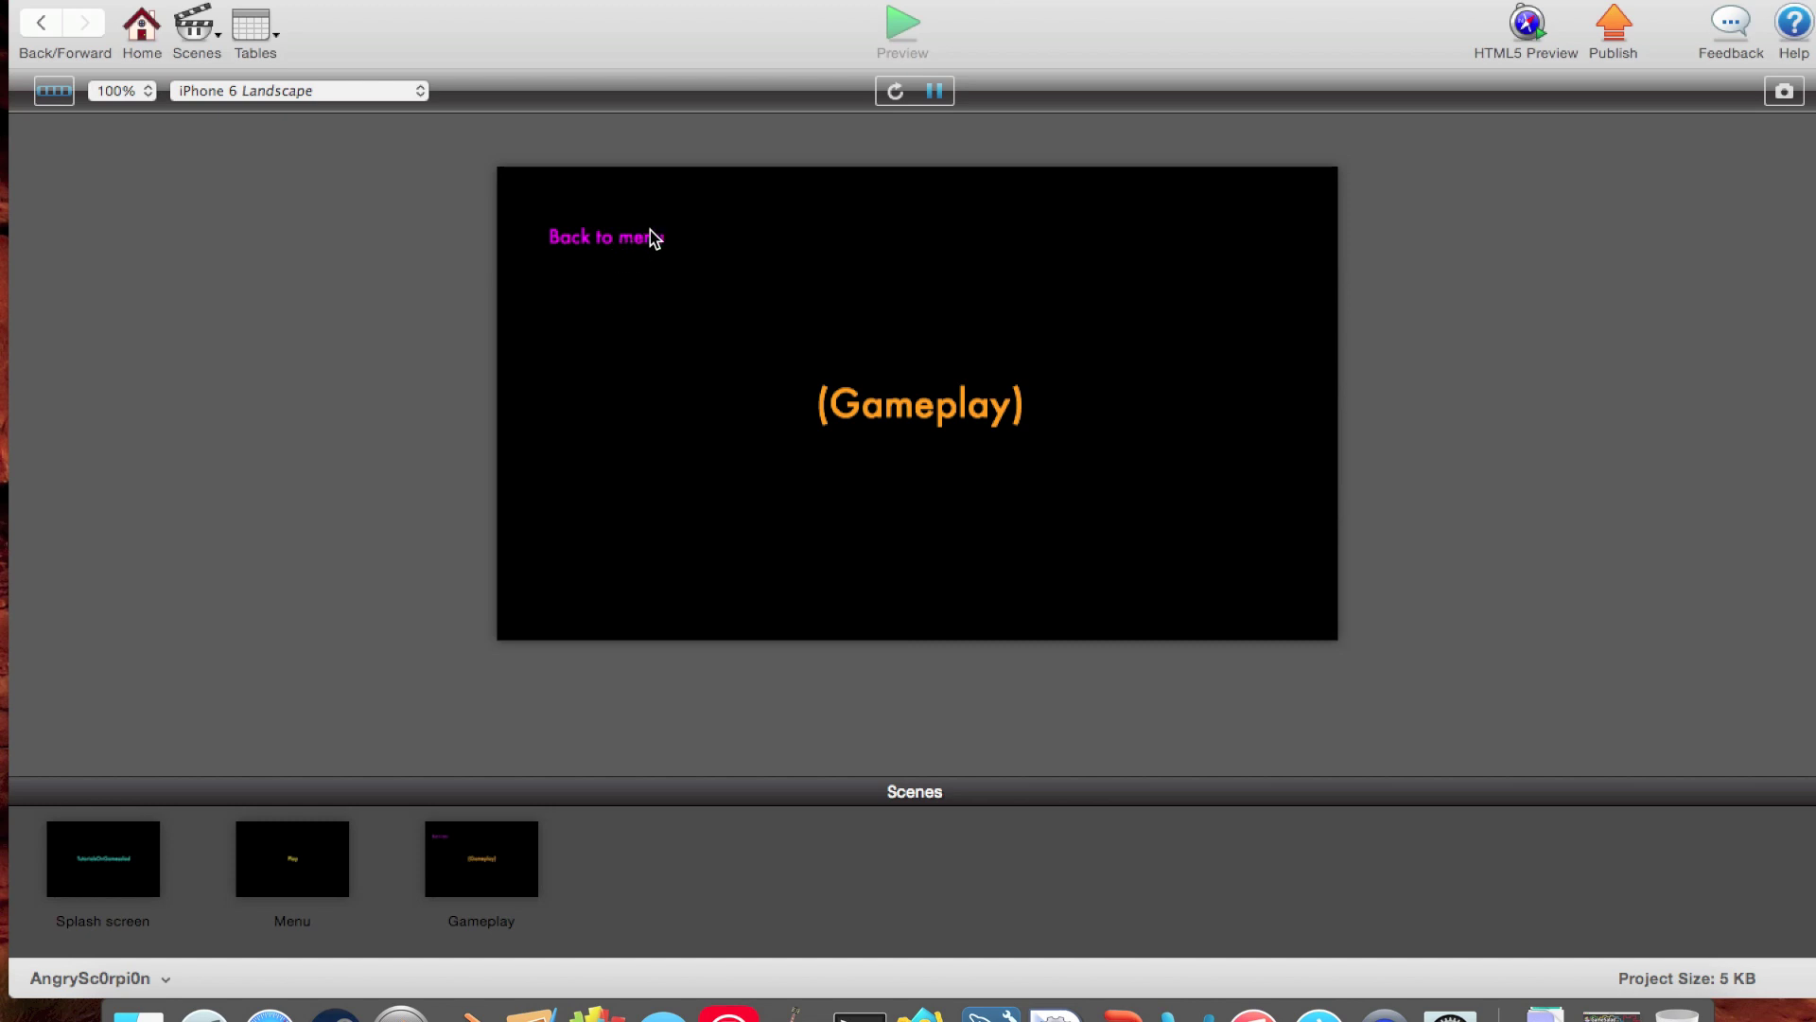
left_click(637, 242)
left_click(912, 406)
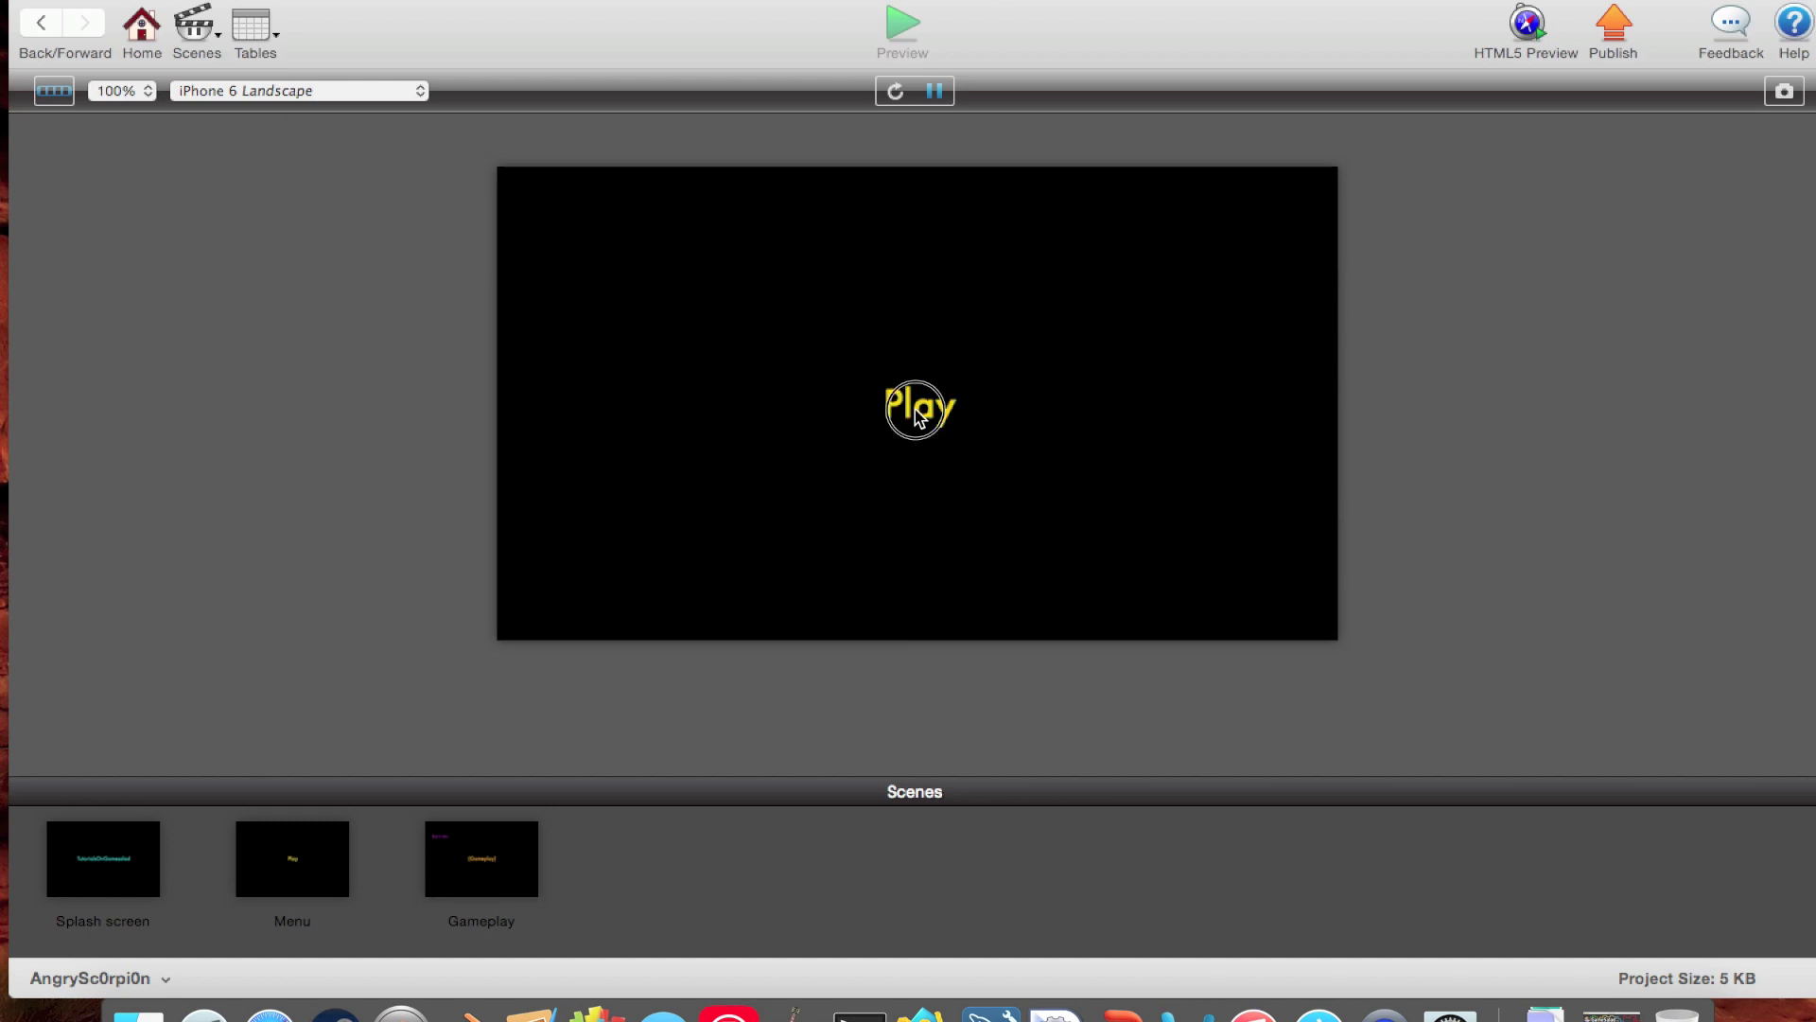
left_click(677, 242)
left_click(906, 416)
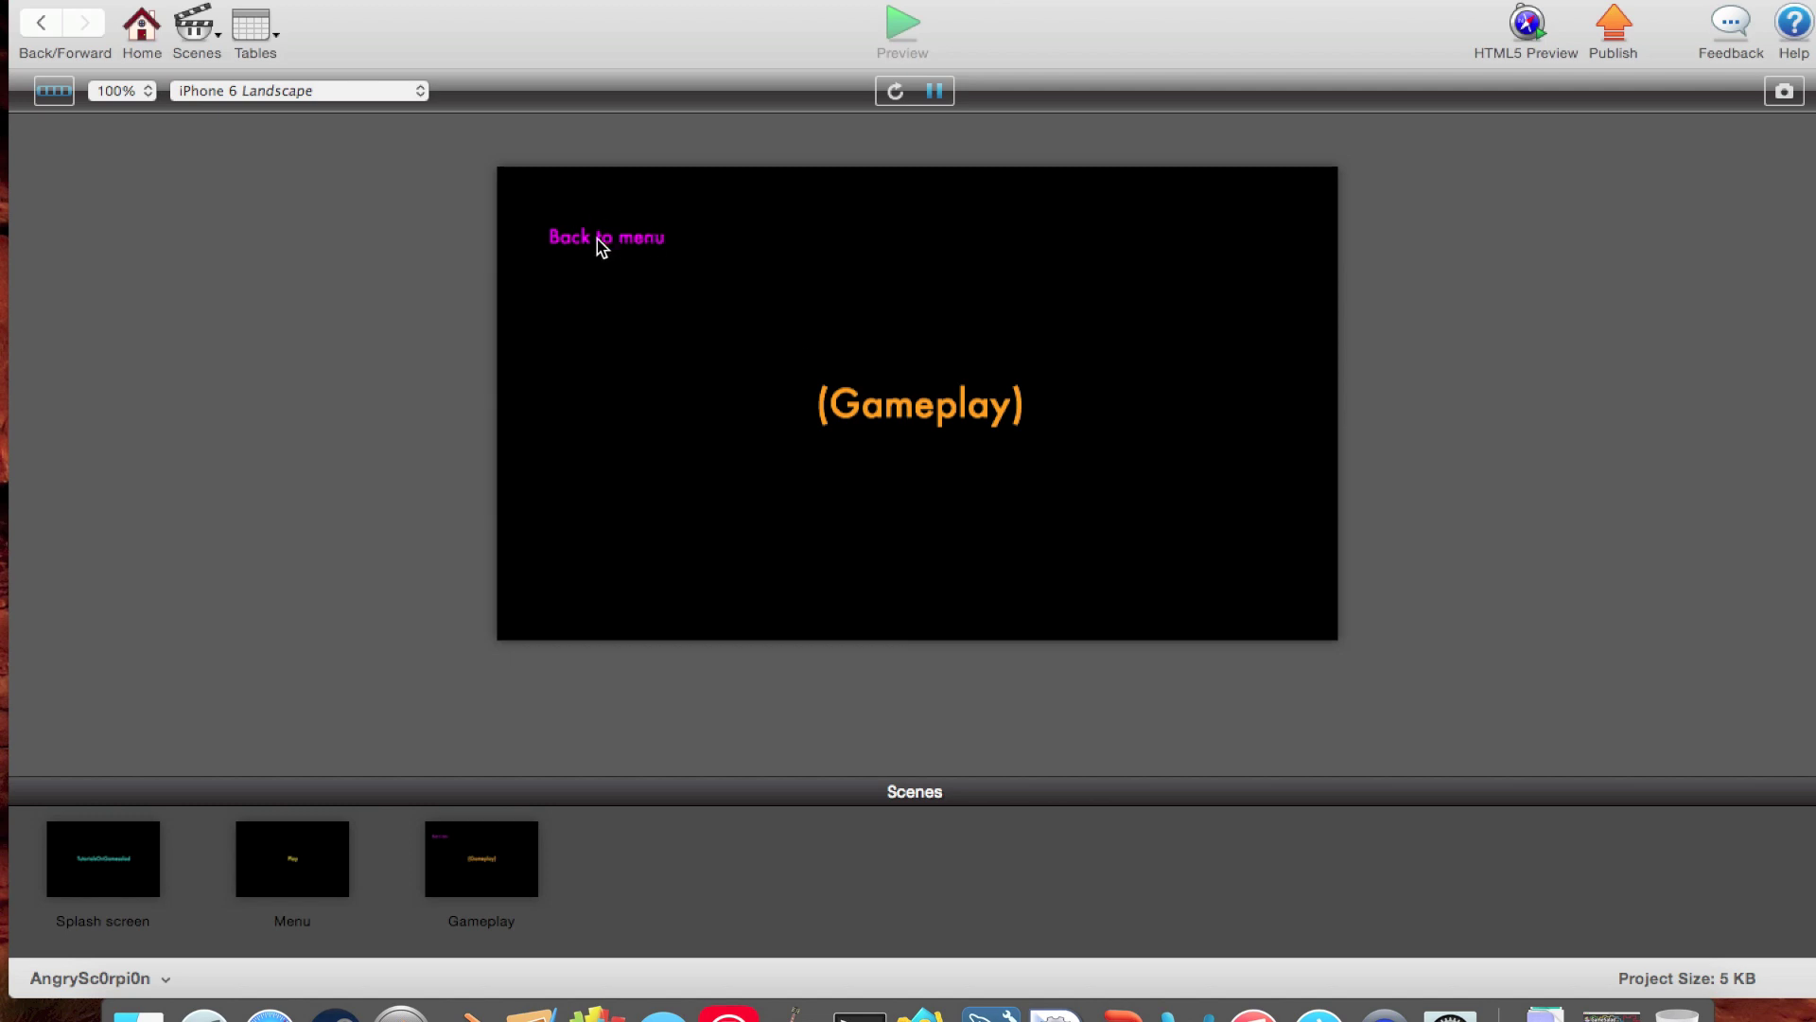
left_click(600, 242)
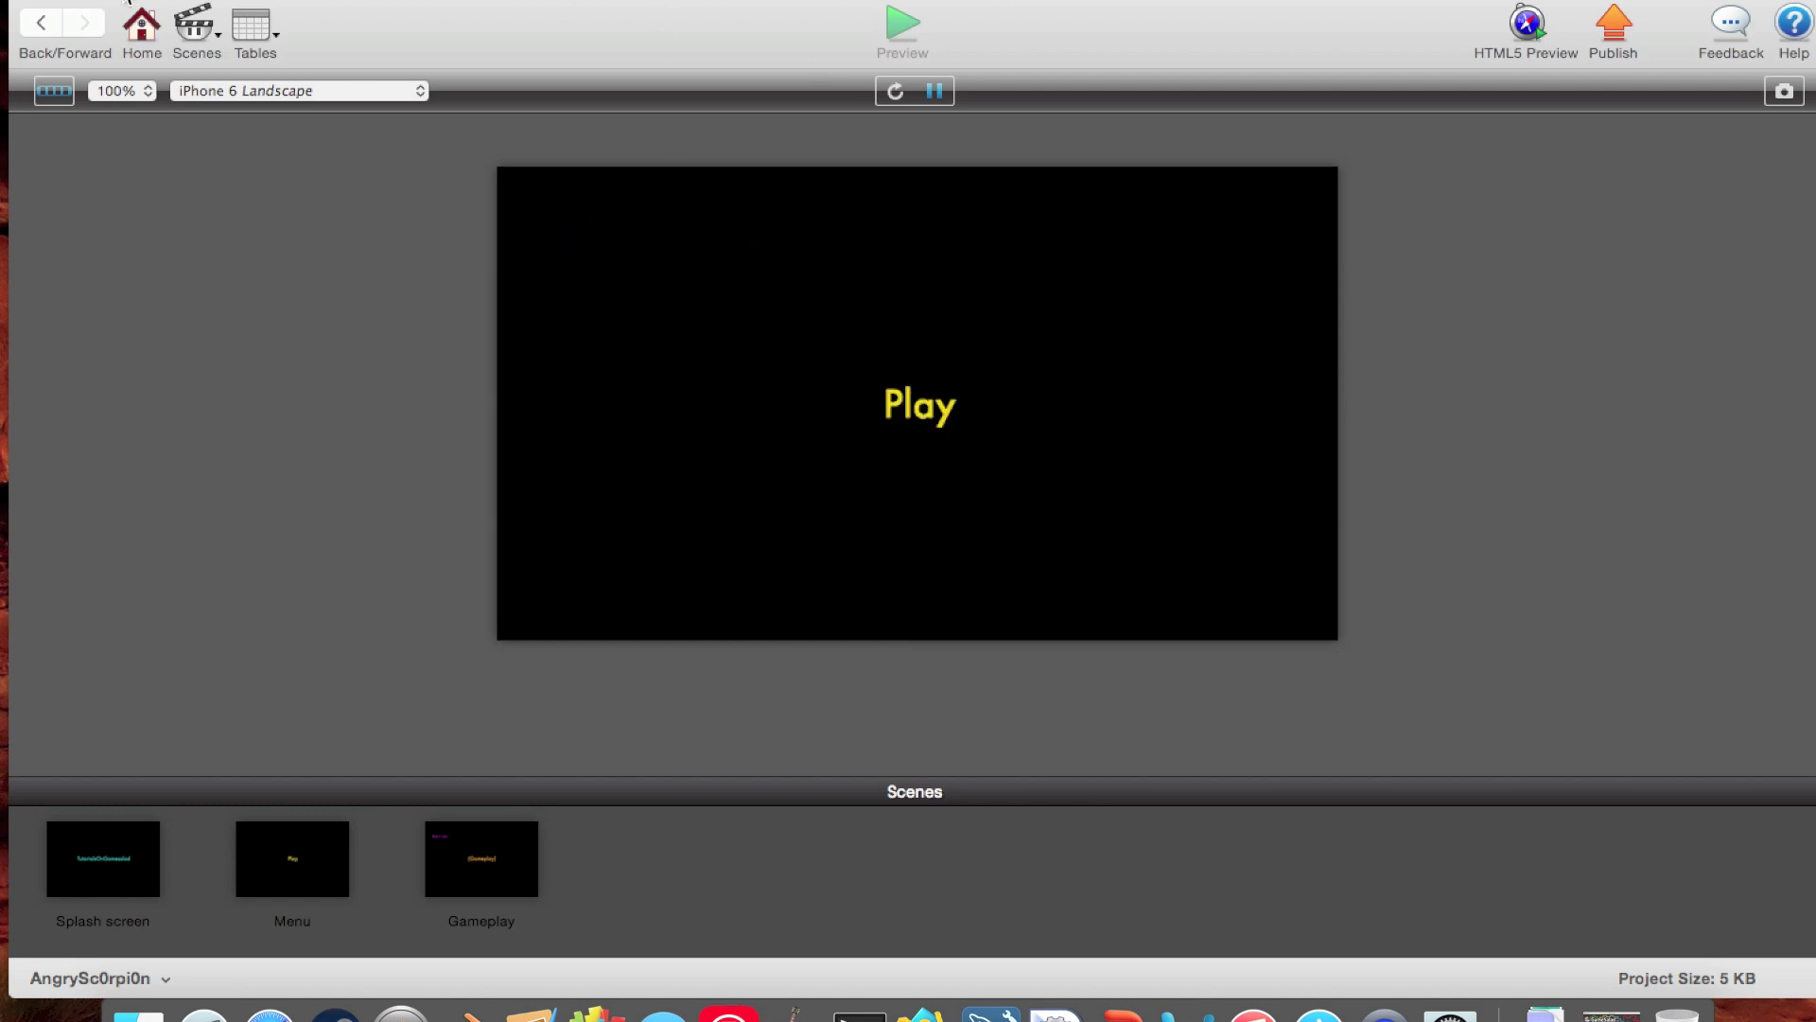
key("super+m")
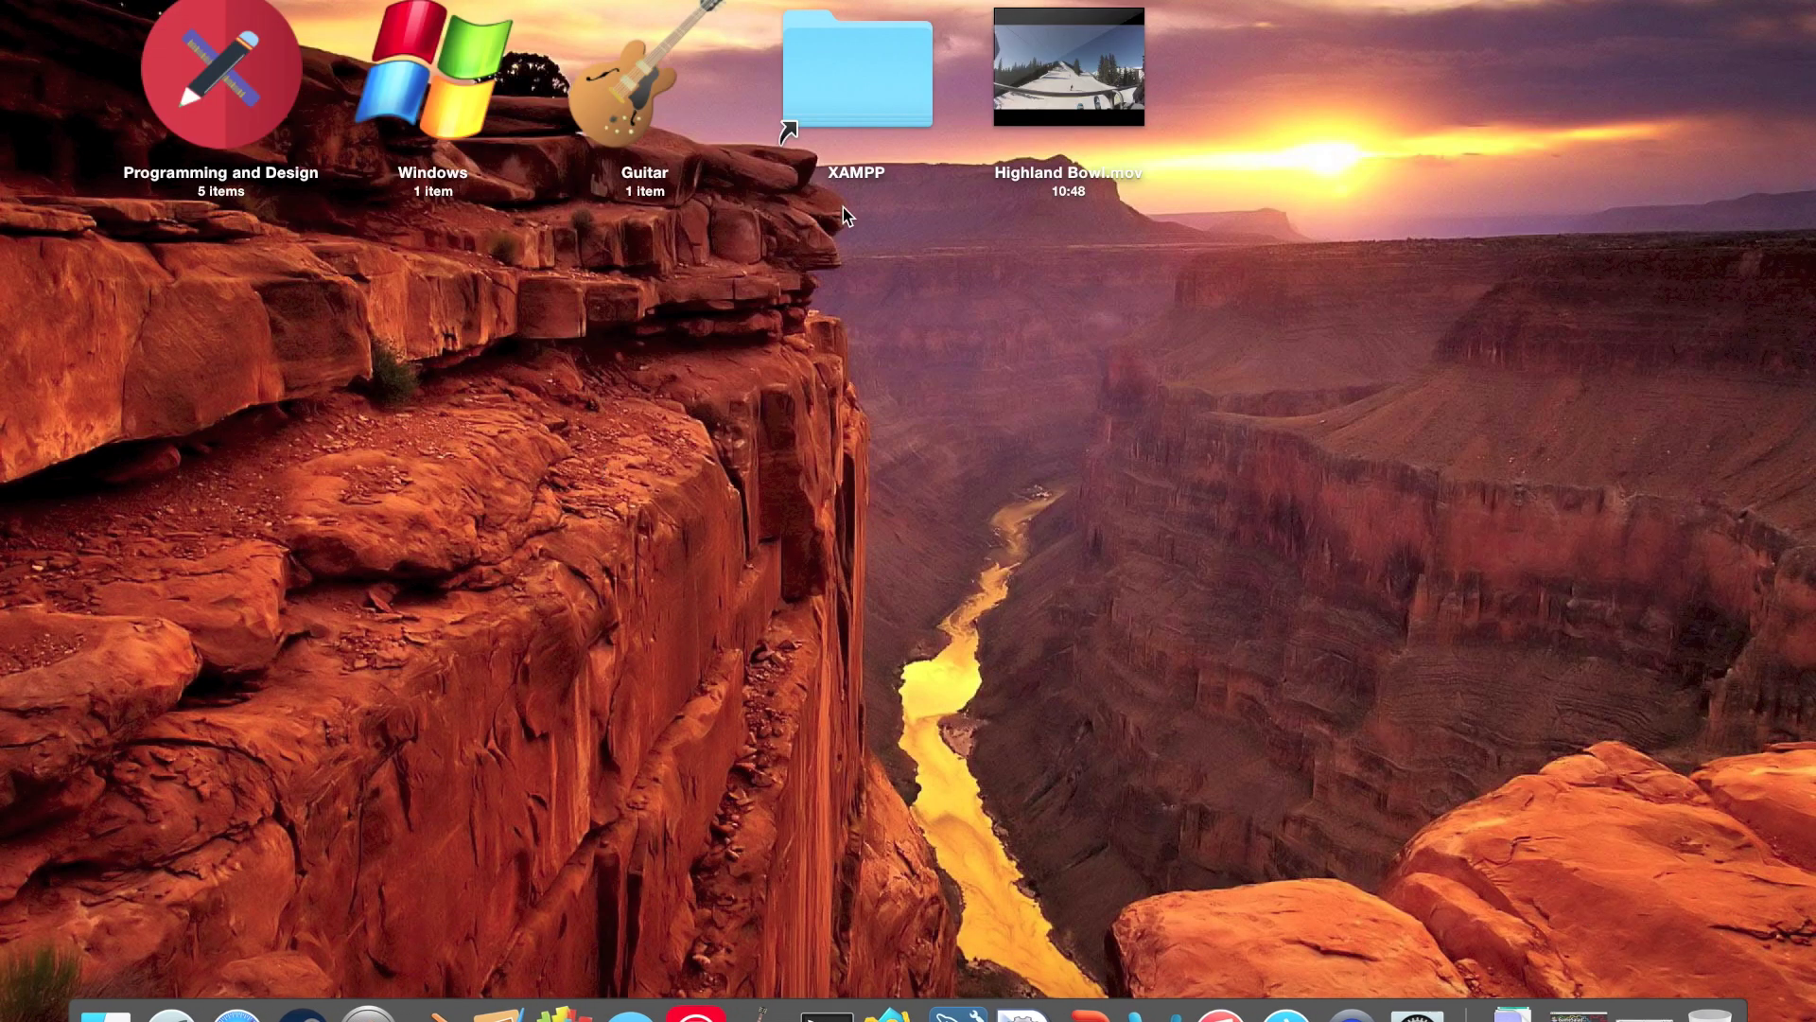